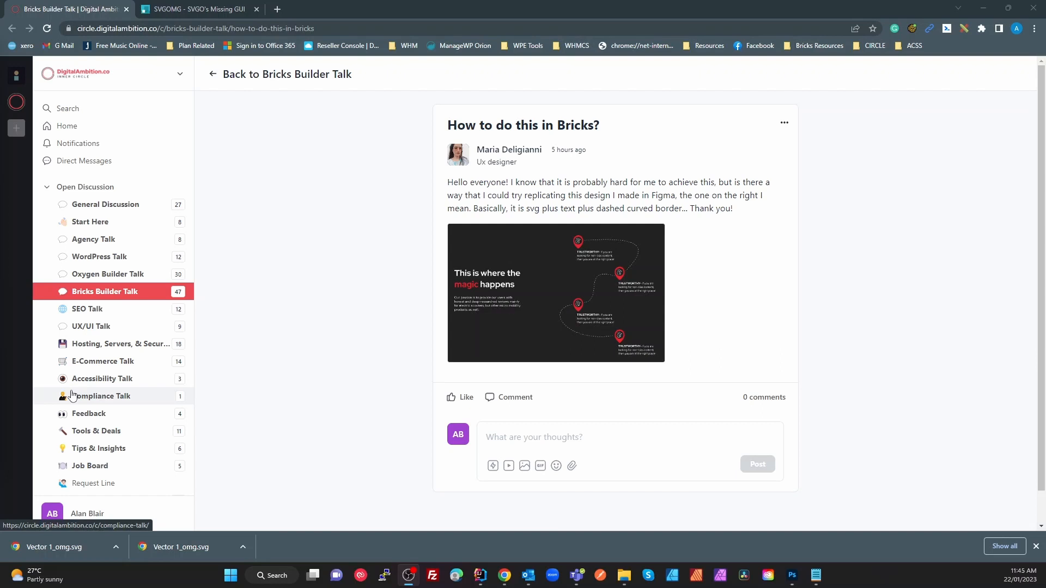
Compare the reference design in the forum post with the mockup in the Figma file.
key("alt+Tab")
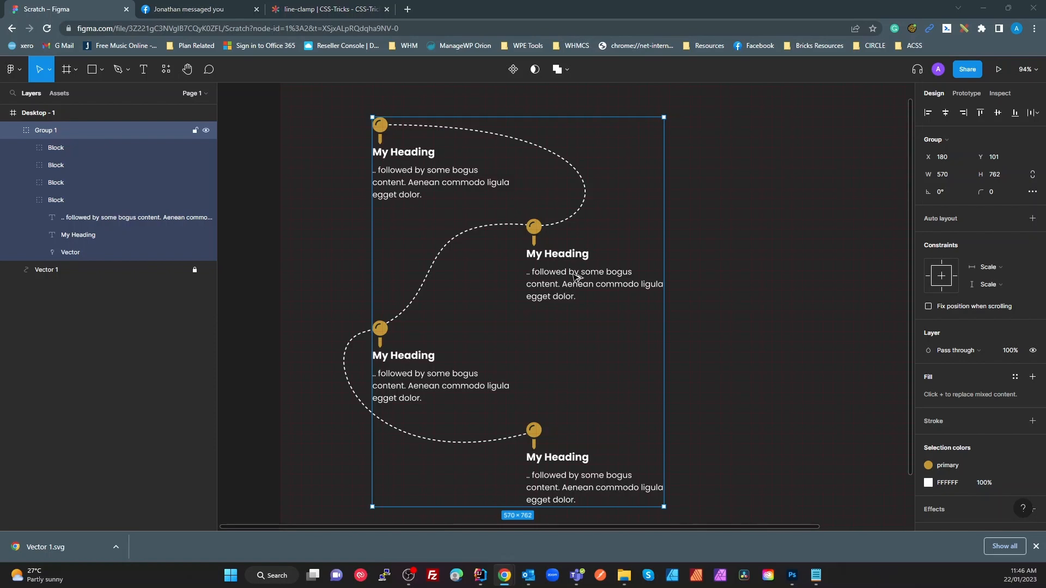
key("alt+Tab")
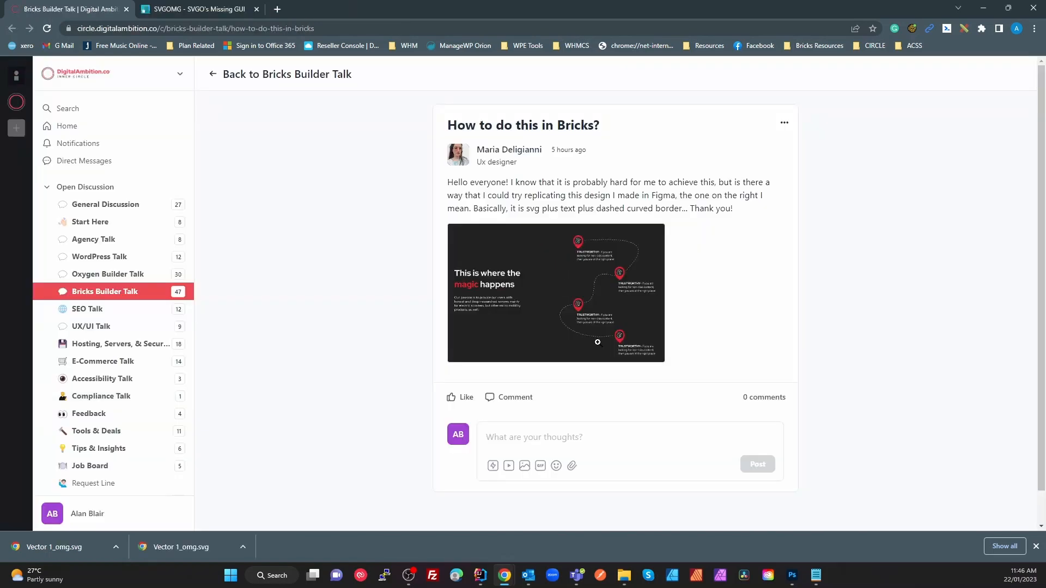
key("alt+Tab")
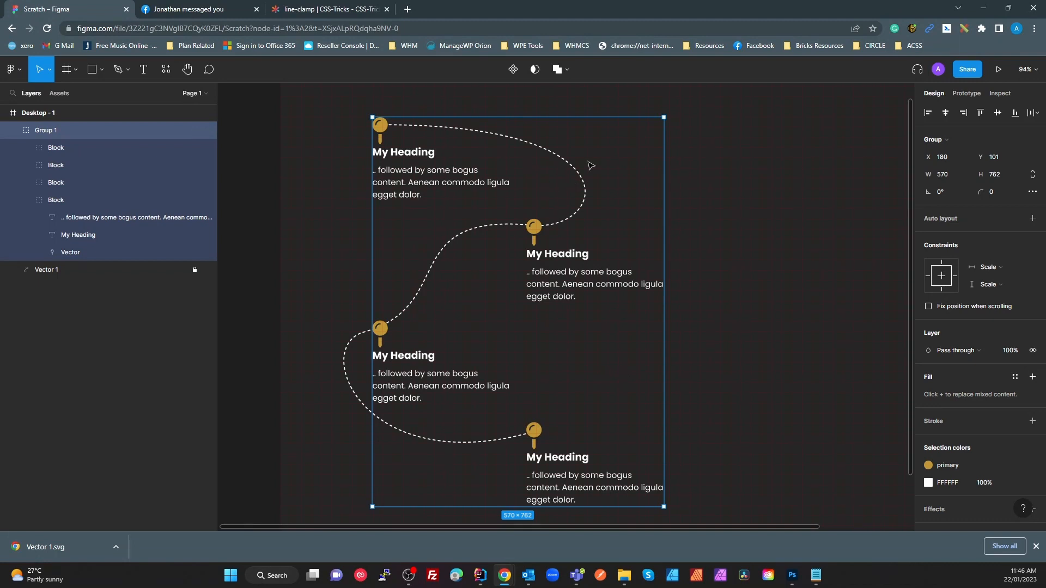
Draw a trial curved path about 375 × 582 beside the mockup with the Pen tool, and delete it.
left_click(54, 269)
left_click(118, 70)
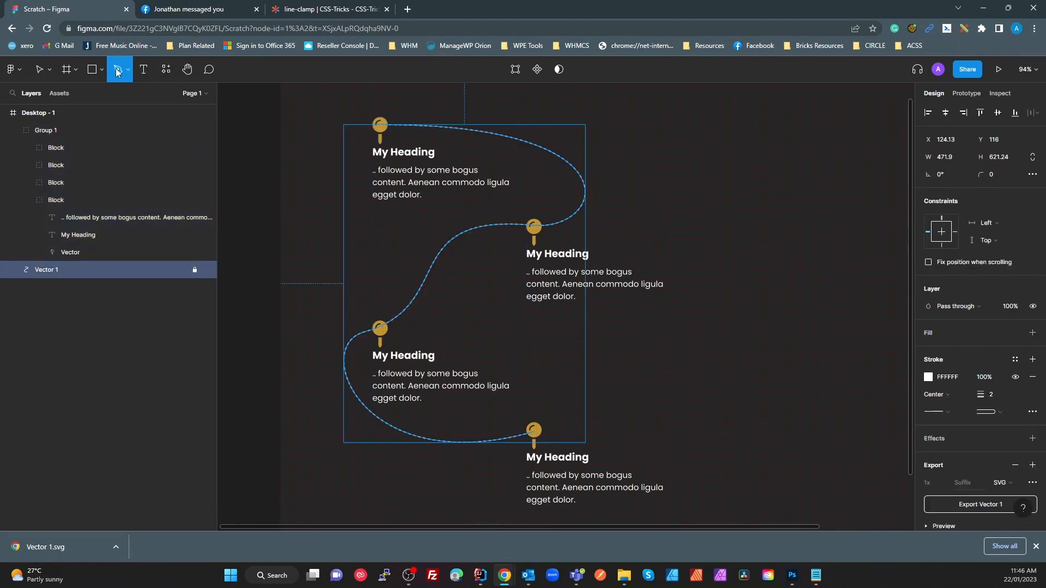
left_click(664, 130)
mouse_move(772, 221)
left_mouse_down()
mouse_move(832, 276)
mouse_move(810, 336)
left_mouse_up()
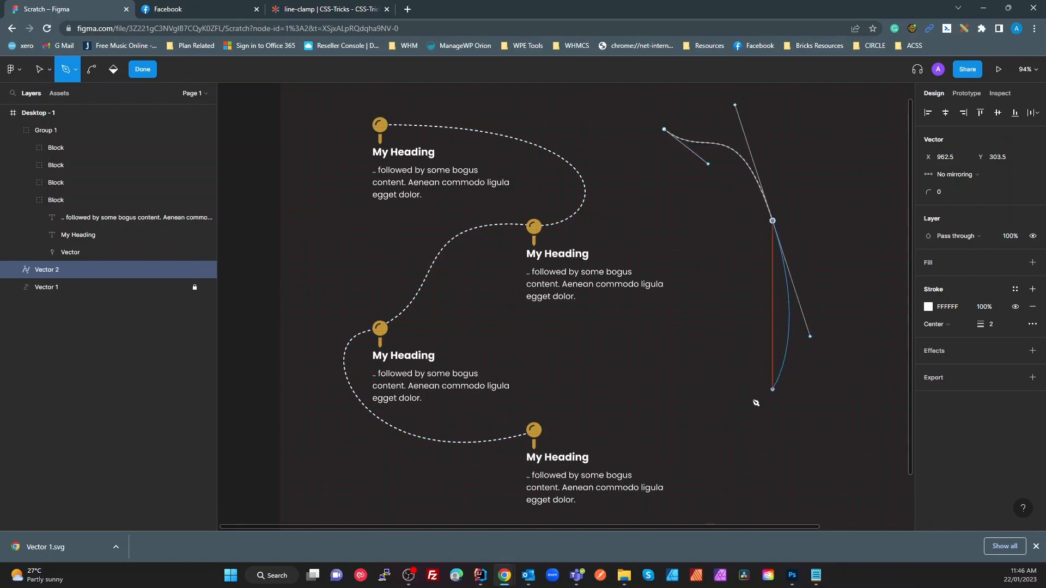
mouse_move(729, 393)
left_mouse_down()
mouse_move(703, 485)
mouse_move(790, 449)
left_mouse_up()
left_click_drag(856, 401, 794, 363)
key("Return")
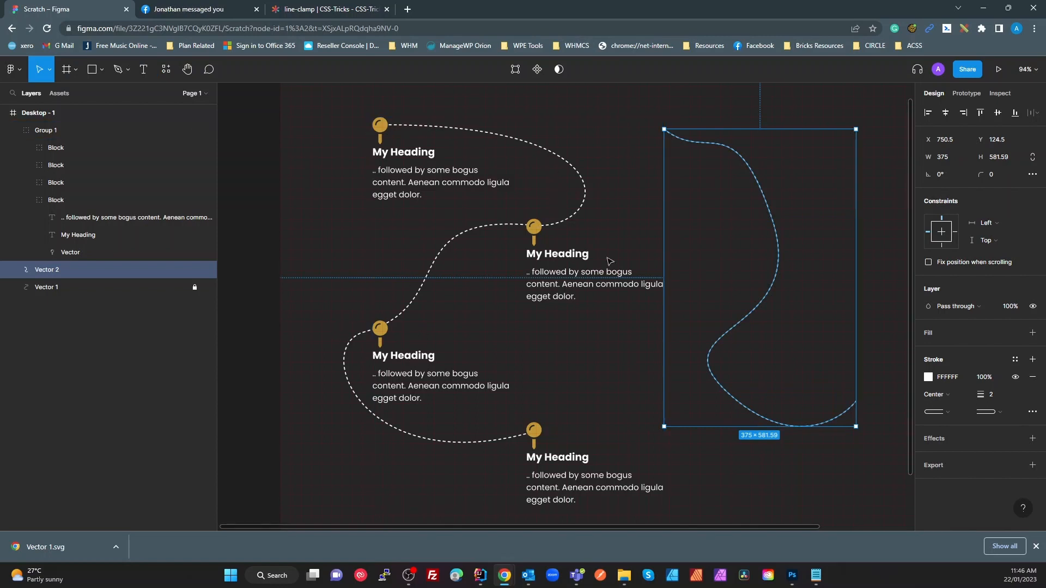
key("Delete")
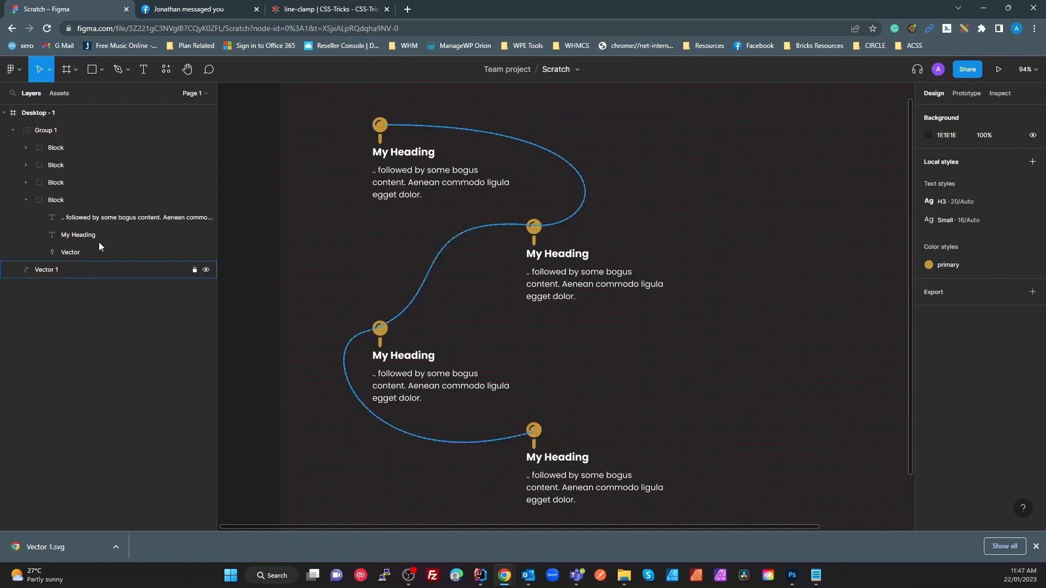
Edit the Vector 1 path, centring its point on the third pin and extending that point's handles horizontally on both sides.
left_click(57, 273)
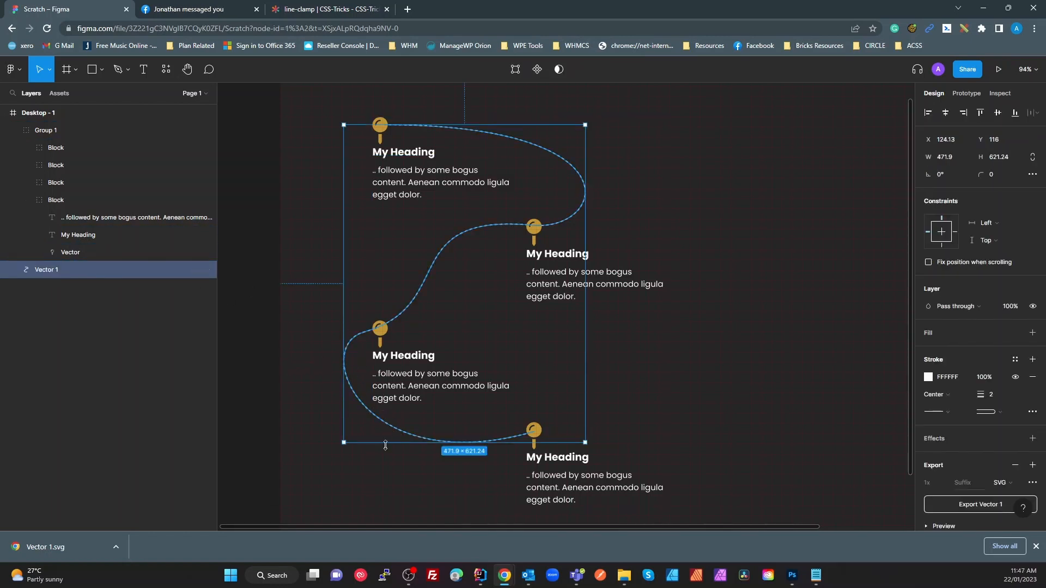
key("Return")
left_click(376, 418)
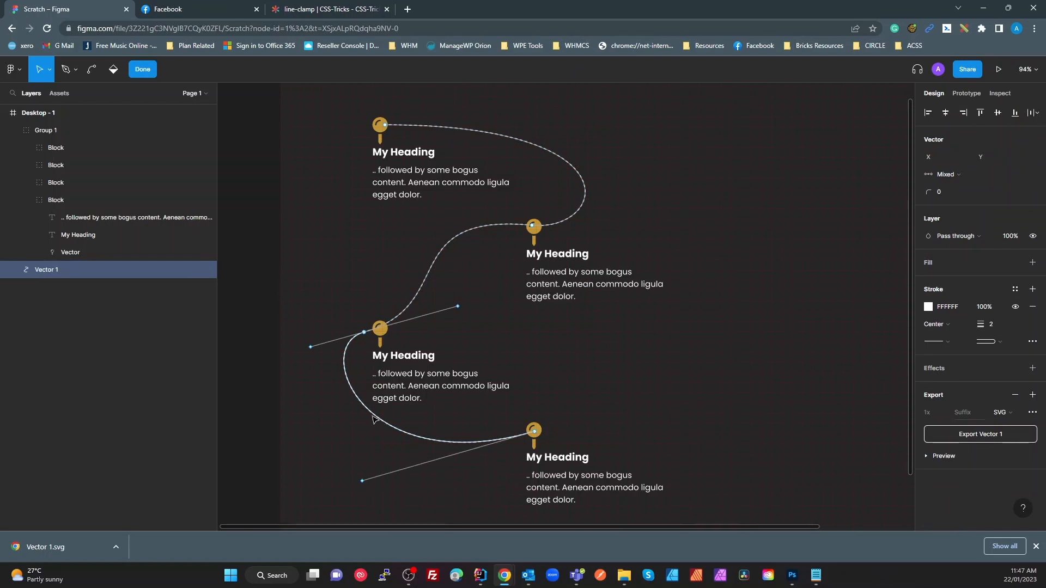
left_click(468, 310)
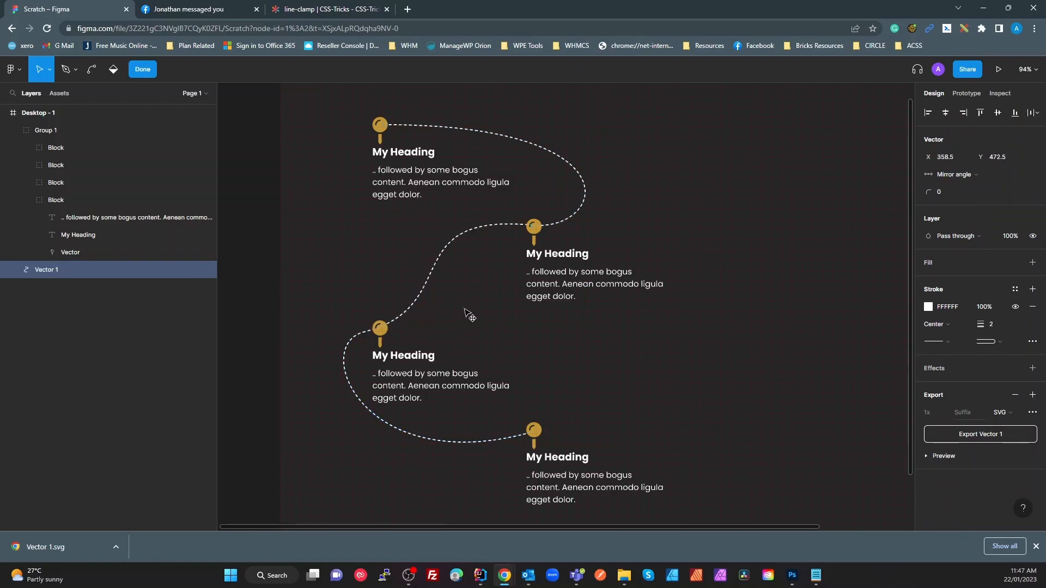
left_click_drag(482, 325, 508, 336)
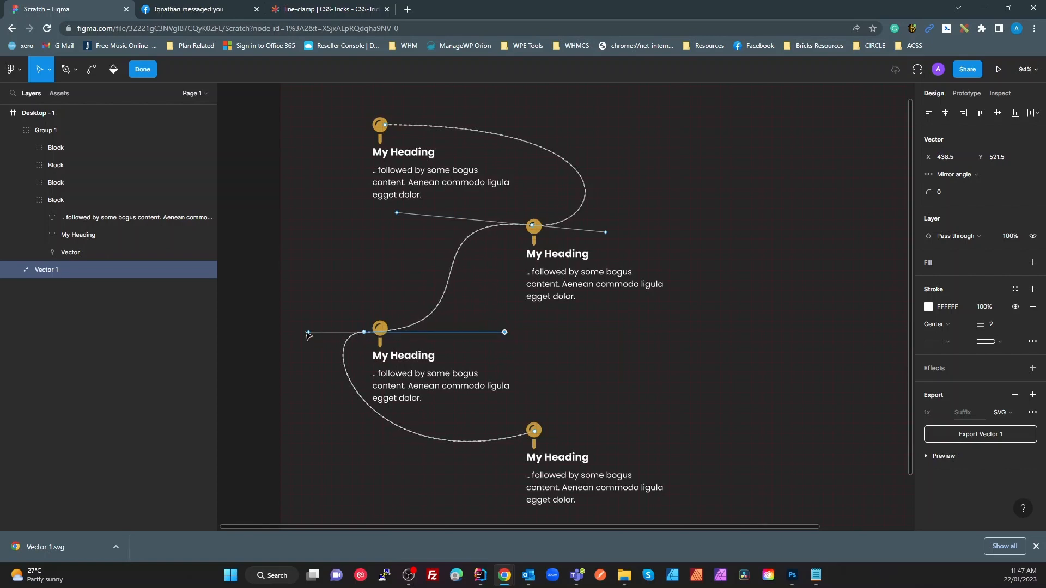
mouse_move(309, 332)
left_mouse_down()
mouse_move(388, 340)
mouse_move(297, 331)
left_mouse_up()
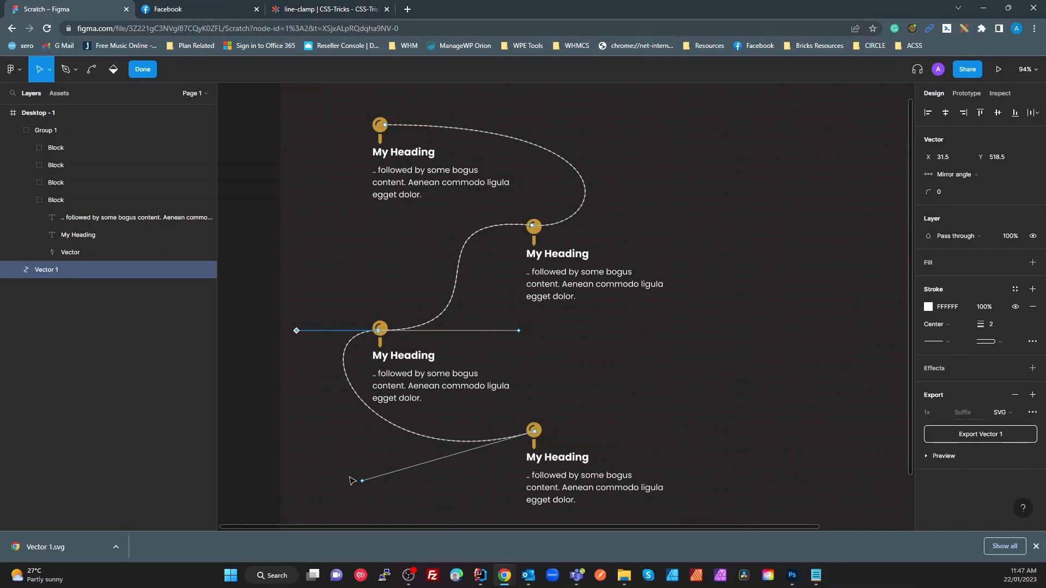
Reshape the lowest curve by moving the handle of its end point at the fourth pin to about X 66.5, Y 760.5.
left_click_drag(362, 481, 316, 456)
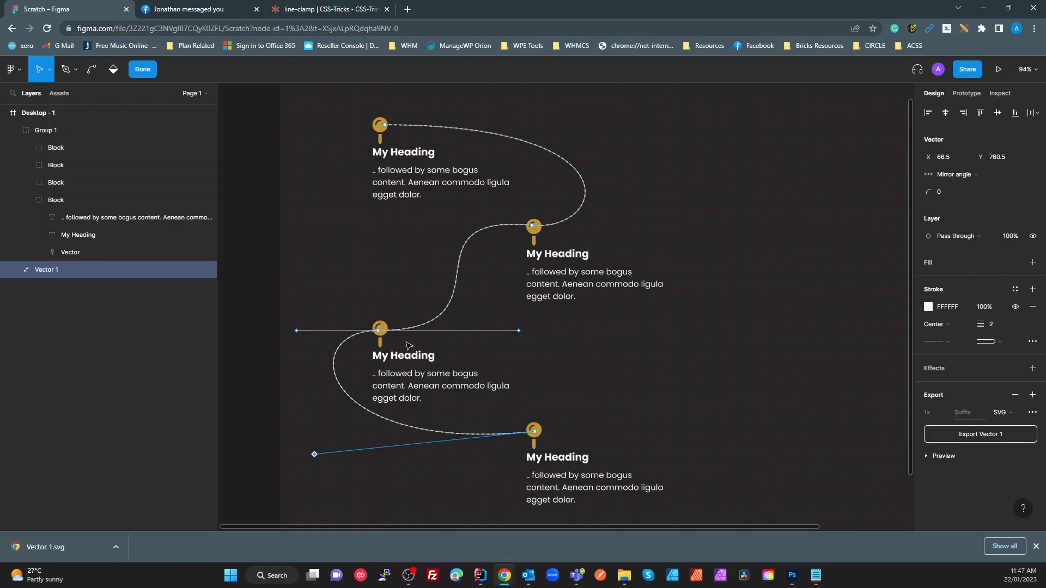
left_click(776, 357)
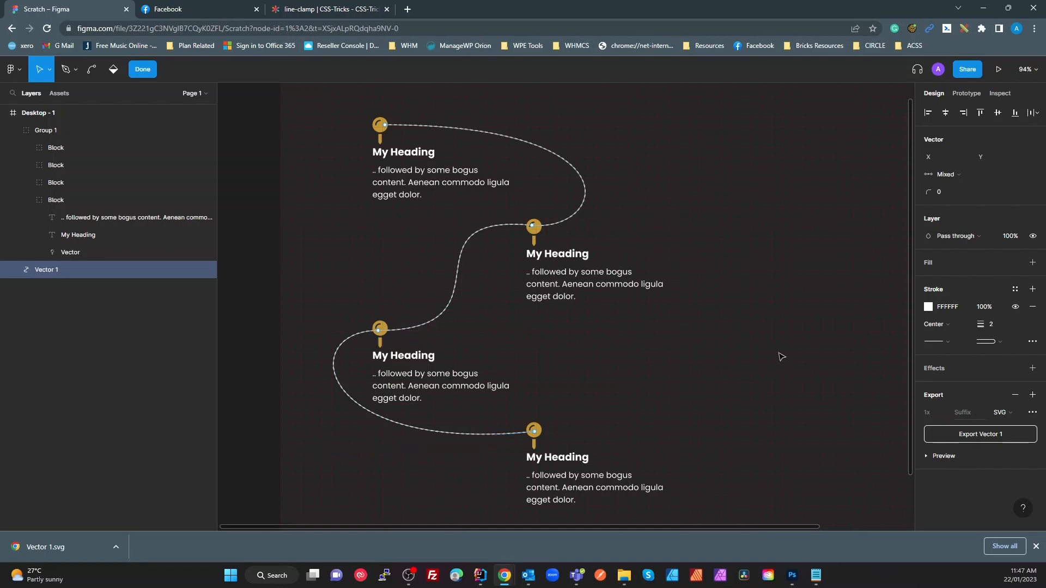
left_click(585, 191)
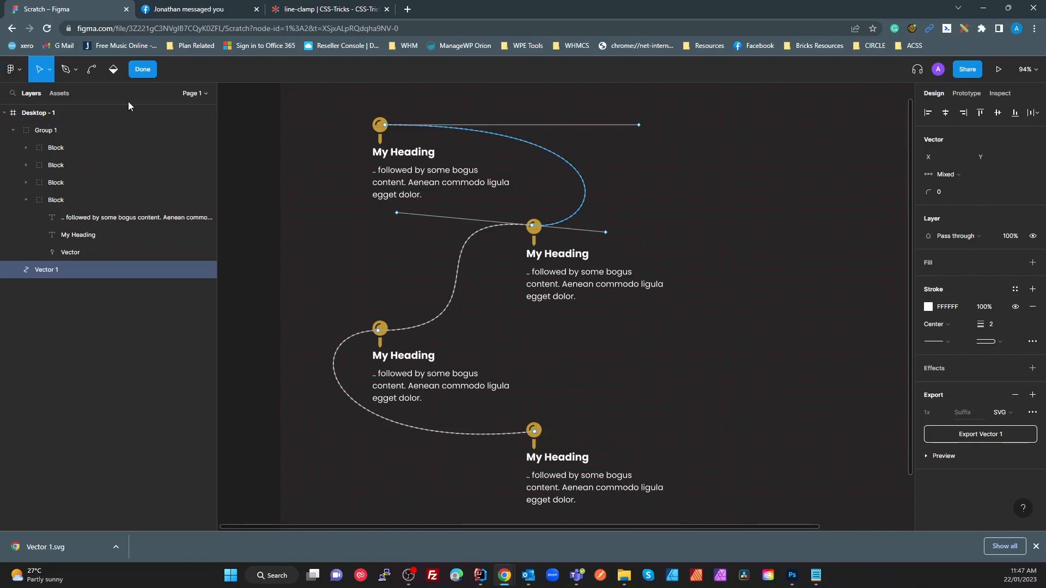
Export Vector 1 as an SVG to Downloads, replacing the existing Vector 1.svg.
left_click(986, 435)
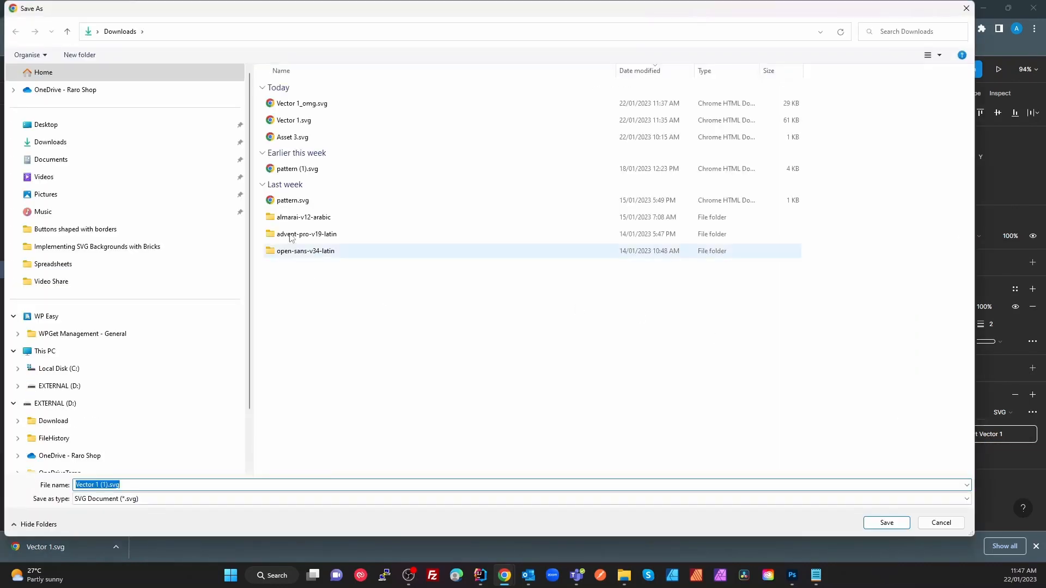
left_click(289, 122)
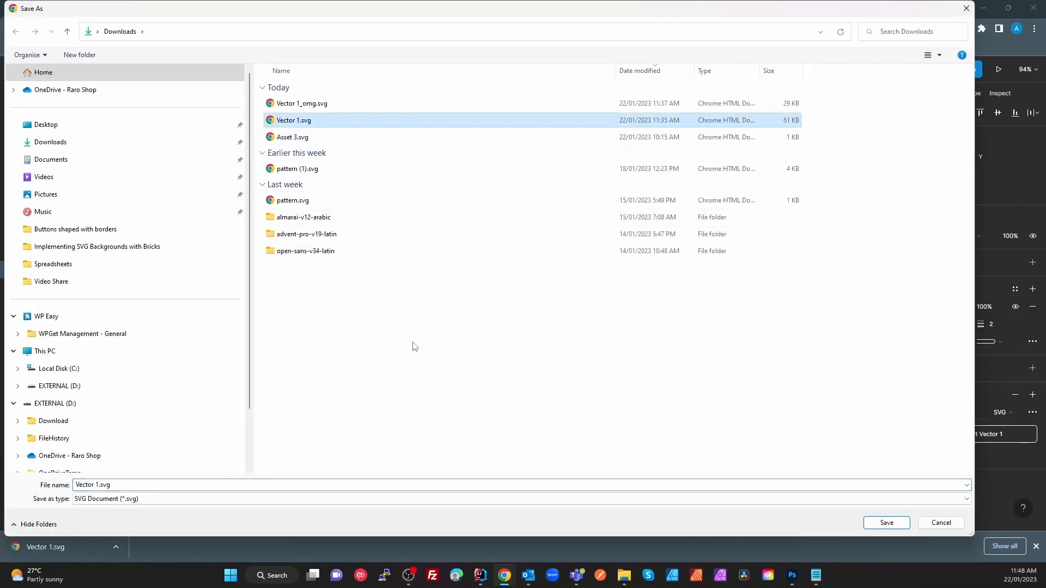
left_click(886, 522)
left_click(553, 290)
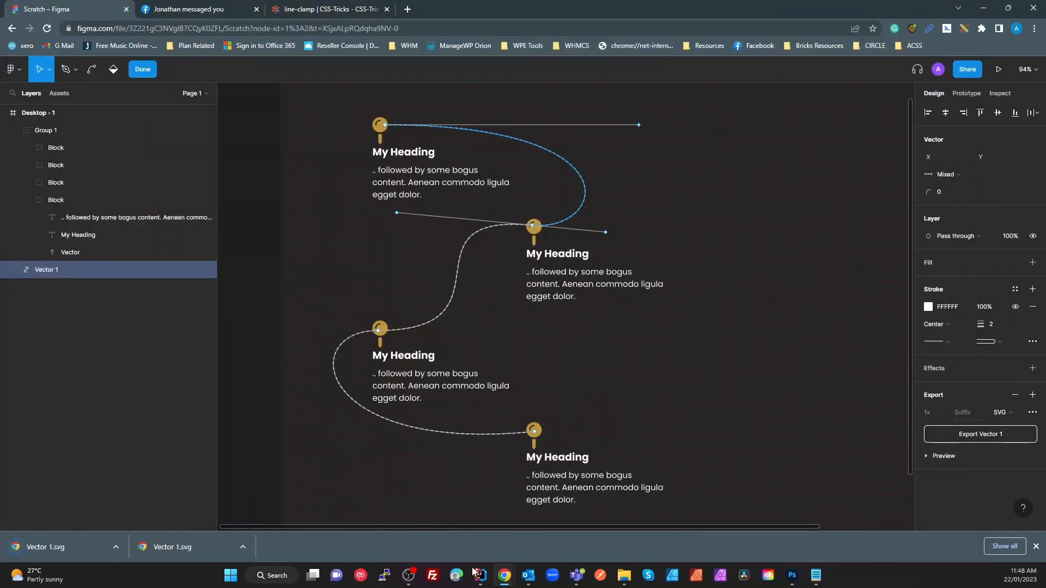
Switch to SVGOMG and open Vector 1.svg from Downloads.
mouse_move(505, 576)
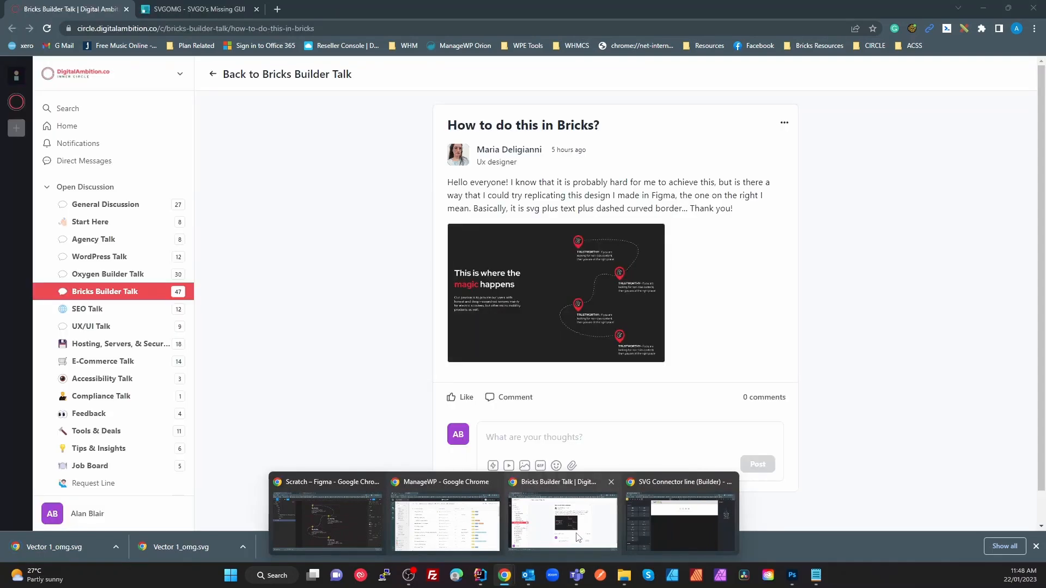
left_click(577, 537)
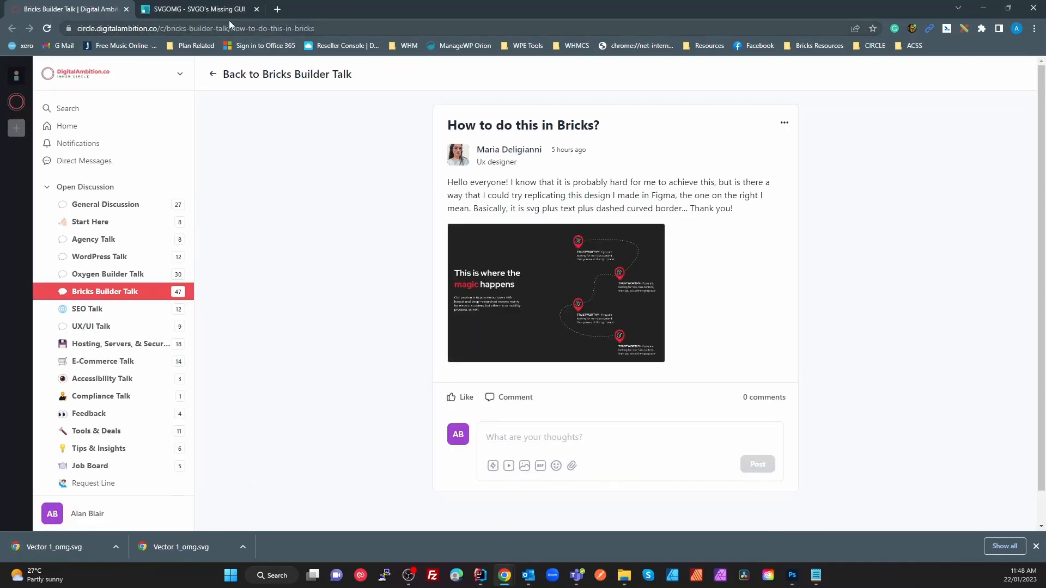
left_click(211, 11)
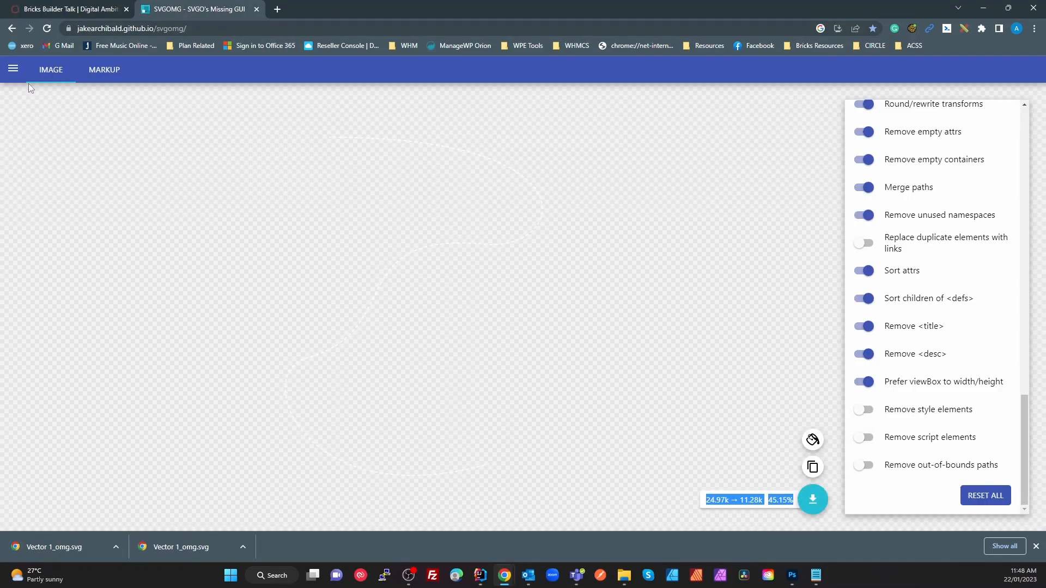
left_click(13, 69)
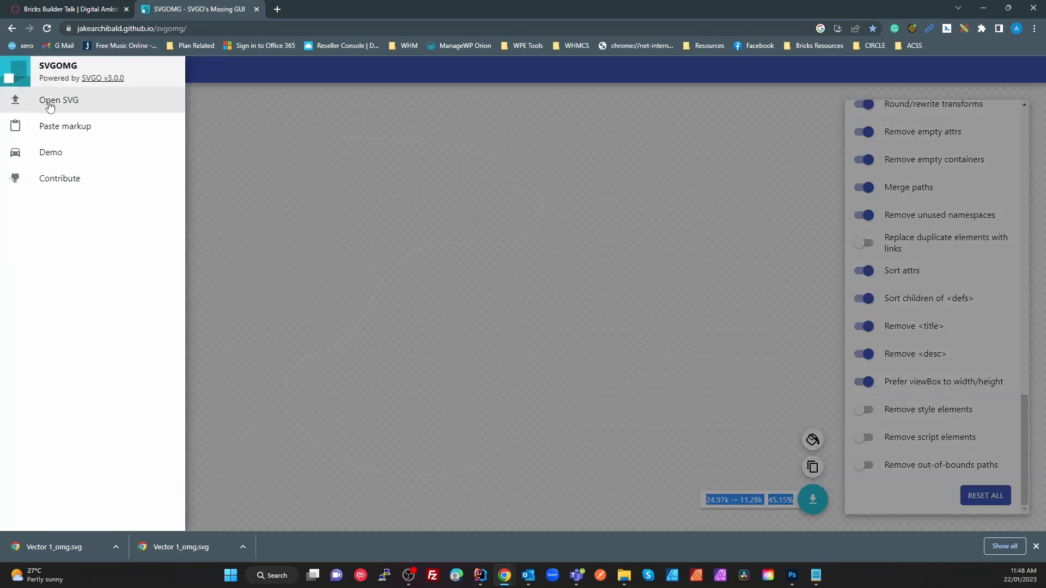
left_click(52, 104)
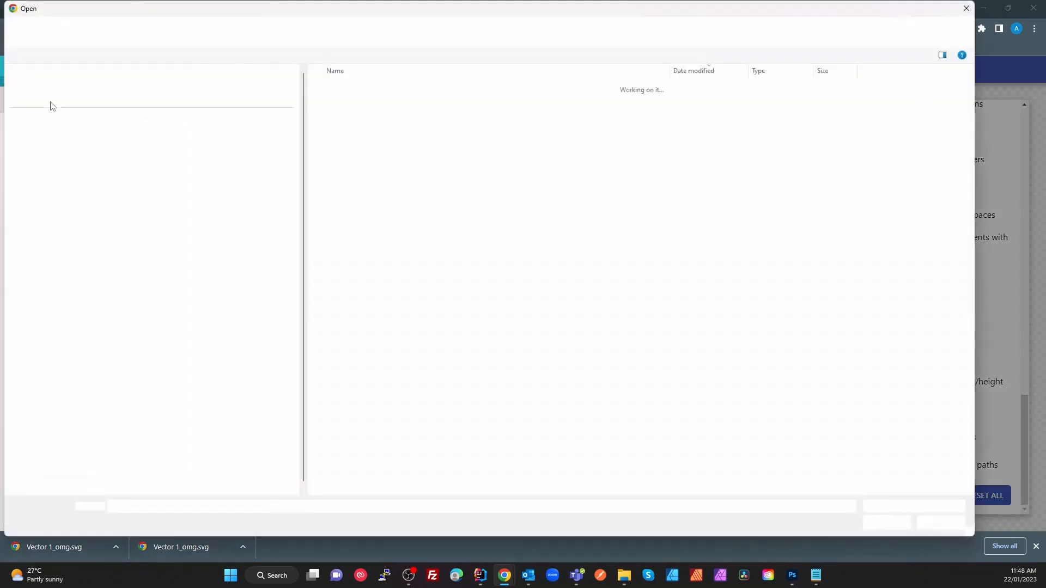
left_click(348, 103)
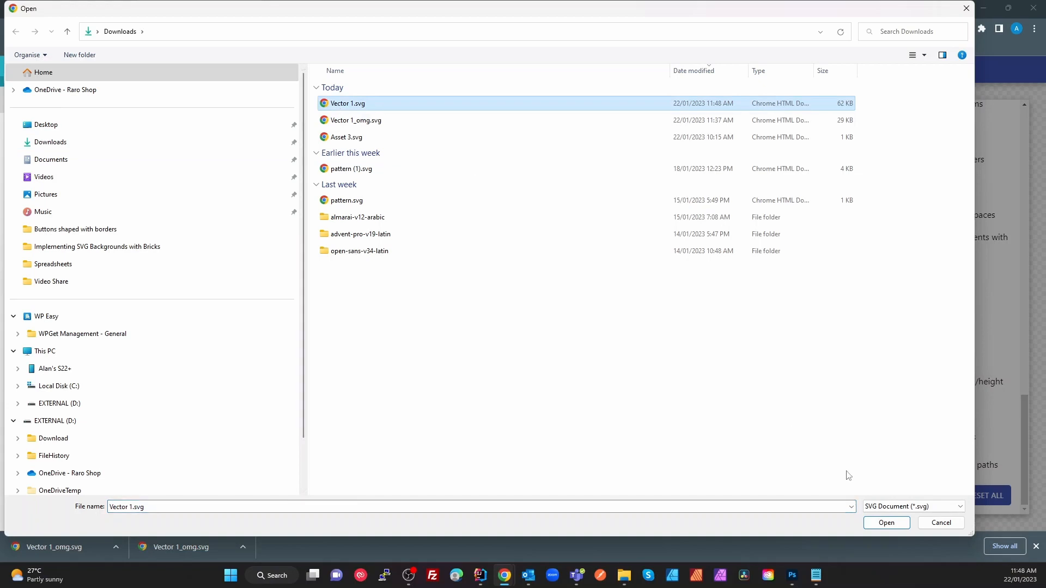
left_click(891, 526)
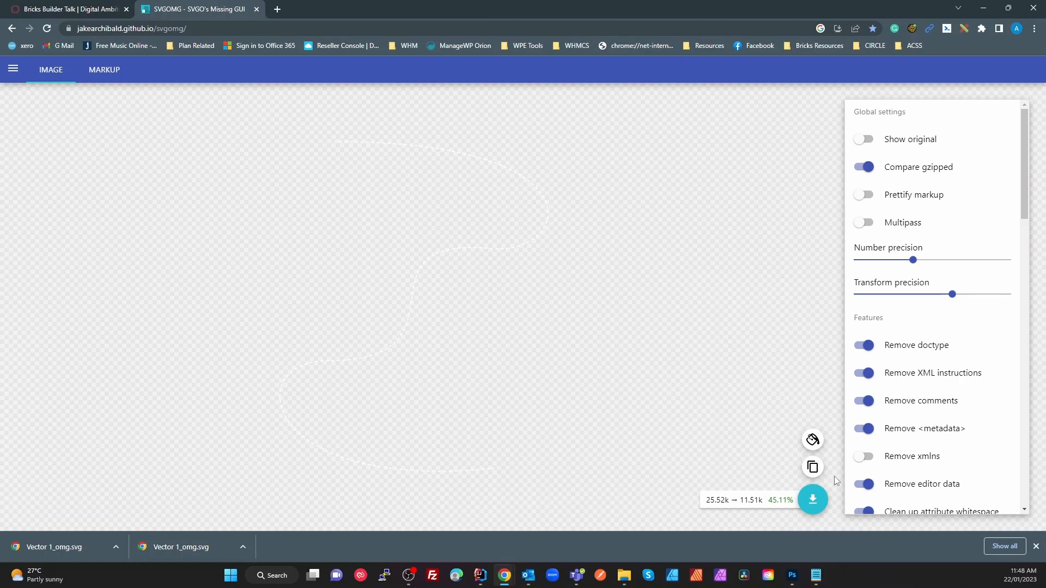
Preview the dashed line on a dark background and review the SVG optimisation options.
left_click(813, 440)
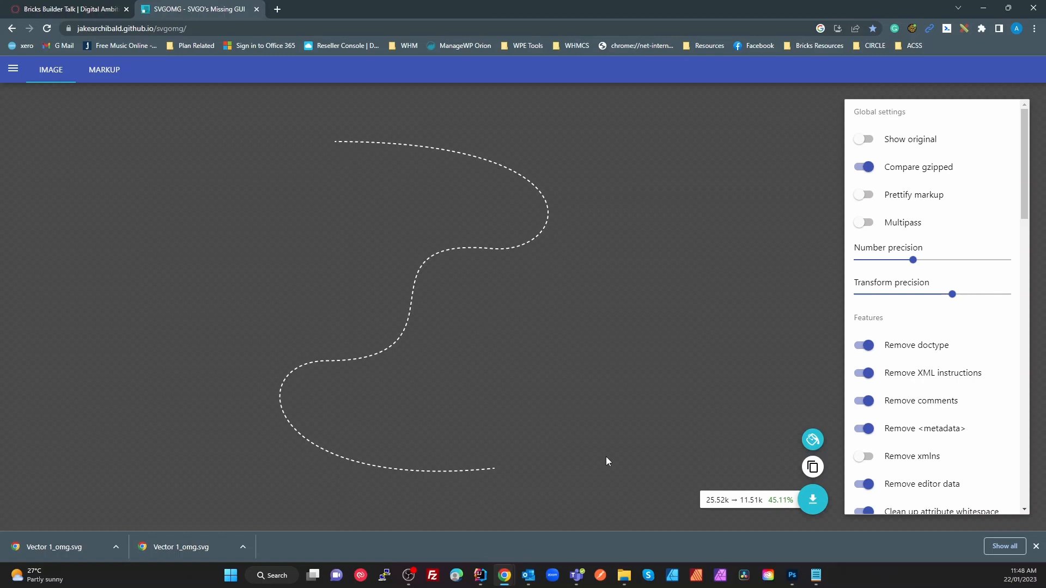
scroll(966, 376, "down", 15)
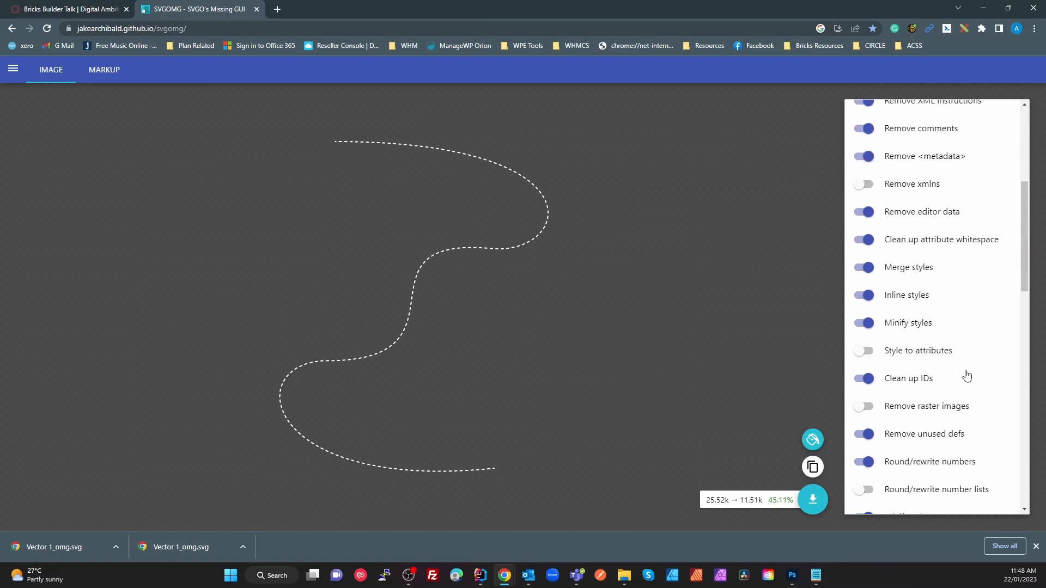
scroll(976, 382, "down", 3)
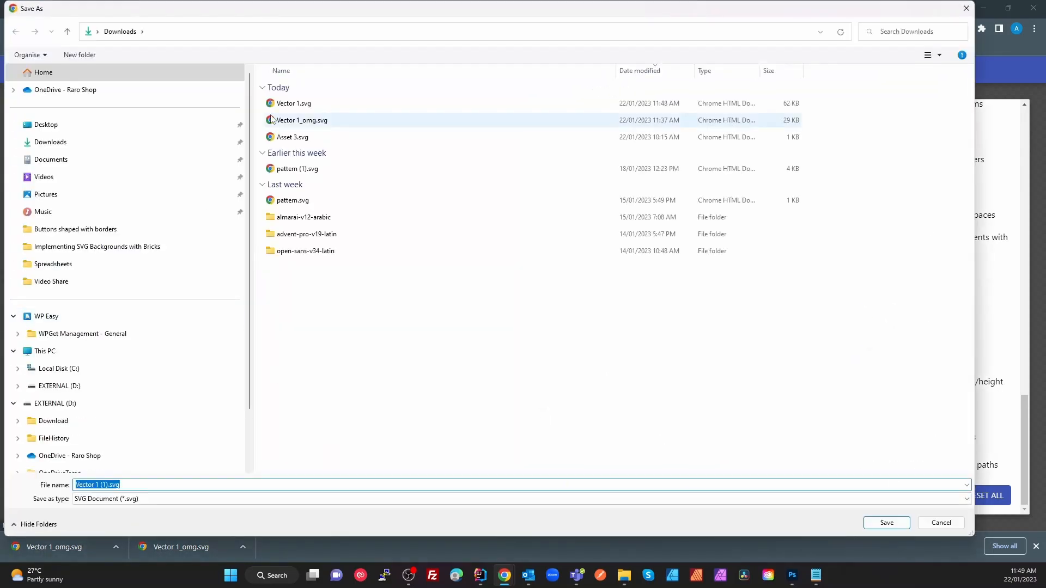
Save the optimised SVG to Downloads as Vector 1_omg.svg, replacing the existing file.
left_click(315, 121)
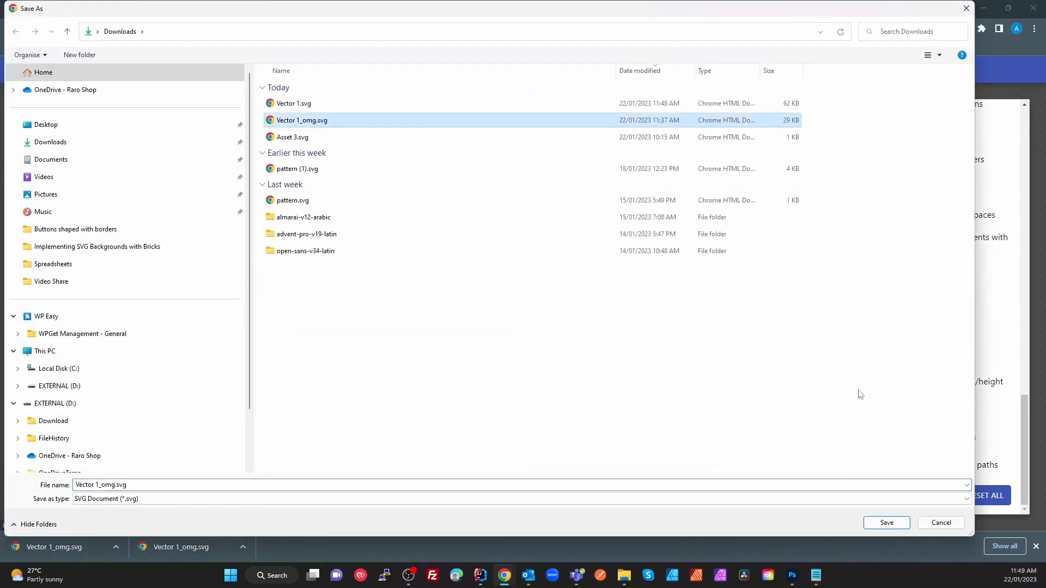
left_click(898, 520)
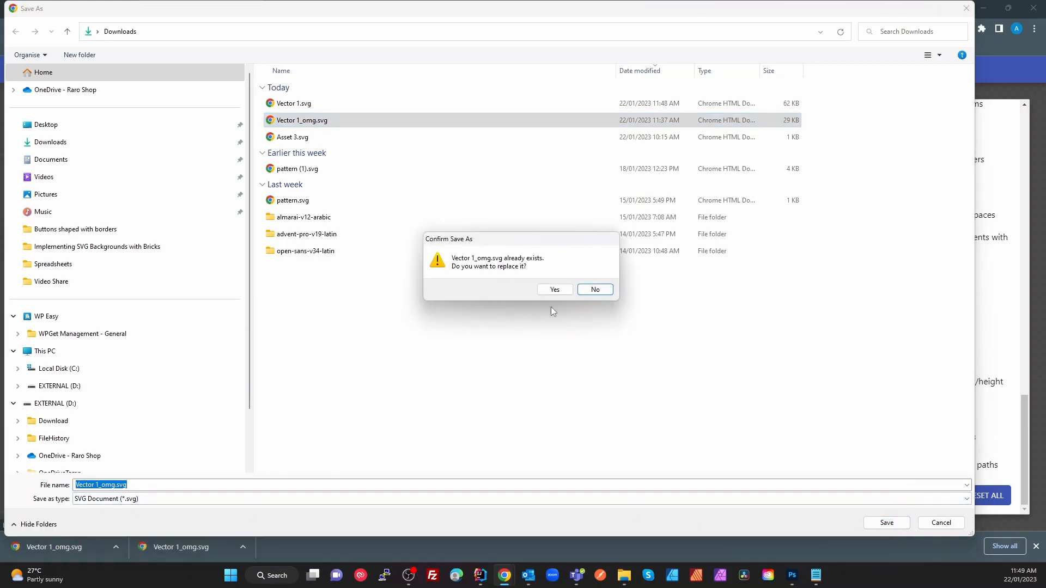
left_click(555, 291)
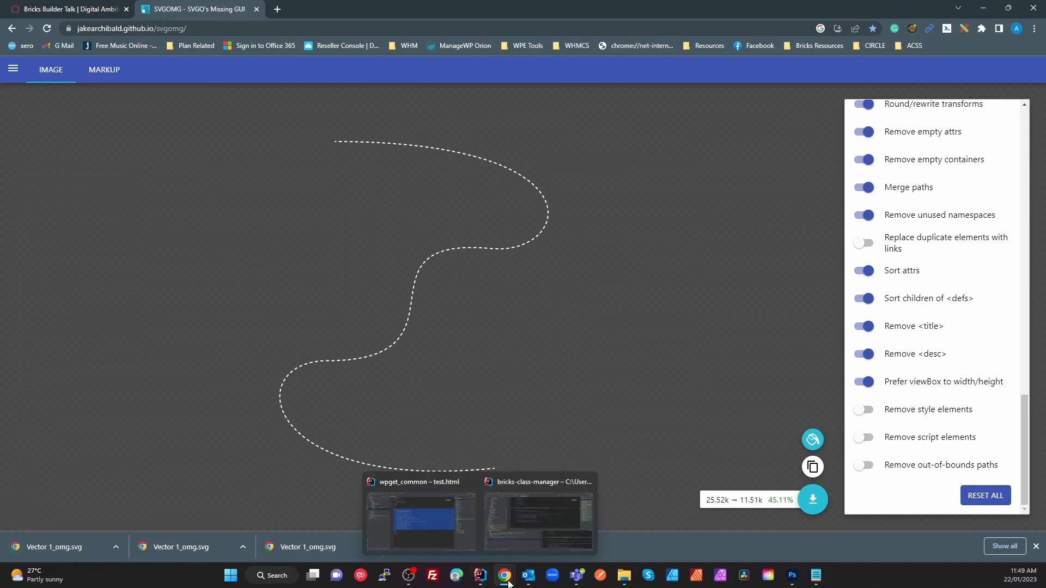
Review the reference design in the forum post again and switch to the SVG Connector line page in the Bricks builder.
mouse_move(512, 582)
left_click(669, 515)
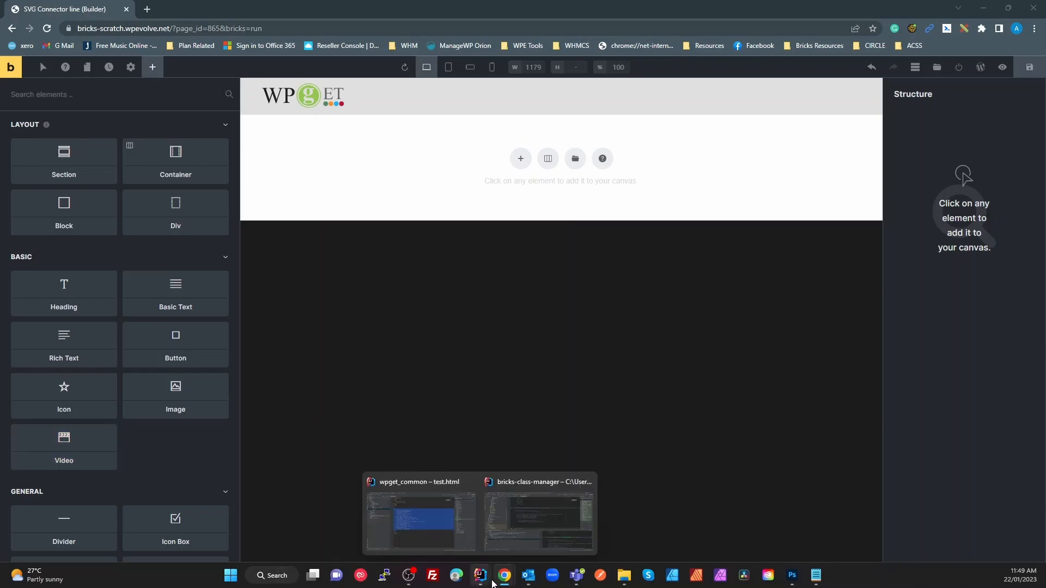
left_click(506, 581)
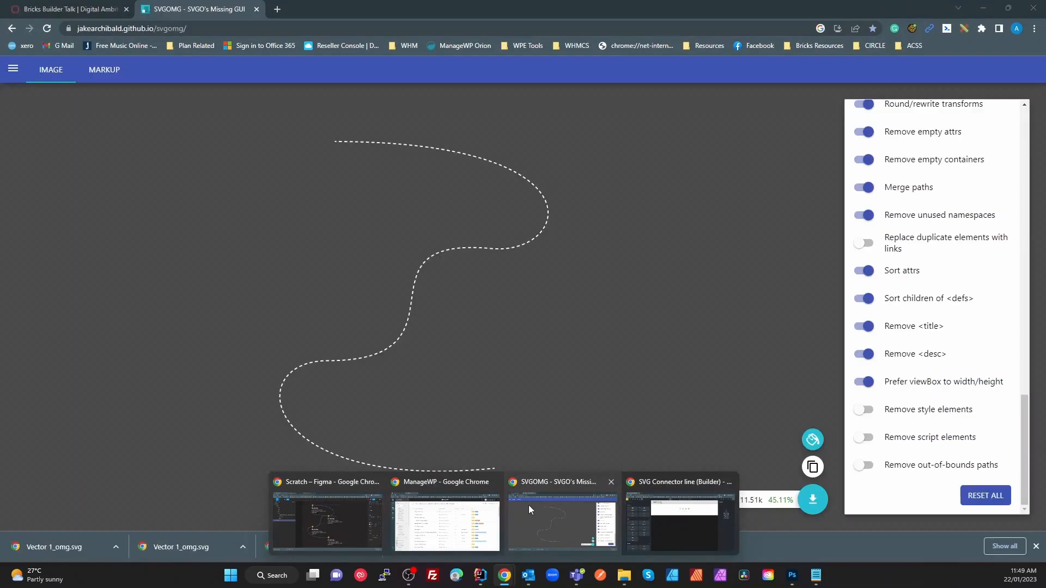
left_click(528, 510)
left_click(71, 7)
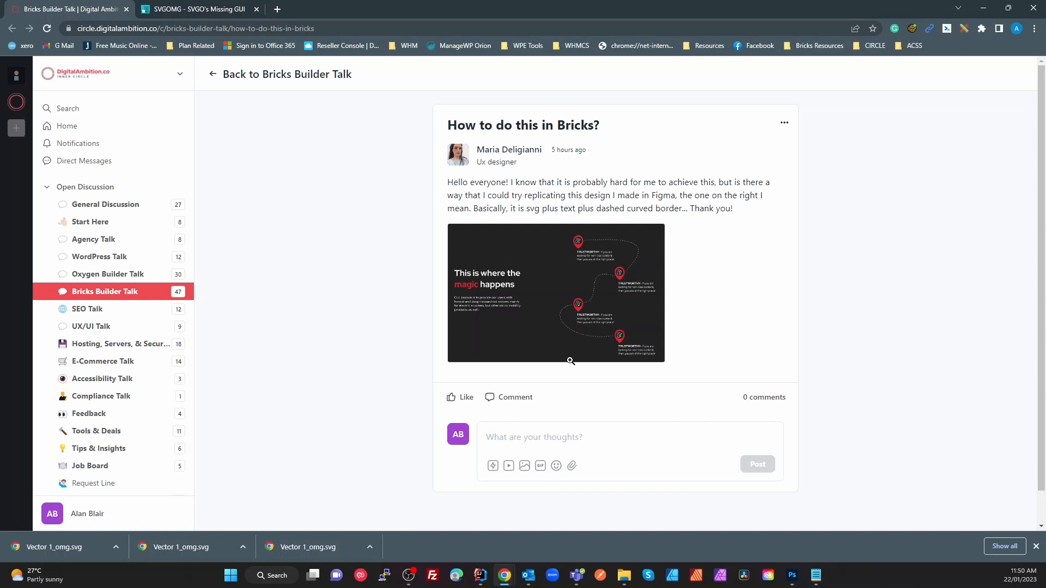
key("alt+Tab")
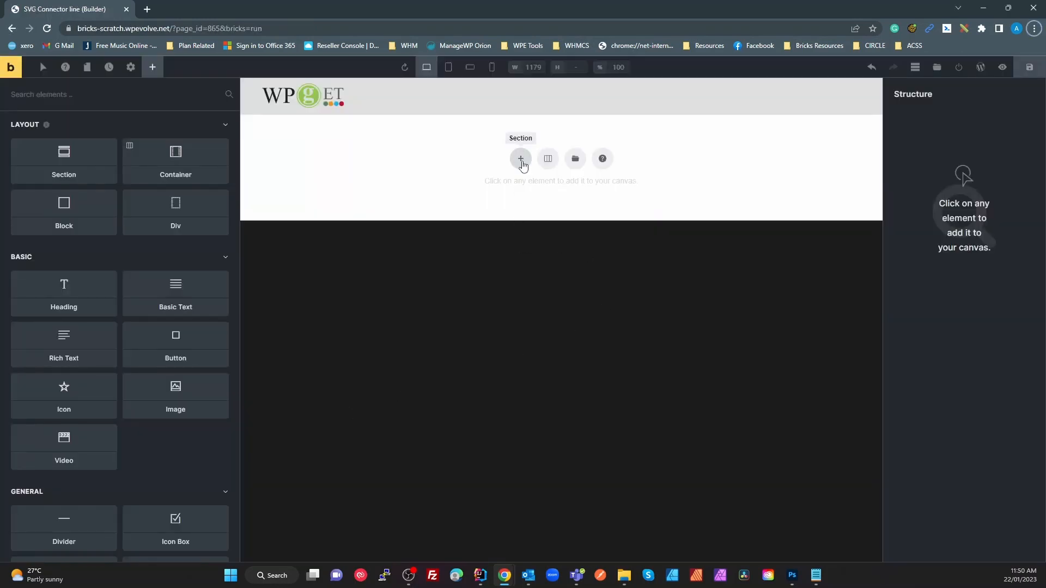
Add a section to the empty page and rename it b-hero-connected.
left_click(520, 158)
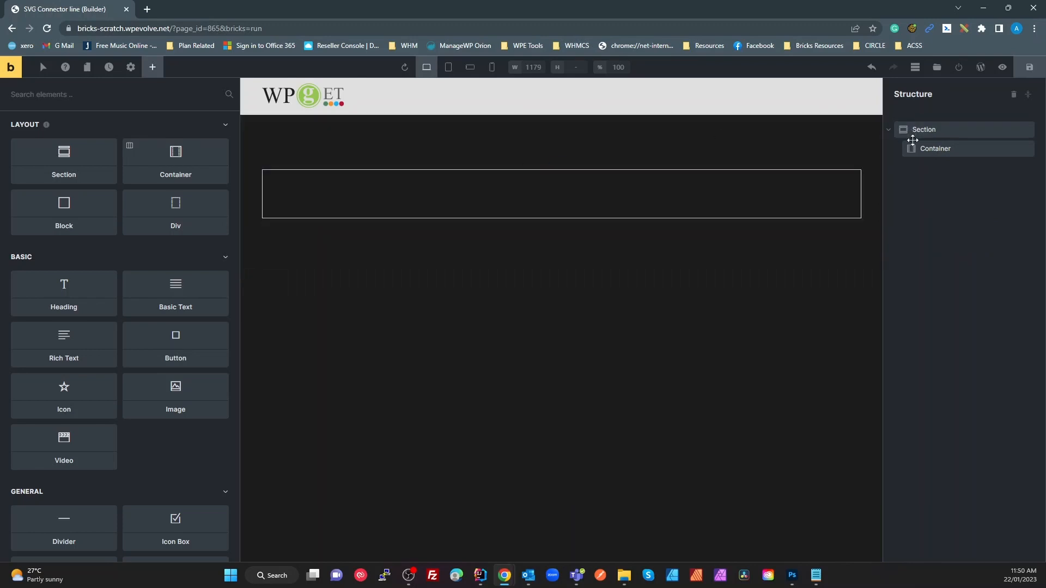
double_click(930, 134)
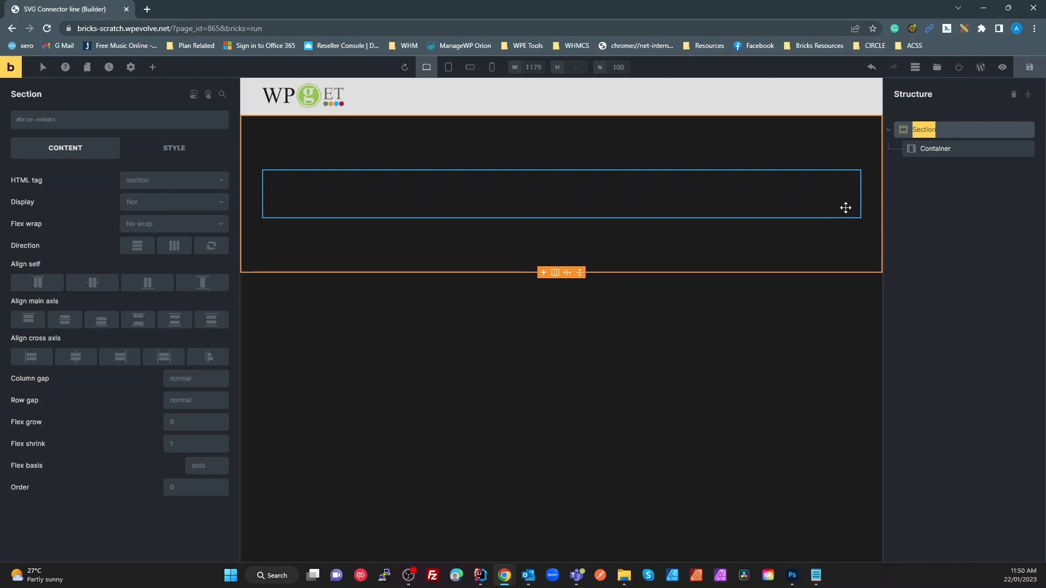
type("b-")
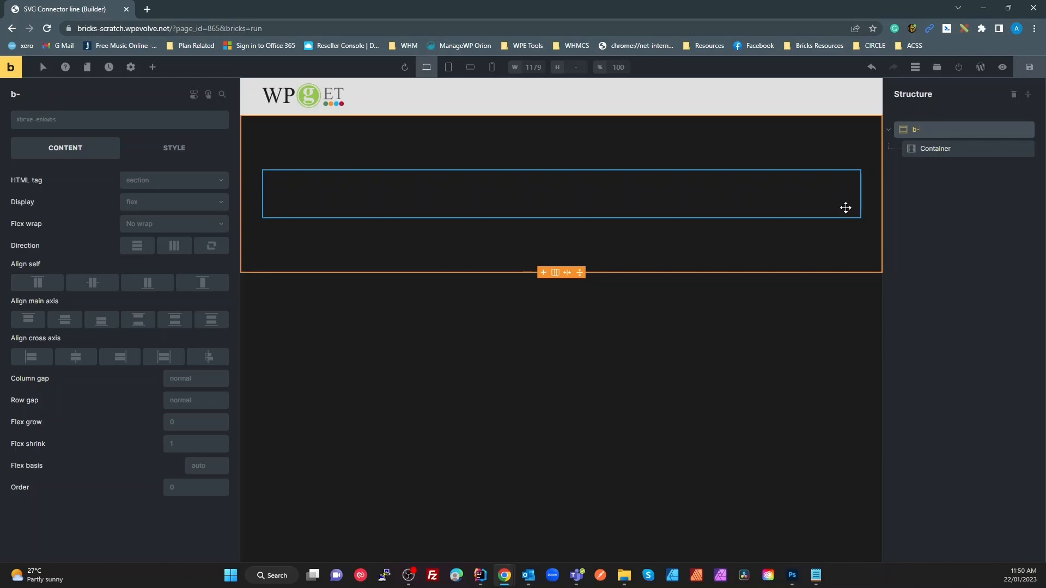
type("hero-connected")
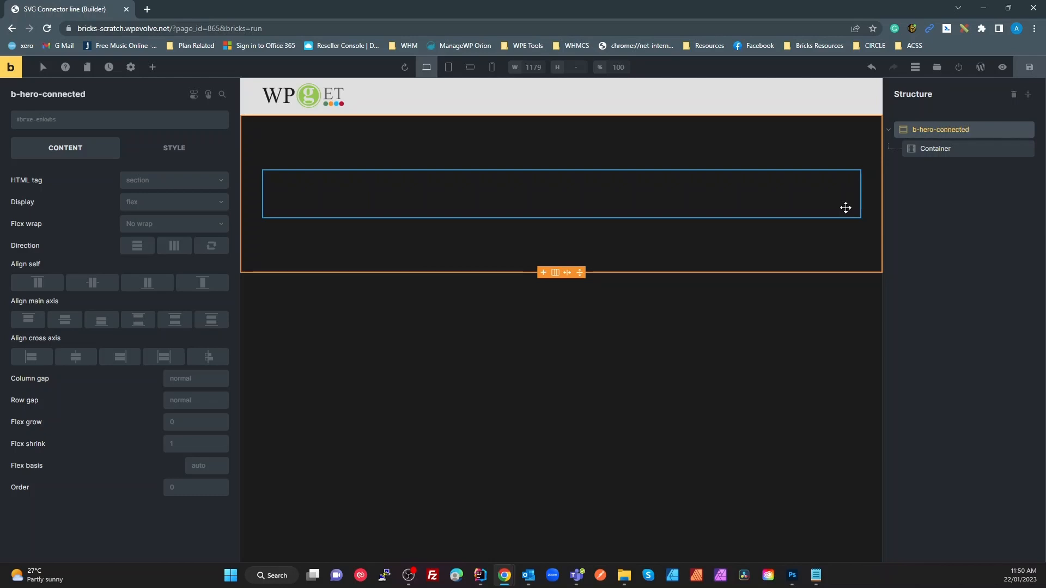
Create the global class b-hero-connected on the section, reusing its name.
key("ctrl+a")
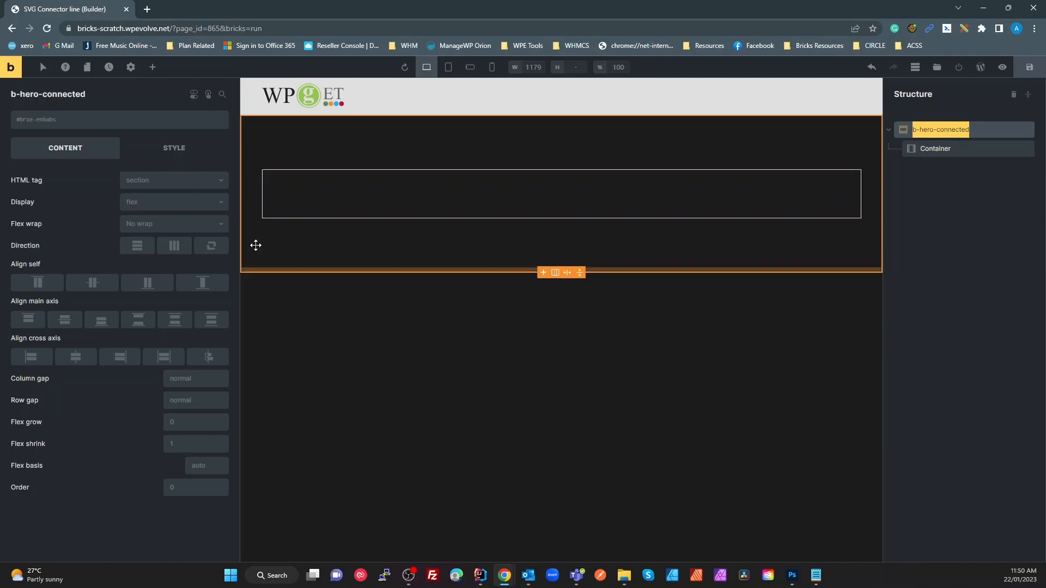
left_click(164, 127)
key("ctrl+v")
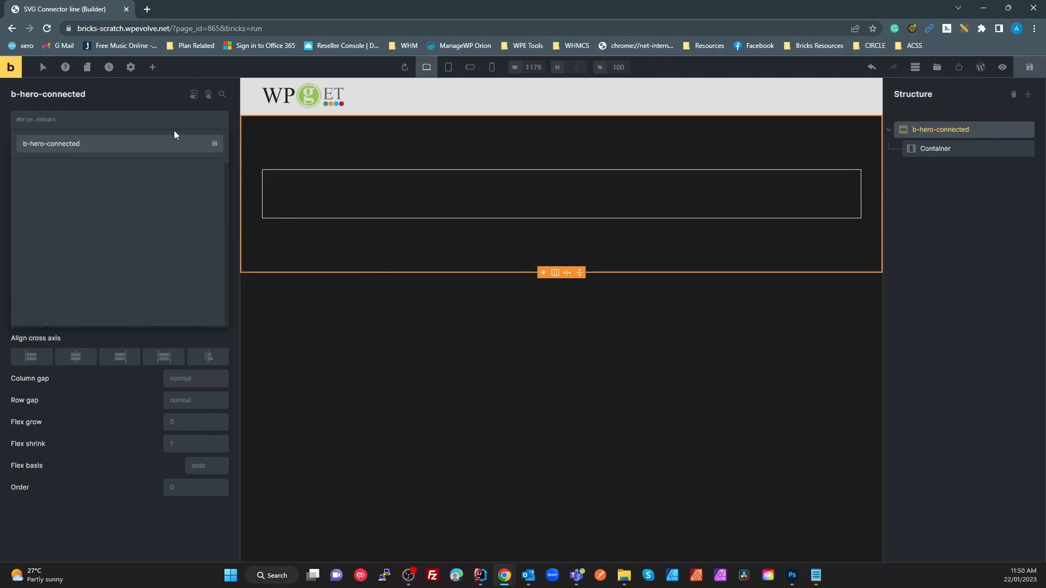
key("Return")
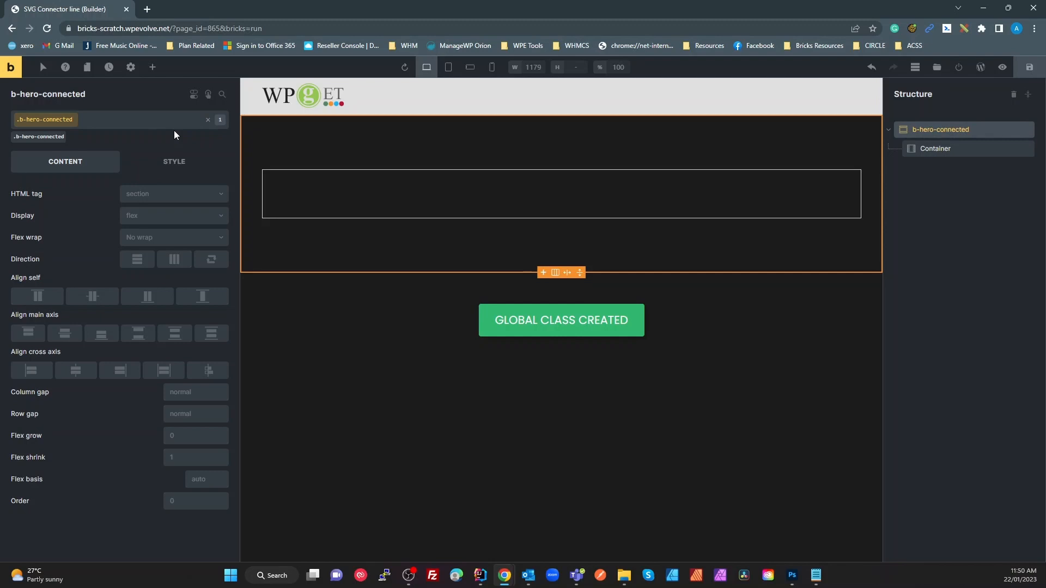
Rename the container inside the section as b-hero-connected__outer-grid.
left_click(938, 151)
double_click(933, 149)
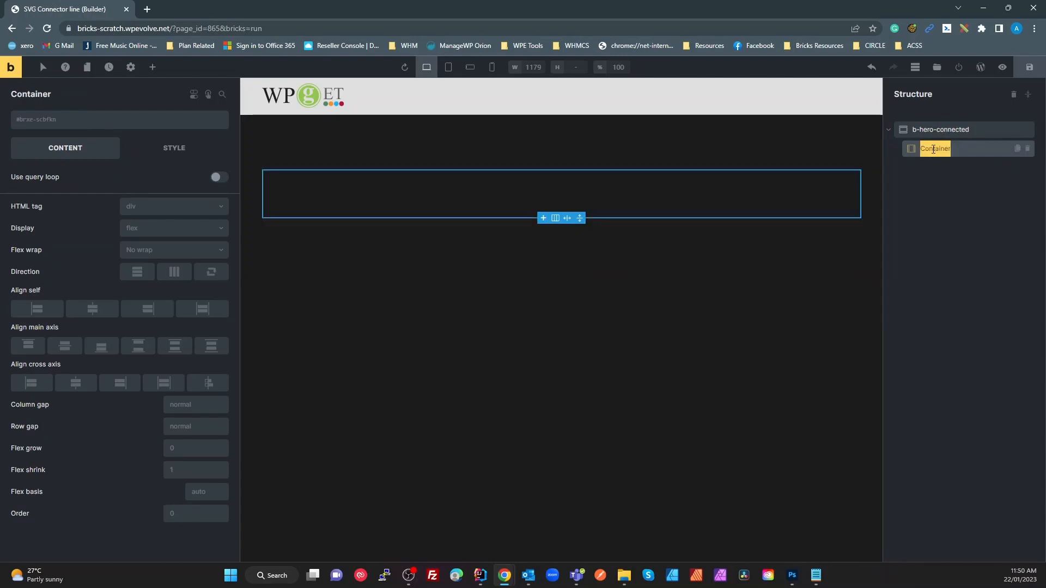
key("ctrl+v")
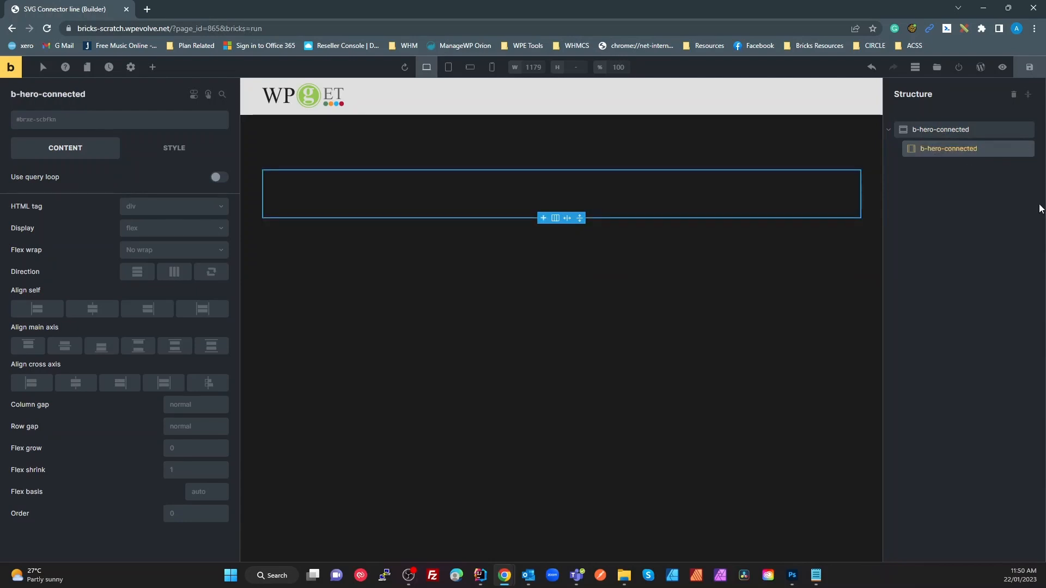
type("_")
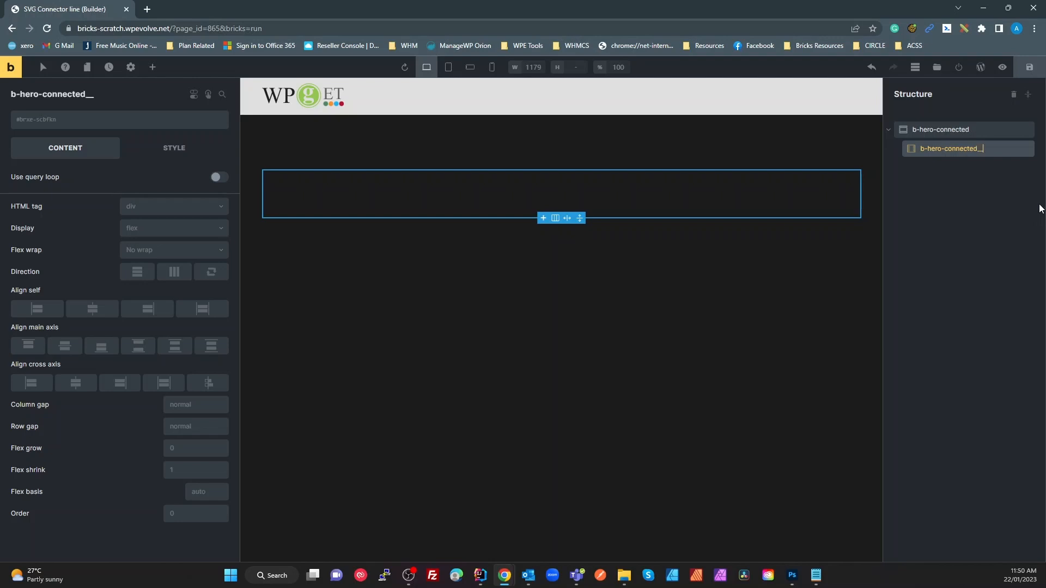
type("_outer-grid")
Create the global class b-hero-connected__outer-grid on the container, copying its name.
key("ctrl+a")
key("ctrl+c")
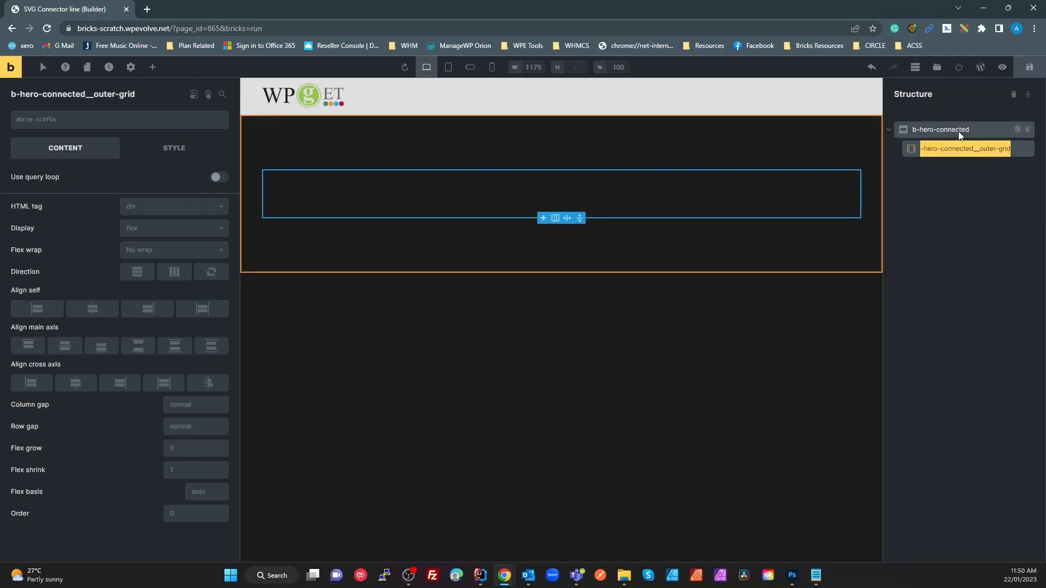
left_click(82, 129)
key("ctrl+v")
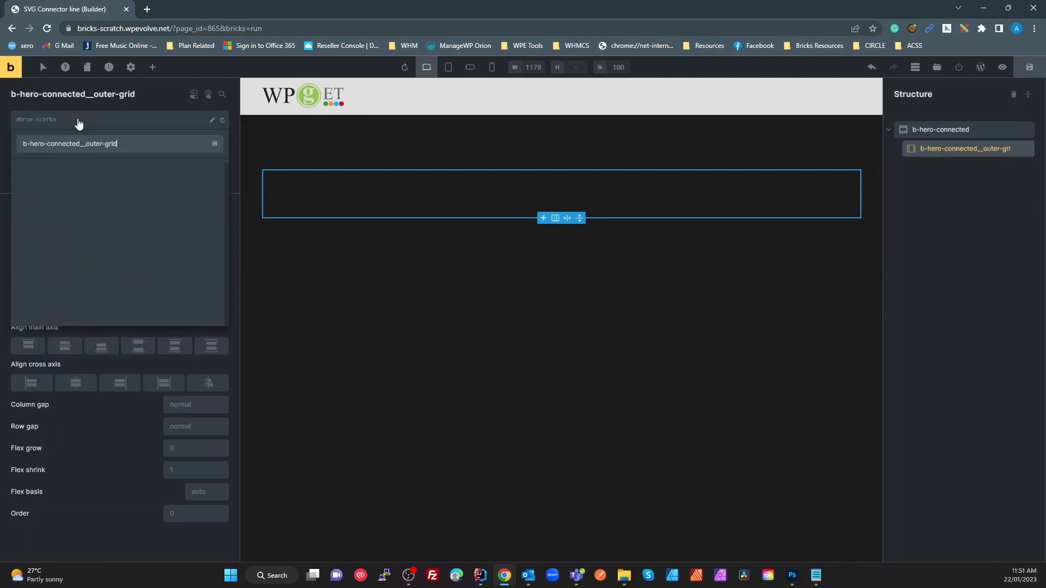
key("Return")
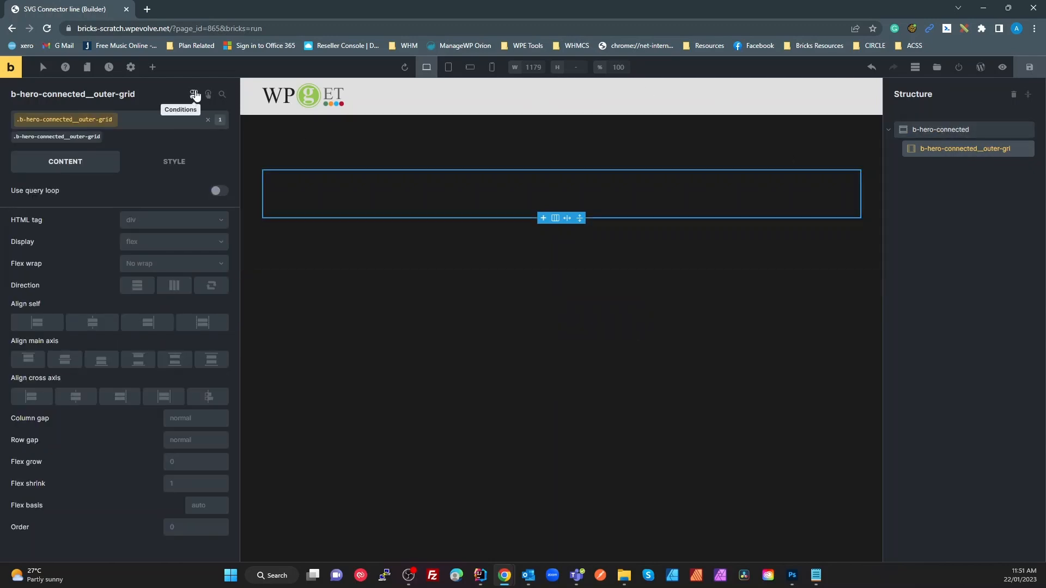
Add two Block elements inside the b-hero-connected__outer-grid container.
left_click(152, 70)
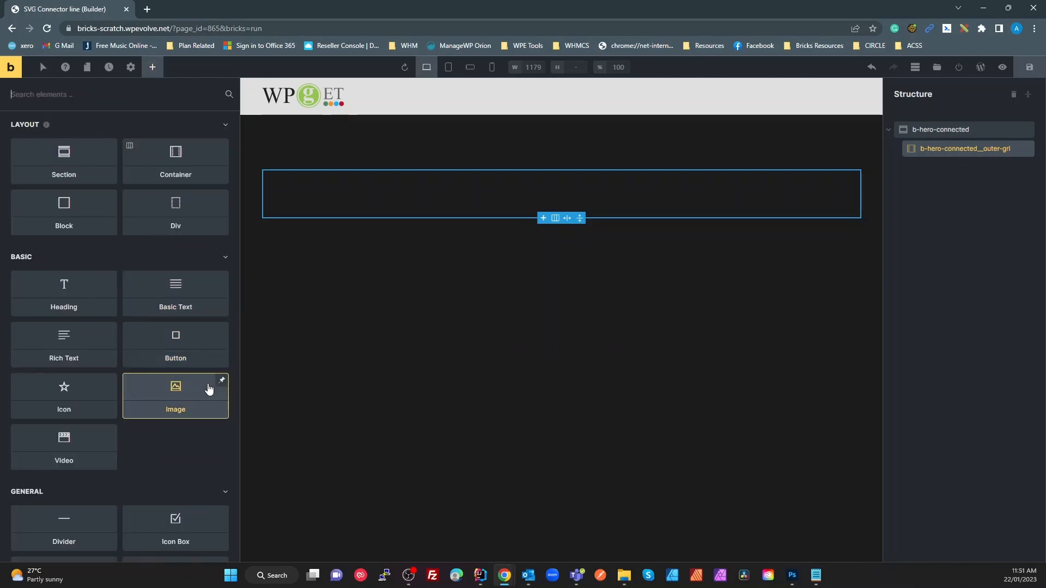
left_click(64, 214)
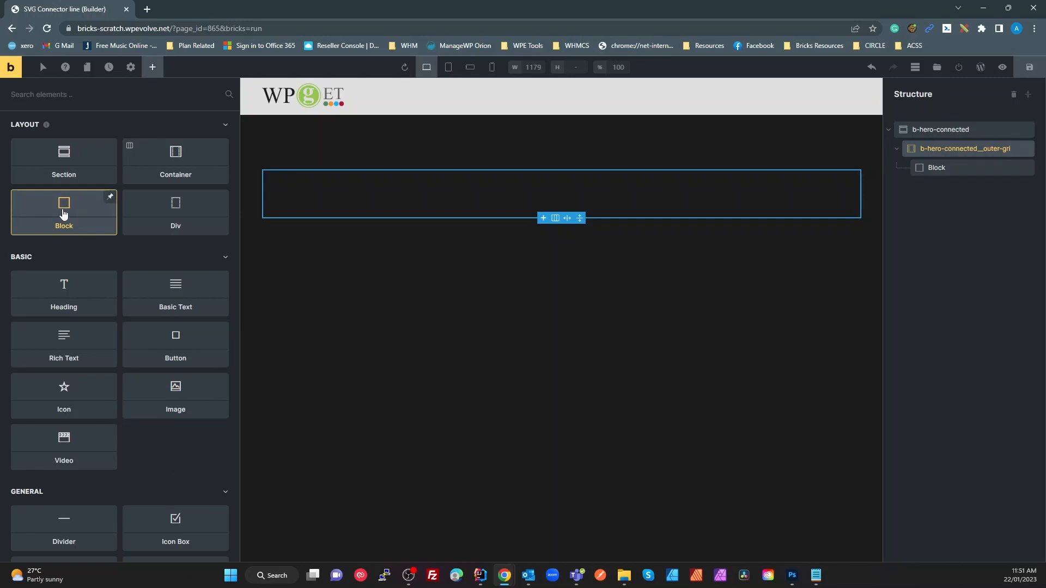
left_click(64, 214)
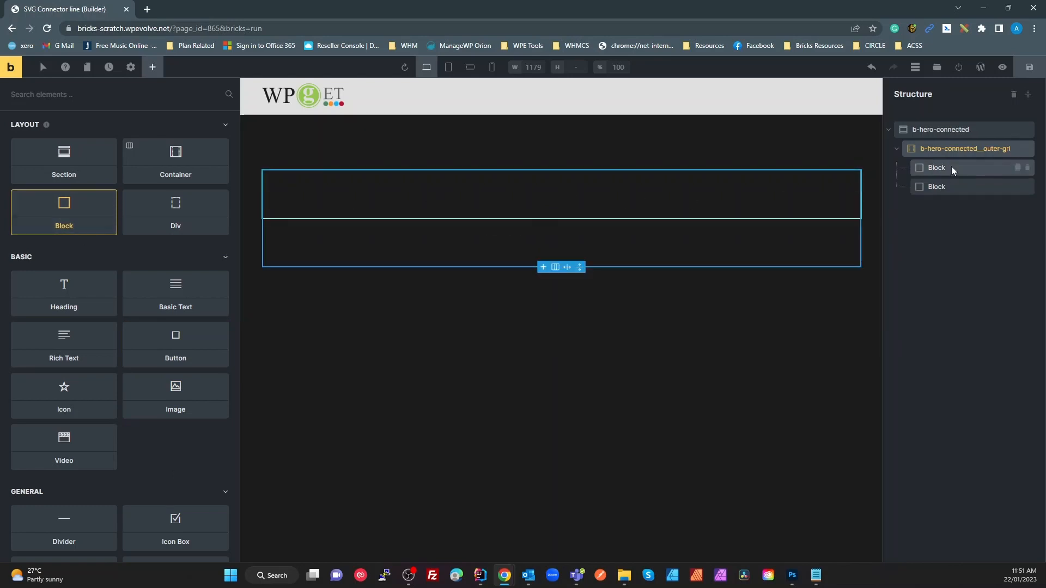
Set the outer-grid container's display to grid, with a gap of 100 and grid template columns of 1fr 1fr.
left_click(945, 152)
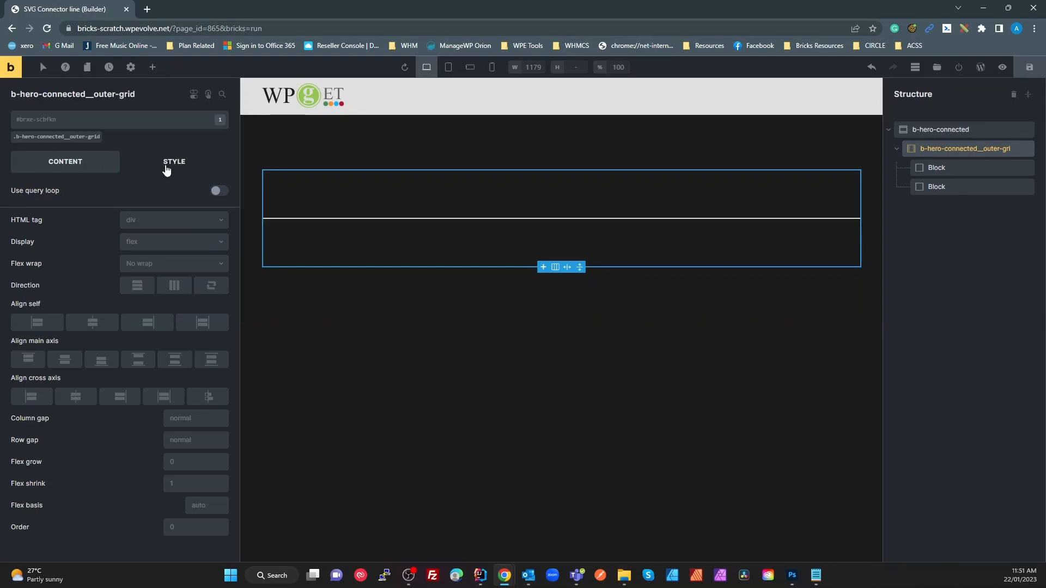
left_click(165, 250)
left_click(148, 278)
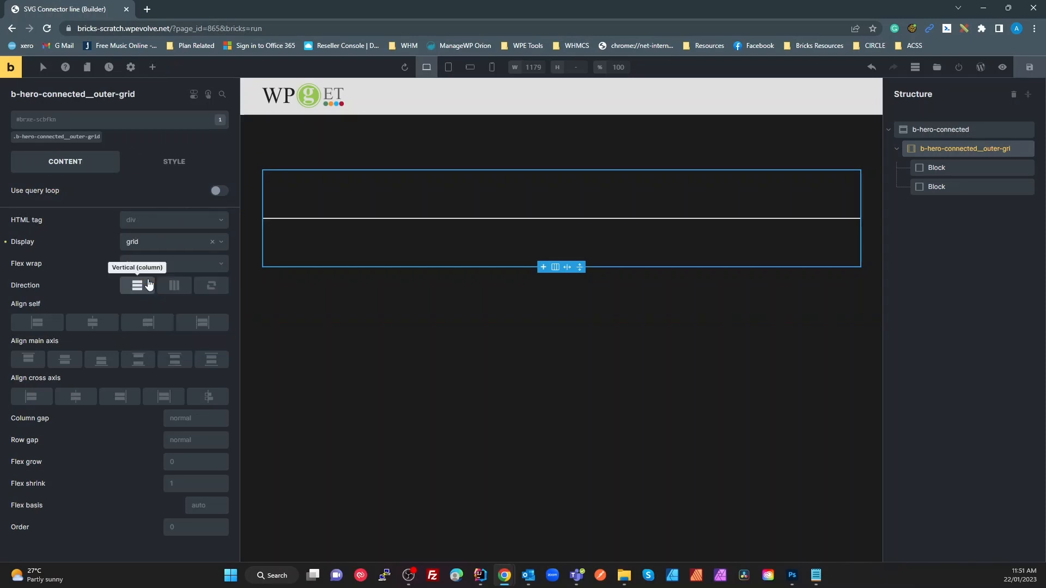
left_click(185, 262)
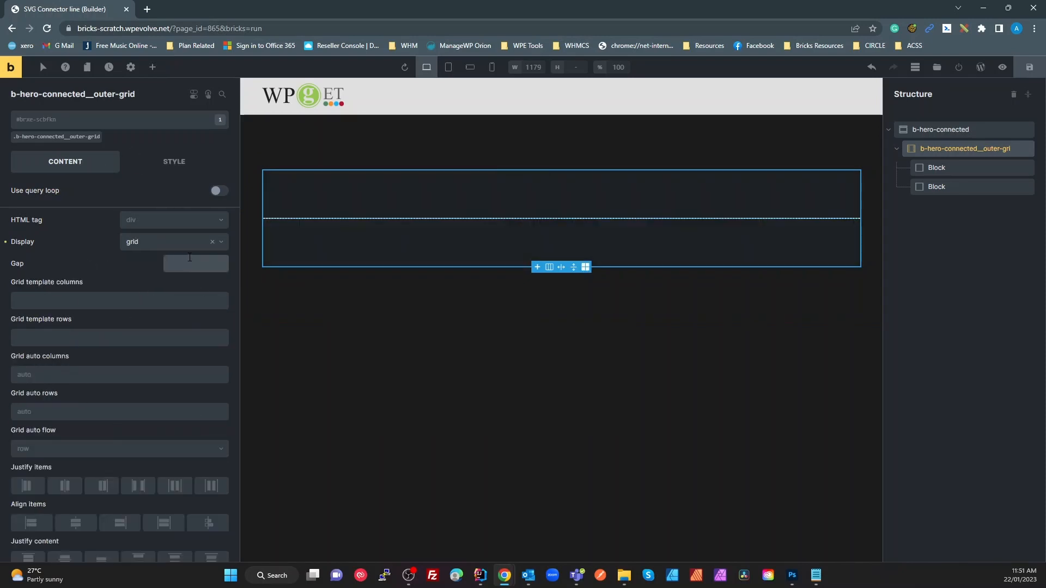
type("100")
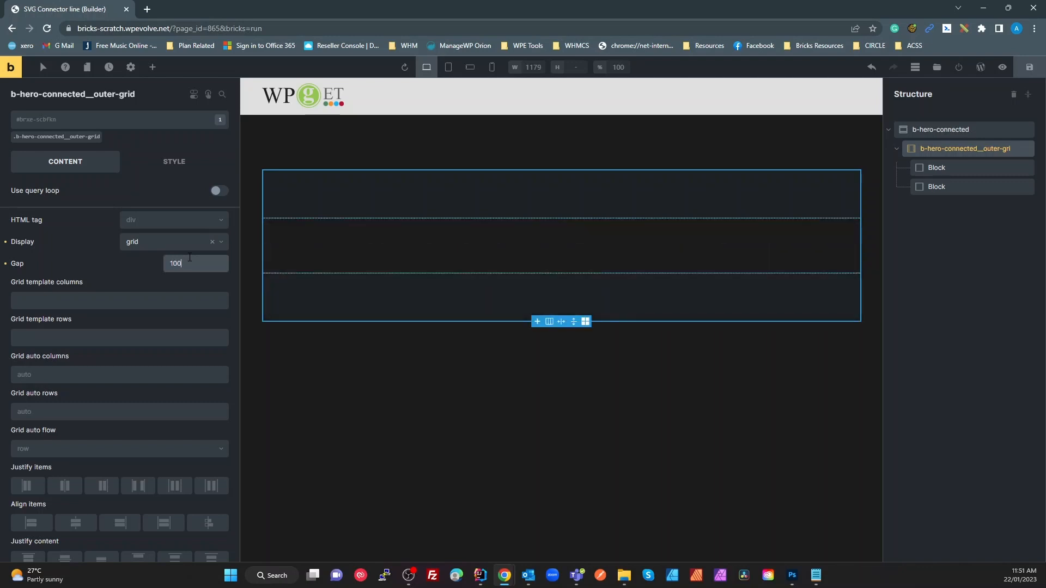
left_click(82, 298)
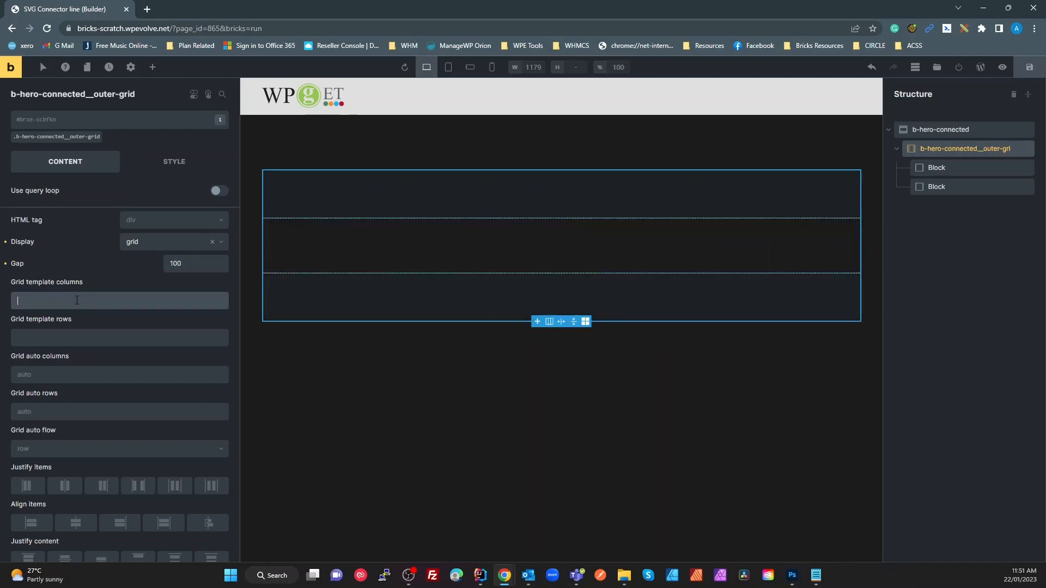
type("1fr 1fr")
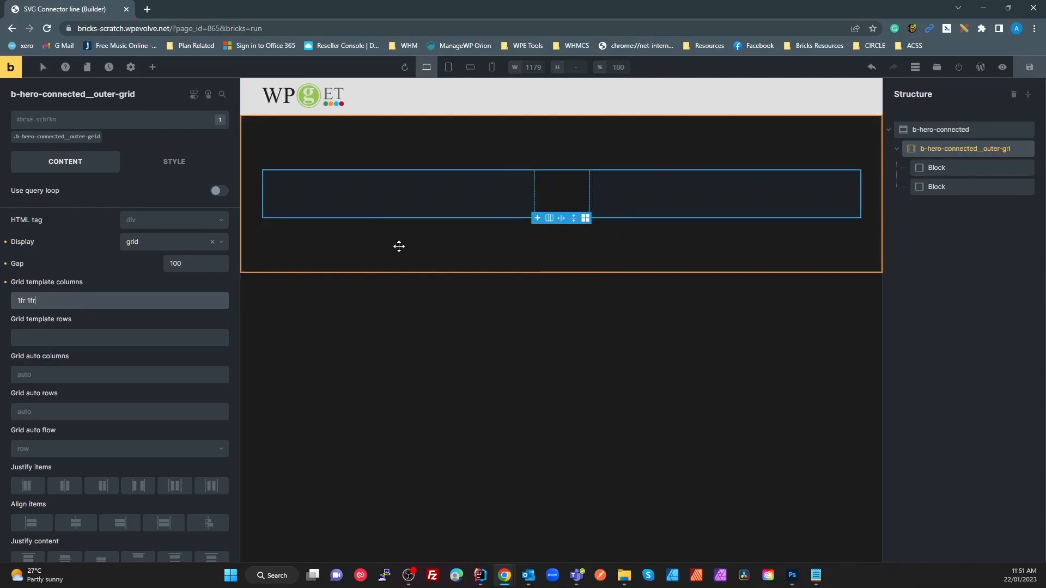
Rename the first block in the outer grid as b-hero-connected__left-content.
left_click(931, 168)
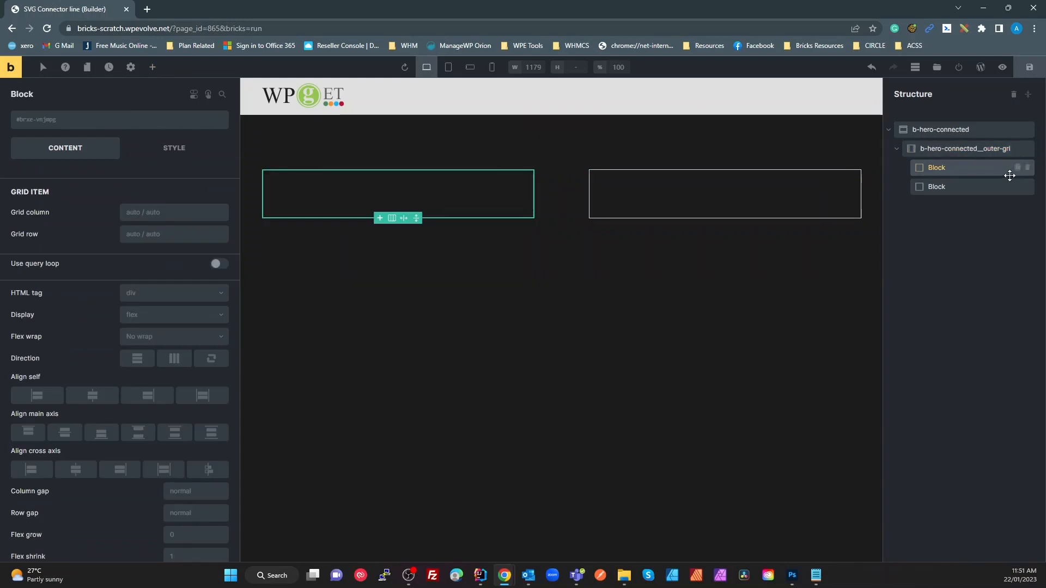
double_click(936, 168)
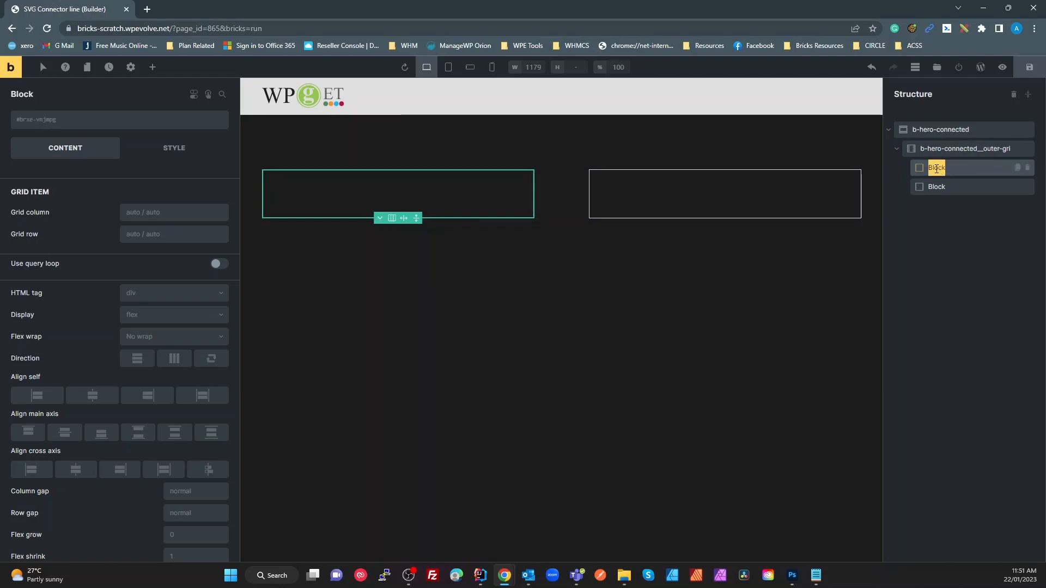
key("ctrl+v")
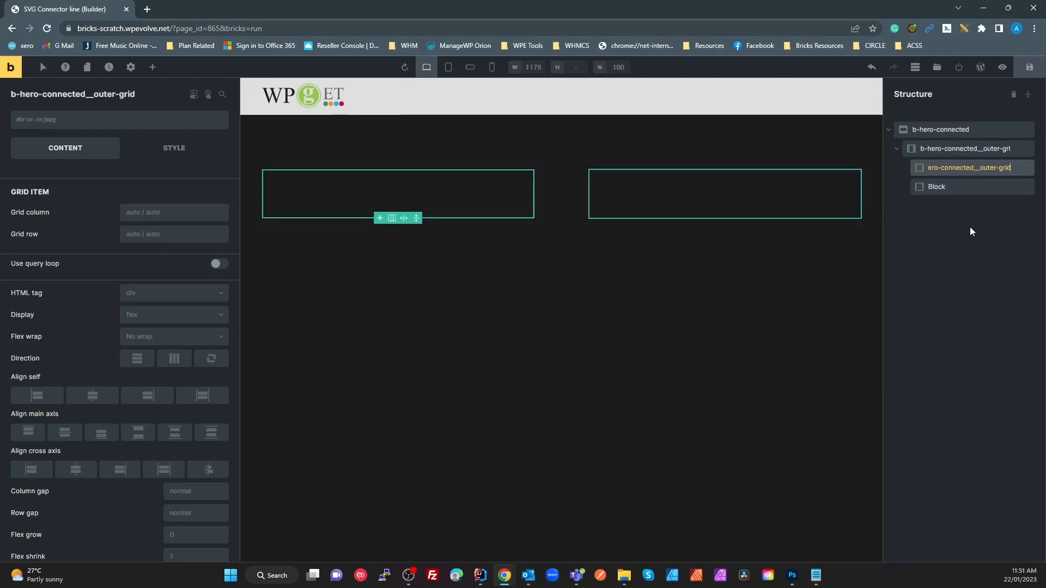
key("BackSpace")
key("BackSpace")
key("BackSpace")
key("BackSpace")
key("BackSpace")
key("BackSpace")
key("BackSpace")
key("BackSpace")
key("BackSpace")
key("BackSpace")
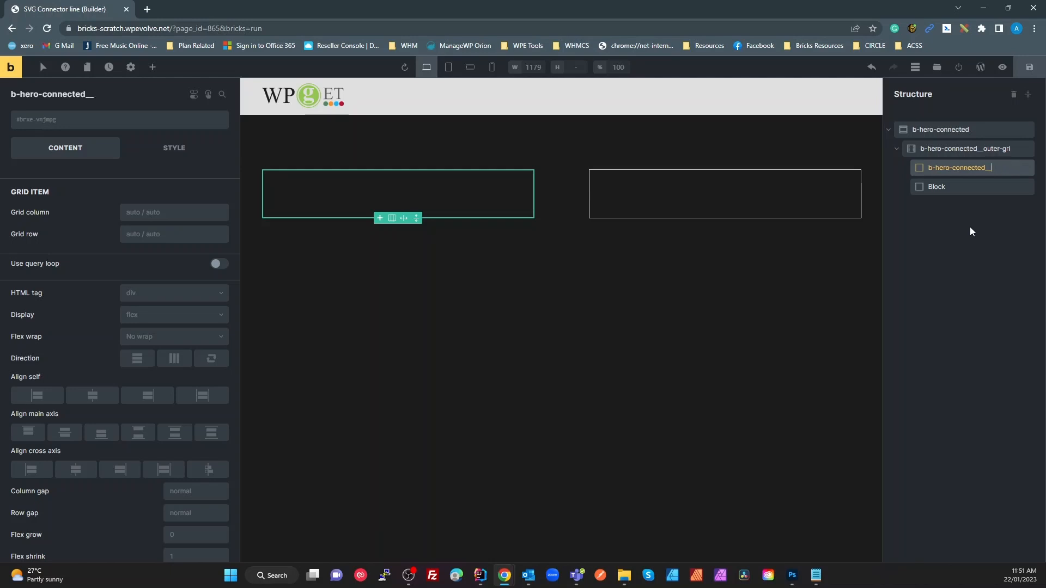
type("feft-conten")
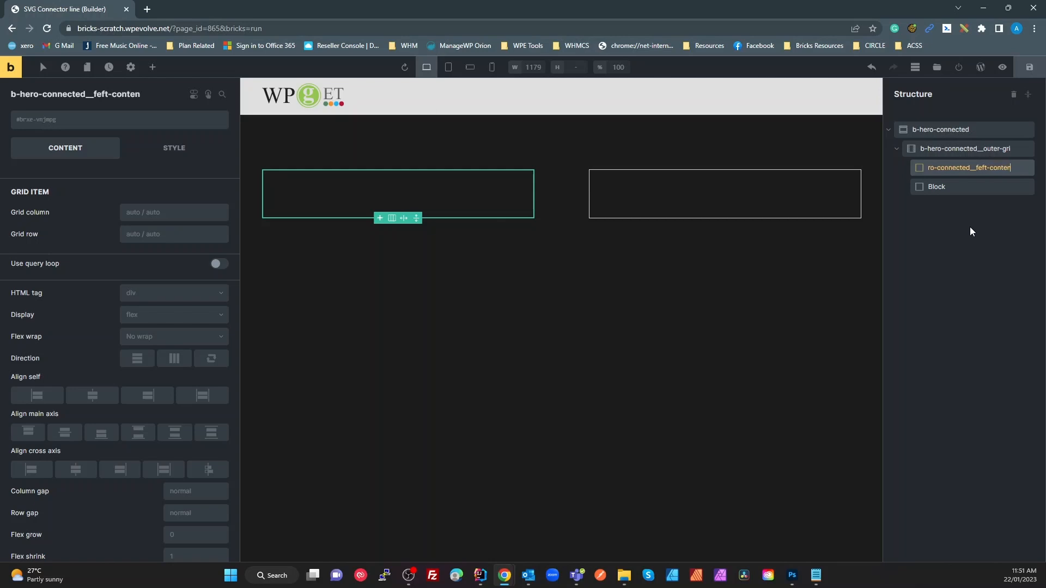
type("t")
key("Left")
key("Left")
key("Left")
key("Left")
key("Left")
key("Left")
key("Left")
key("BackSpace")
type("l")
Create the global class b-hero-connected__left-content on the first block, copying its name.
key("ctrl+a")
key("ctrl+c")
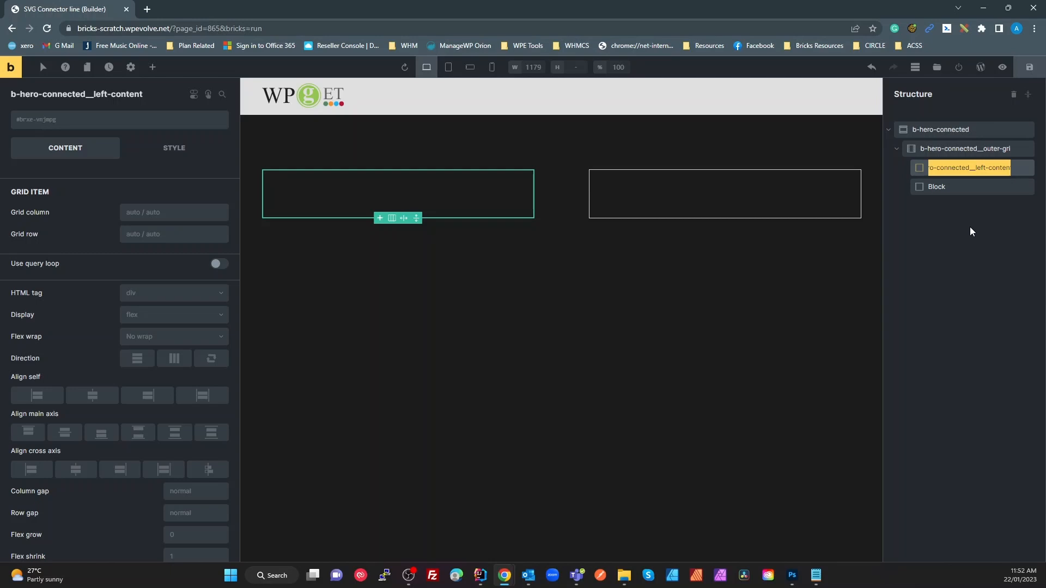
left_click(93, 121)
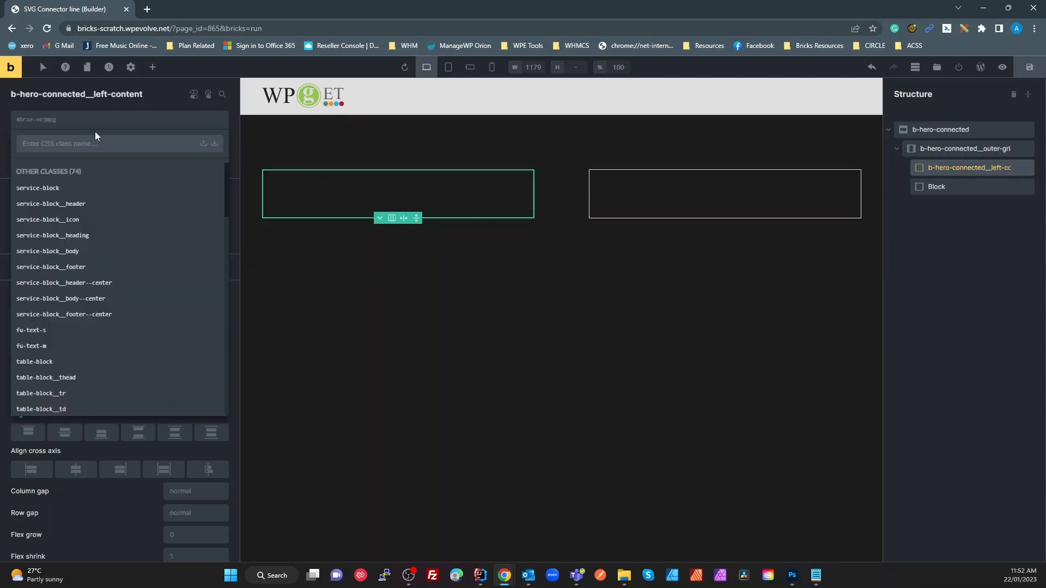
key("ctrl+v")
key("Return")
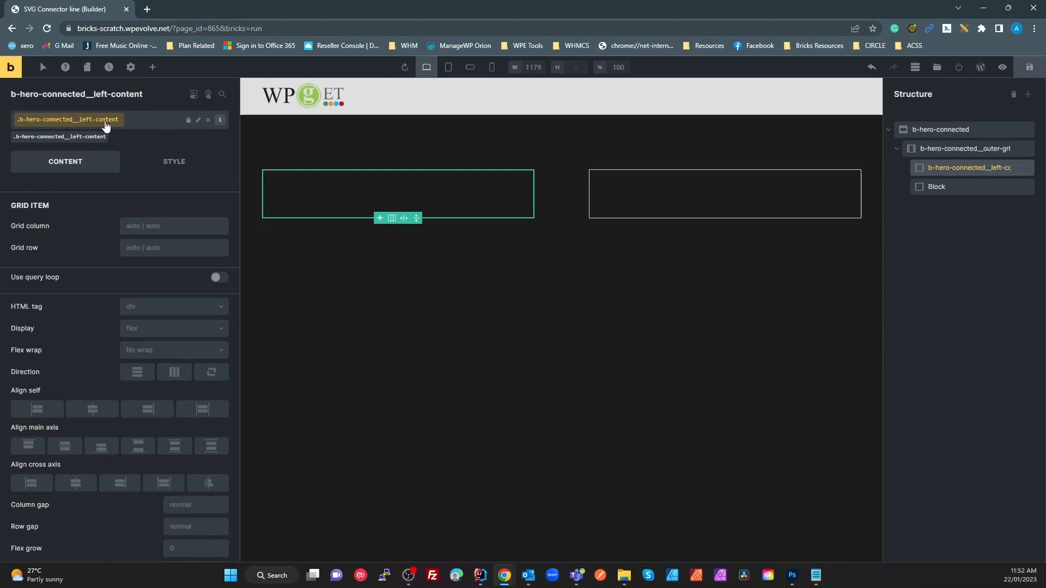
Rename the second block in the outer grid as b-hero-connected__right-content.
left_click(938, 187)
double_click(939, 187)
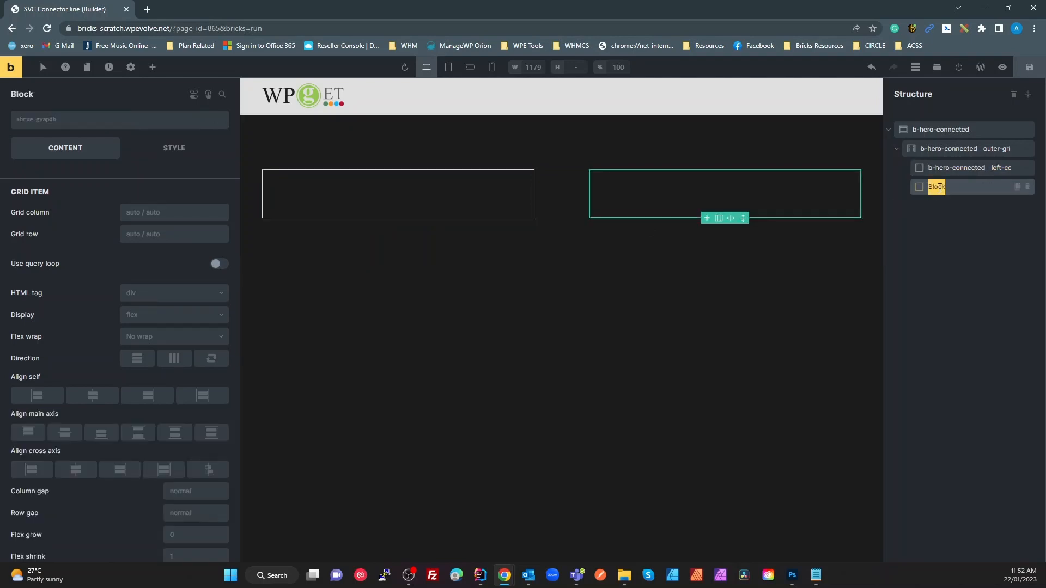
key("ctrl+v")
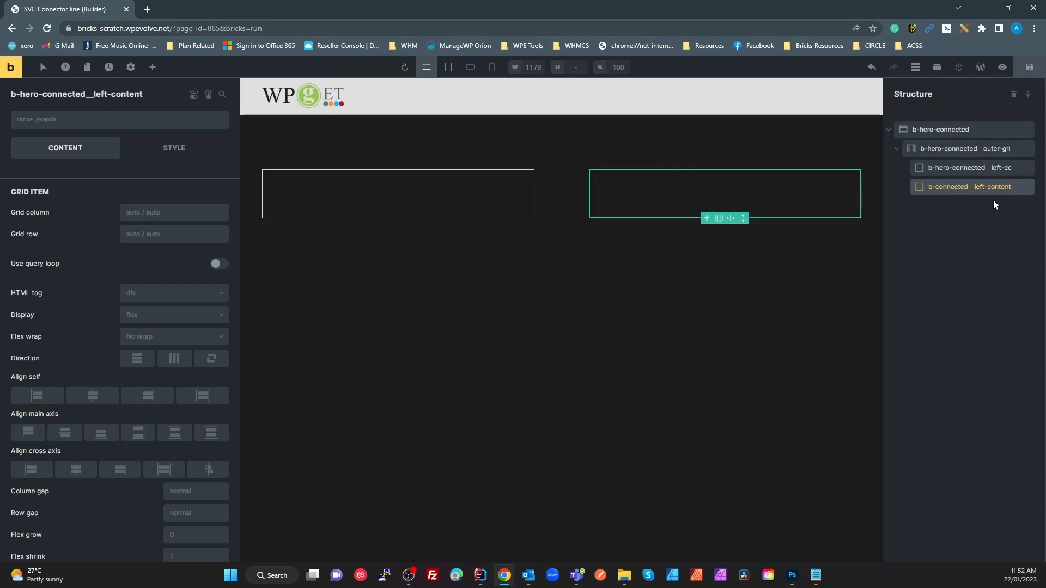
key("BackSpace")
key("BackSpace")
key("BackSpace")
key("BackSpace")
type("right")
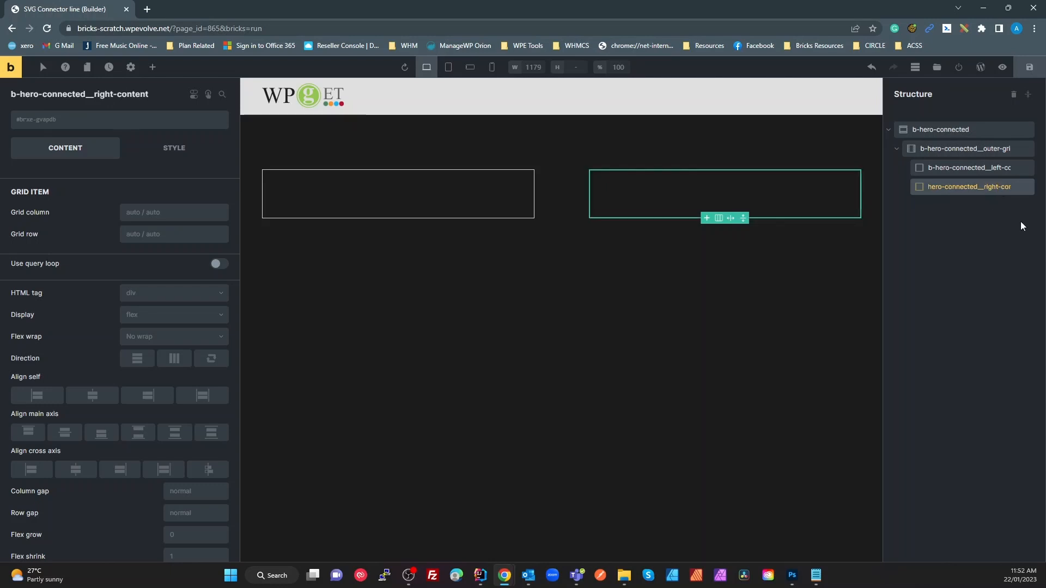
Create the global class b-hero-connected__right-content on the second block, copying its name.
triple_click(979, 186)
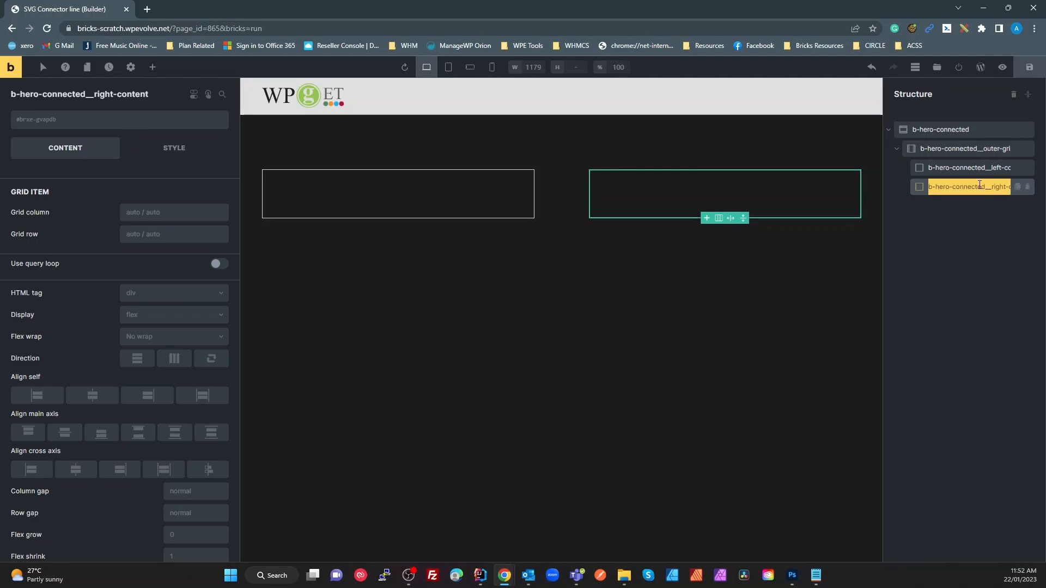
key("ctrl+c")
left_click(90, 126)
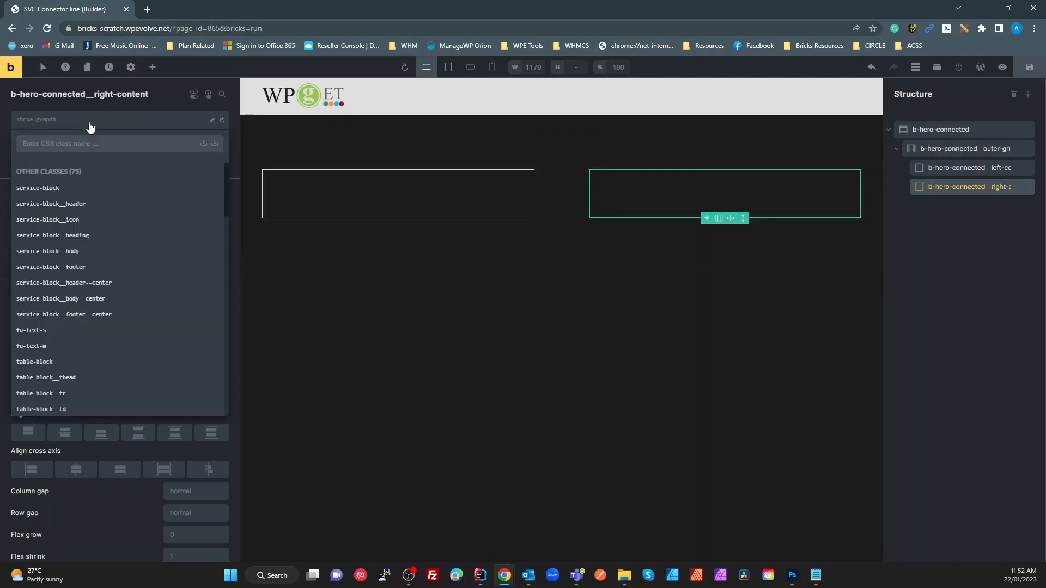
key("ctrl+v")
key("Return")
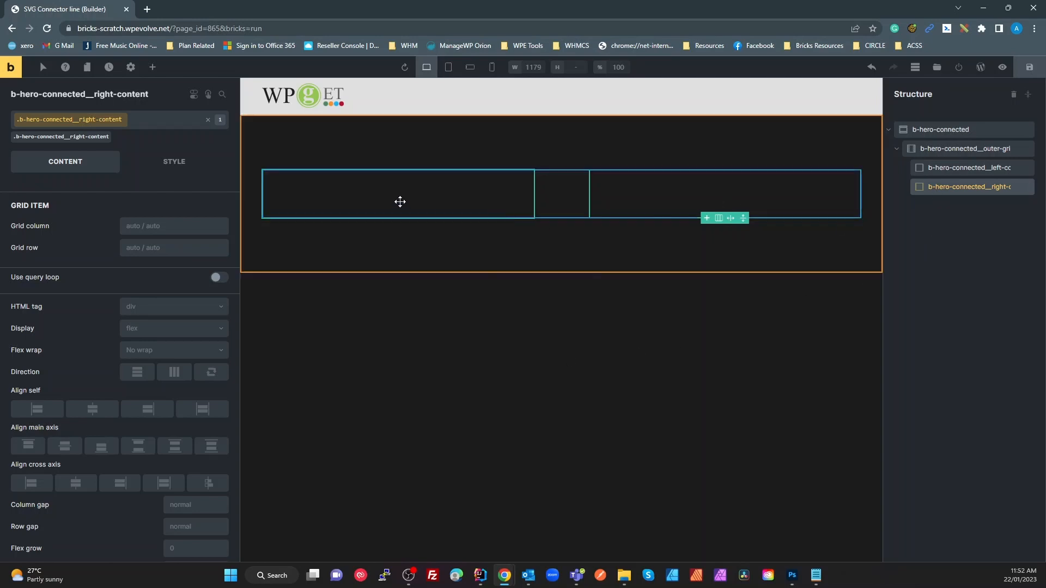
Set the row gap of the b-hero-connected__left-content block to 20.
left_click(944, 171)
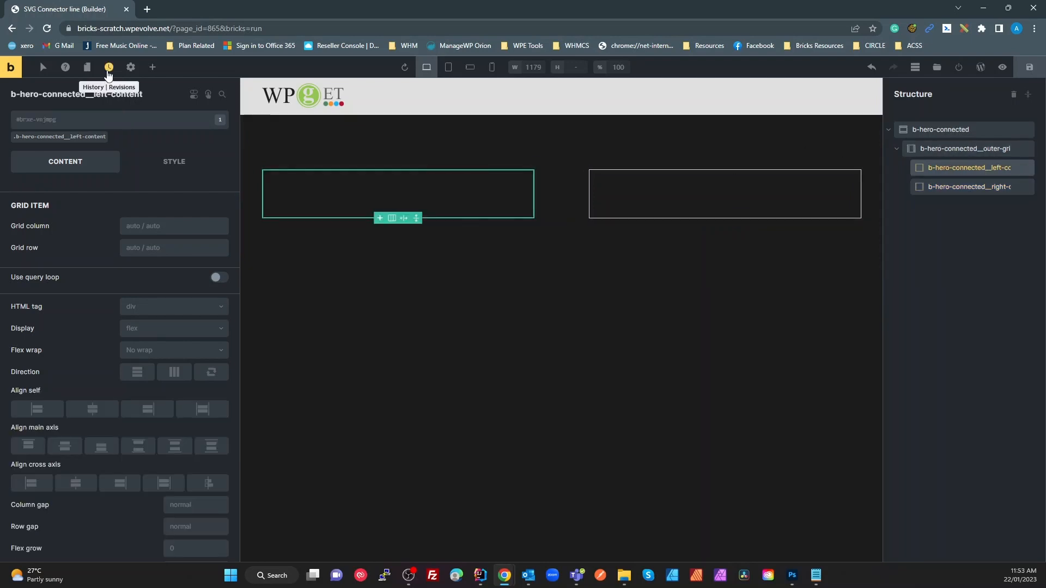
scroll(195, 426, "down", 1)
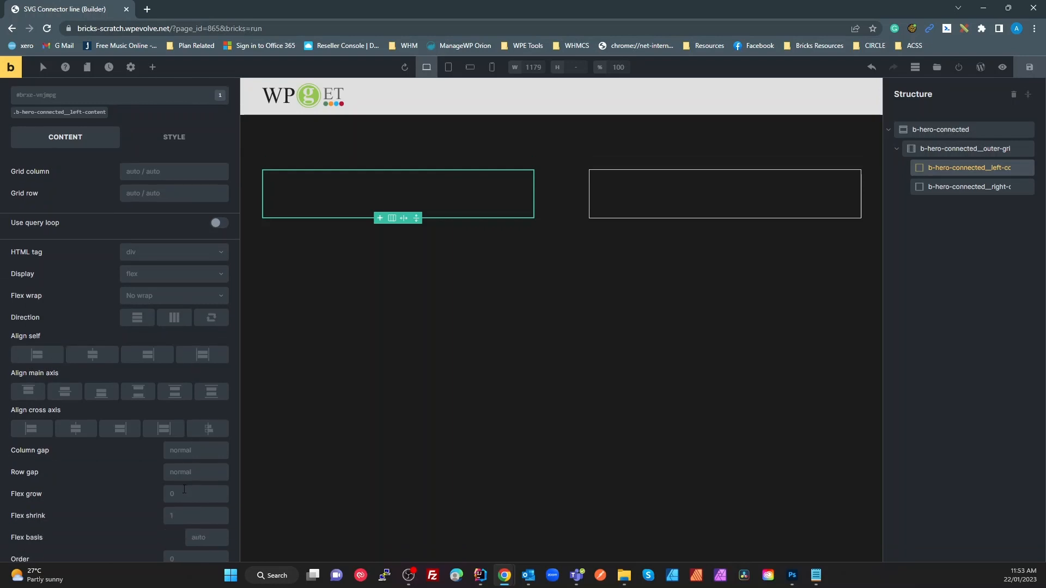
left_click(182, 476)
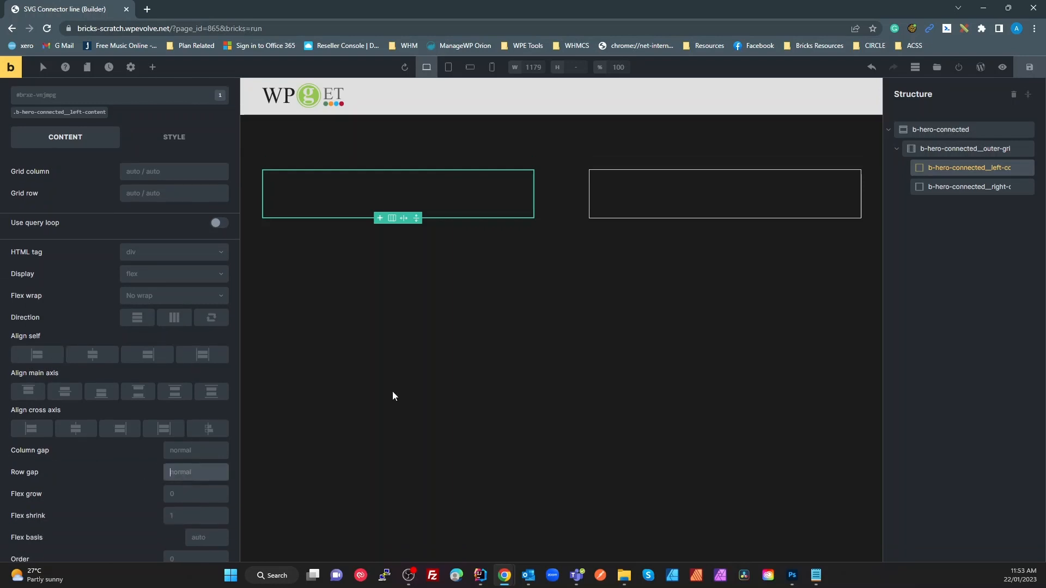
type("20")
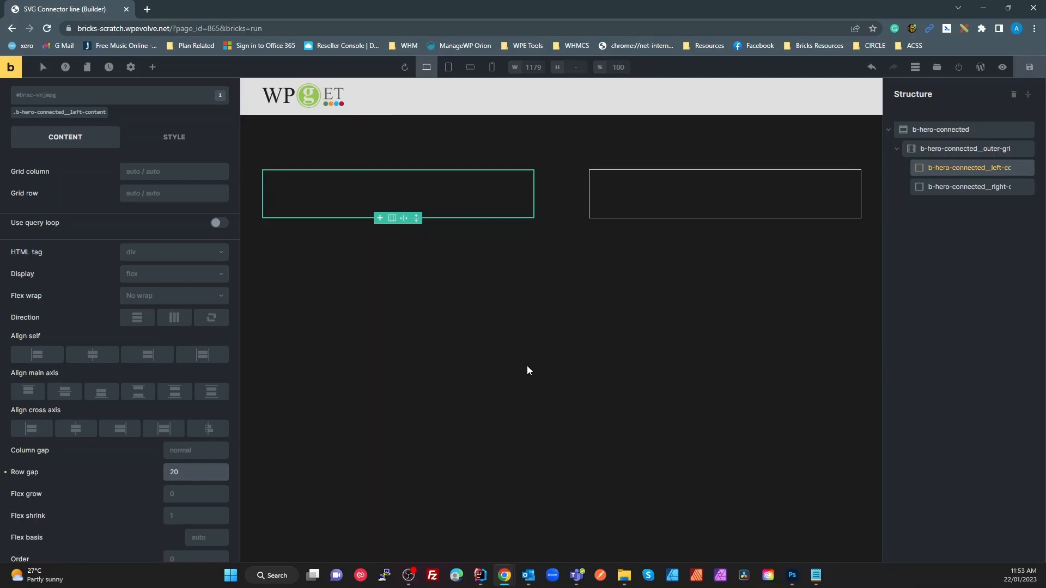
Add a Heading element inside the left-content block and rename it b-hero-connected__heading.
left_click(152, 67)
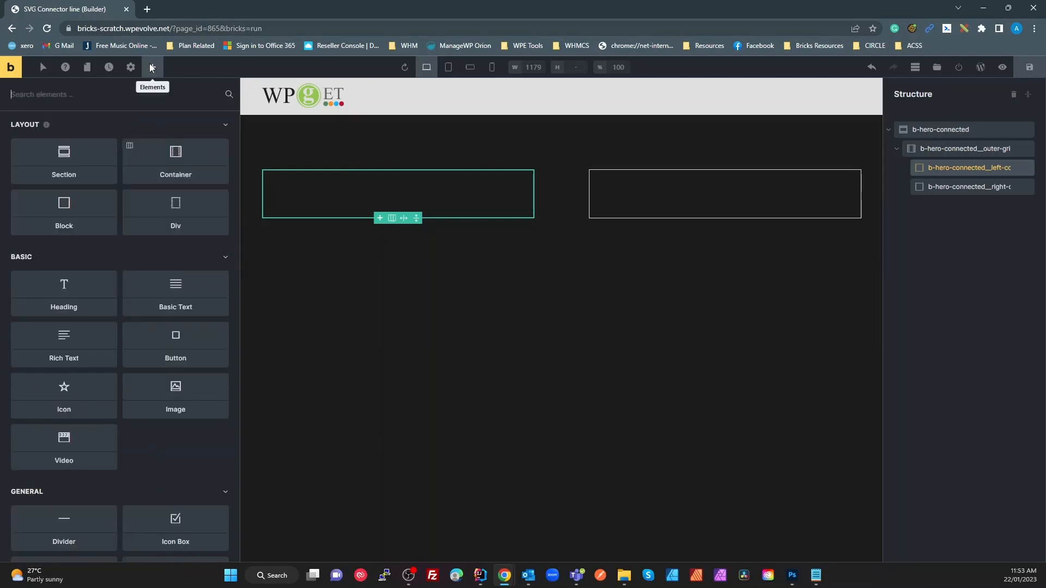
left_click(80, 282)
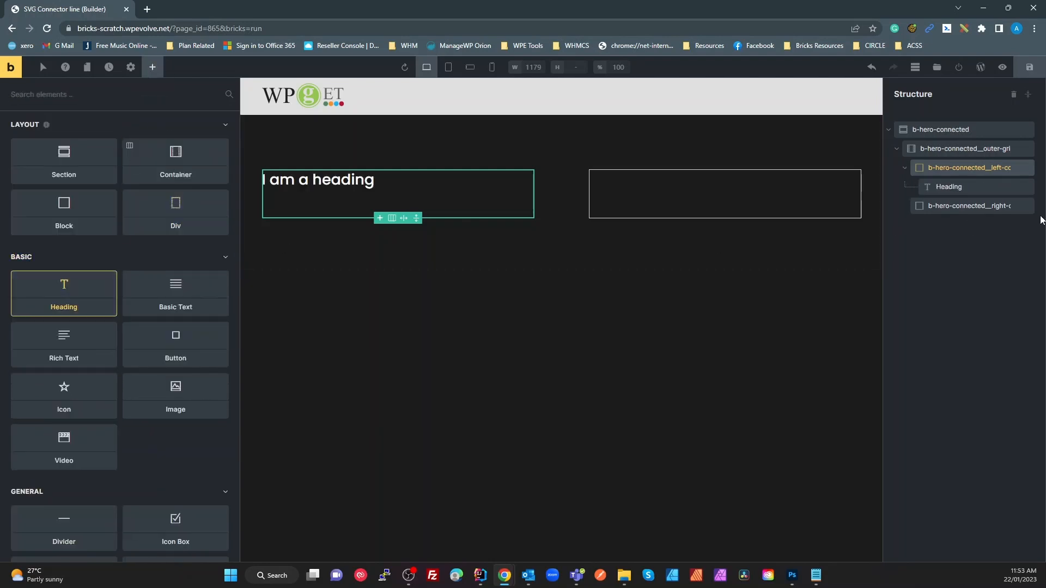
double_click(949, 188)
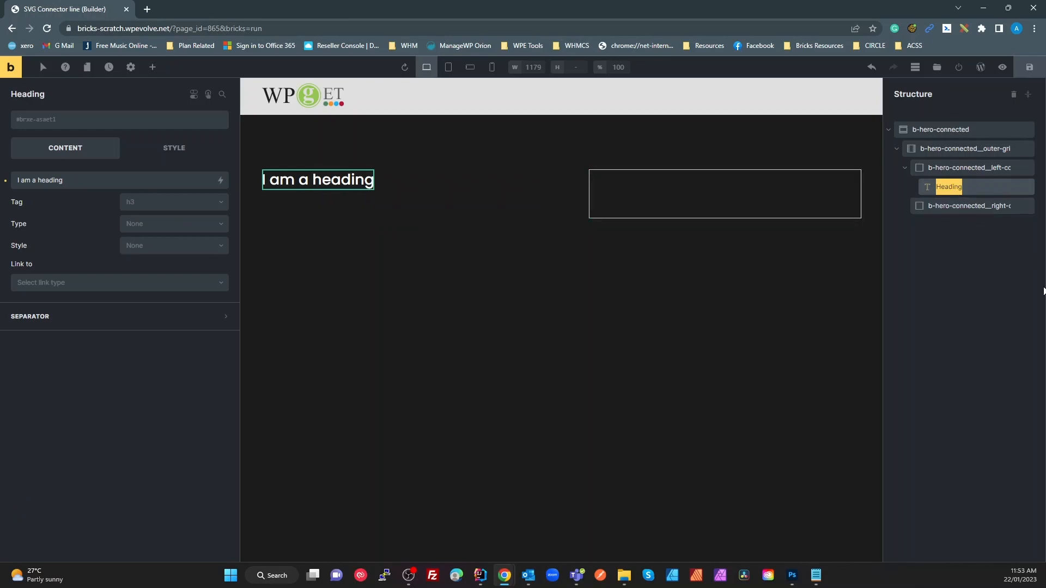
key("ctrl+v")
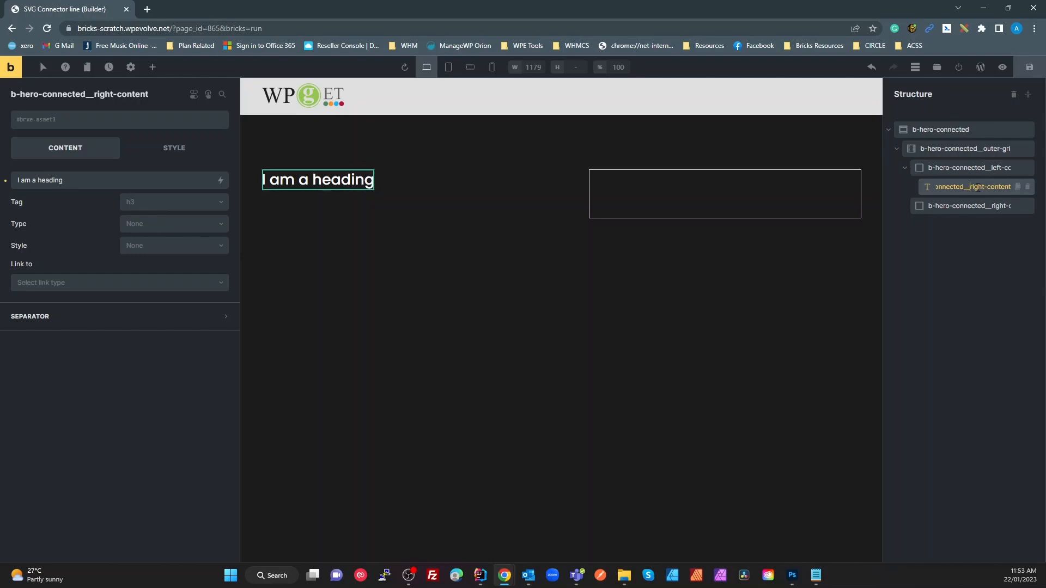
key("Delete")
key("Delete")
key("Delete")
key("Delete")
key("Delete")
key("Delete")
key("Delete")
key("Delete")
key("Delete")
key("Delete")
key("Delete")
key("Delete")
key("Delete")
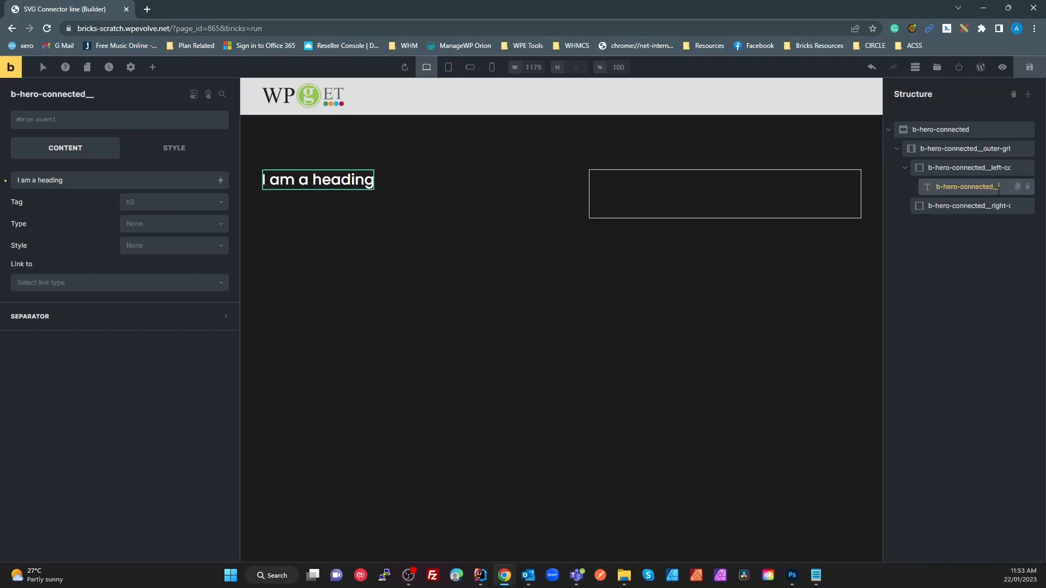
type("heading")
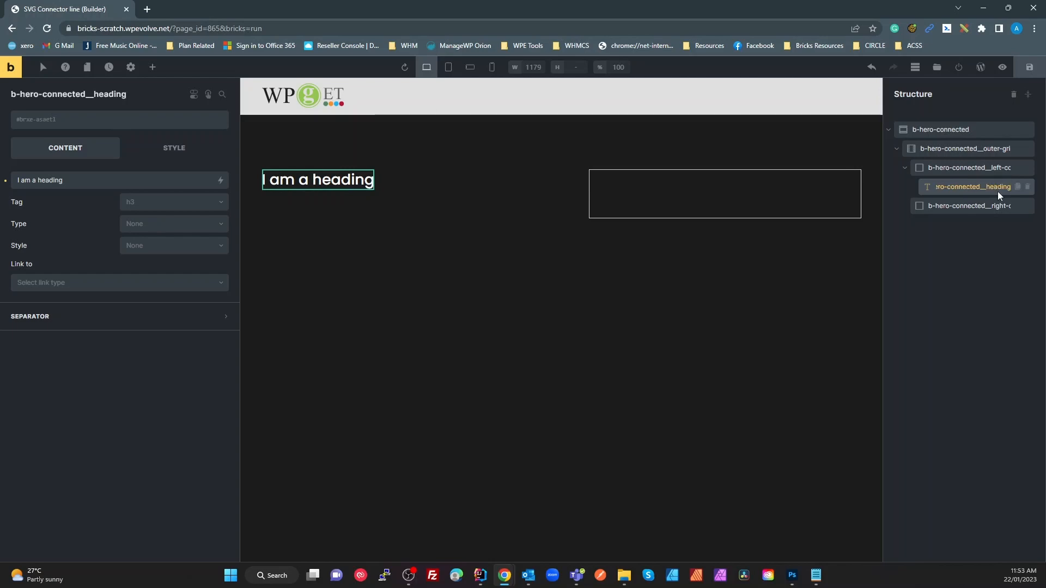
left_click(966, 244)
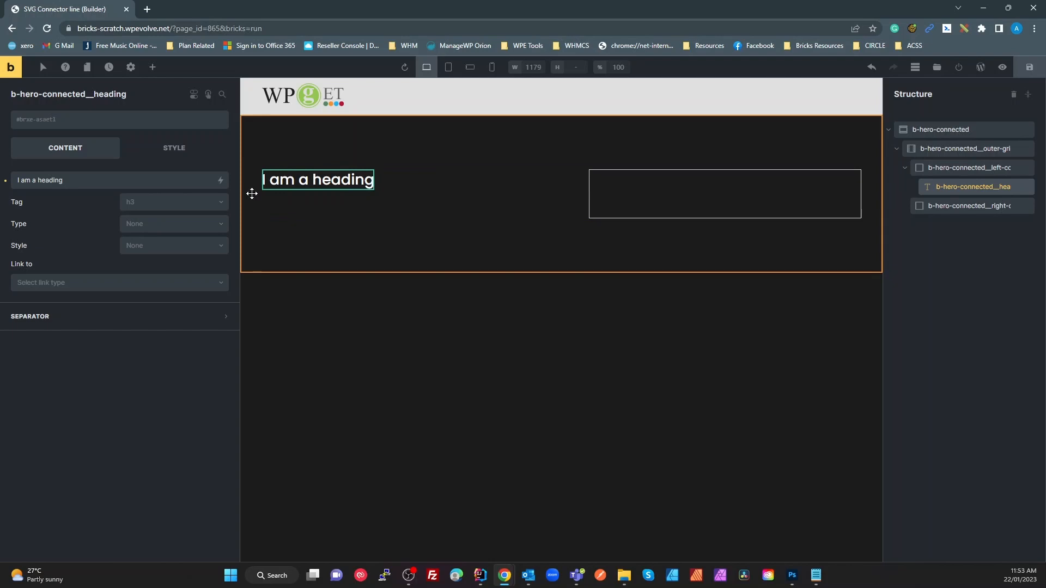
Add a Rich Text element below the heading and rename it b-hero-connected__lede.
left_click(153, 68)
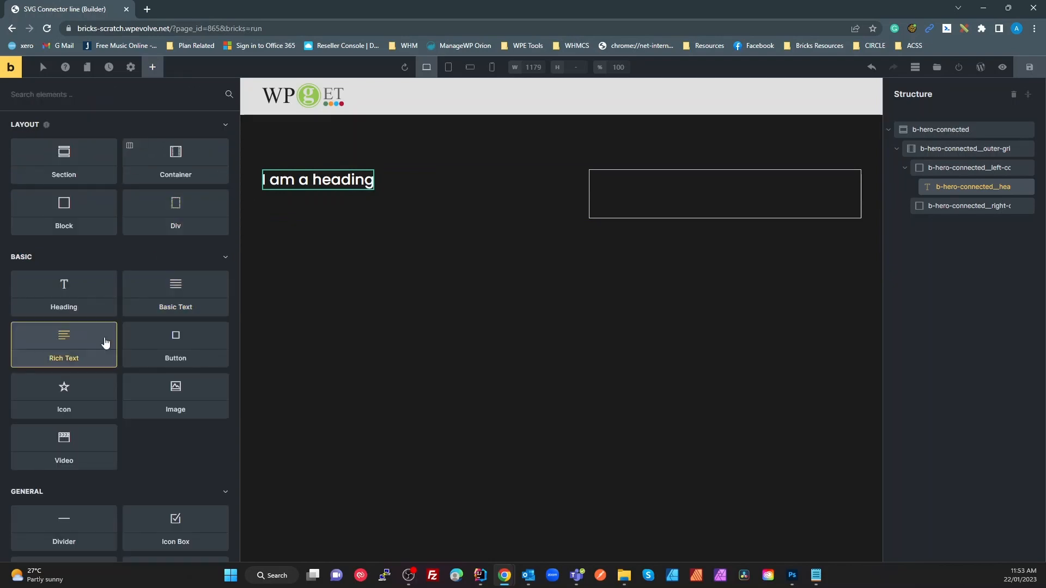
left_click(77, 340)
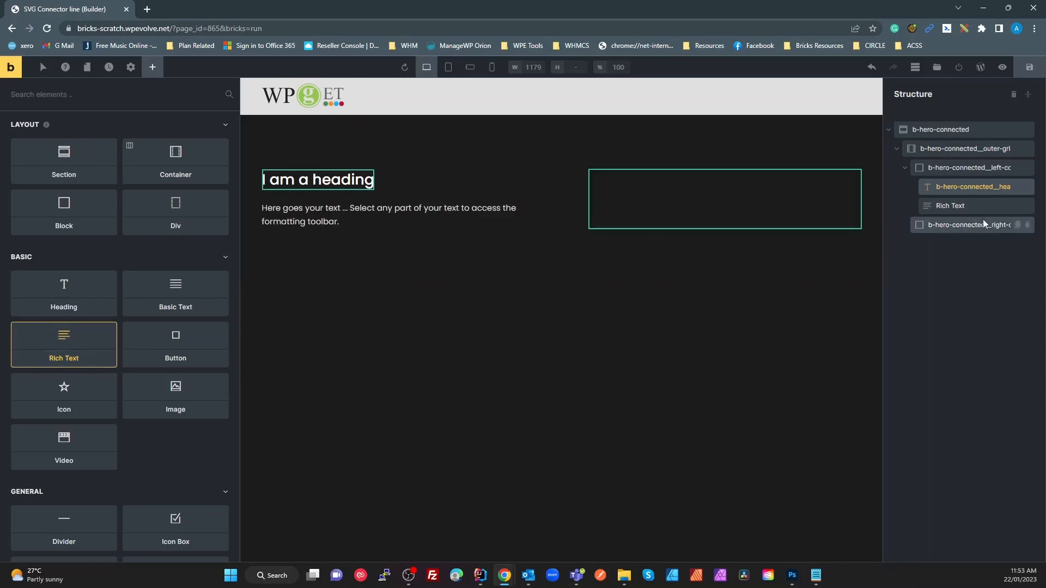
left_click(944, 207)
double_click(949, 206)
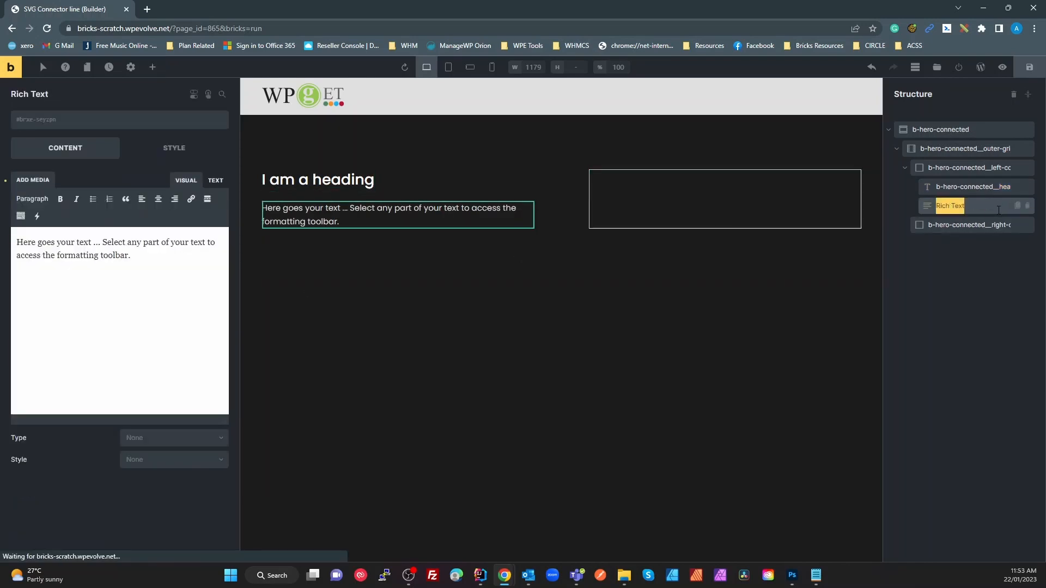
key("ctrl+v")
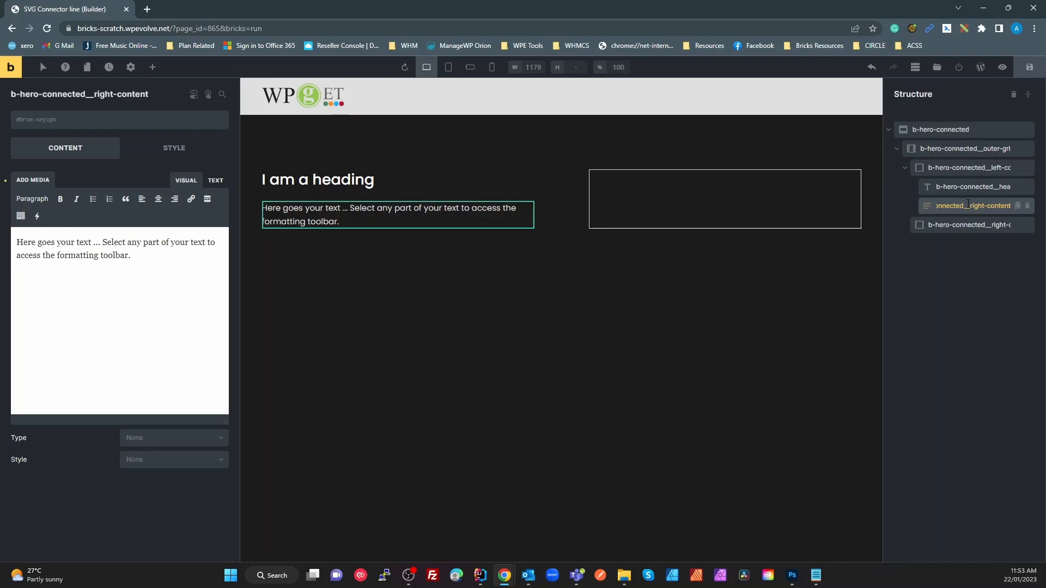
key("BackSpace")
key("BackSpace")
key("BackSpace")
key("BackSpace")
key("BackSpace")
key("BackSpace")
key("BackSpace")
key("BackSpace")
key("BackSpace")
key("BackSpace")
key("BackSpace")
key("BackSpace")
key("BackSpace")
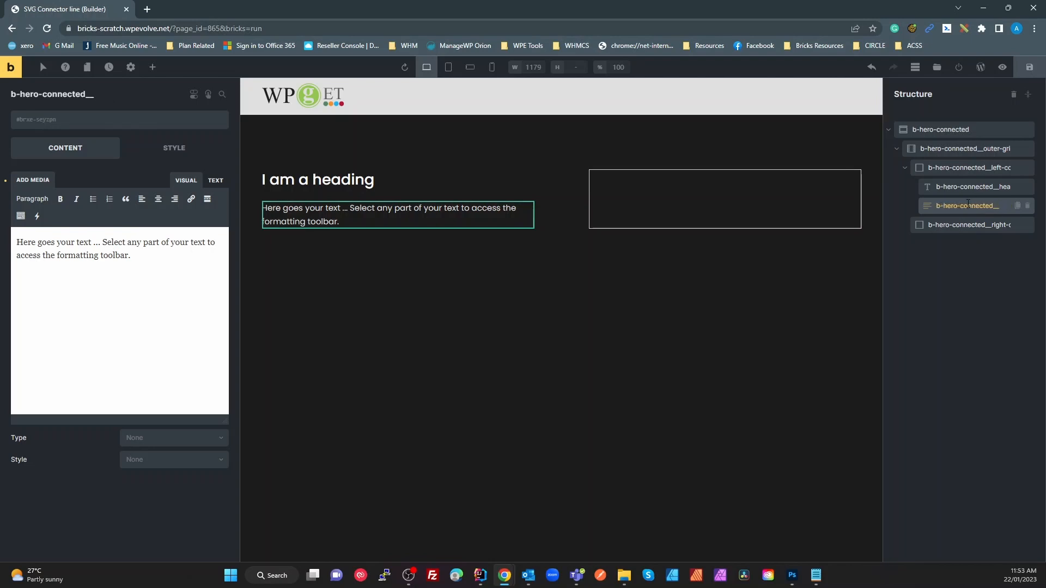
type("lede")
left_click(953, 261)
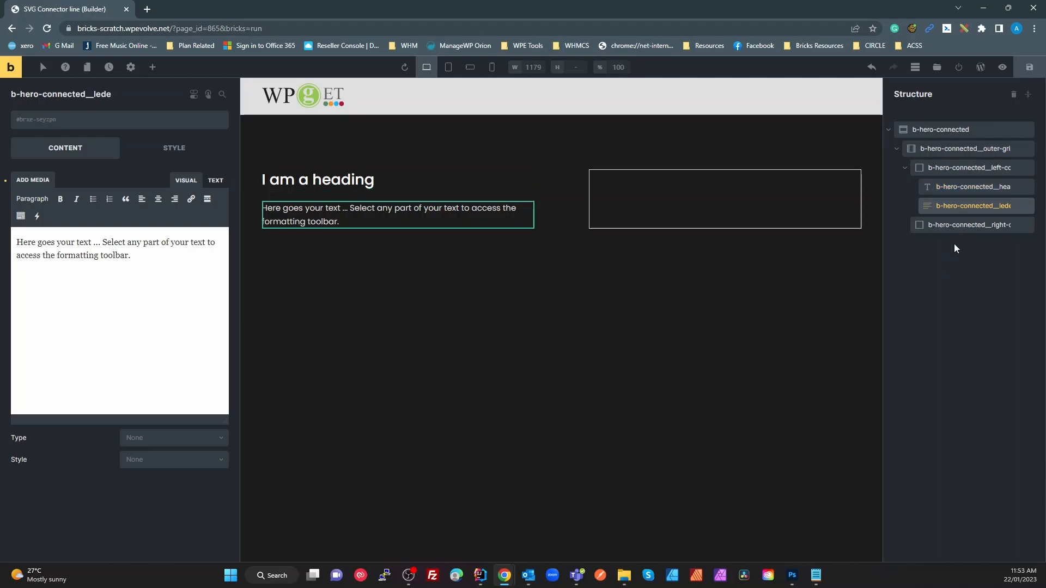
Check the forum design's left text, and set the b-hero-connected__left-content class to centre its content along the main axis.
left_click(956, 165)
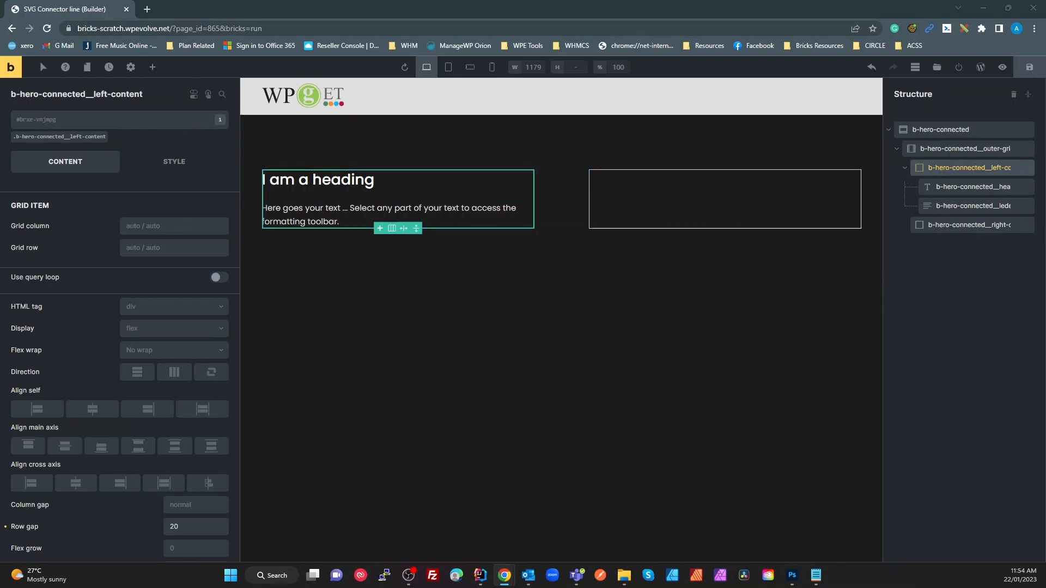
key("alt+Tab")
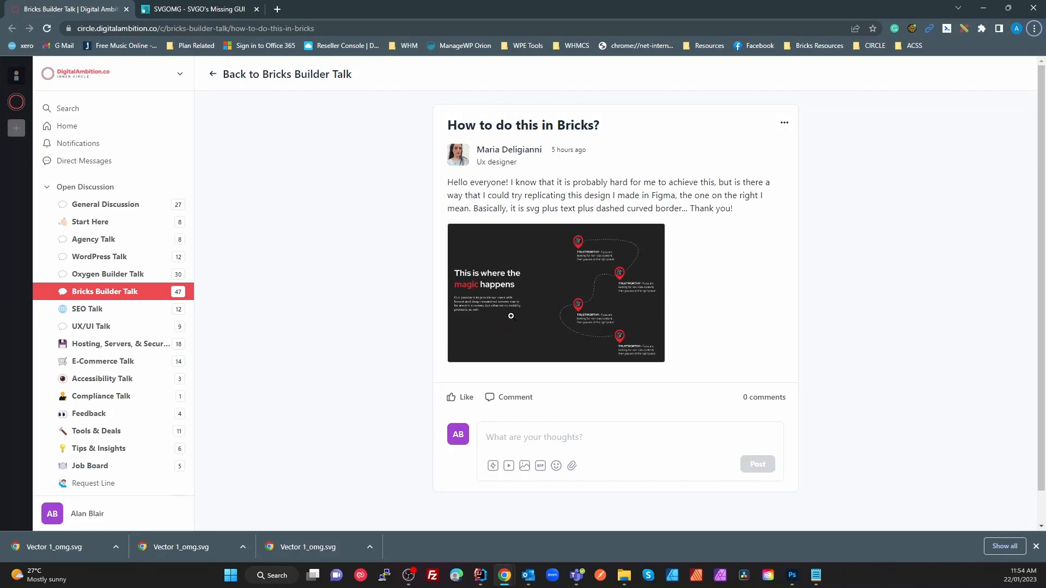
key("alt+Tab")
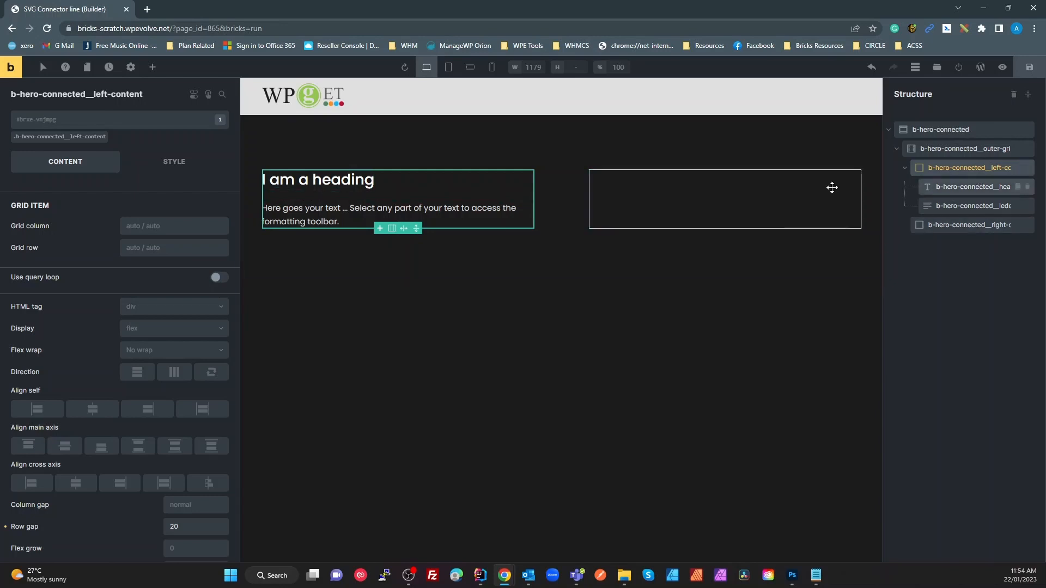
left_click(74, 136)
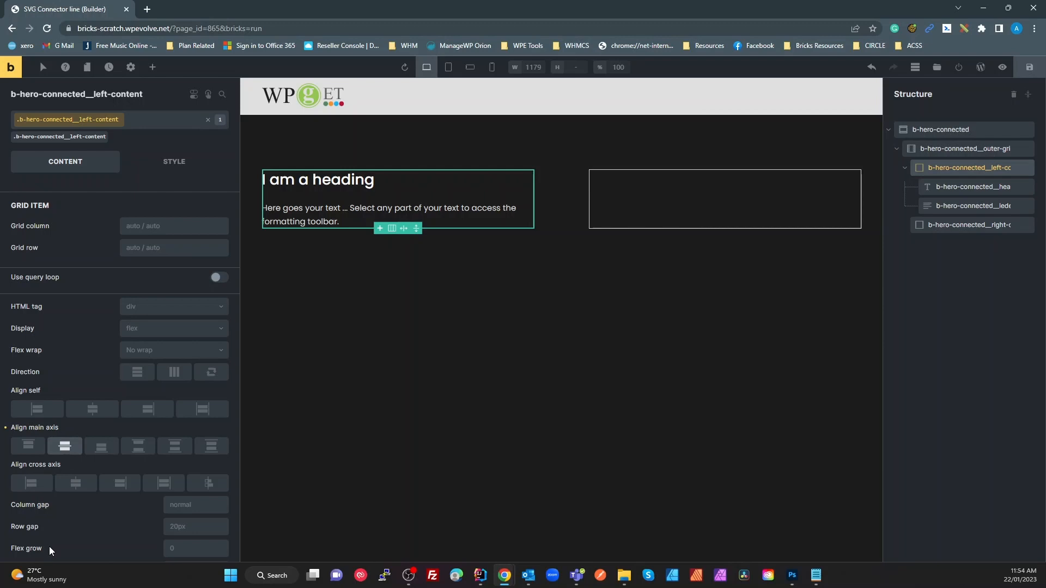
Add a Block inside the right-content block and rename it b-hero-connected__inner-grid.
left_click(668, 220)
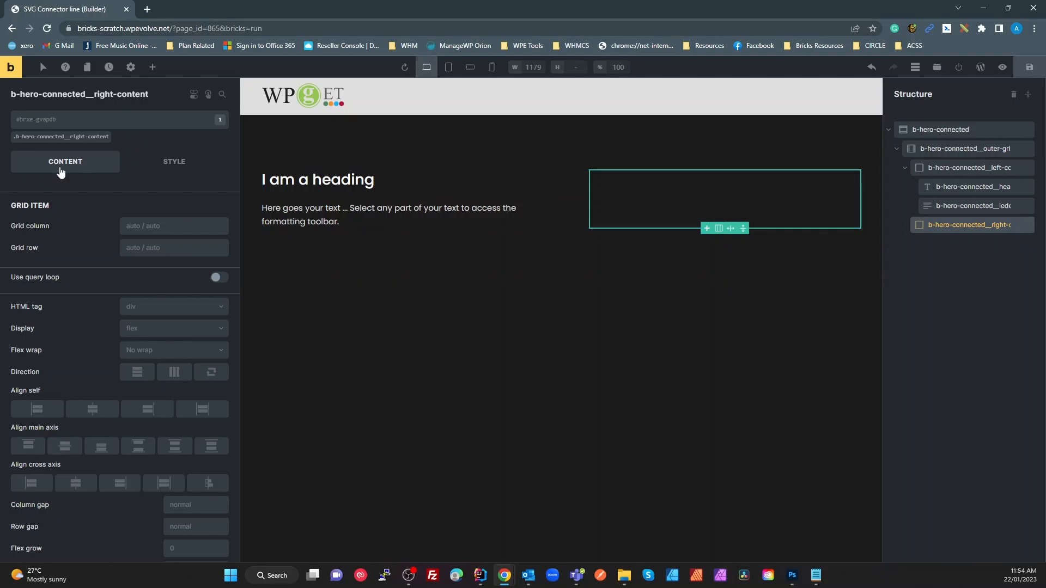
left_click(152, 67)
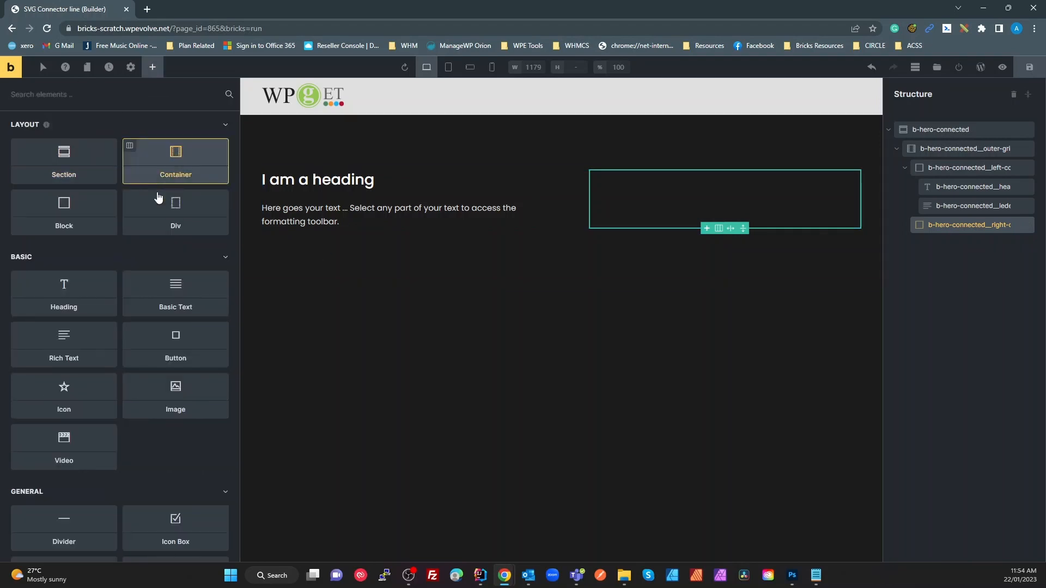
left_click(75, 231)
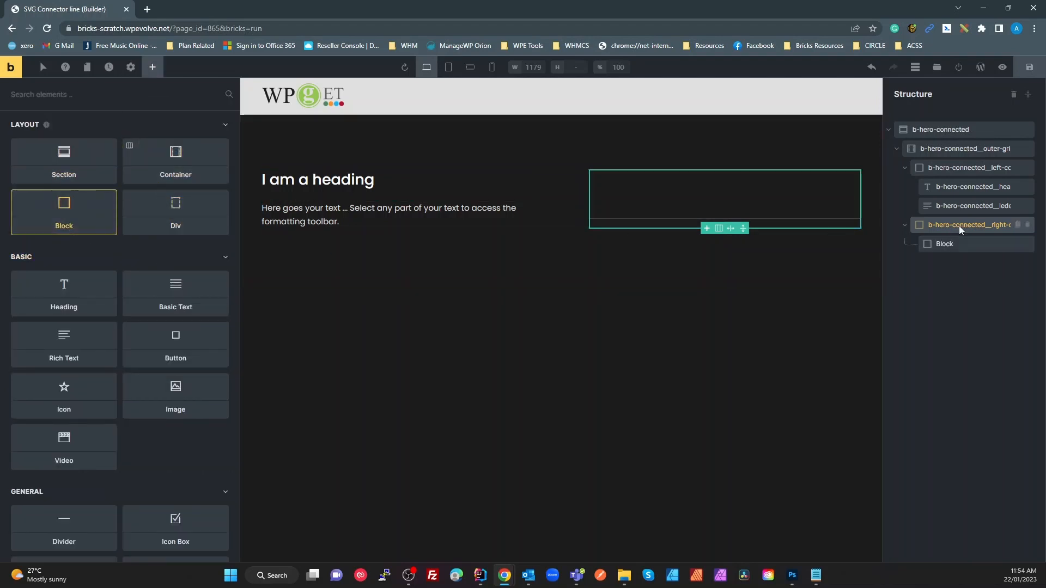
double_click(951, 246)
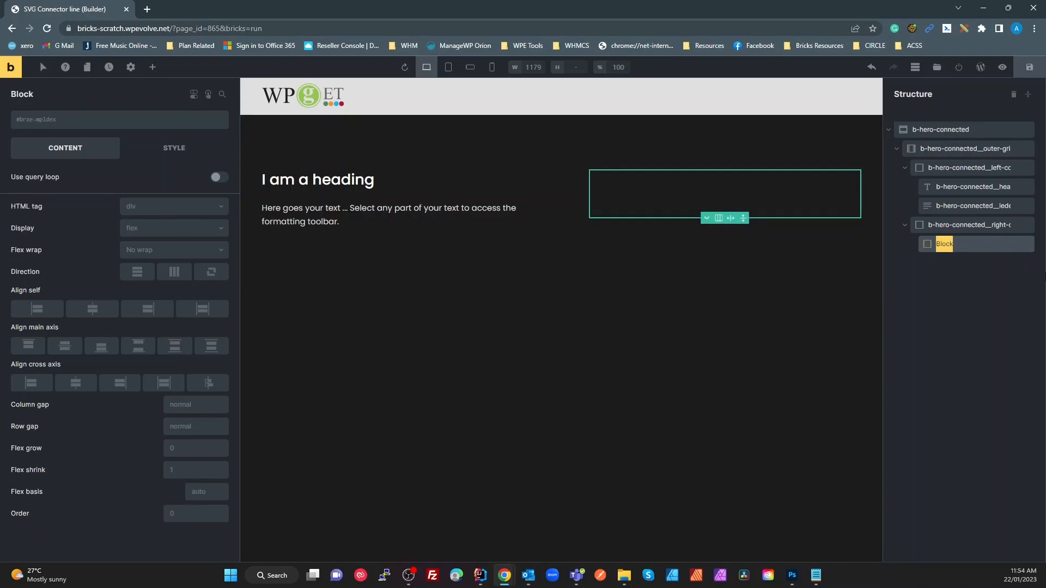
type("b-hero-connected__right-content")
key("Return")
mouse_move(970, 248)
left_mouse_down()
mouse_move(988, 250)
mouse_move(969, 243)
left_mouse_up()
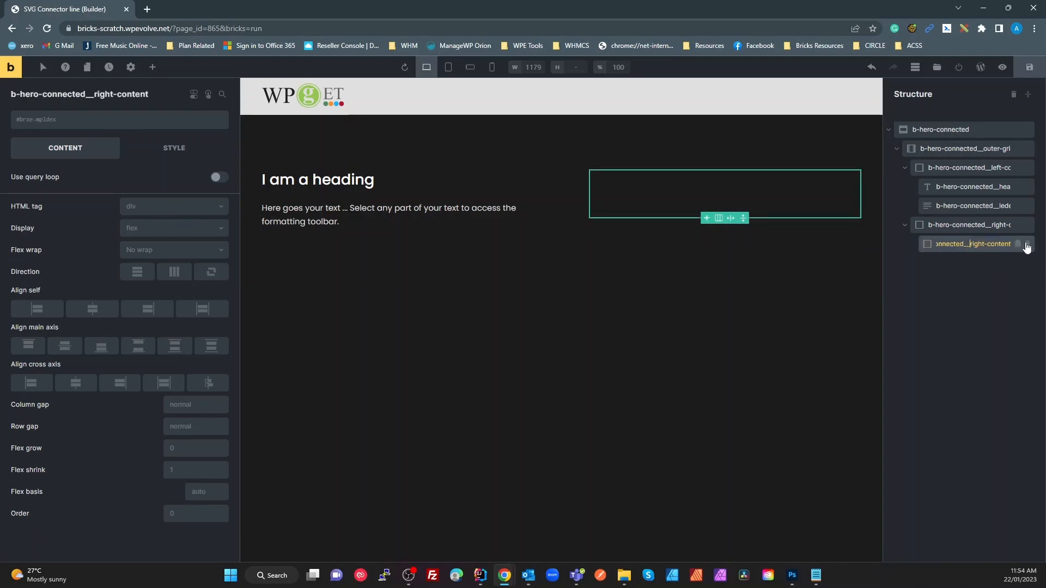
key("Delete")
key("Delete")
key("Delete")
key("Delete")
key("Delete")
key("Delete")
key("Delete")
key("Delete")
key("Delete")
key("Delete")
key("Delete")
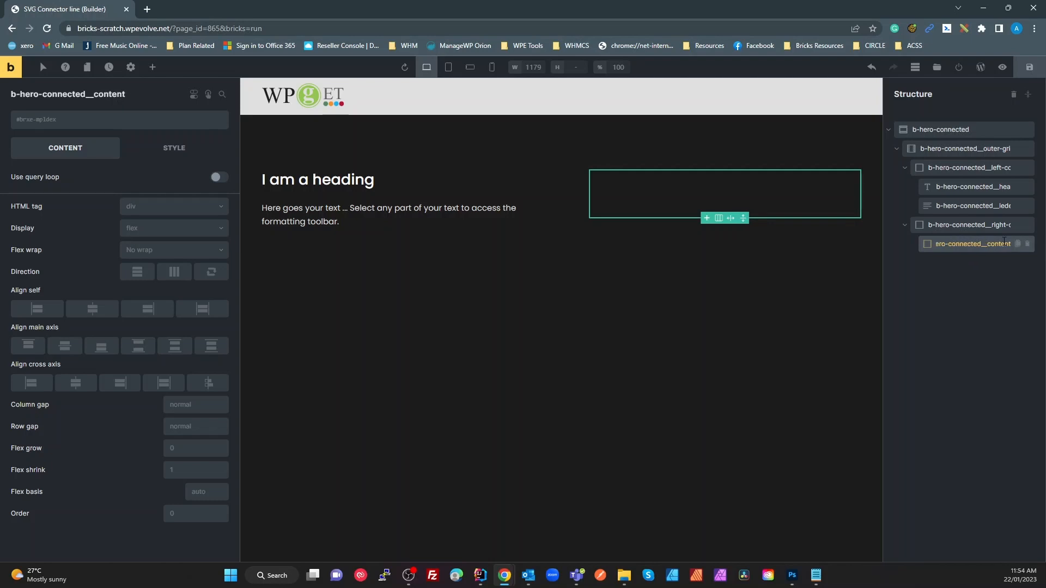
key("Delete")
key("Delete")
type("__in")
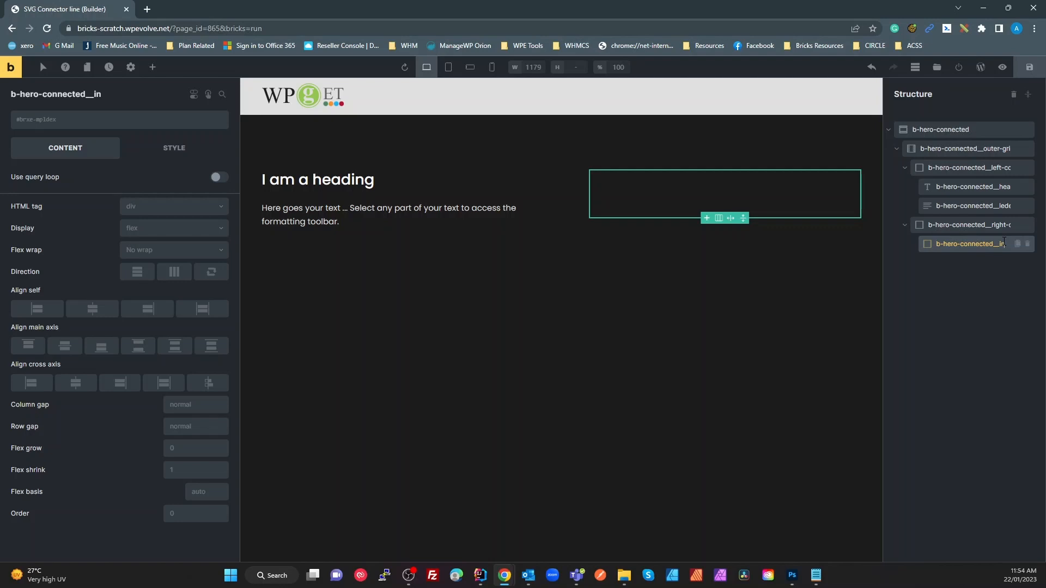
type("ner-grid")
Create the global class b-hero-connected__inner-grid on the new inner block, copying its name.
double_click(1003, 243)
key("ctrl+c")
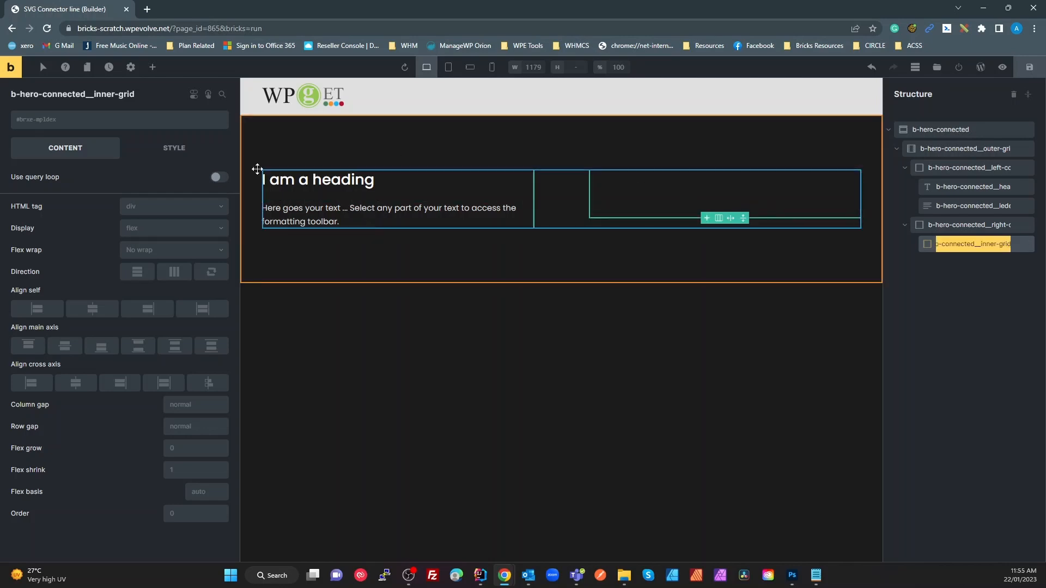
left_click(58, 124)
key("ctrl+v")
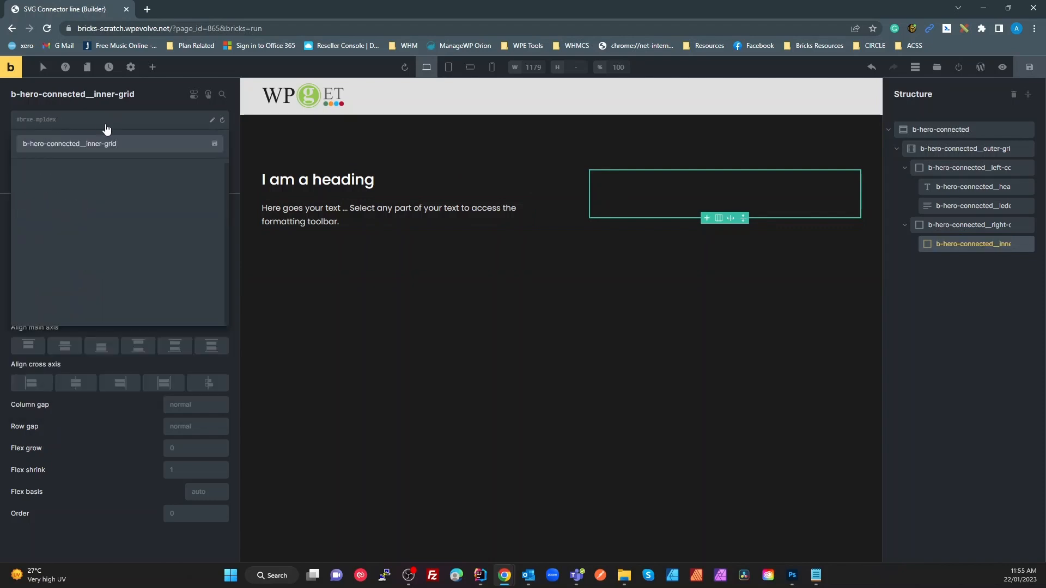
key("Return")
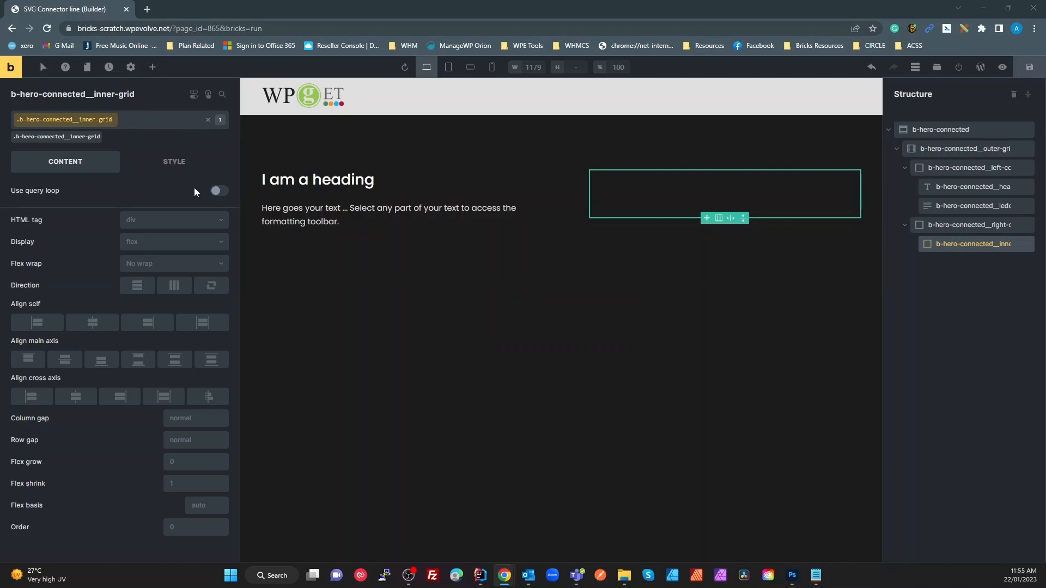
Check the pin layout in the Figma design, and set the b-hero-connected__inner-grid class to grid display with template columns 1fr 1fr.
key("alt+Tab")
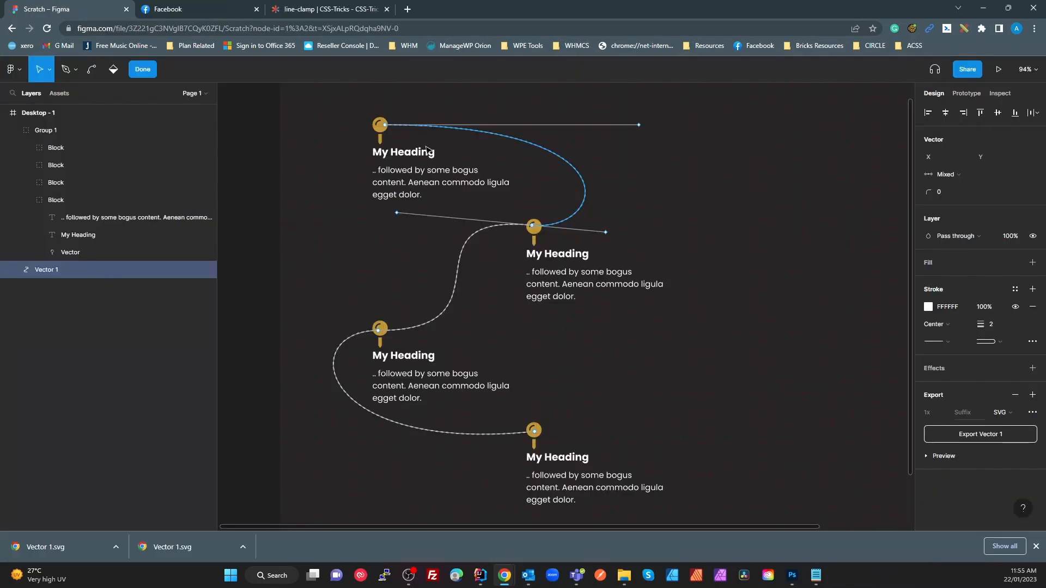
left_click(568, 171)
key("alt+Tab")
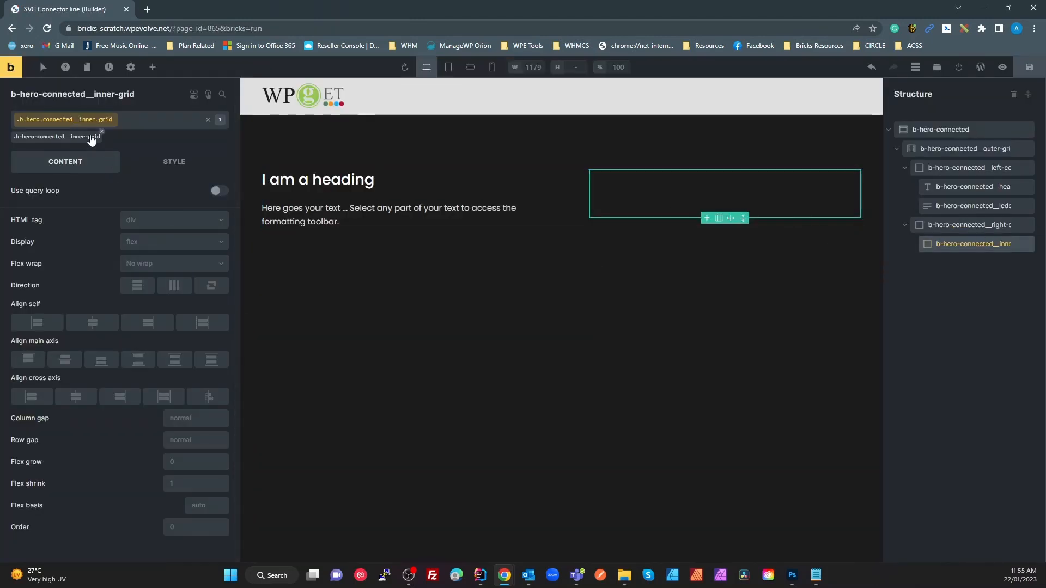
left_click(148, 245)
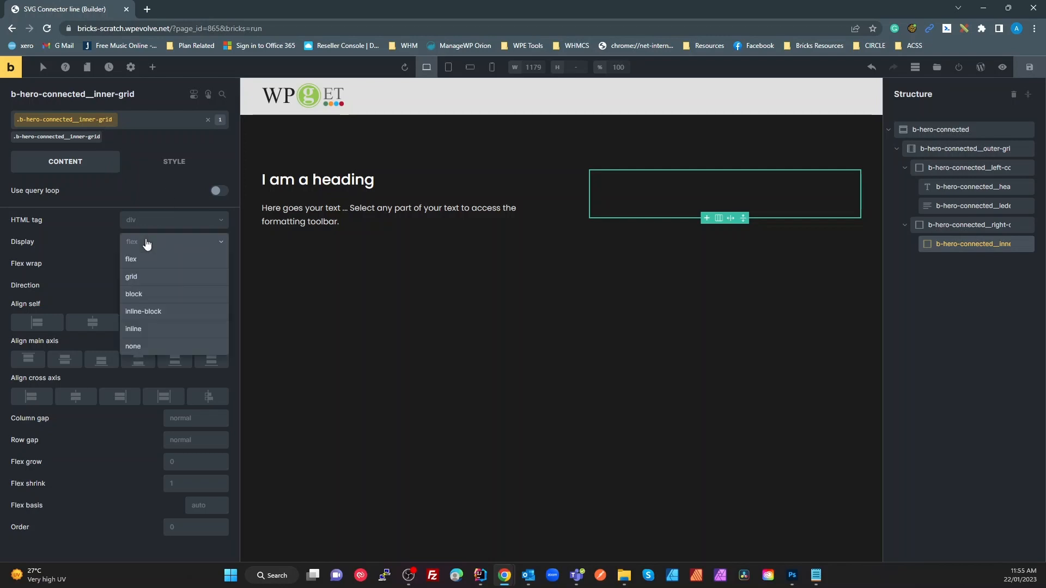
left_click(145, 278)
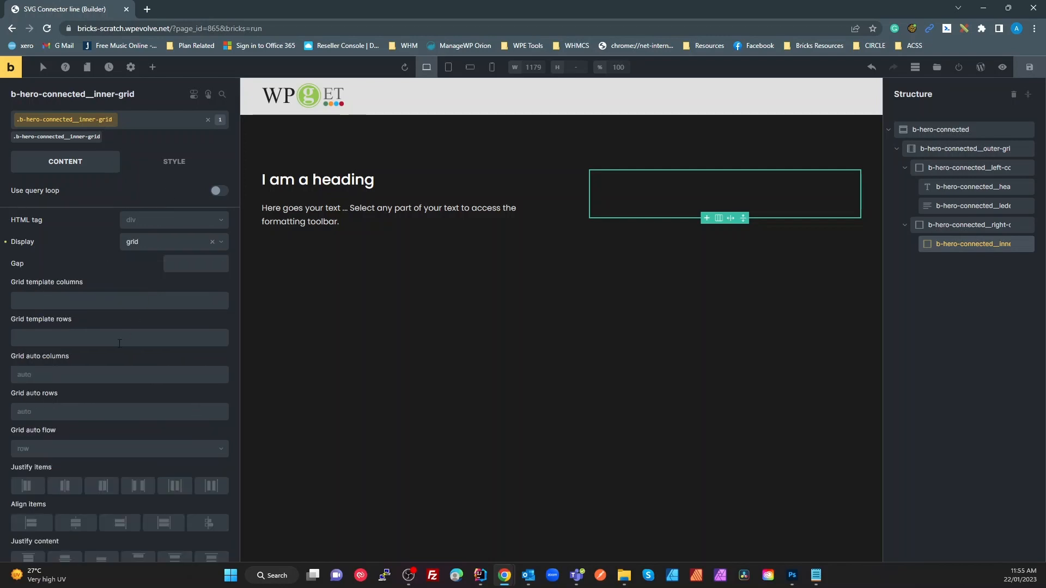
left_click(169, 271)
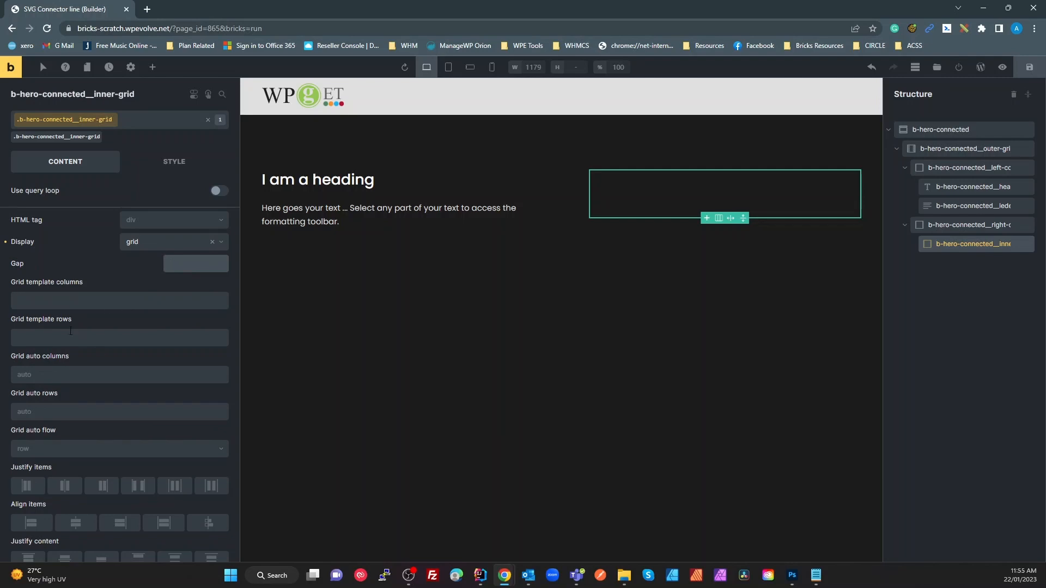
left_click(66, 300)
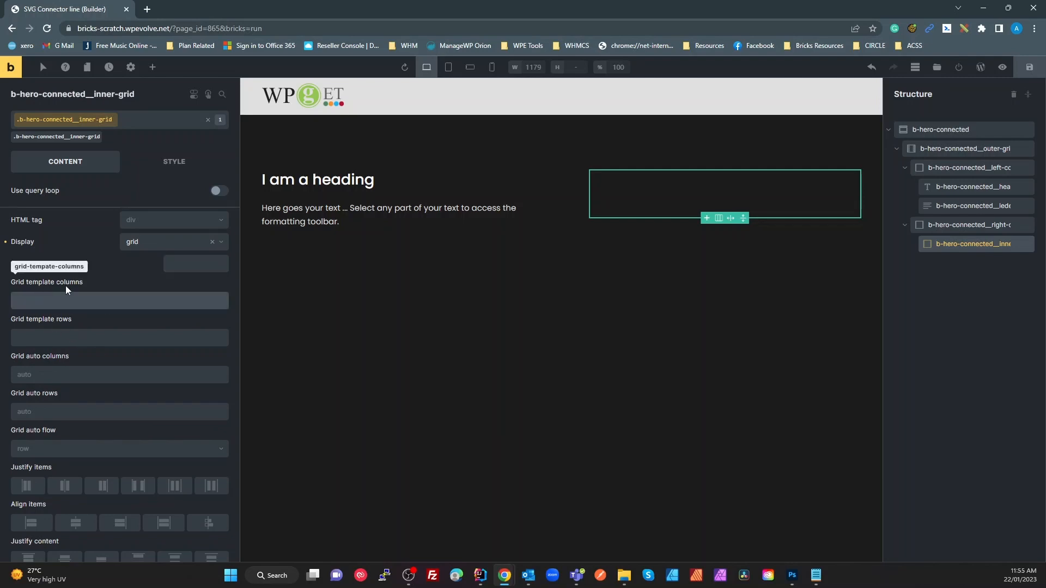
type("1fr 1fr")
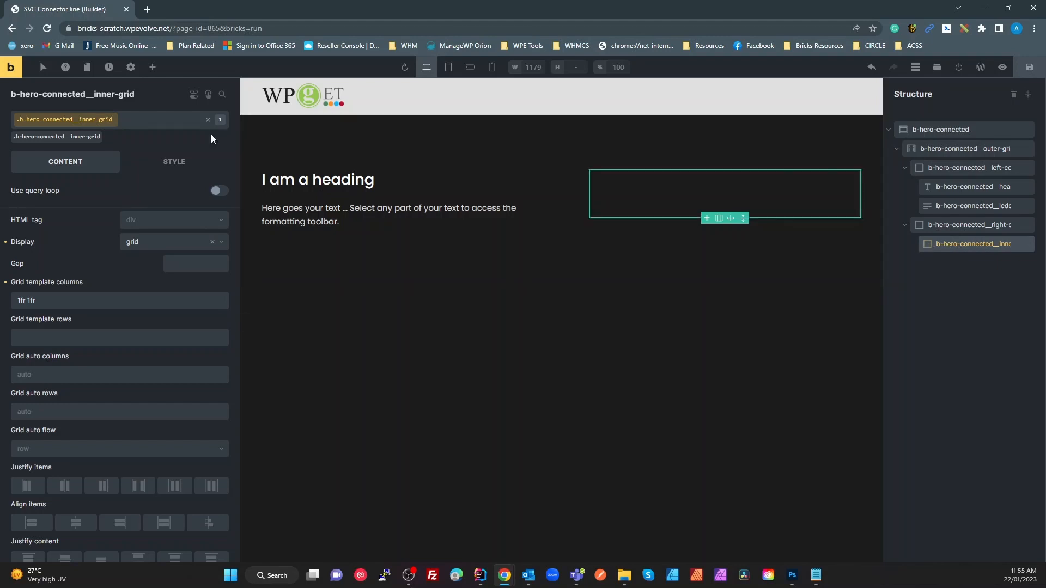
Add a Block inside the inner grid and duplicate it to fill the second column.
left_click(160, 71)
left_click(68, 216)
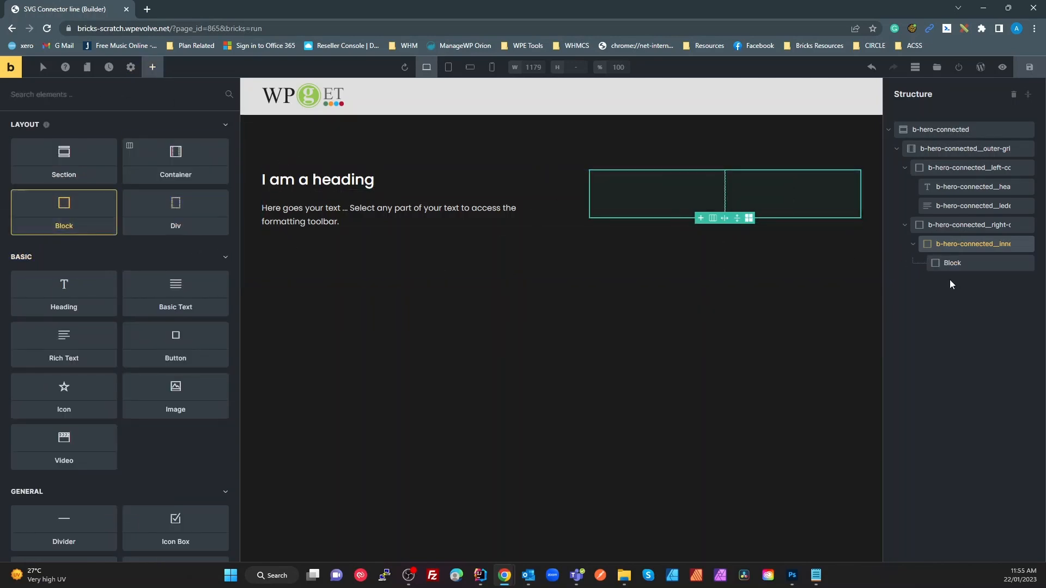
right_click(953, 262)
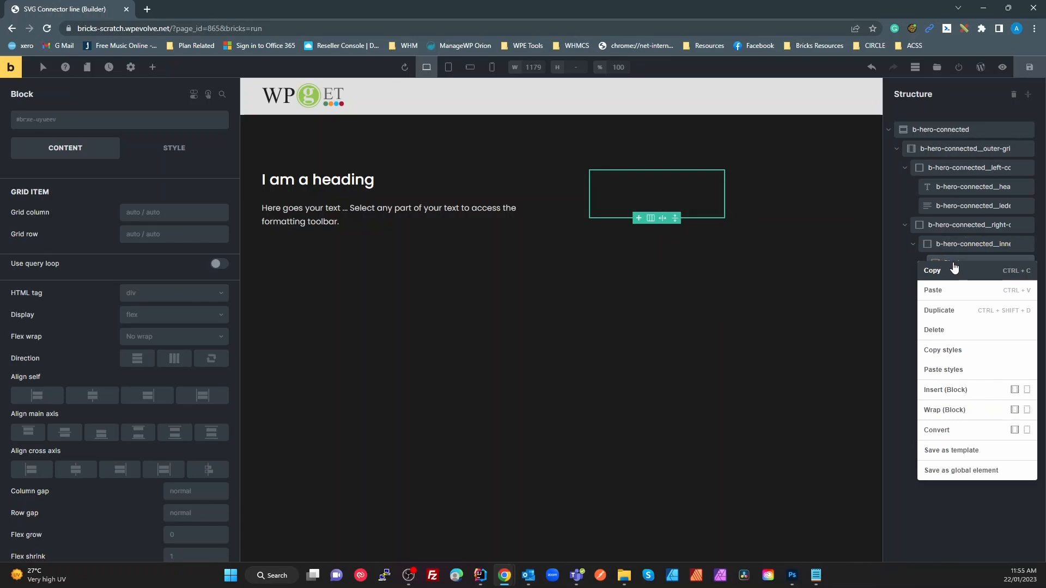
left_click(950, 311)
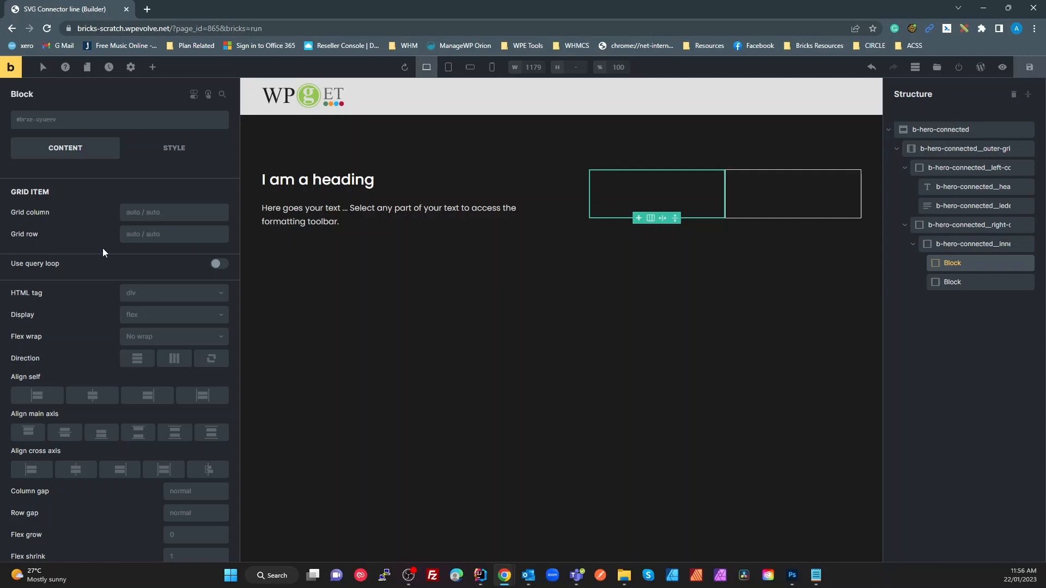
Add an Icon element inside the inner grid's first block.
left_click(153, 67)
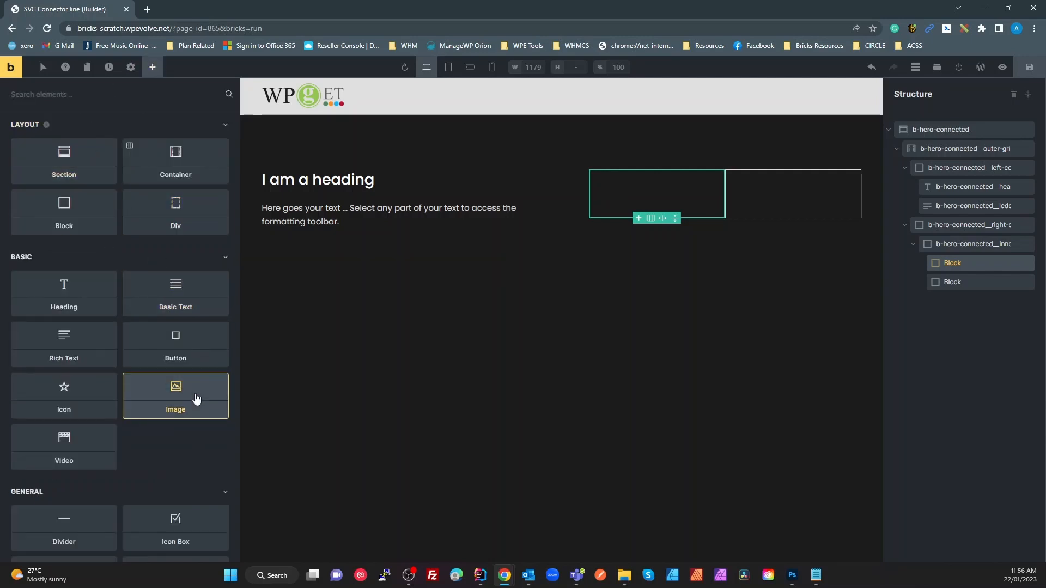
left_click(83, 397)
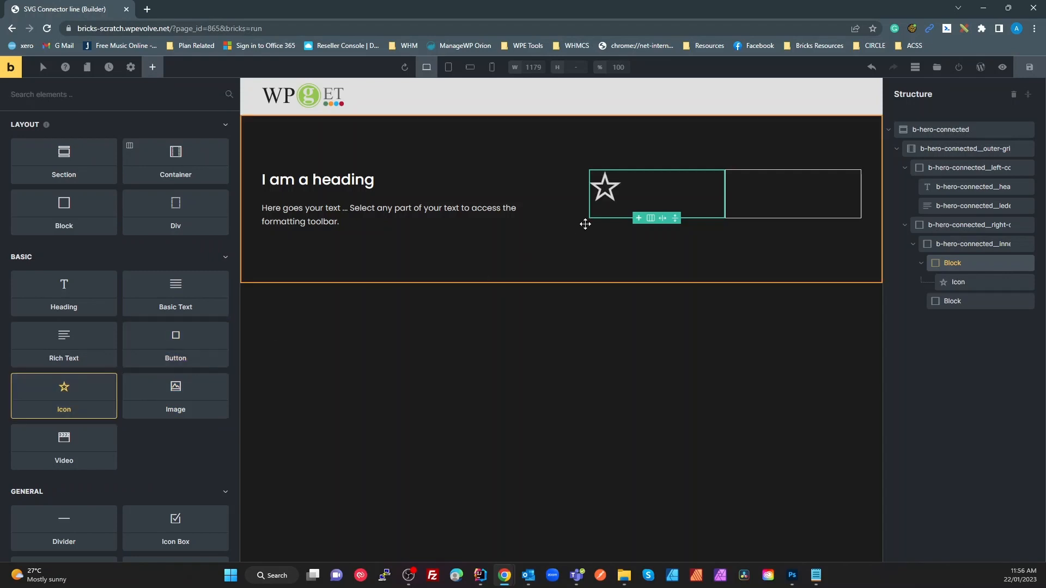
left_click(610, 192)
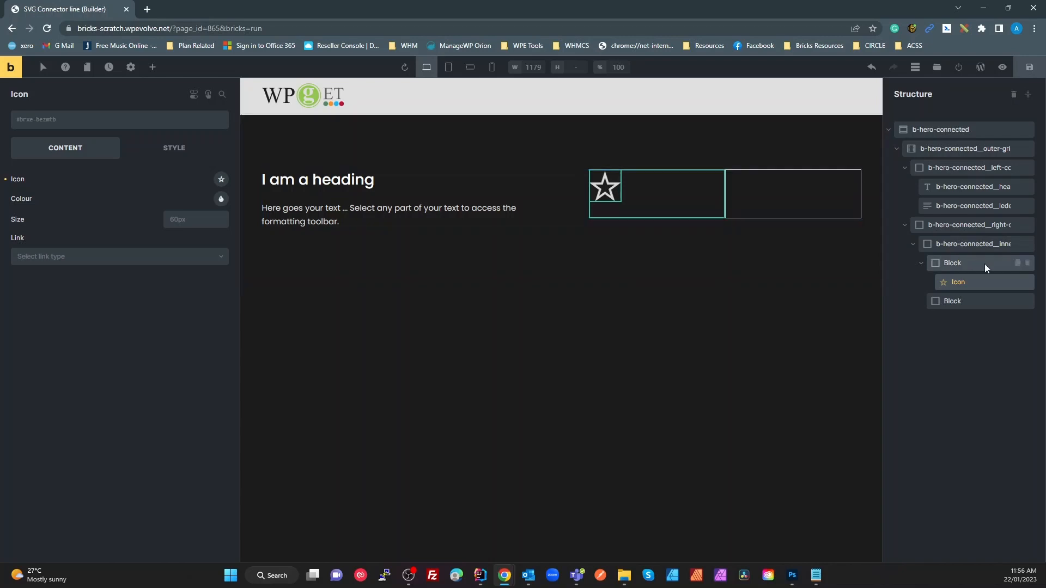
Rename the inner grid's first block to b-hero-connected__block-item.
left_click(955, 264)
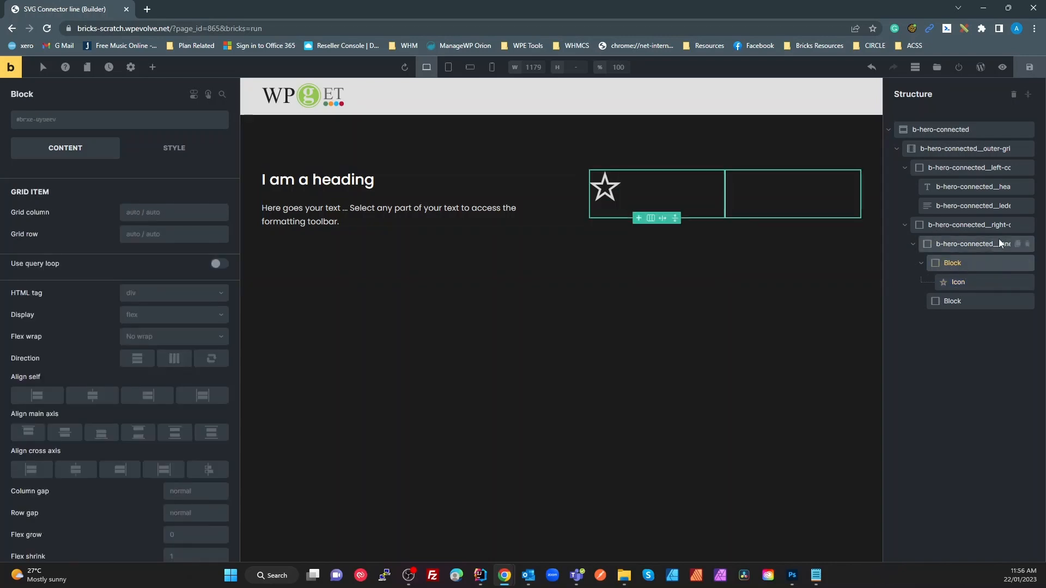
double_click(958, 263)
key("ctrl+v")
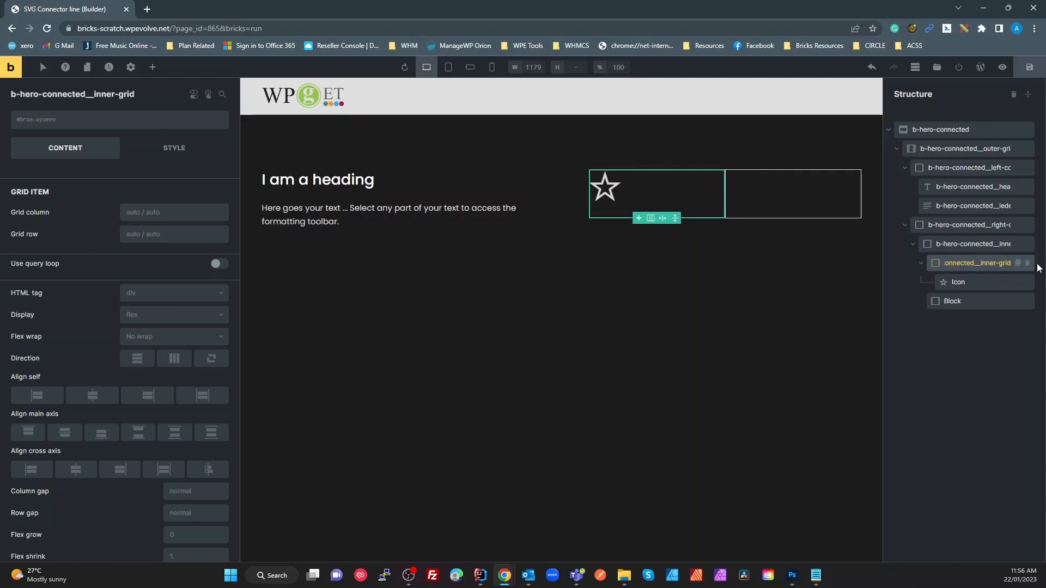
key("BackSpace")
key("BackSpace")
key("BackSpace")
key("BackSpace")
key("BackSpace")
key("BackSpace")
key("BackSpace")
key("BackSpace")
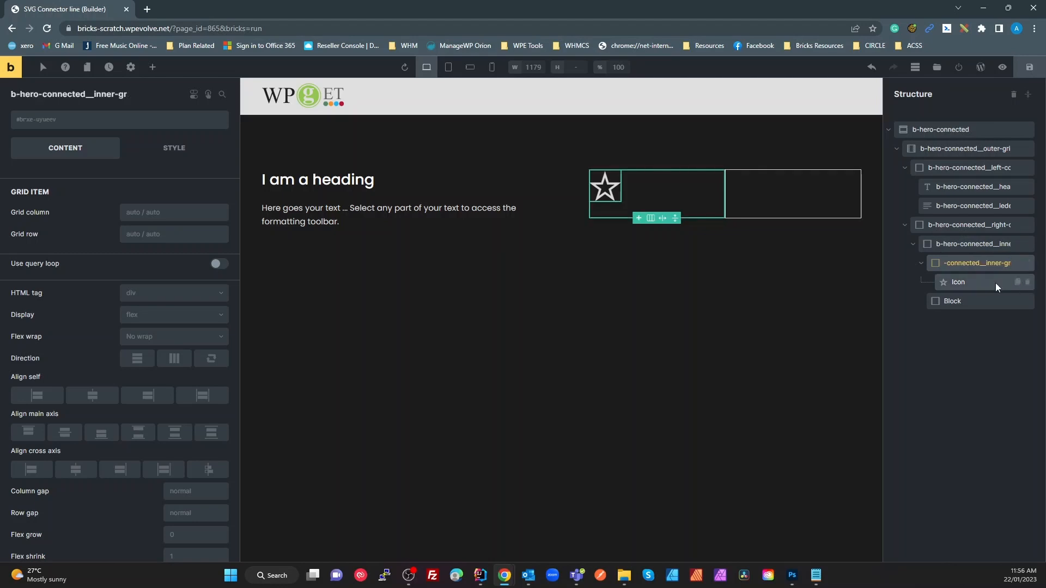
key("BackSpace")
type("__block-item")
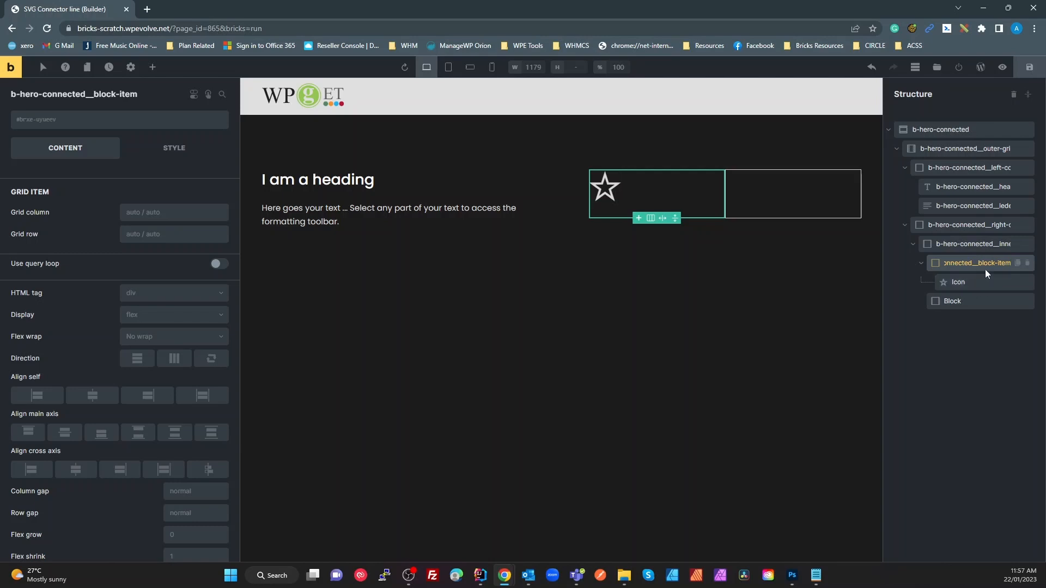
Rename the Icon element inside the first block to b-hero-connected__block-item-icon.
double_click(961, 283)
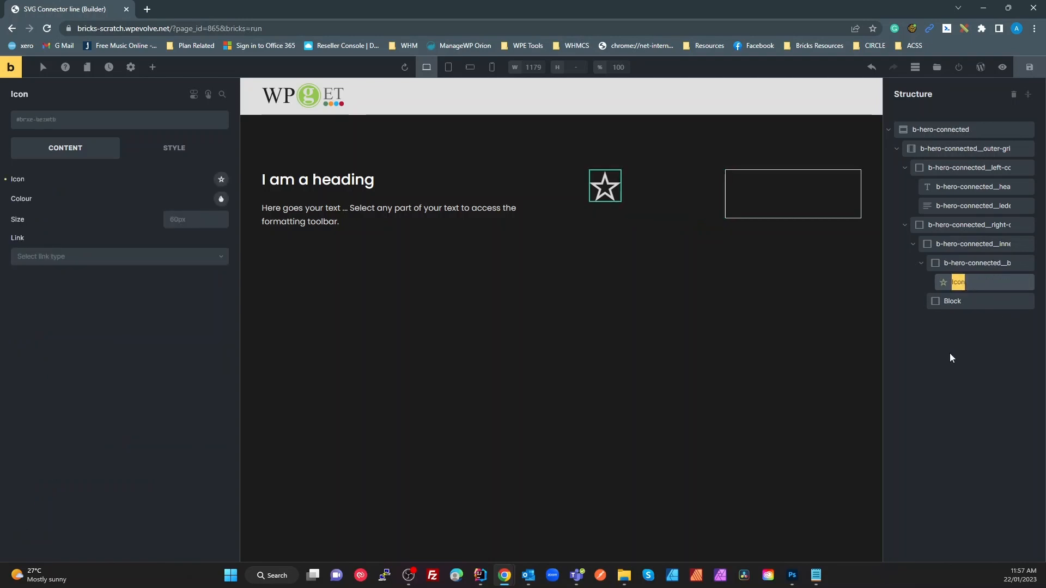
type("b-hero-connected__inner-grid")
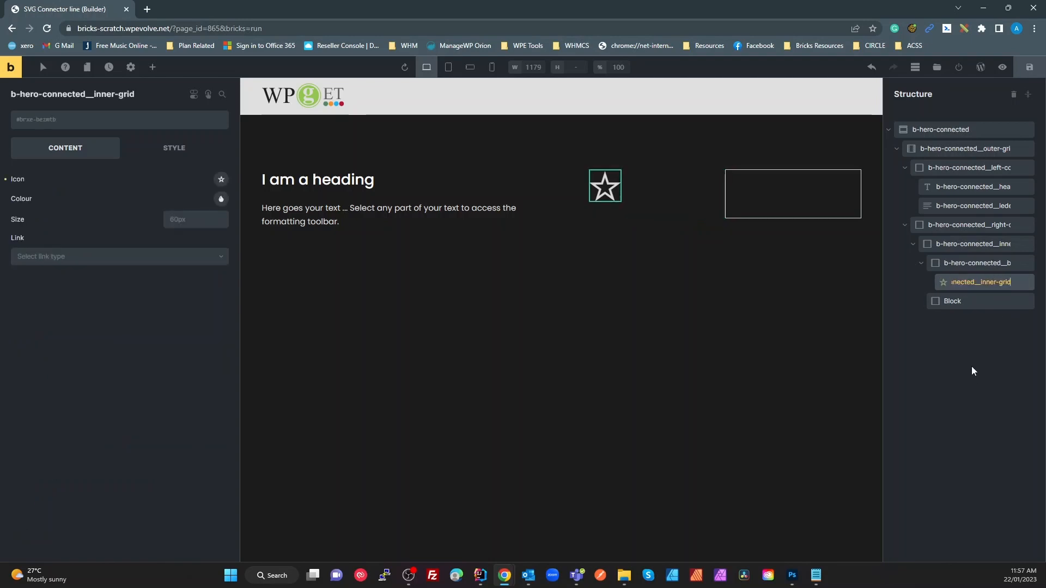
key("BackSpace")
key("BackSpace")
key("BackSpace")
key("BackSpace")
key("BackSpace")
key("BackSpace")
key("BackSpace")
key("BackSpace")
key("BackSpace")
key("BackSpace")
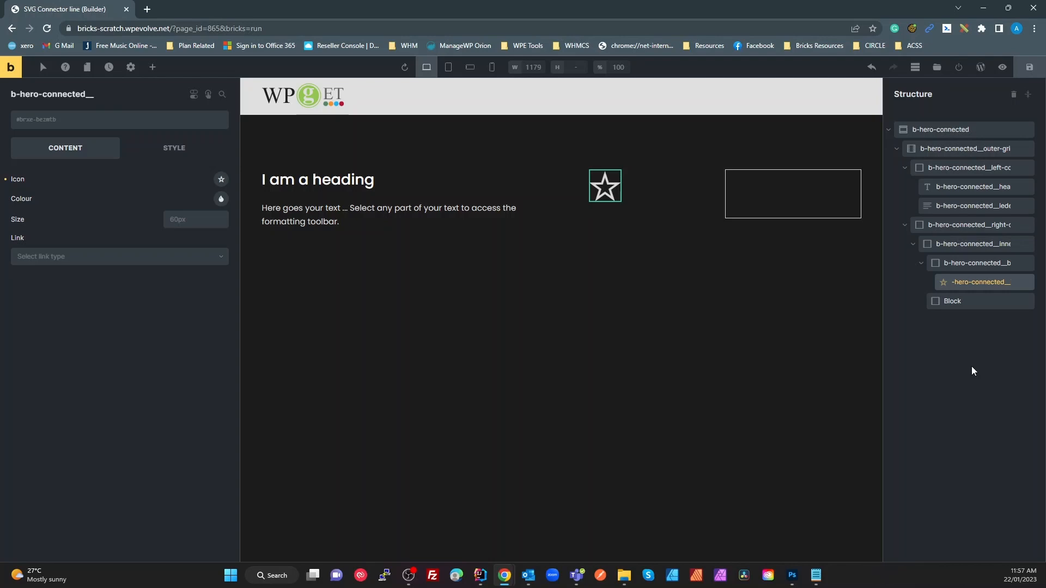
type("__block0")
key("BackSpace")
type("k-item-")
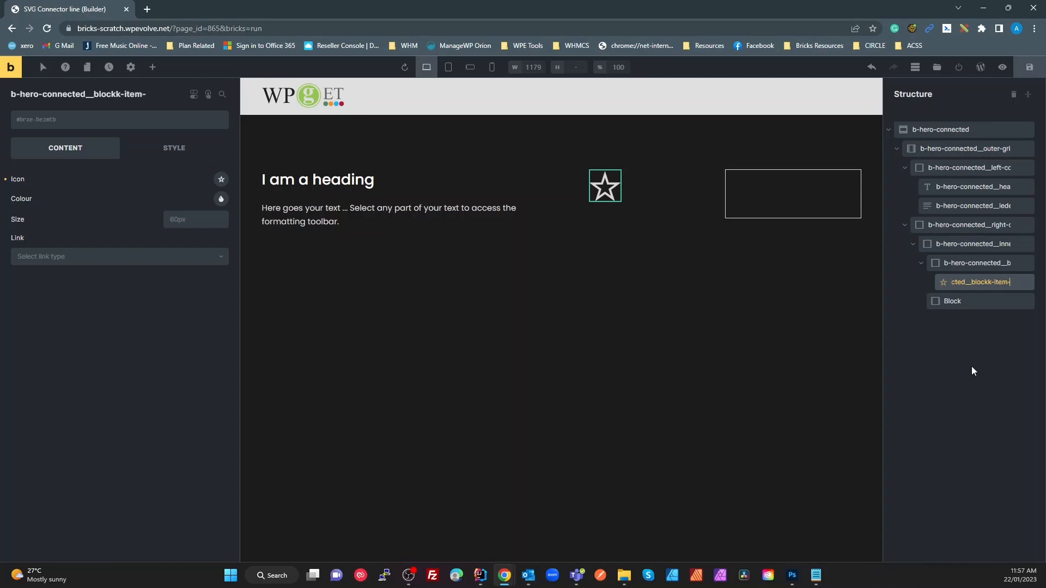
type("icom")
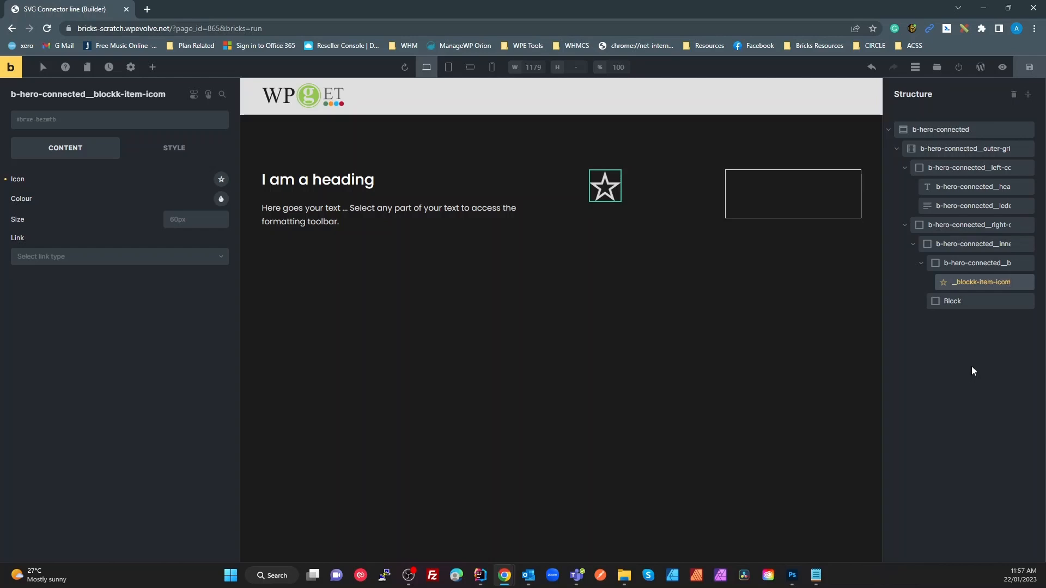
key("BackSpace")
type("n")
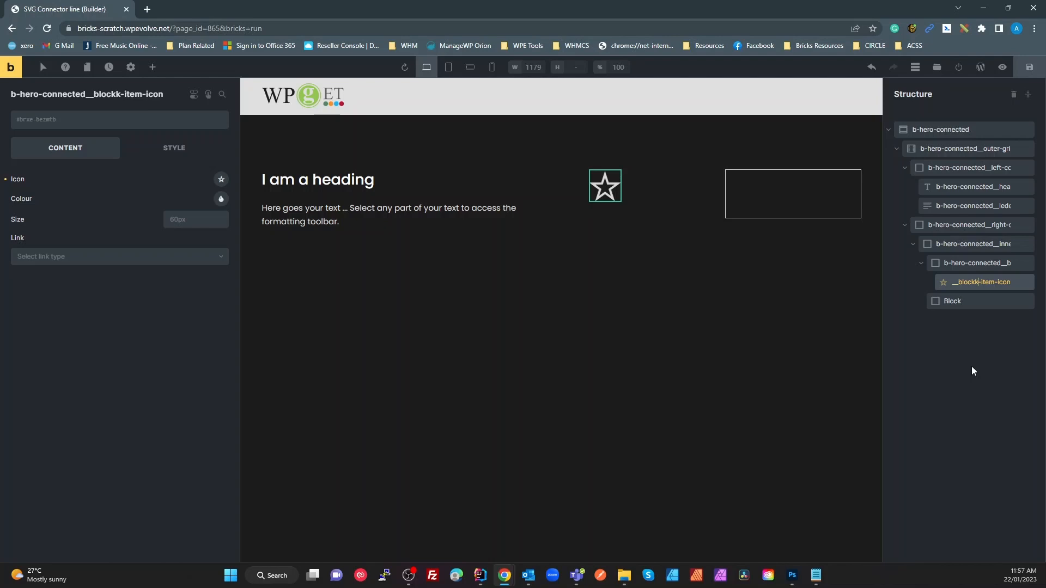
key("BackSpace")
Create the global class b-hero-connected__block-item on the first inner block, copying its element name.
left_click_drag(963, 282, 960, 265)
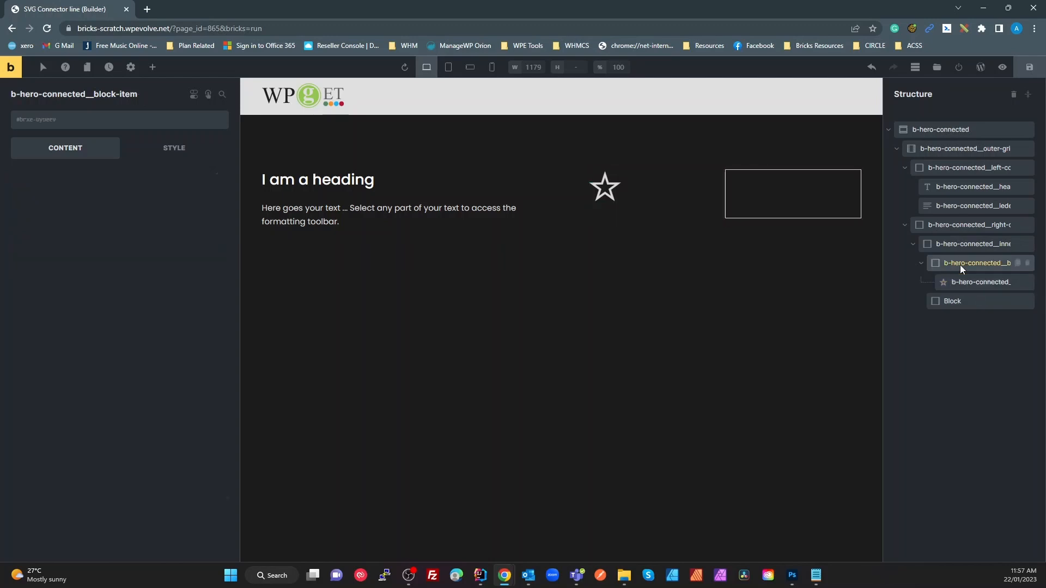
double_click(961, 265)
key("ctrl+c")
key("Return")
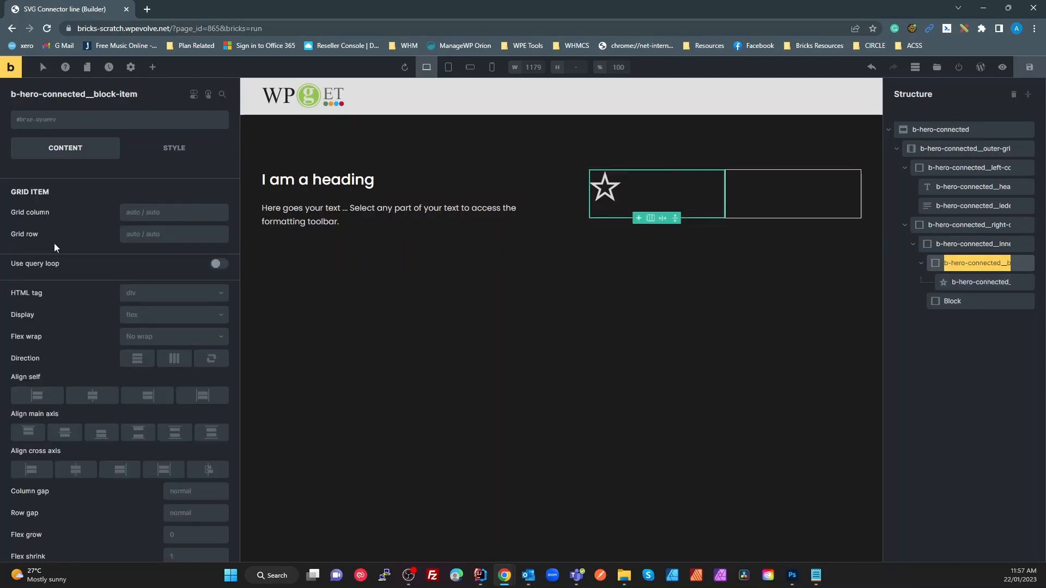
left_click(85, 128)
key("ctrl+v")
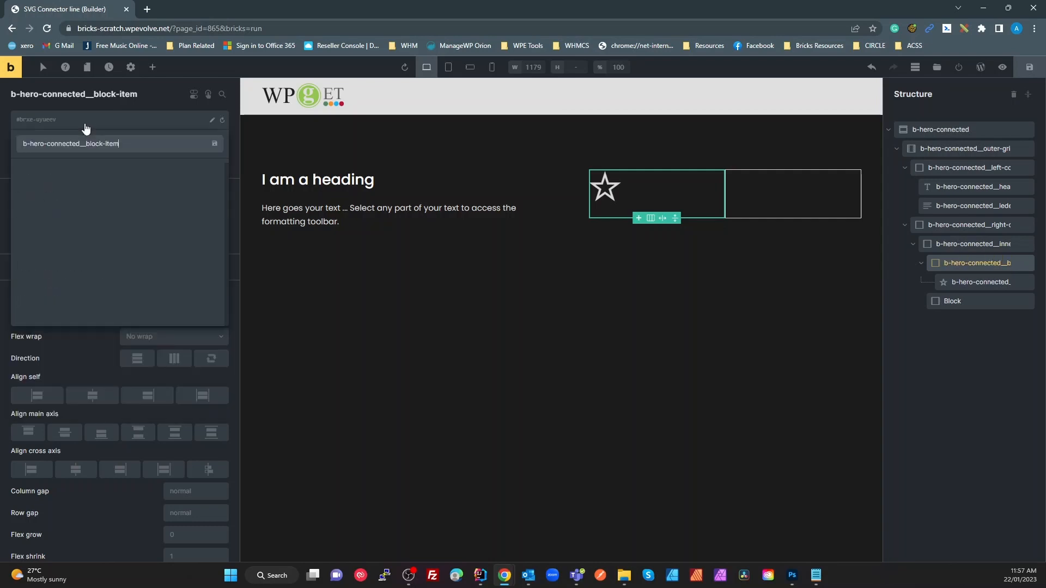
key("Return")
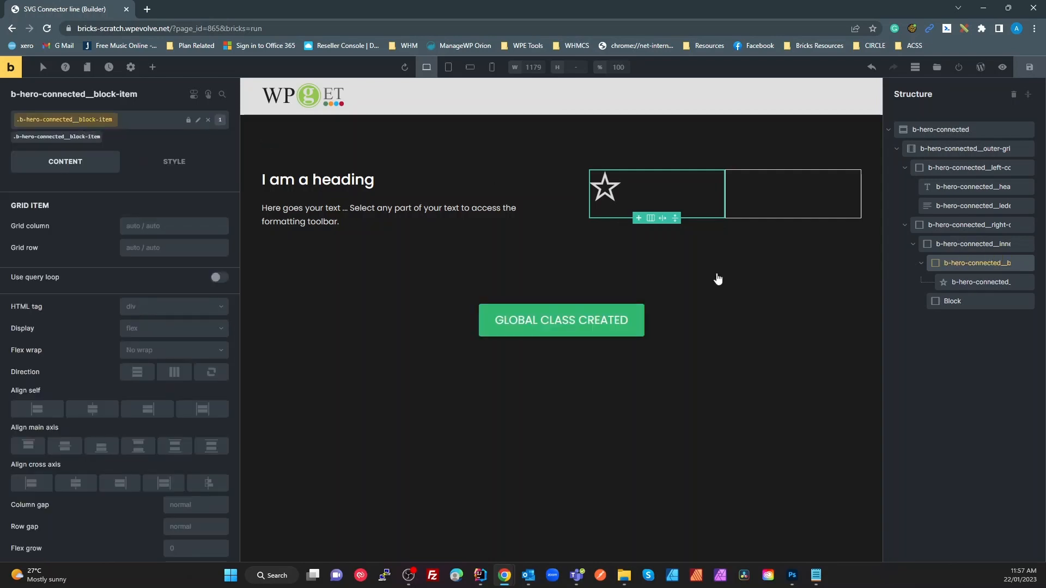
Create the global class b-hero-connected__block-item-icon on the icon, copying its element name.
double_click(974, 281)
key("ctrl+c")
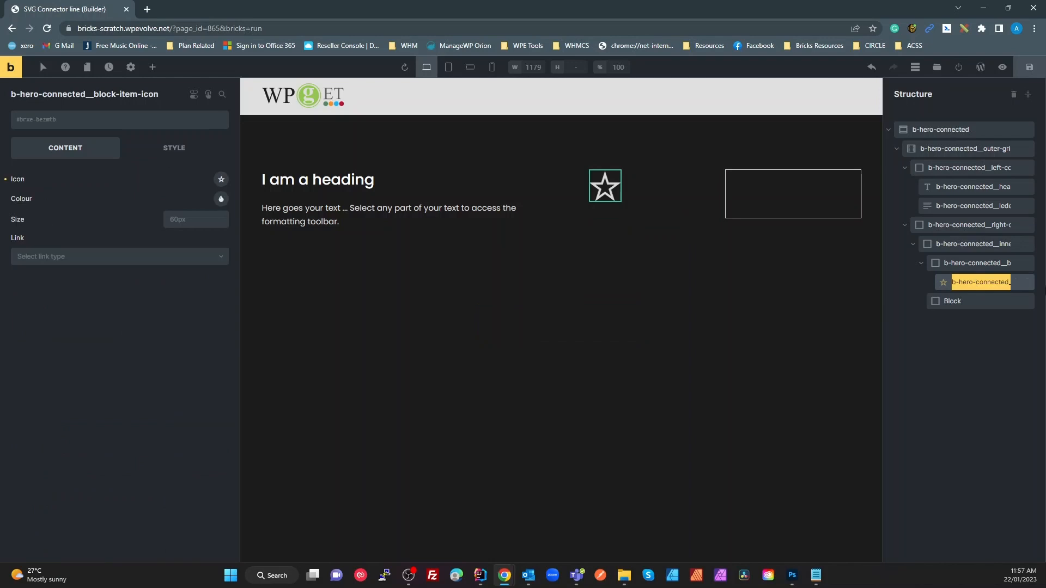
left_click(106, 130)
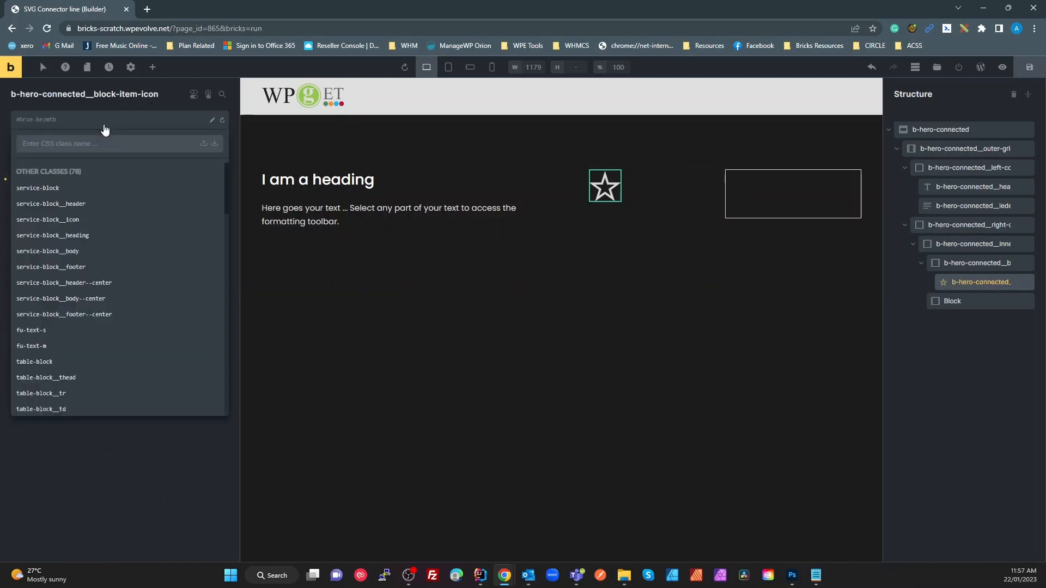
key("ctrl+v")
key("Return")
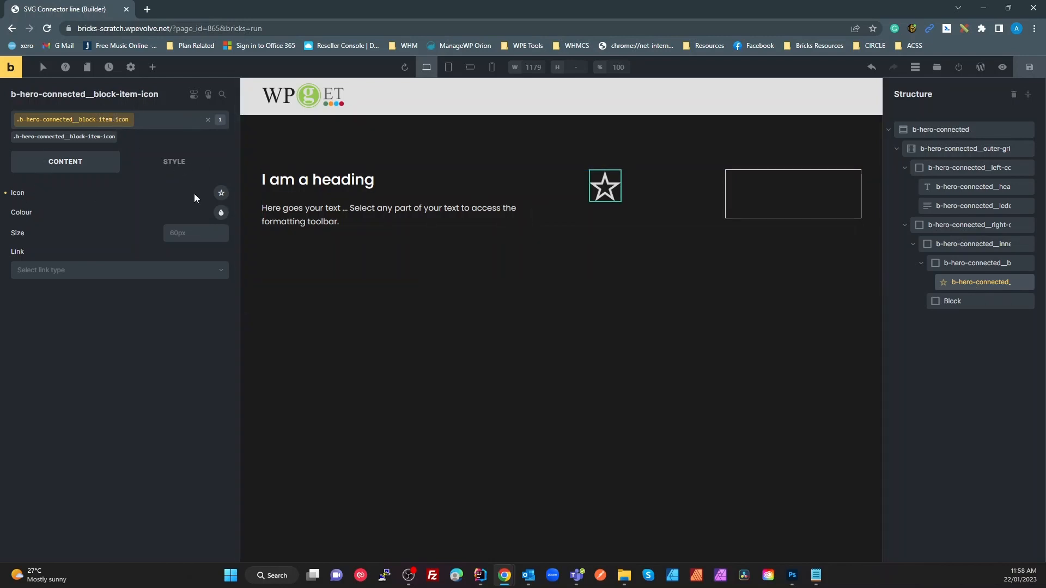
Try the palette's two accent colours on the b-hero-connected__block-item-icon class and set the icon colour to #e6b328.
left_click(221, 213)
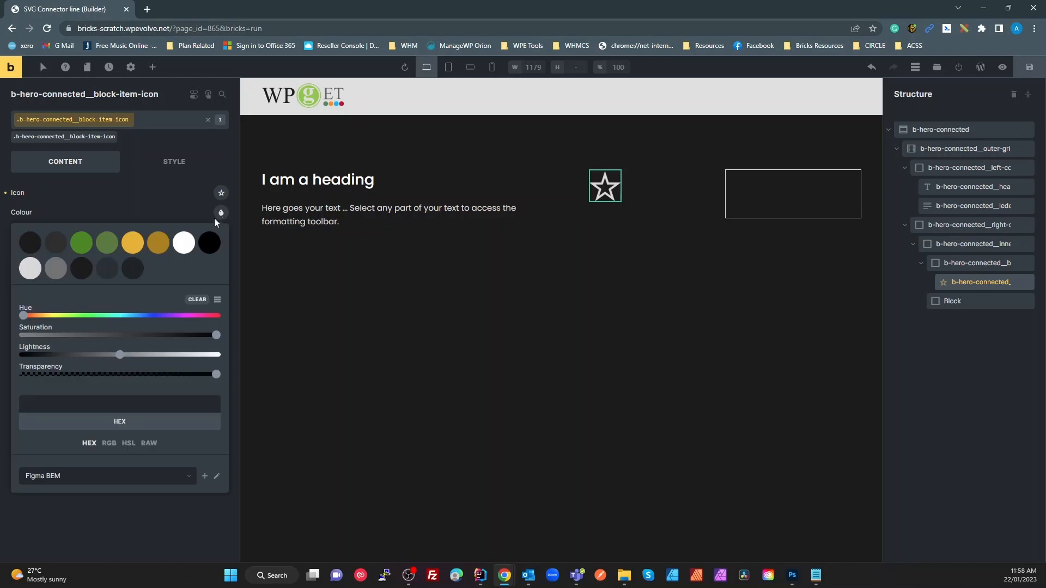
left_click(132, 248)
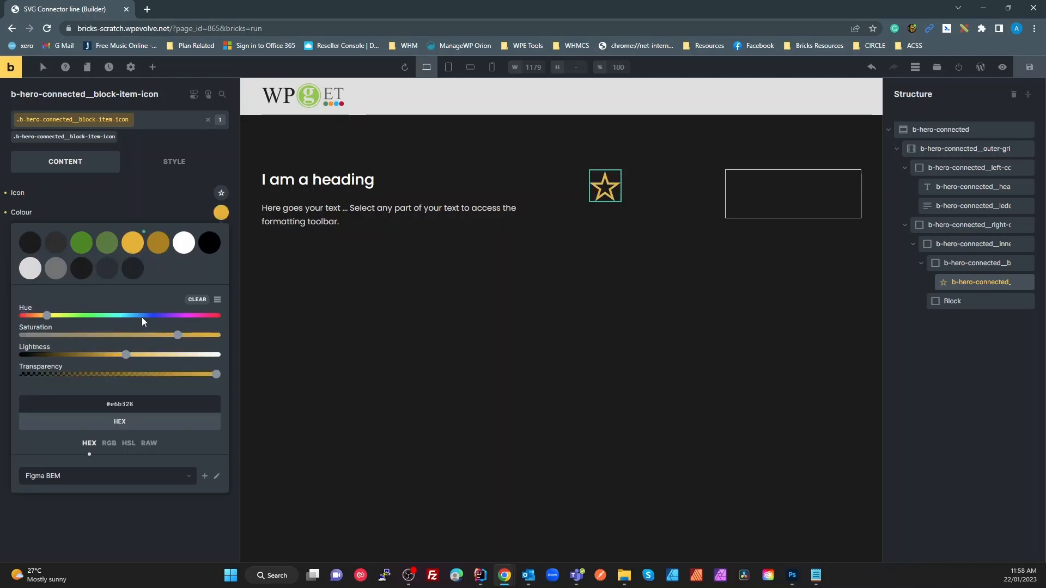
left_click(157, 248)
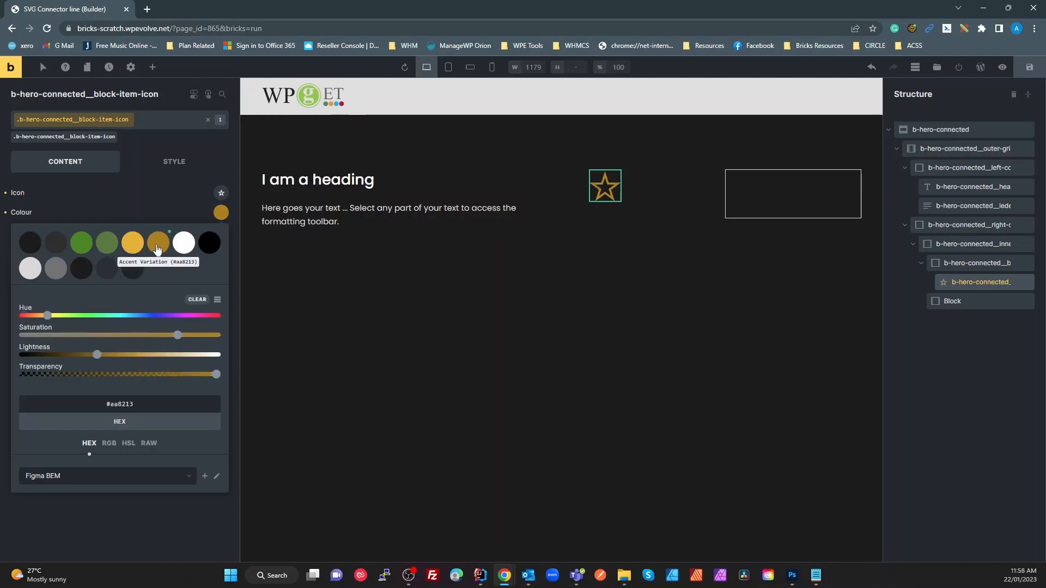
left_click(132, 243)
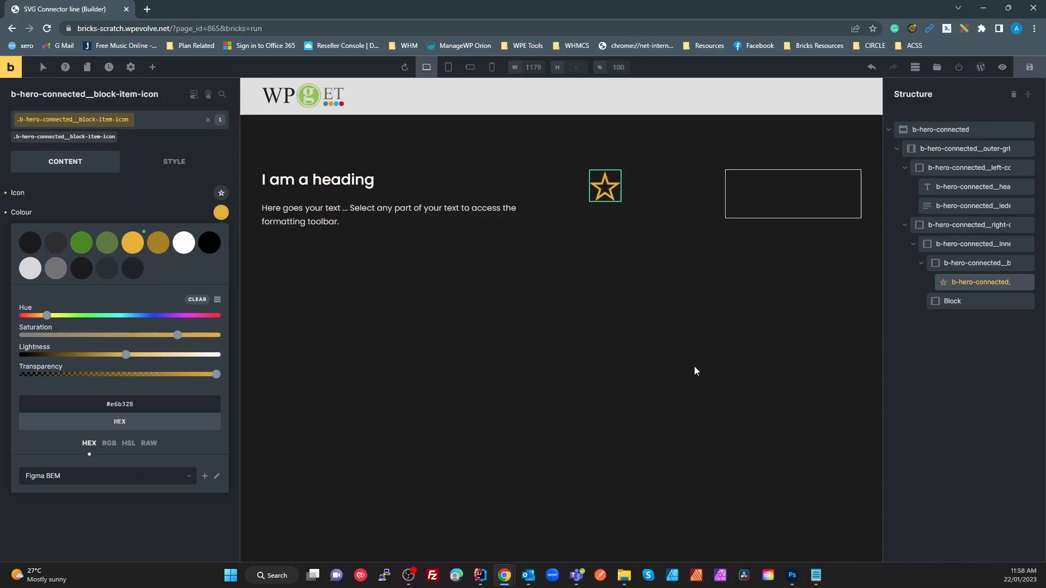
left_click(145, 197)
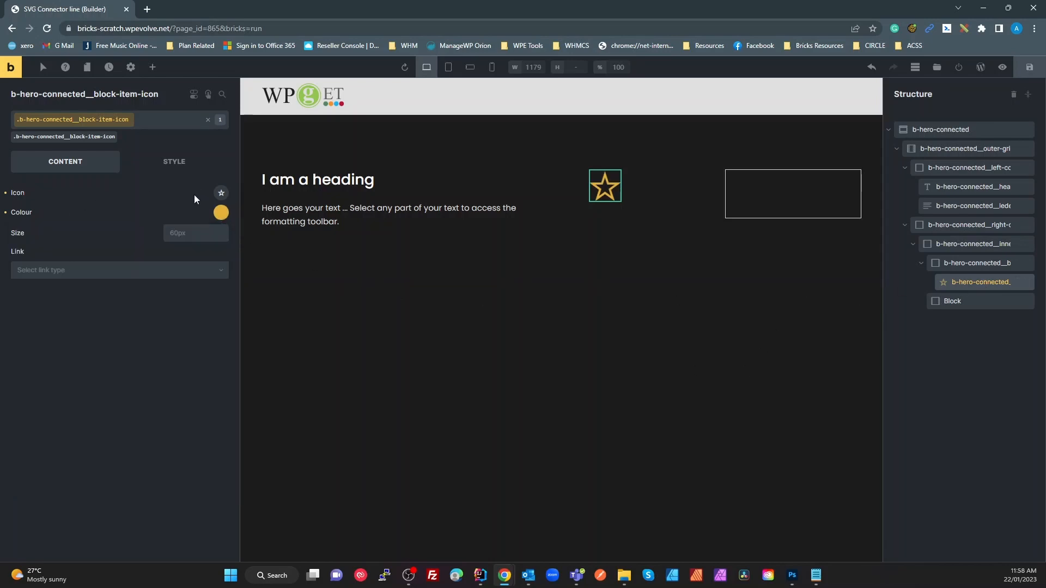
Try a size of 40 on the b-hero-connected__block-item-icon class and set the icon size to 50.
left_click(184, 232)
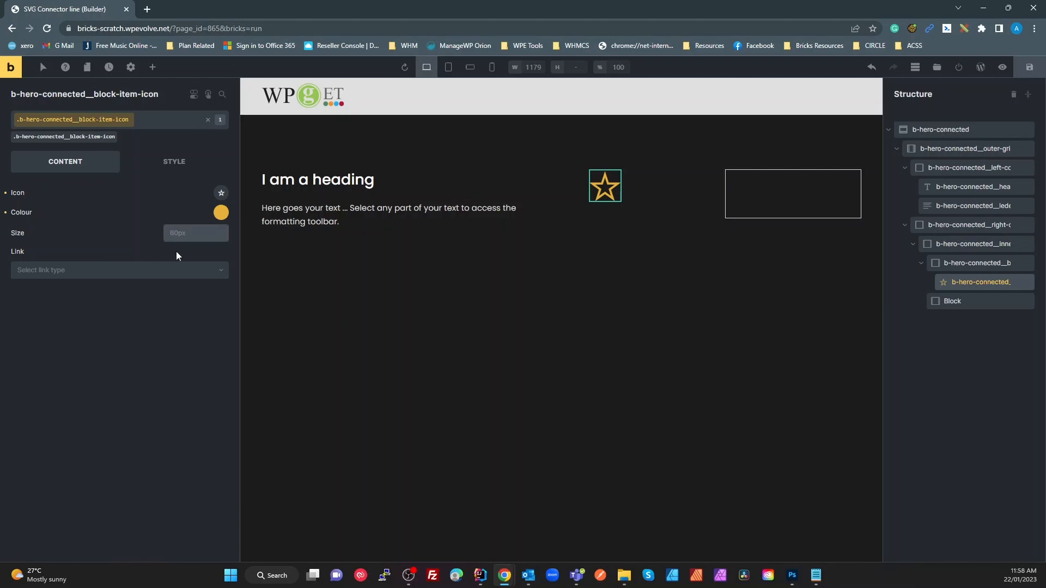
type("40")
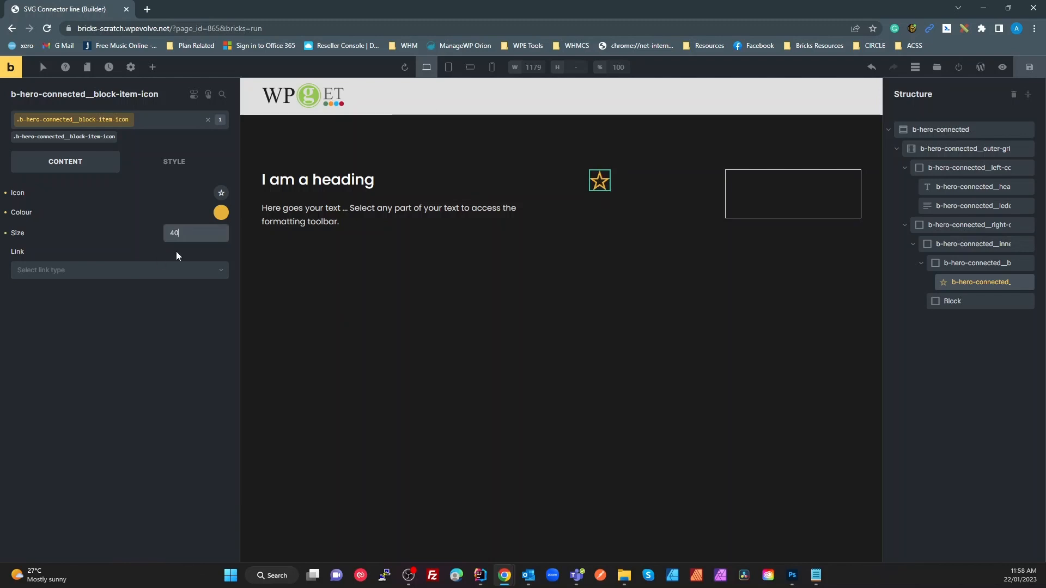
key("BackSpace")
key("BackSpace")
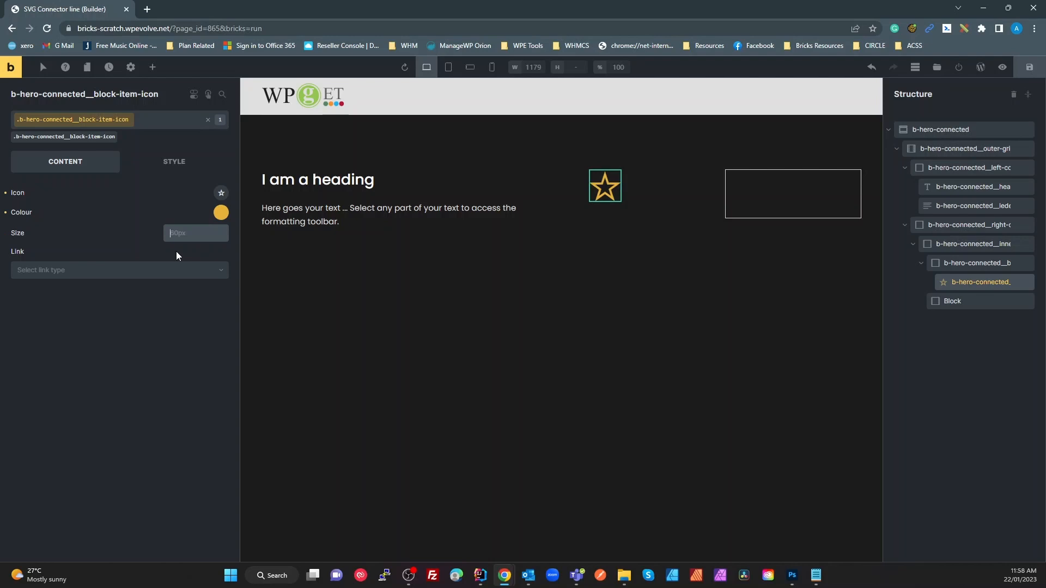
type("50")
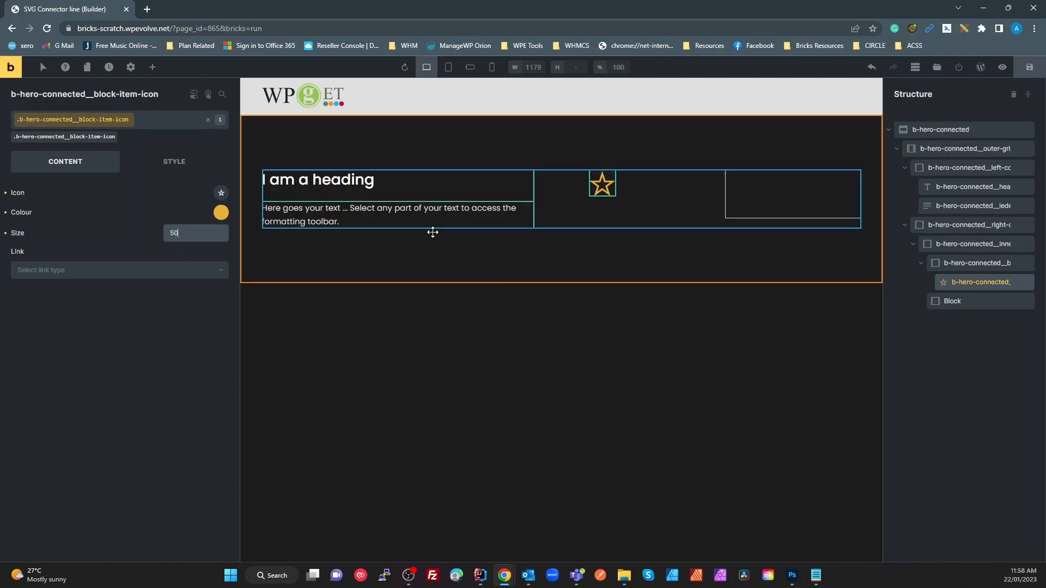
Check the forum post's reference design and add a Basic Text element below the star icon in the first block.
left_click(152, 68)
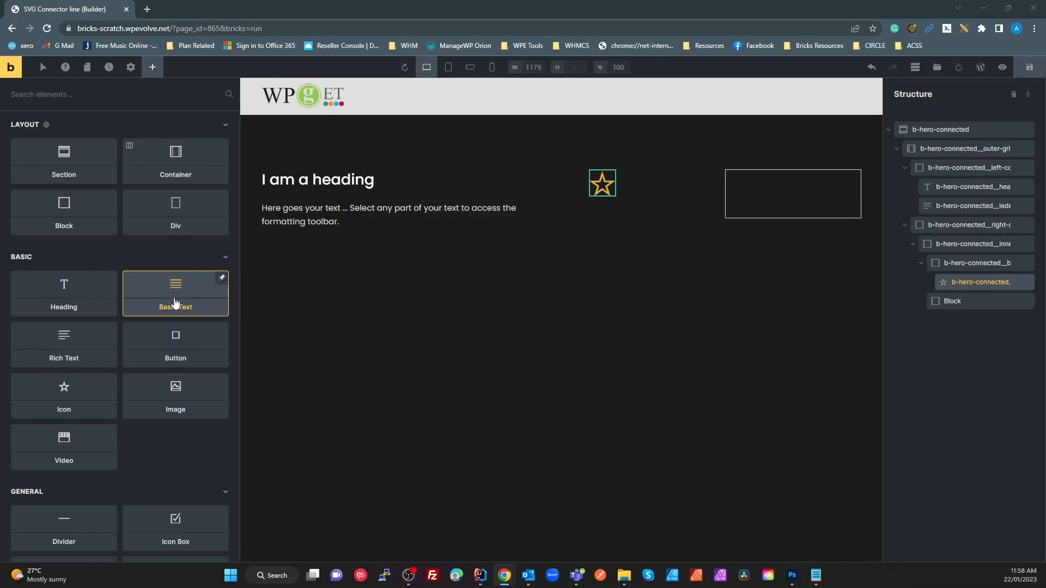
key("alt+Tab")
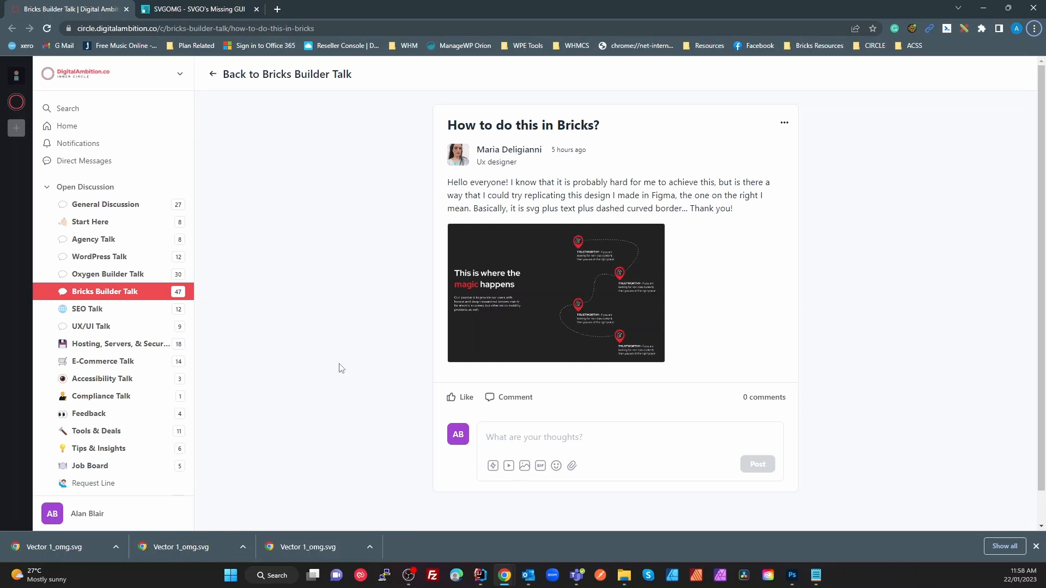
key("alt+Tab")
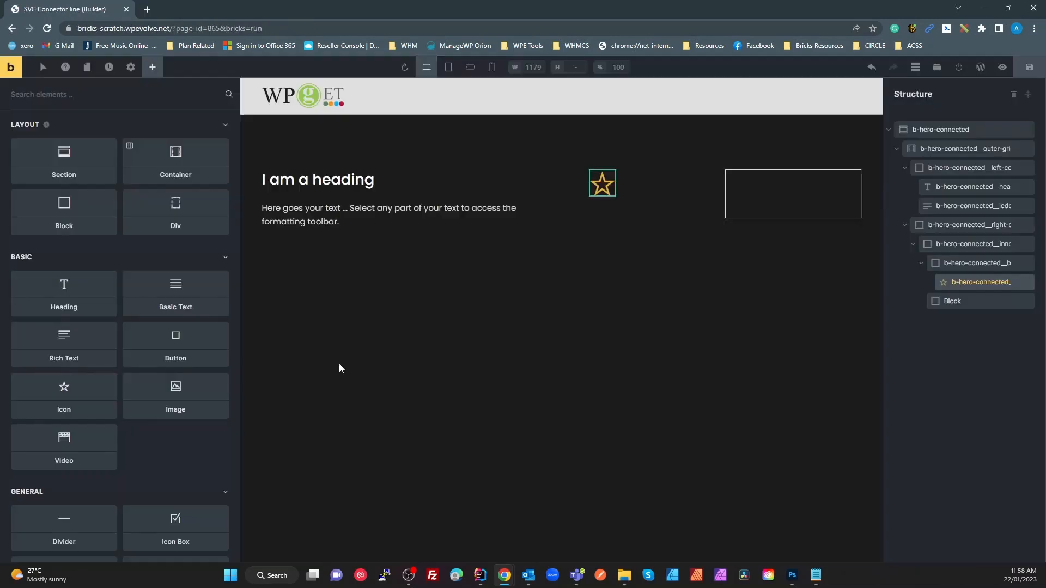
left_click(172, 309)
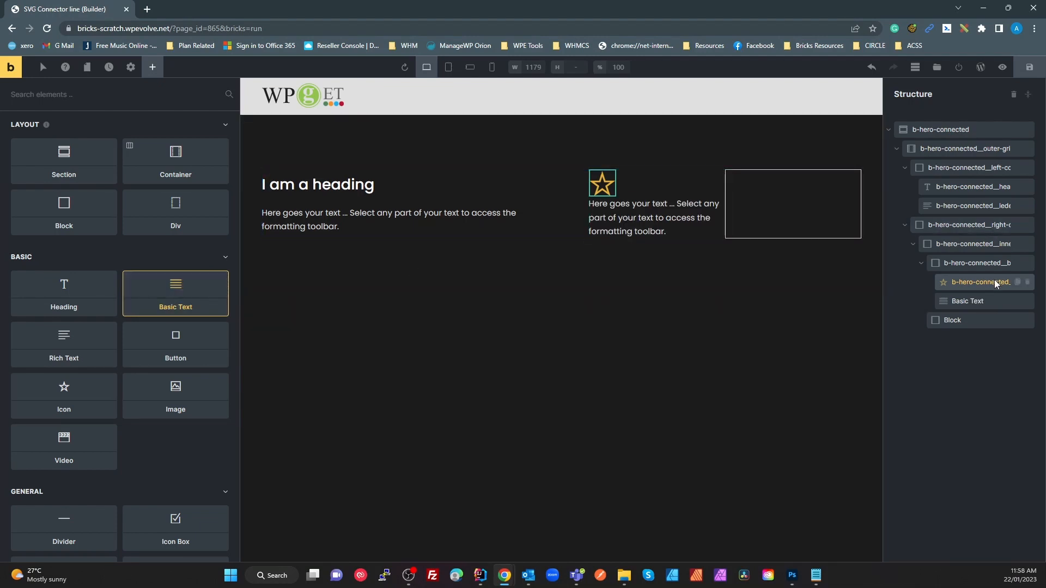
Rename the Basic Text element inside the first block to b-hero-connected__block-item-text.
double_click(968, 303)
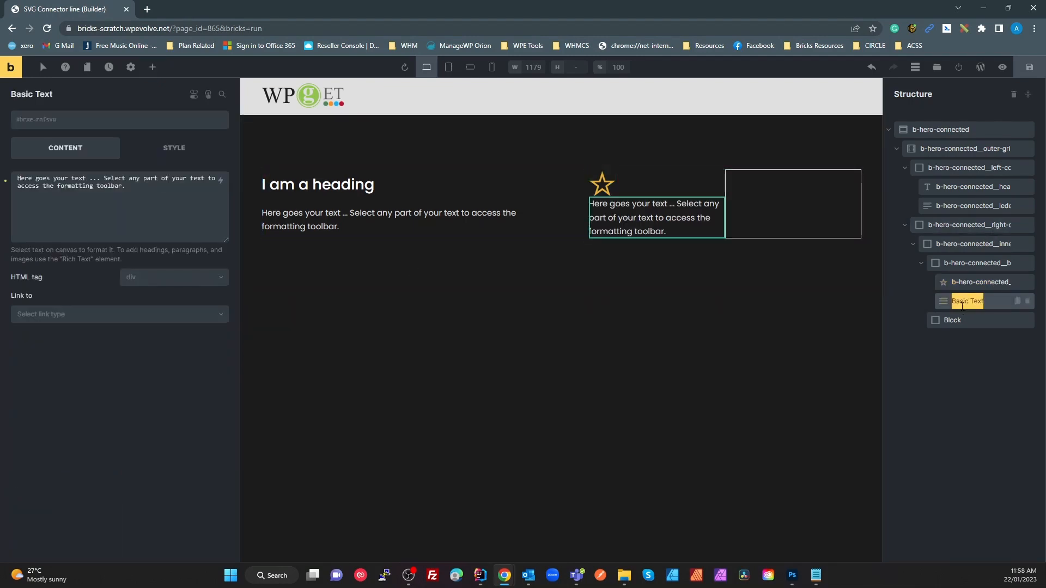
key("ctrl+v")
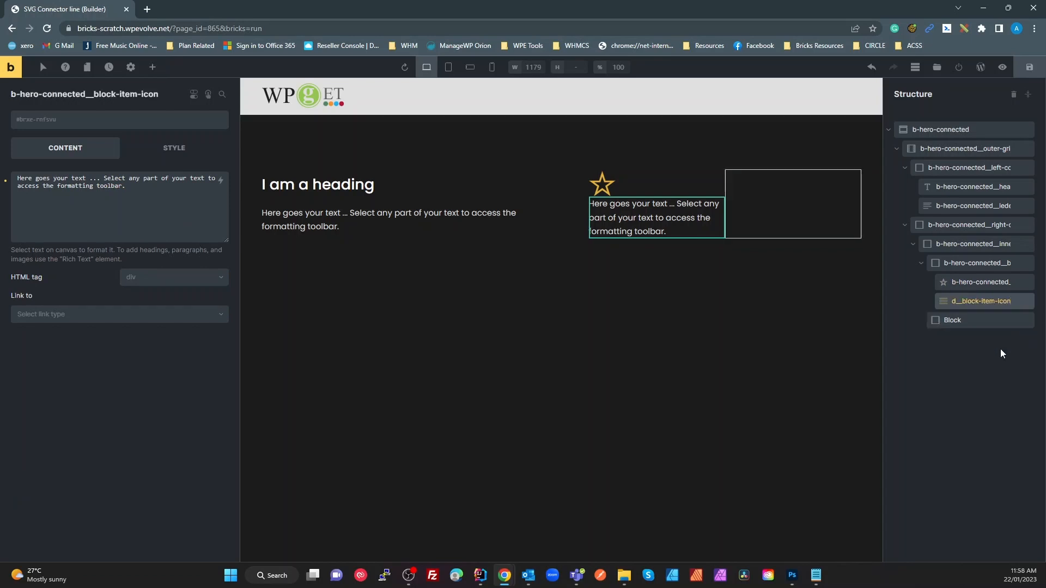
key("BackSpace")
key("BackSpace")
key("BackSpace")
key("BackSpace")
type("text")
Add a Heading element to the first block and move it above the icon.
left_click(152, 67)
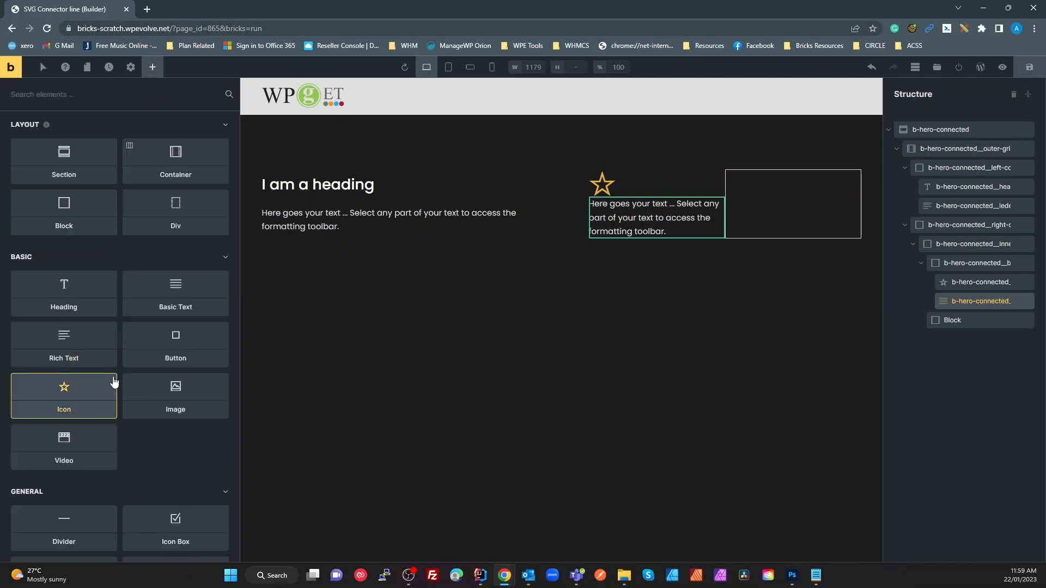
left_click(86, 306)
left_click(954, 316)
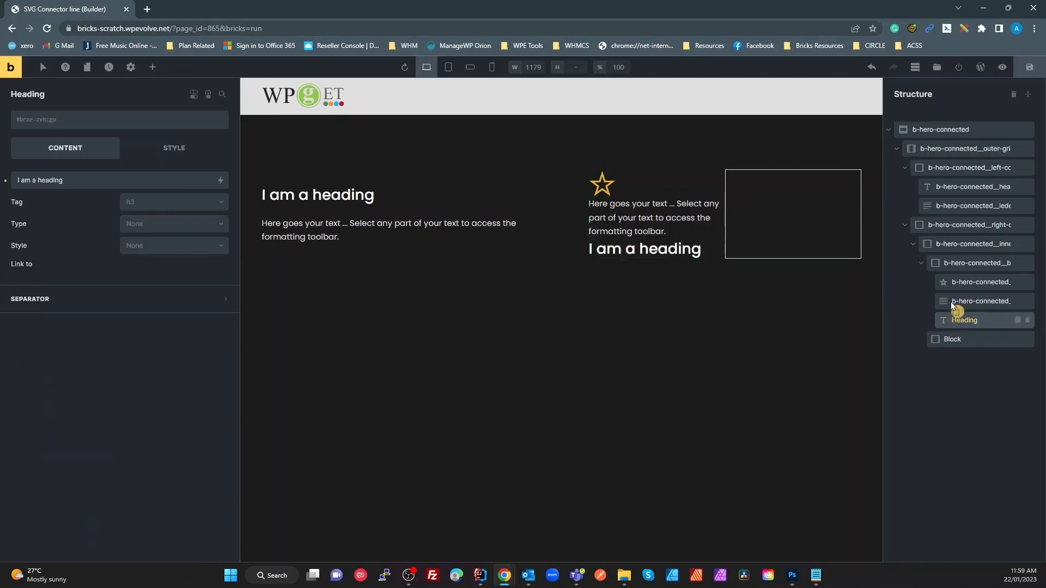
left_click_drag(952, 306, 950, 273)
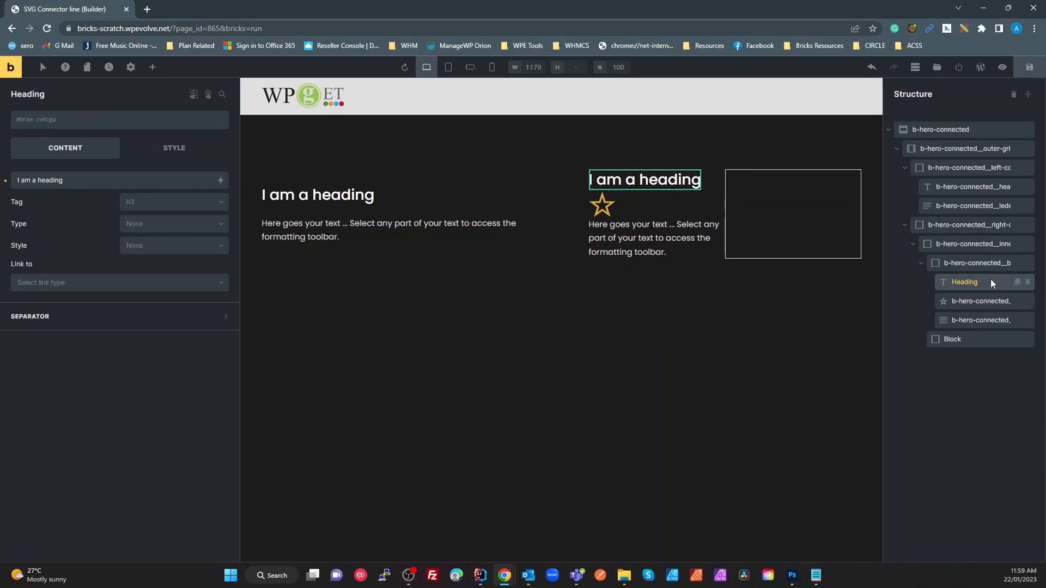
Rename the new Heading element in the first block to b-hero-connected__block-item-heading.
double_click(969, 281)
type("b-hero-connected__block-item-icon")
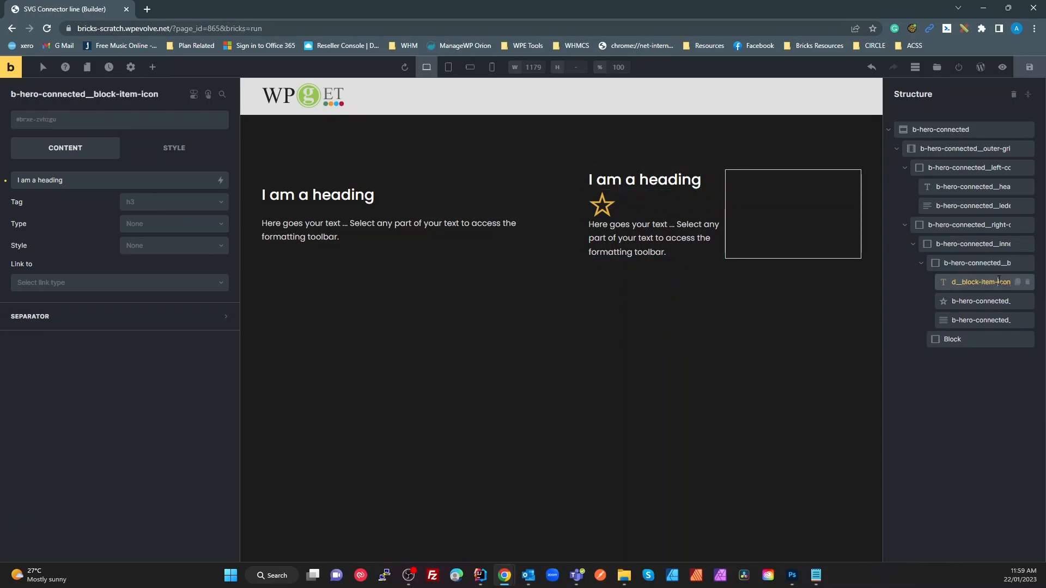
key("BackSpace")
key("BackSpace")
key("BackSpace")
key("BackSpace")
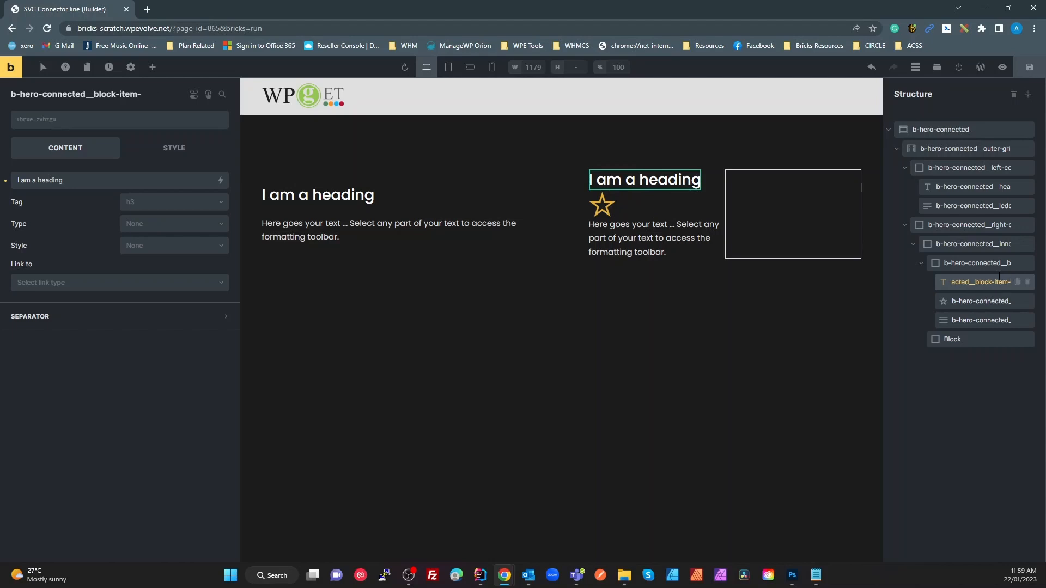
type("heading")
Create the global class b-hero-connected__block-item-heading on the heading, copying its element name.
key("ctrl+a")
key("ctrl+c")
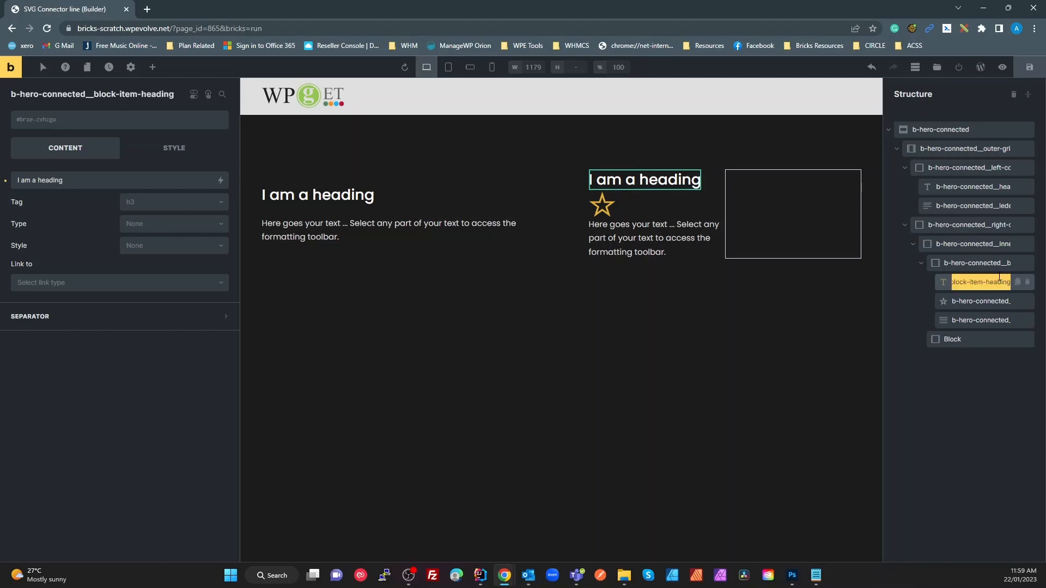
left_click(149, 128)
key("ctrl+v")
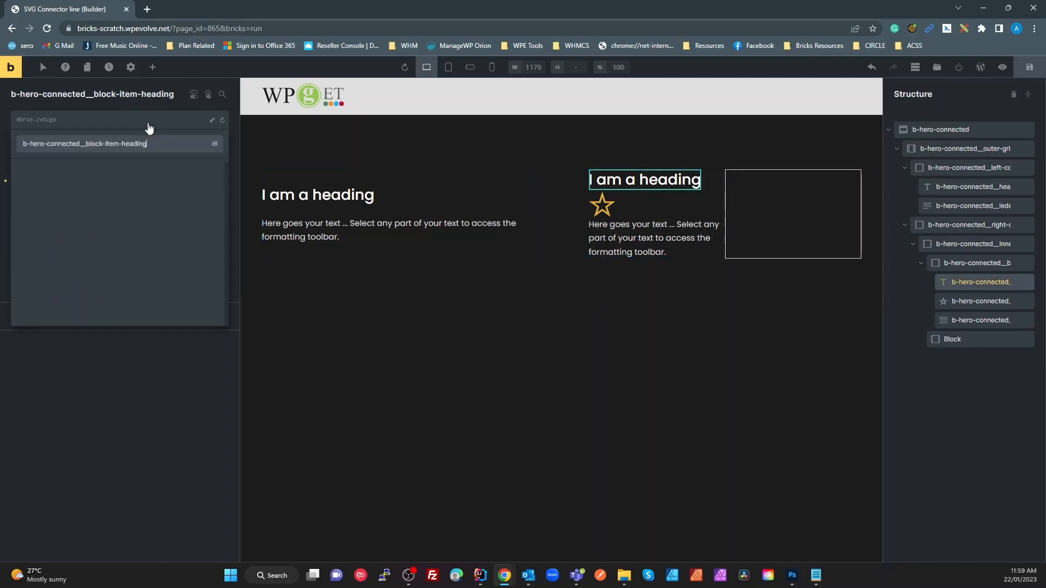
key("Return")
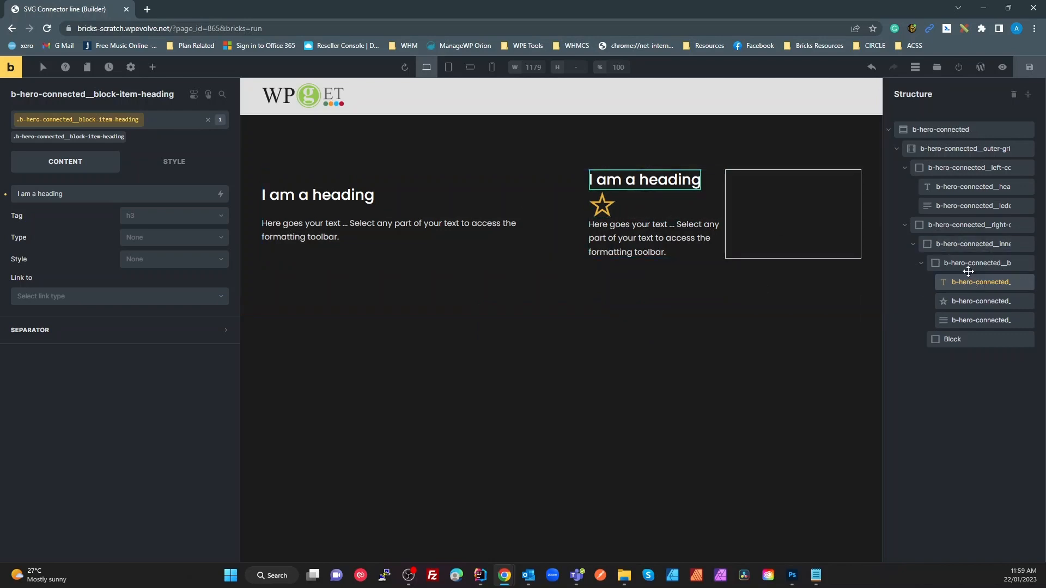
Move the first block's heading between the icon and the text.
left_click_drag(966, 284, 964, 310)
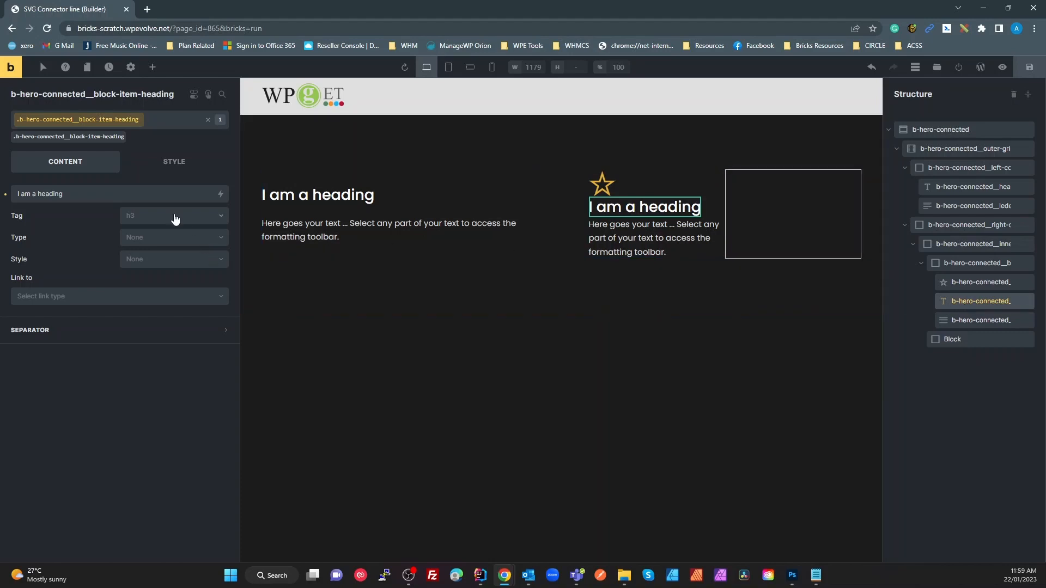
left_click(972, 283)
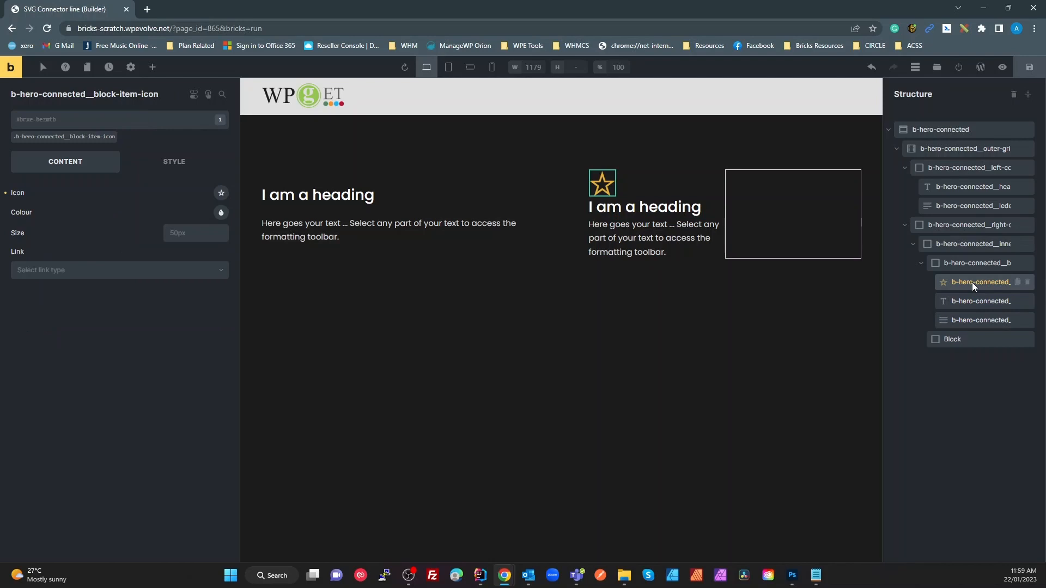
Set the text colour of the b-hero-connected__block-item-heading class to the palette's darker amber.
left_click(967, 303)
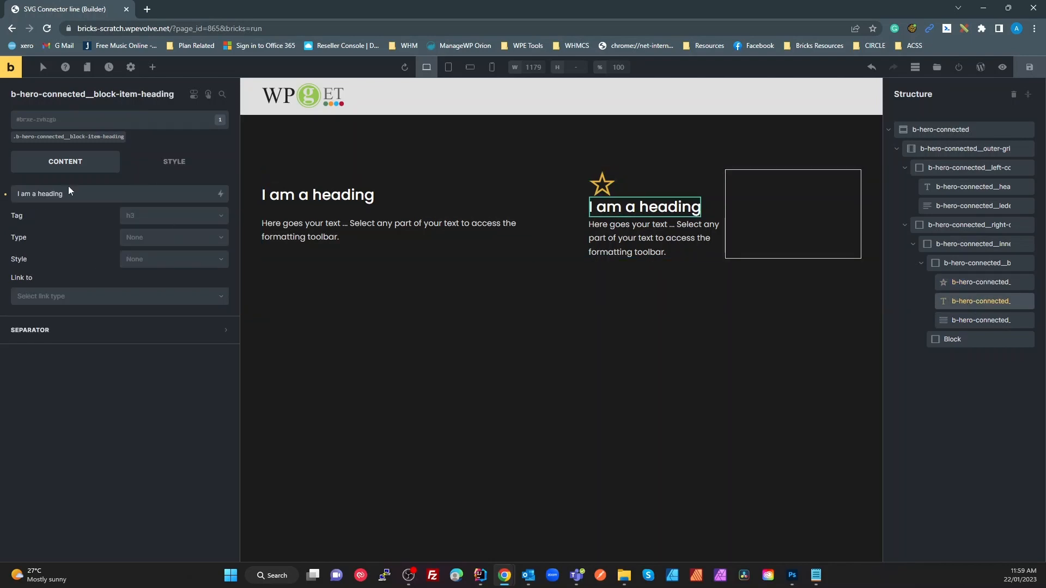
left_click(94, 137)
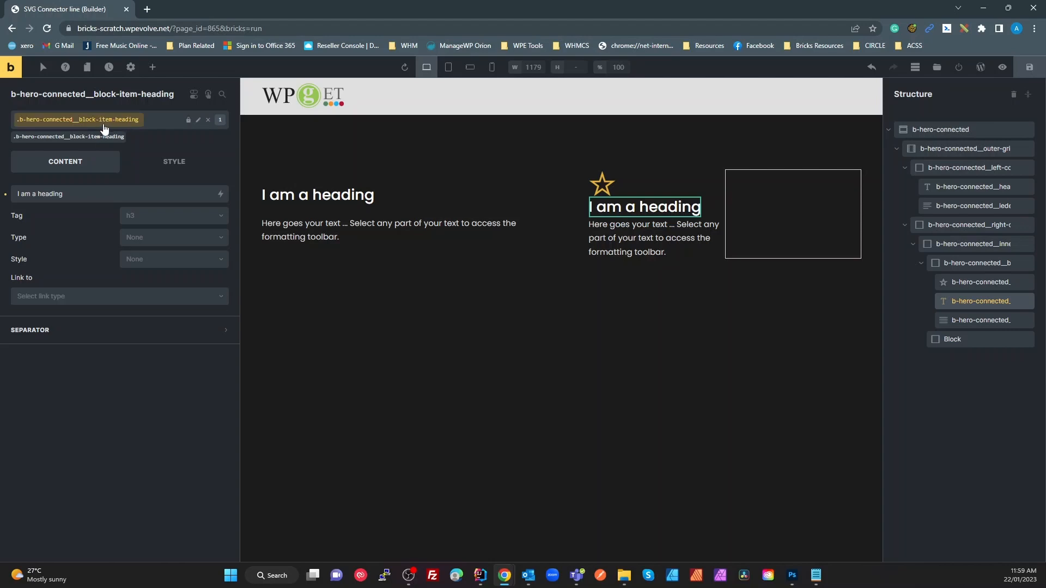
left_click(173, 169)
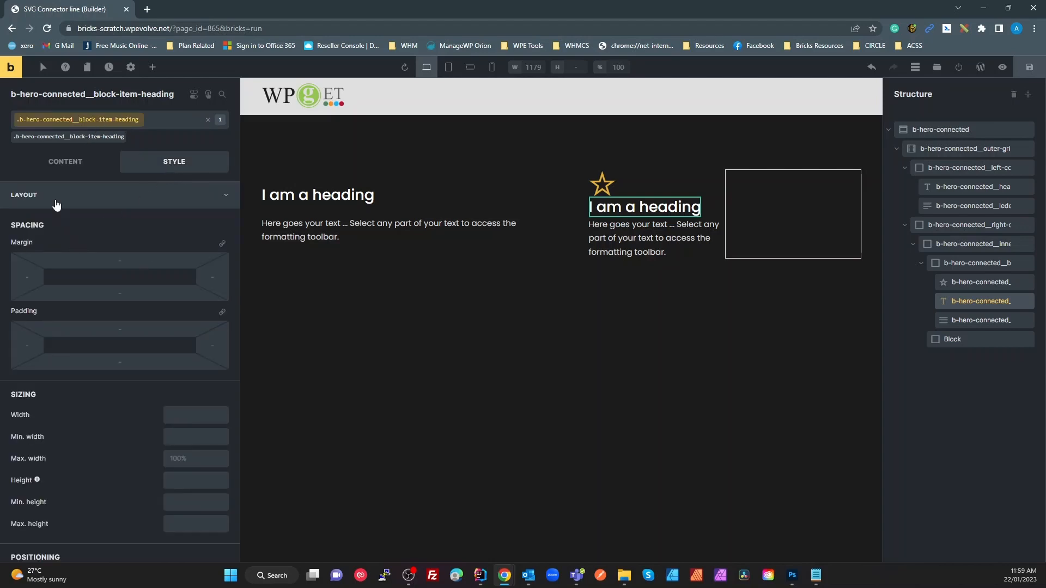
left_click(57, 202)
left_click(63, 224)
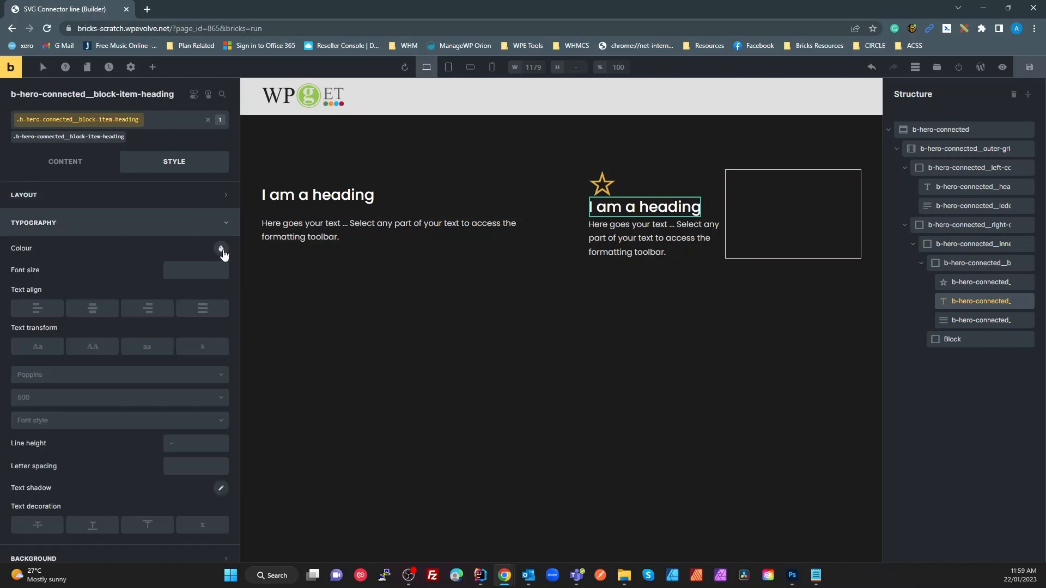
left_click(221, 249)
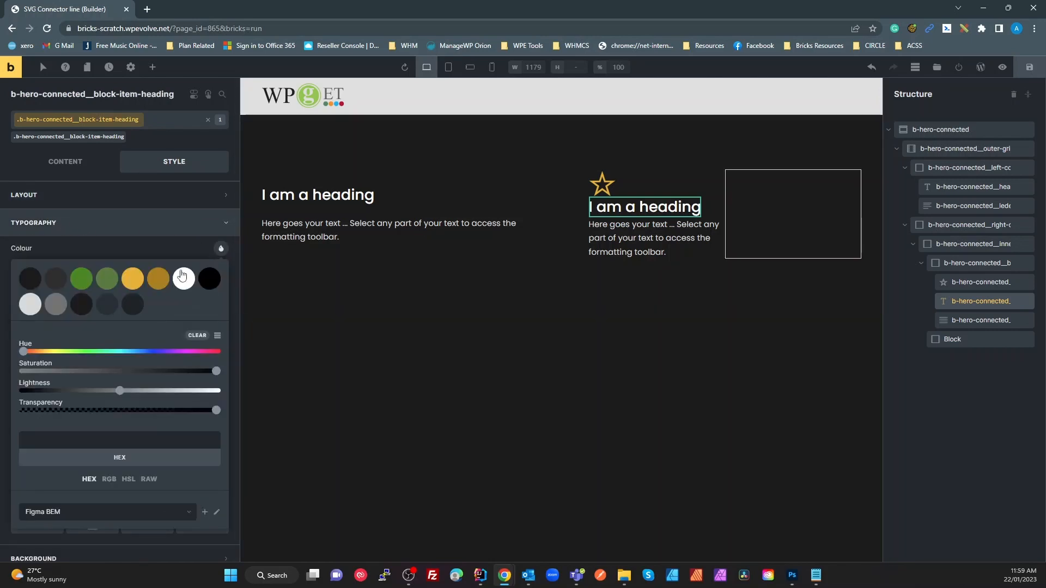
left_click(158, 278)
left_click(171, 253)
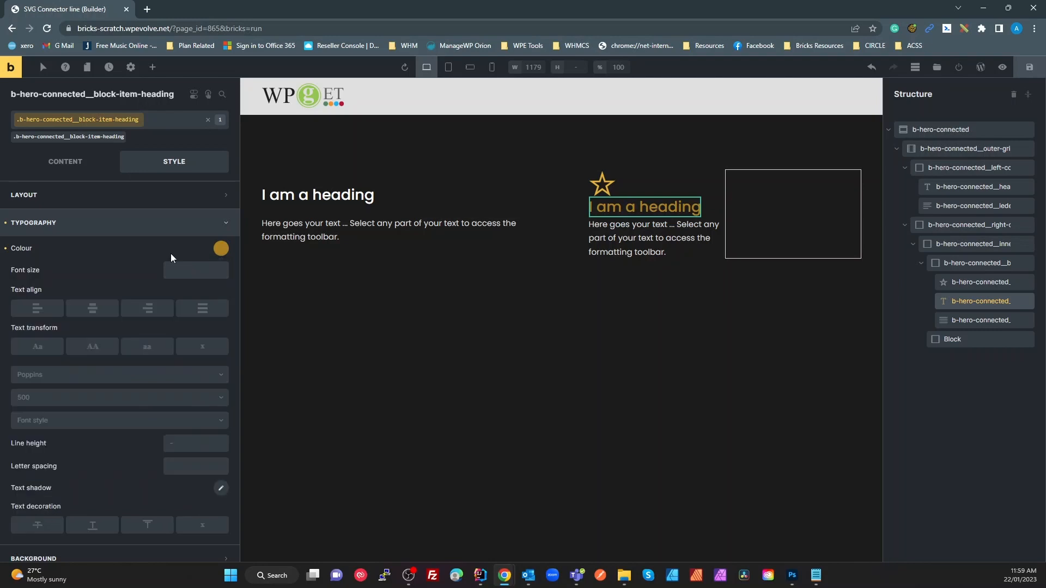
Try font sizes of 1.5rem, 2rem and 2.5rem on the b-hero-connected__block-item-heading class and set it to 2.2rem.
left_click(189, 275)
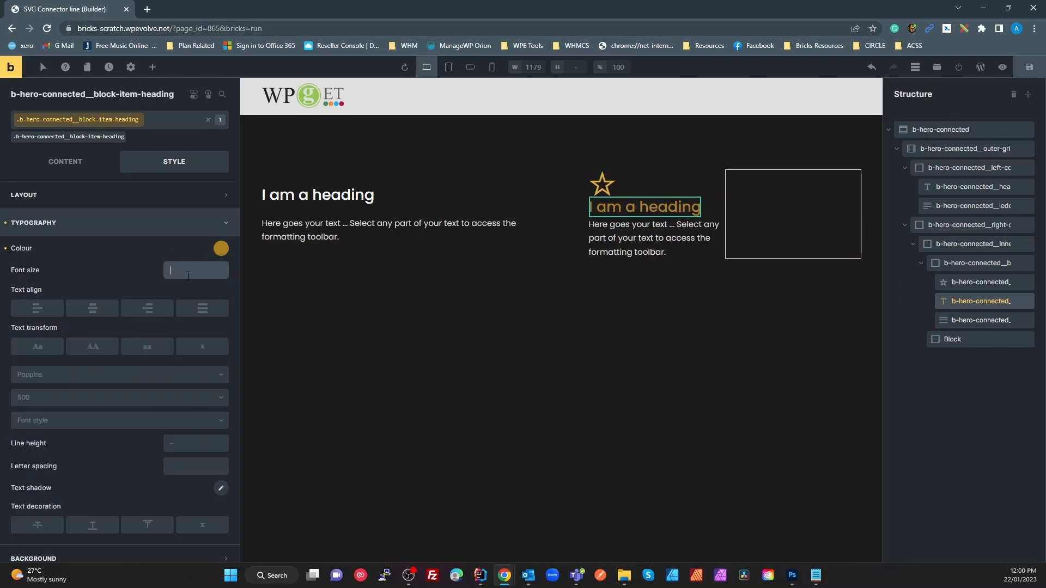
type("1.5rem")
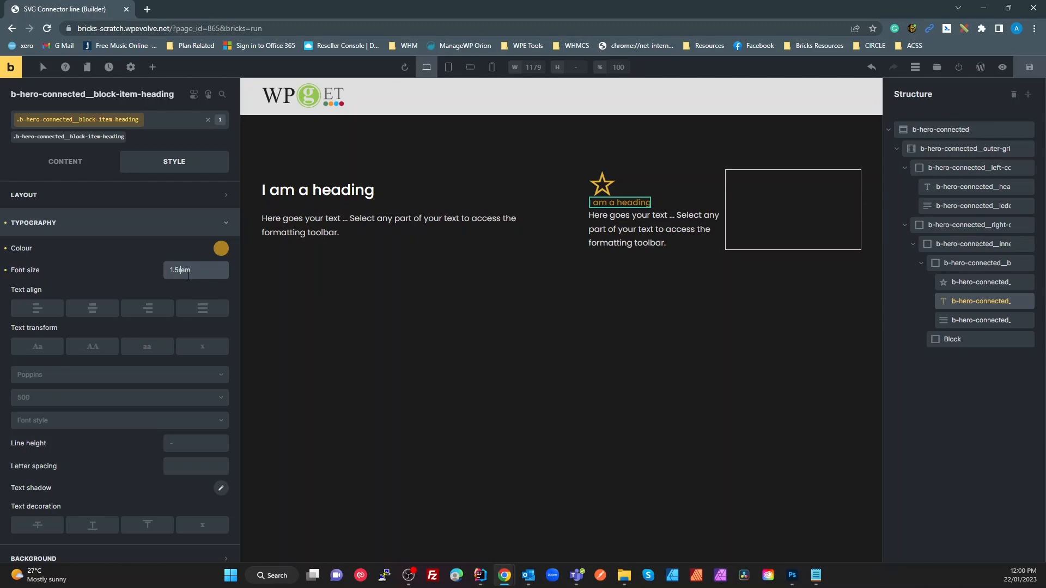
key("Delete")
key("Delete")
key("Delete")
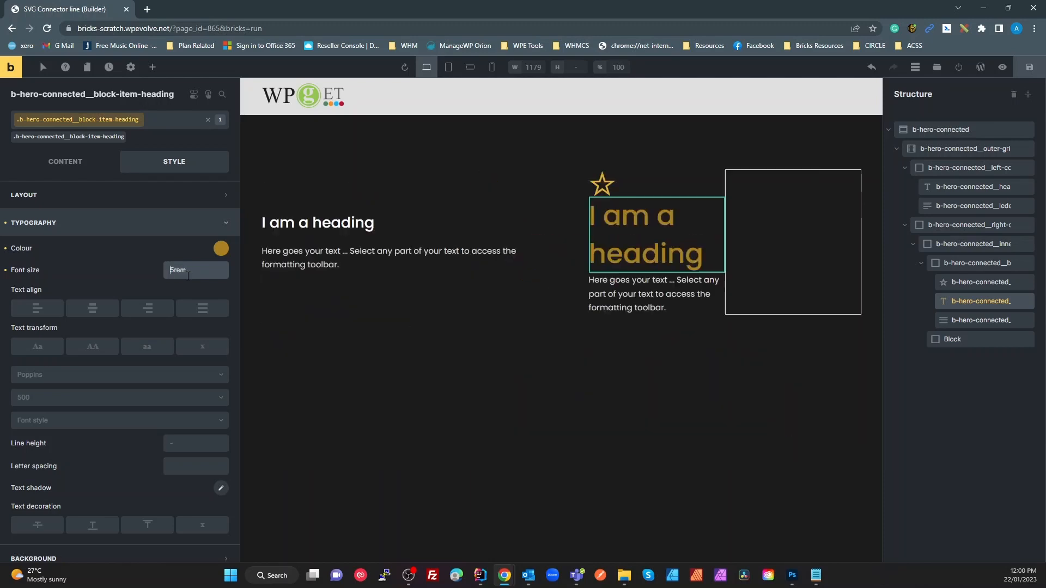
type("2")
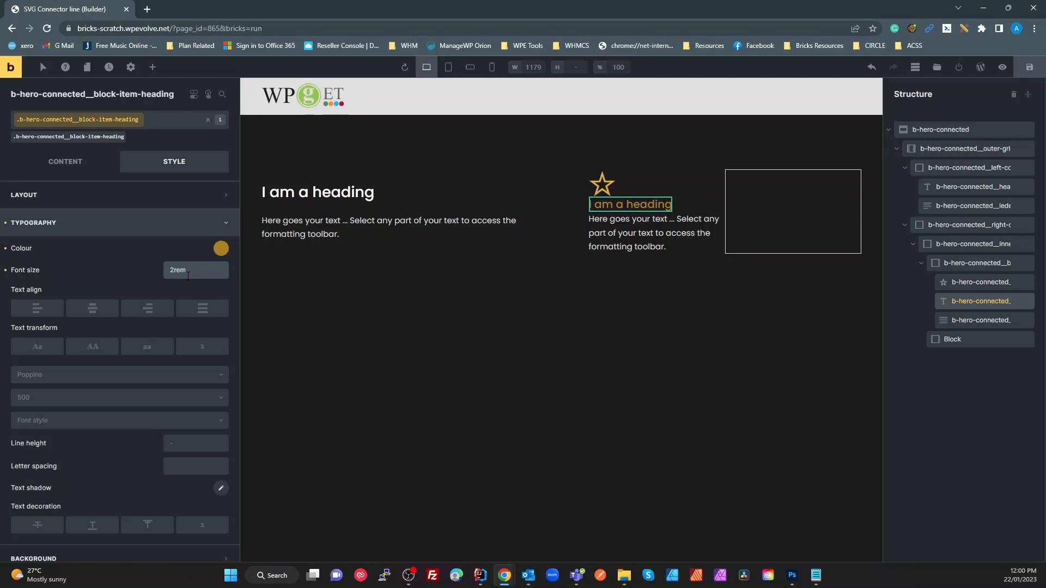
type(".5")
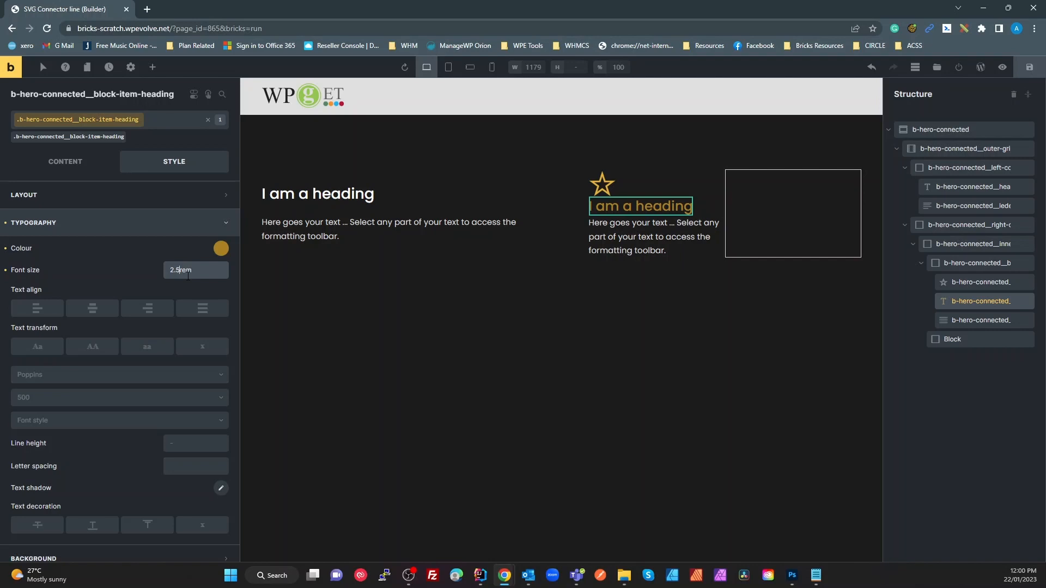
key("BackSpace")
type("2")
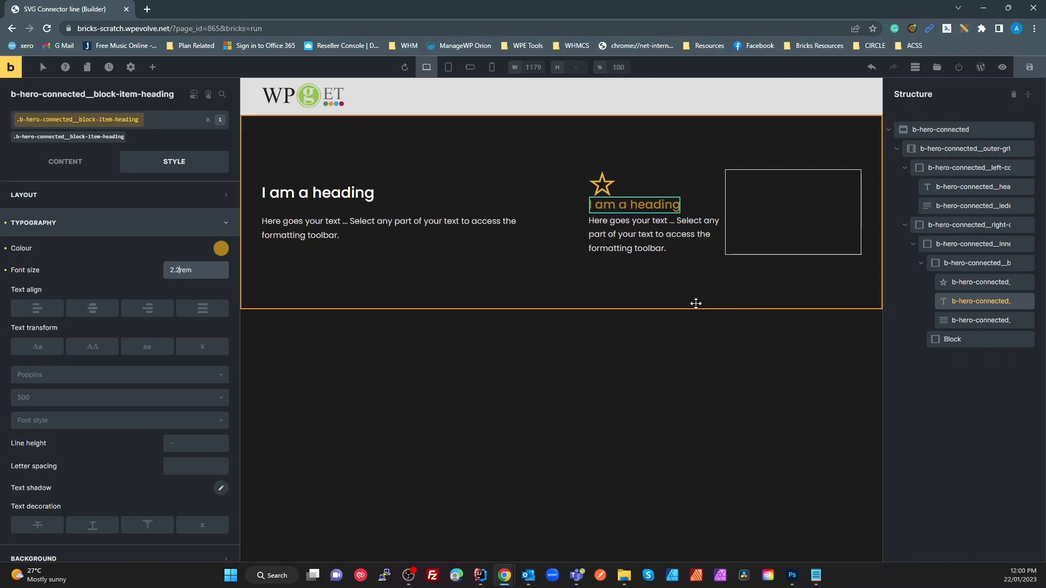
Create the global class b-hero-connected__block-item-text on the first block's text element, matching its element name.
left_click(972, 321)
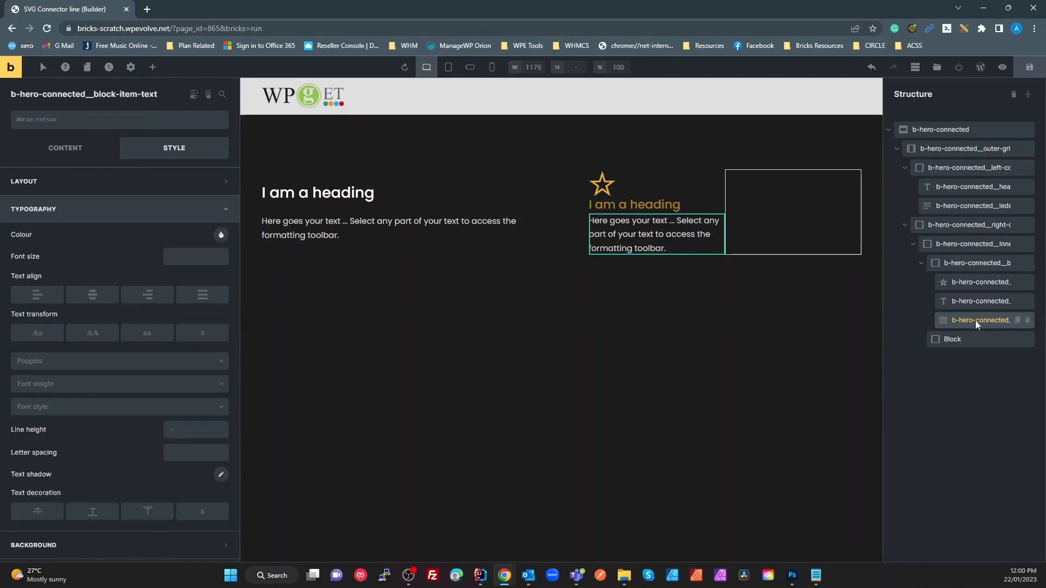
left_click(968, 302)
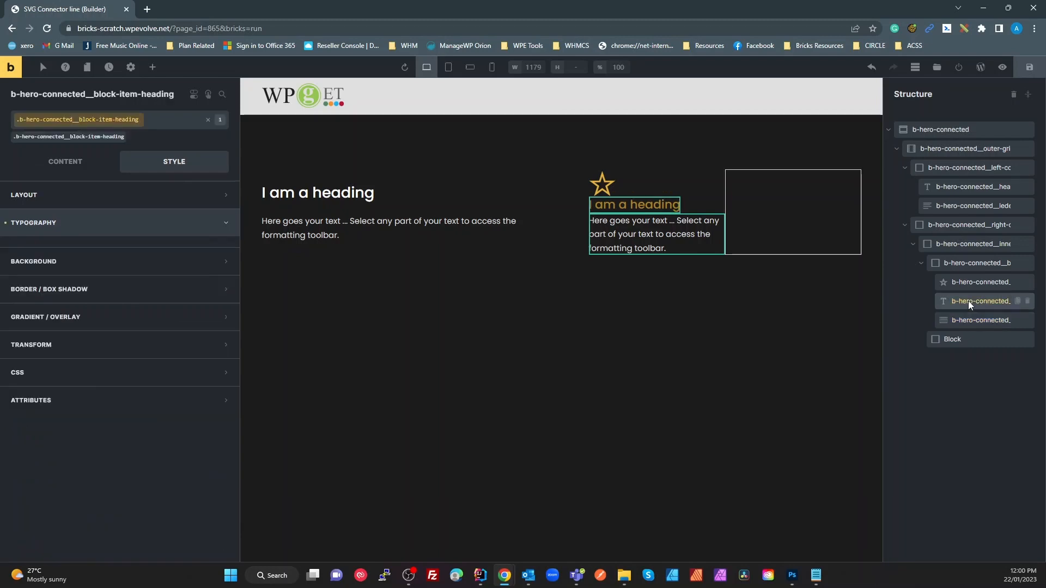
left_click(968, 283)
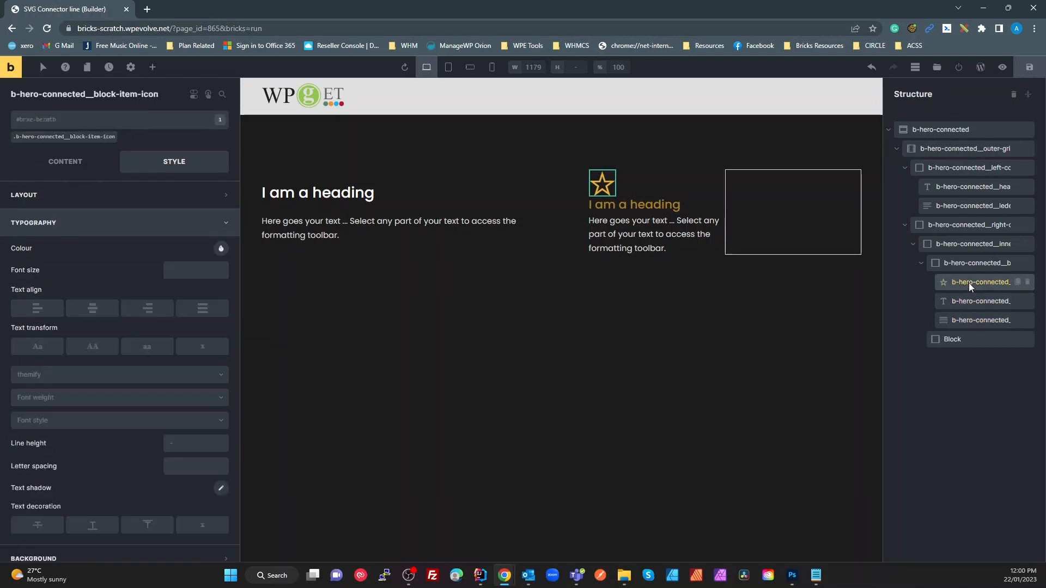
left_click(973, 319)
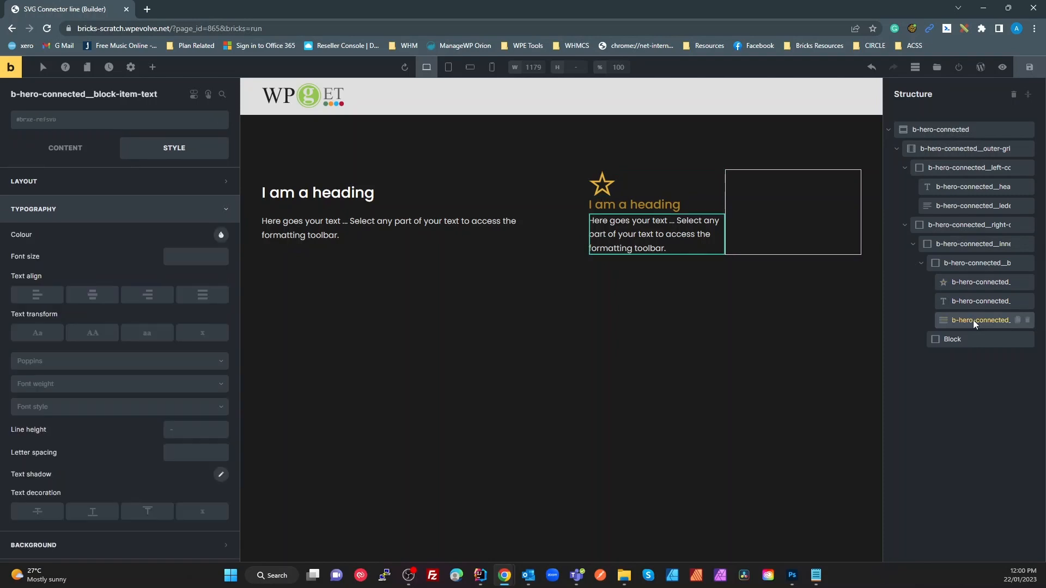
double_click(973, 320)
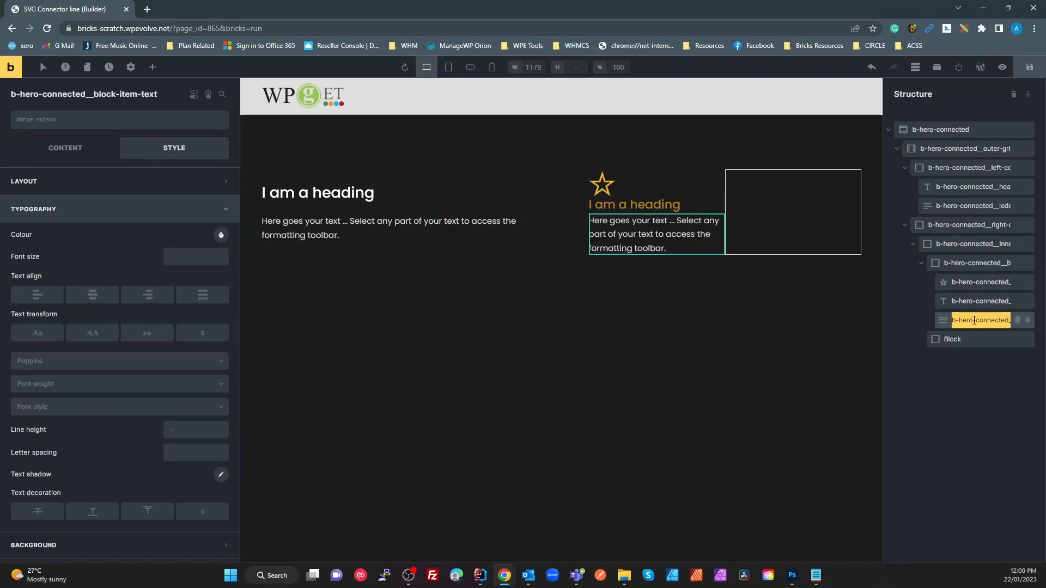
left_click(78, 121)
key("Return")
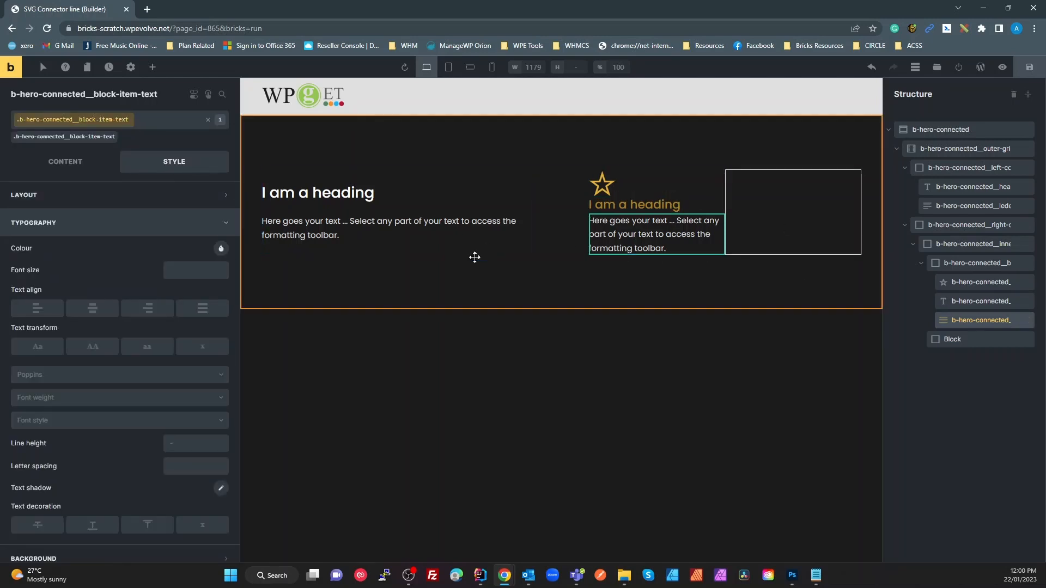
Try the palette's Grey2 as text colour of the b-hero-connected__block-item-text class and set it to Grey1 (#d9d9d9).
left_click(70, 194)
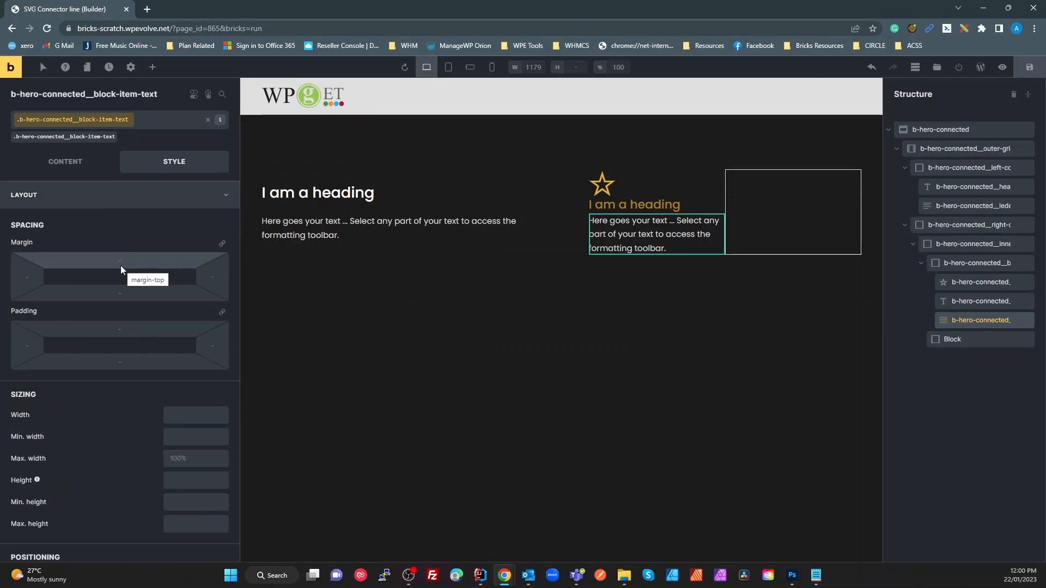
left_click(14, 196)
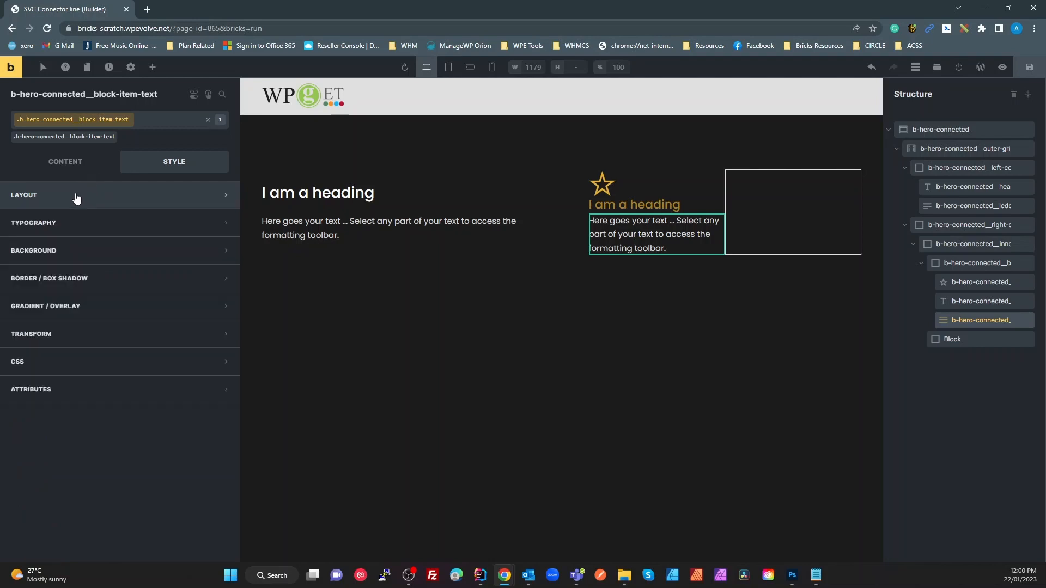
left_click(16, 224)
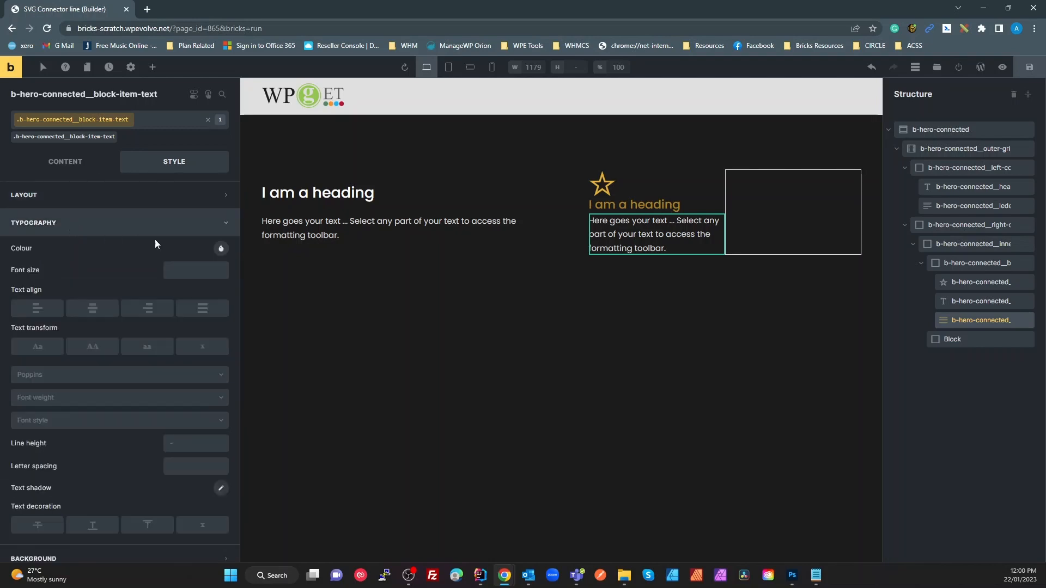
left_click(221, 250)
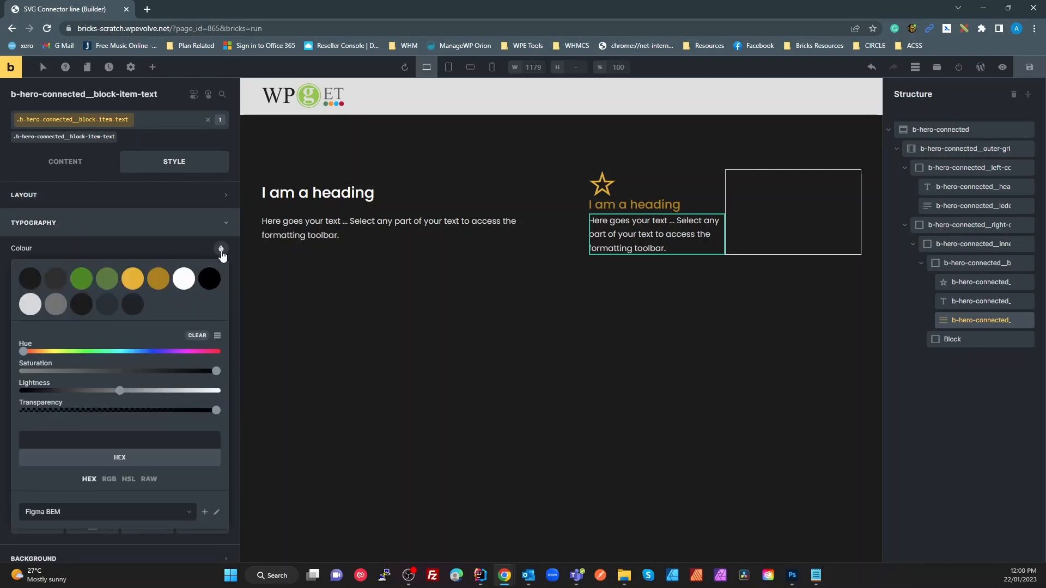
left_click(57, 307)
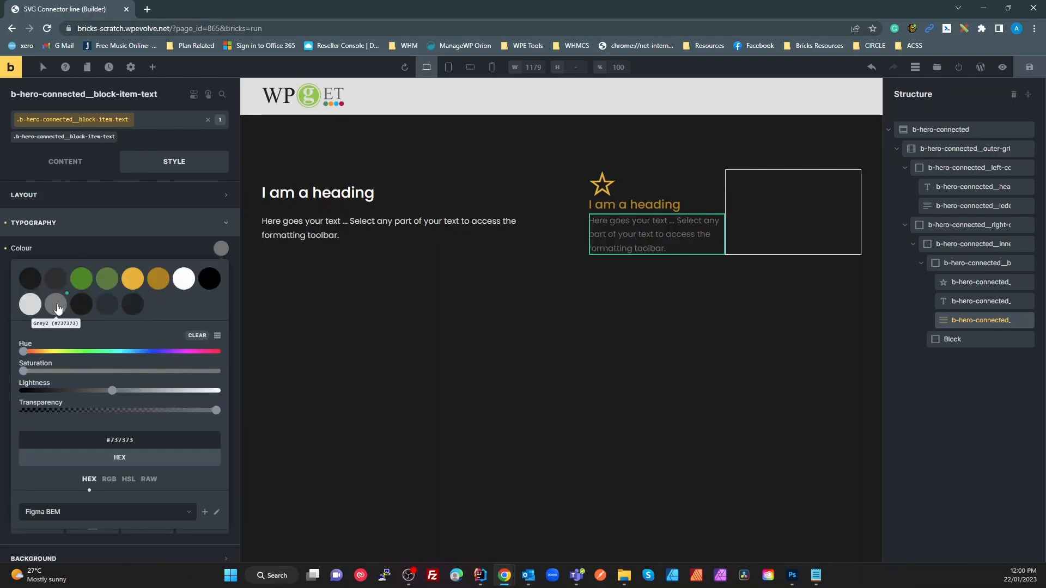
left_click(30, 309)
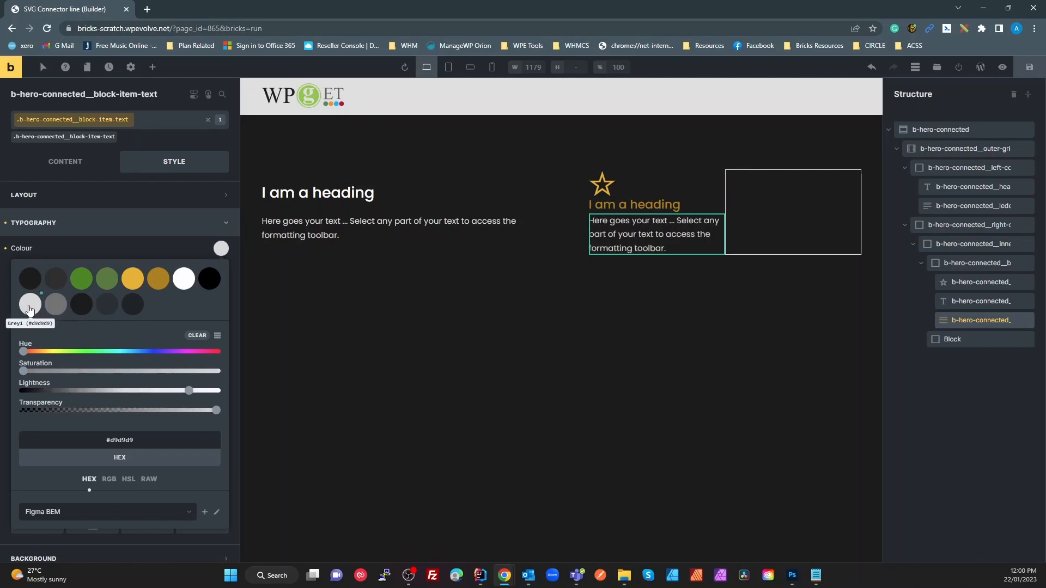
left_click(152, 244)
Try font sizes of 1rem and 1.5rem on the b-hero-connected__block-item-text class and set it to 1.3rem.
left_click(192, 271)
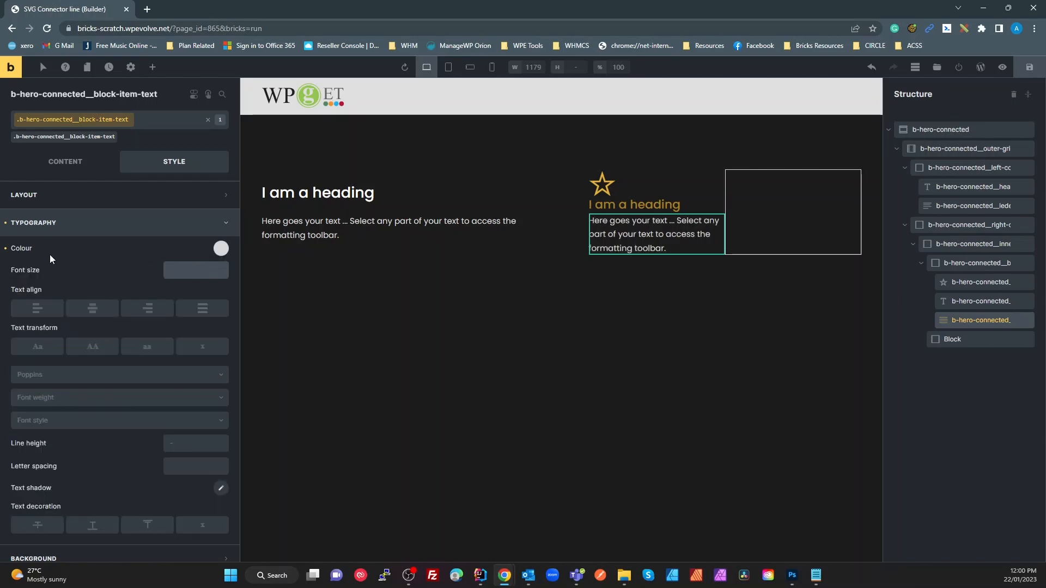
type("1rem")
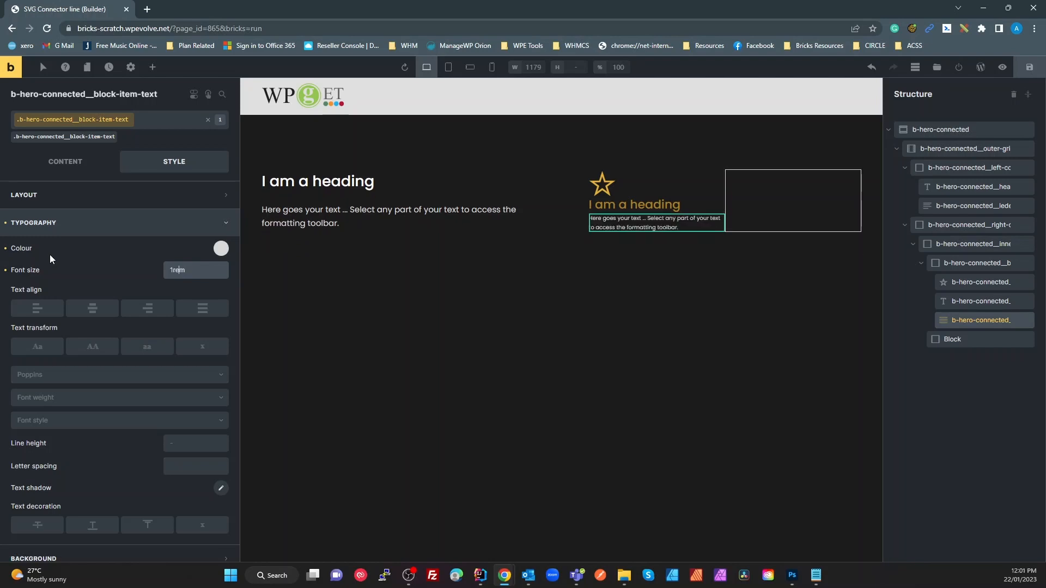
key("Left")
key("Left")
key("Left")
type(".5")
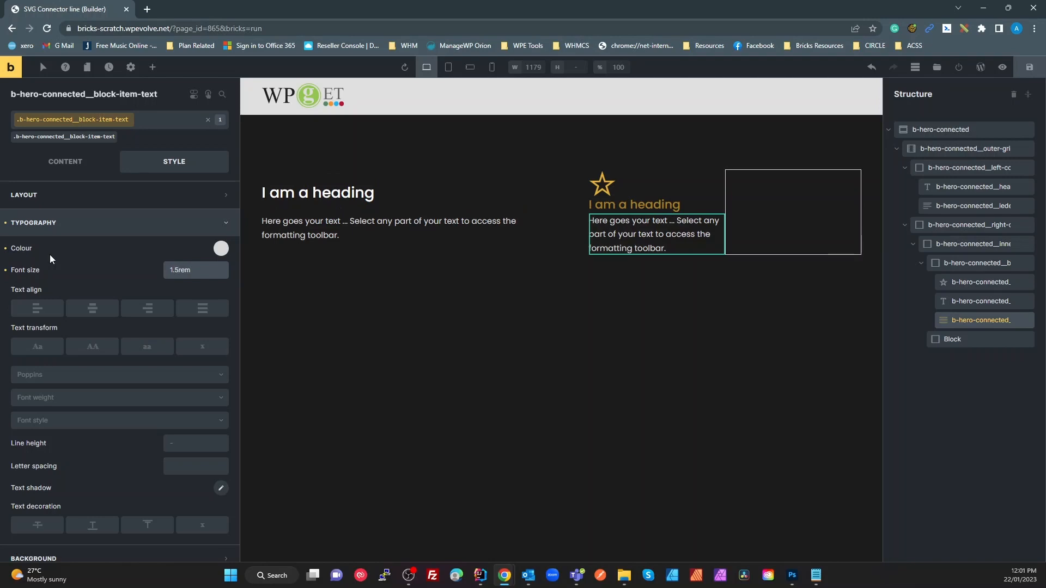
key("BackSpace")
type("3")
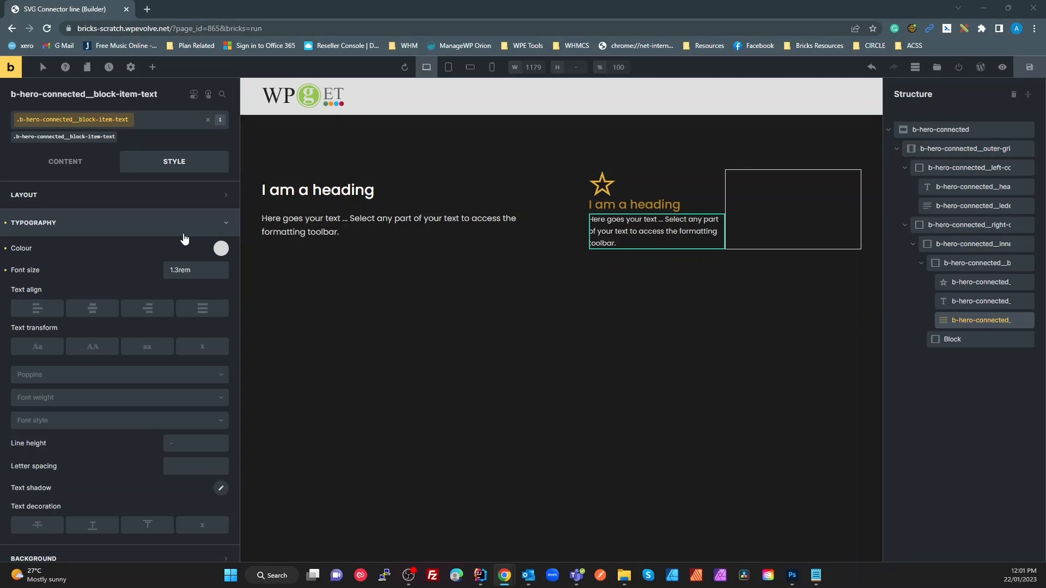
Check the reference design in the forum post and duplicate the empty block in the Bricks inner grid.
key("alt+Tab")
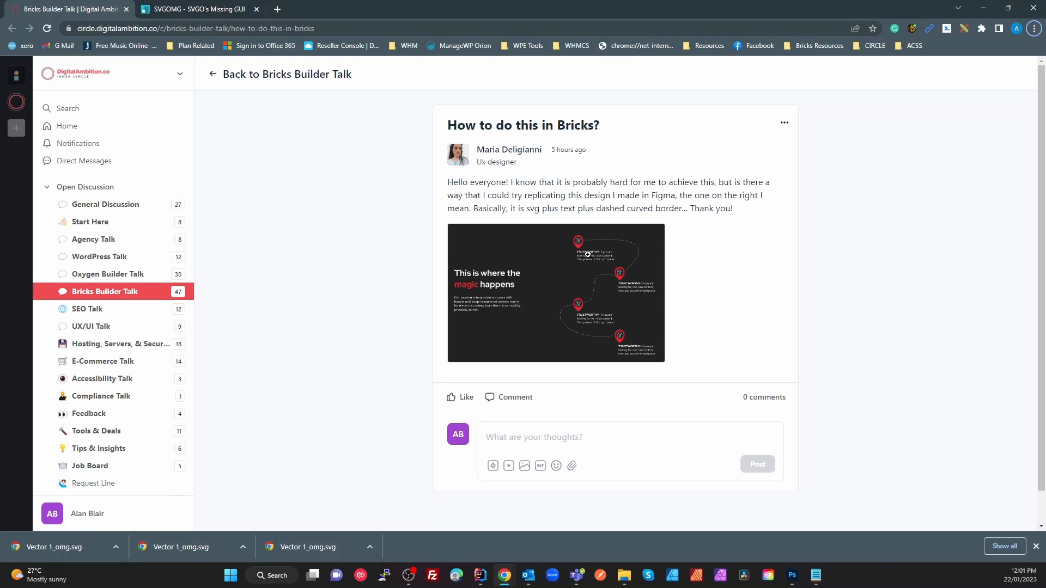
key("alt+Tab")
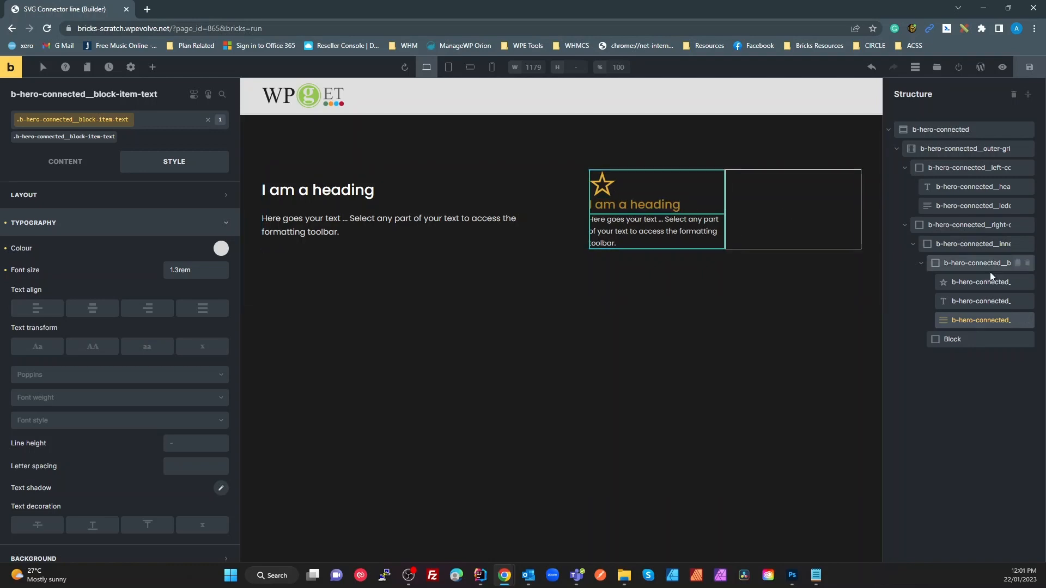
left_click(966, 262)
left_click(957, 245)
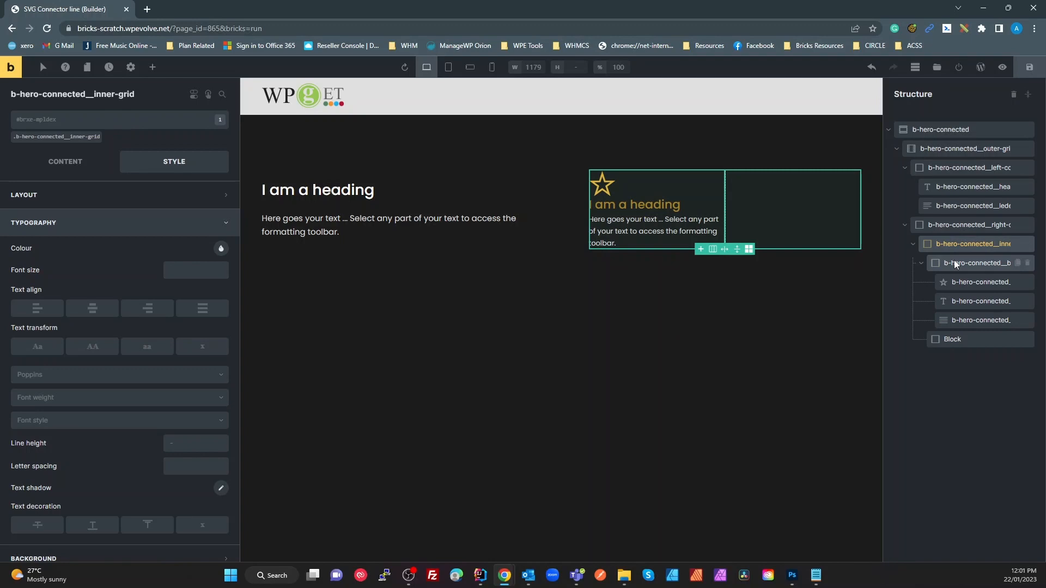
left_click(920, 264)
left_click(947, 284)
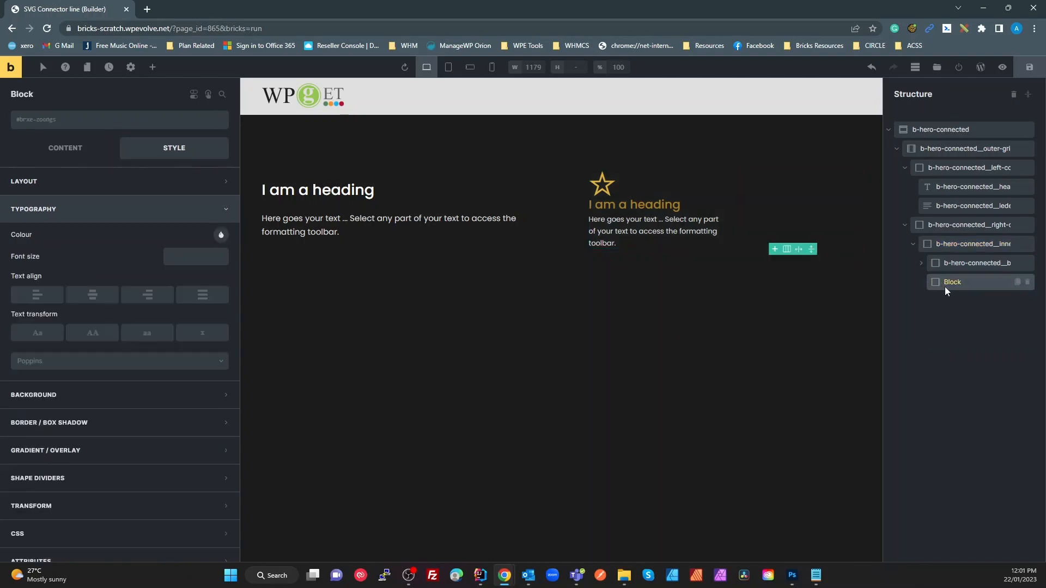
left_click(953, 263)
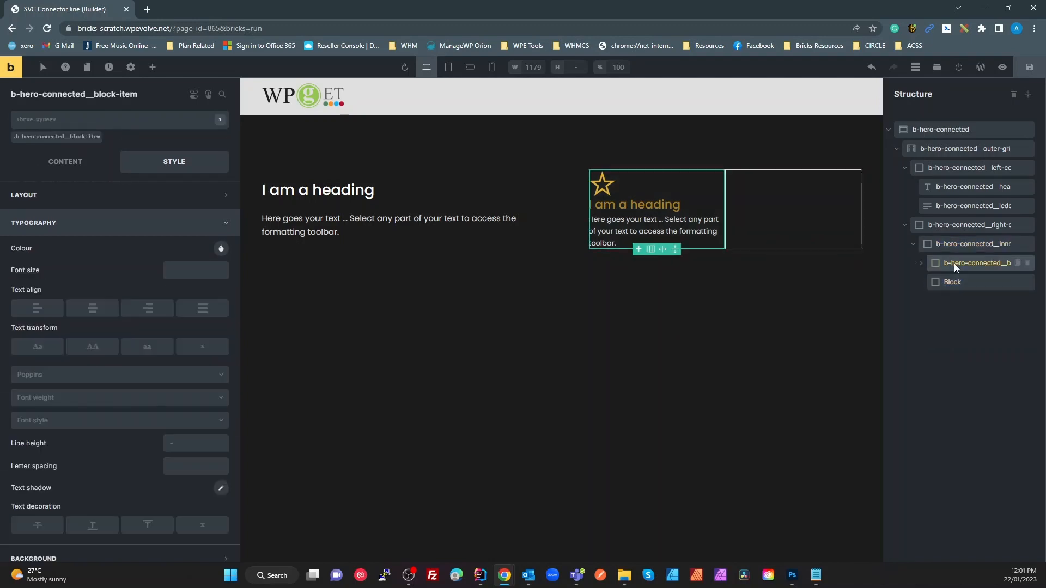
left_click(955, 284)
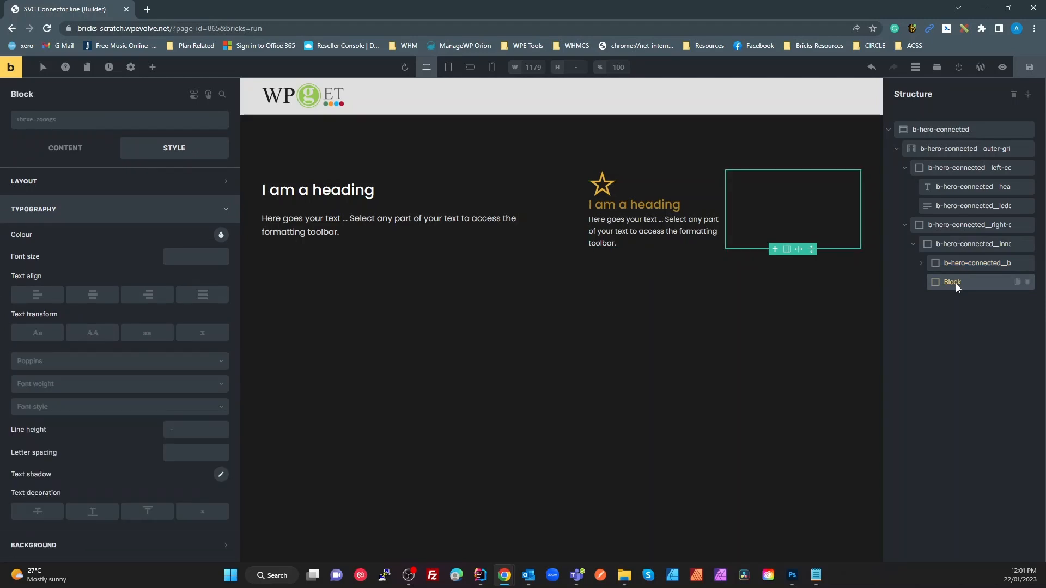
right_click(955, 283)
left_click(950, 329)
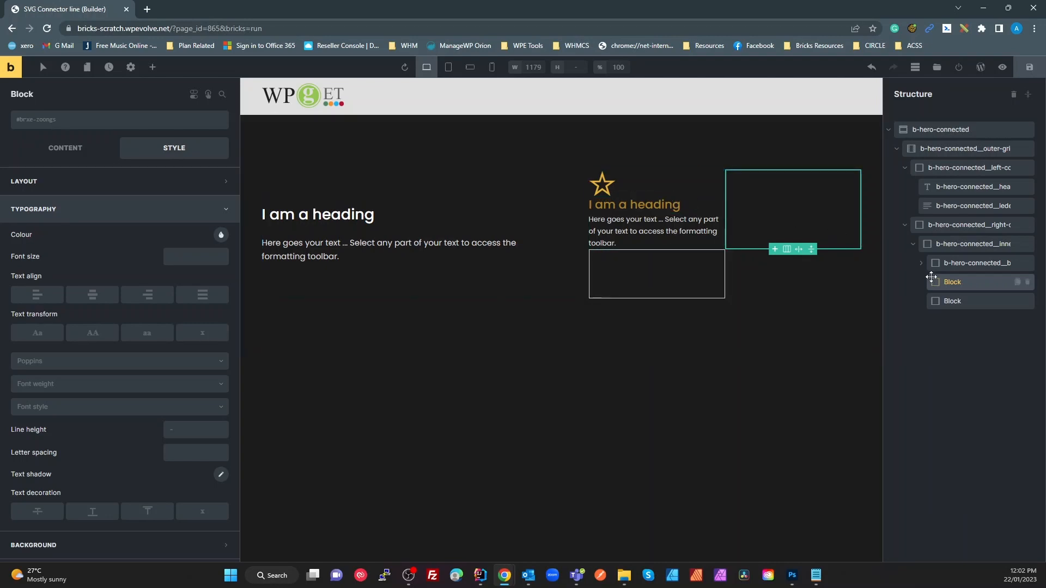
Duplicate the b-hero-connected__block-item block with its icon, heading and text.
left_click(948, 264)
right_click(949, 264)
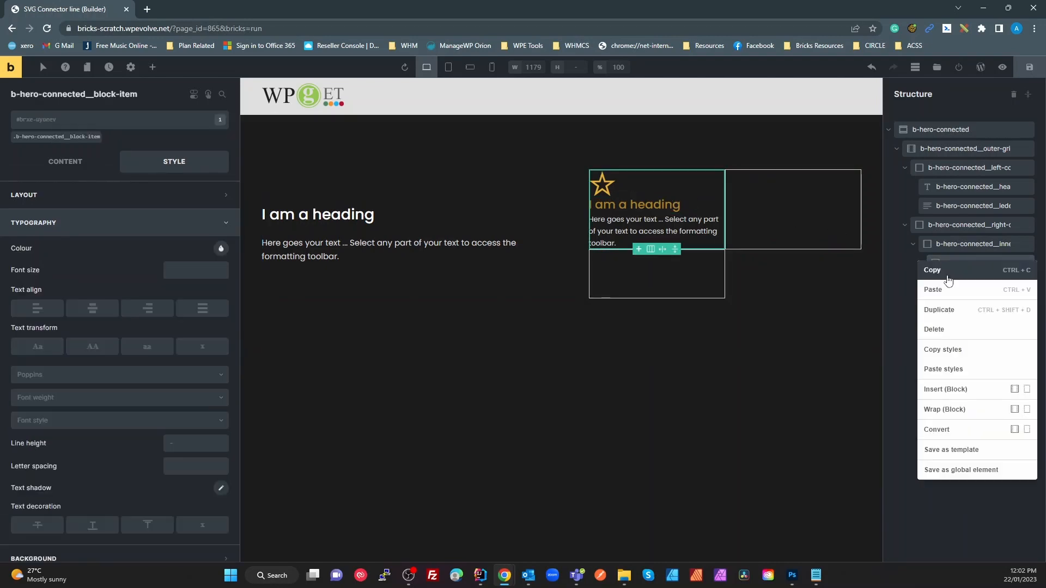
left_click(933, 308)
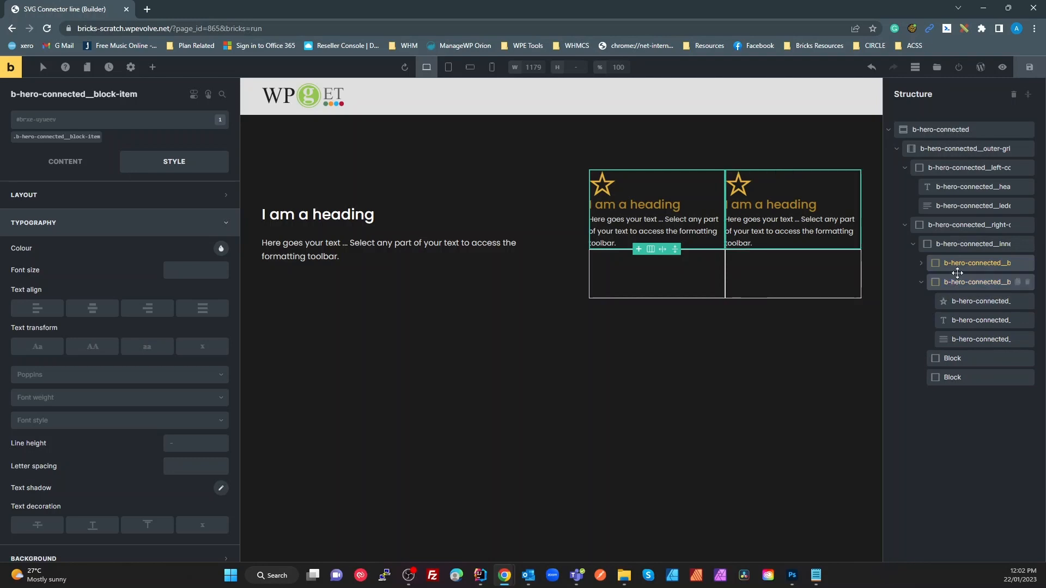
Try to move the first block item between the two empty blocks, and undo the moves.
left_click_drag(950, 267, 960, 380)
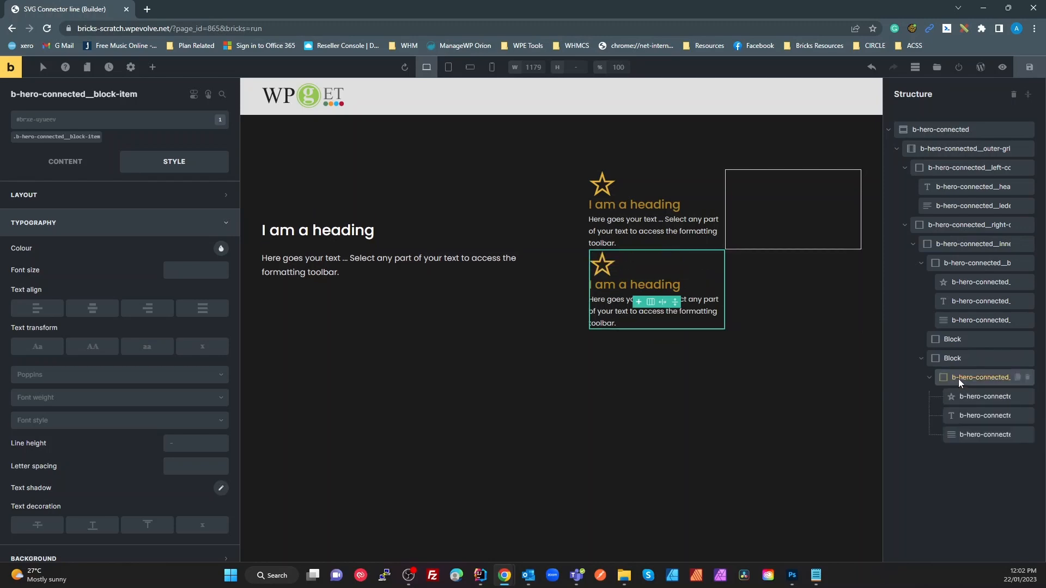
left_click_drag(959, 377, 959, 352)
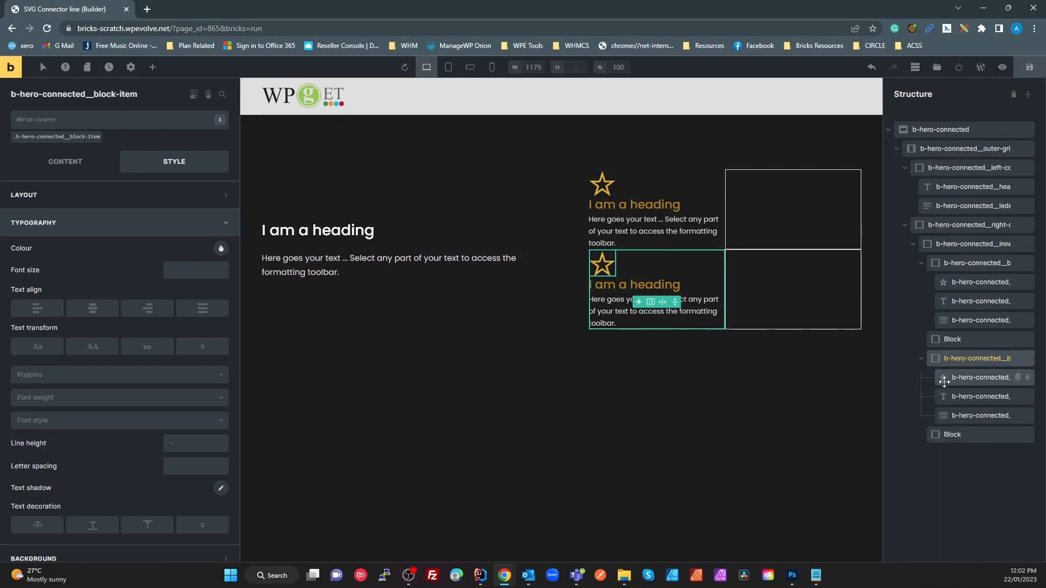
key("ctrl+z")
key("ctrl+z")
key("ctrl+z")
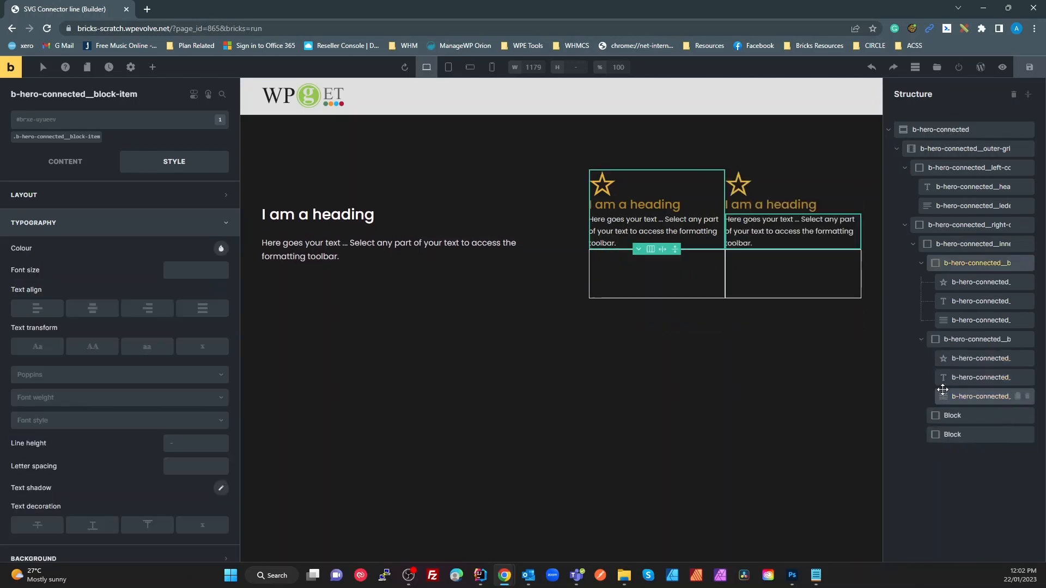
Try to move the second block item below the first empty block and lift it back out to the inner grid.
left_click(691, 281)
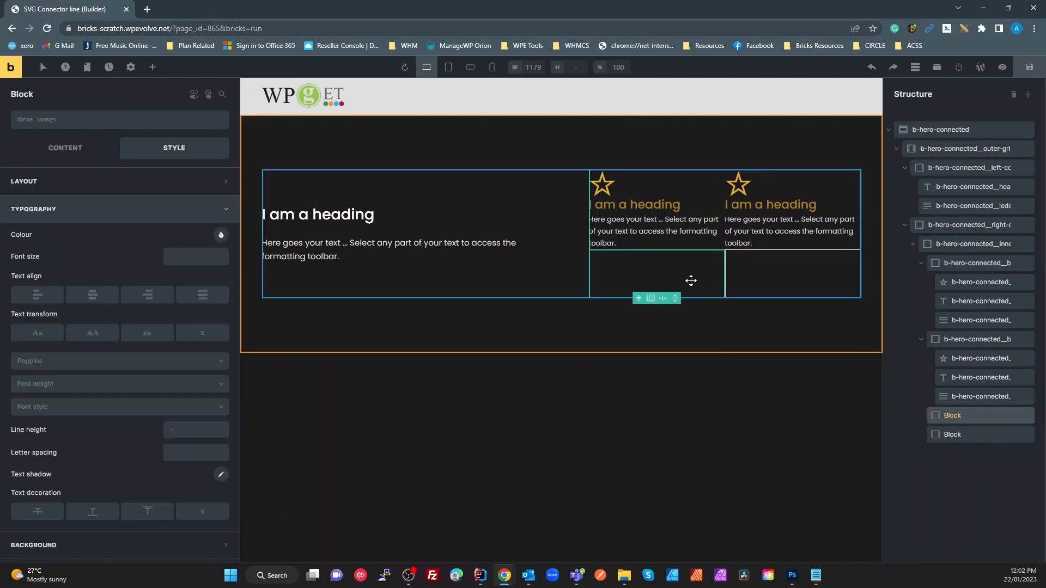
left_click(959, 433)
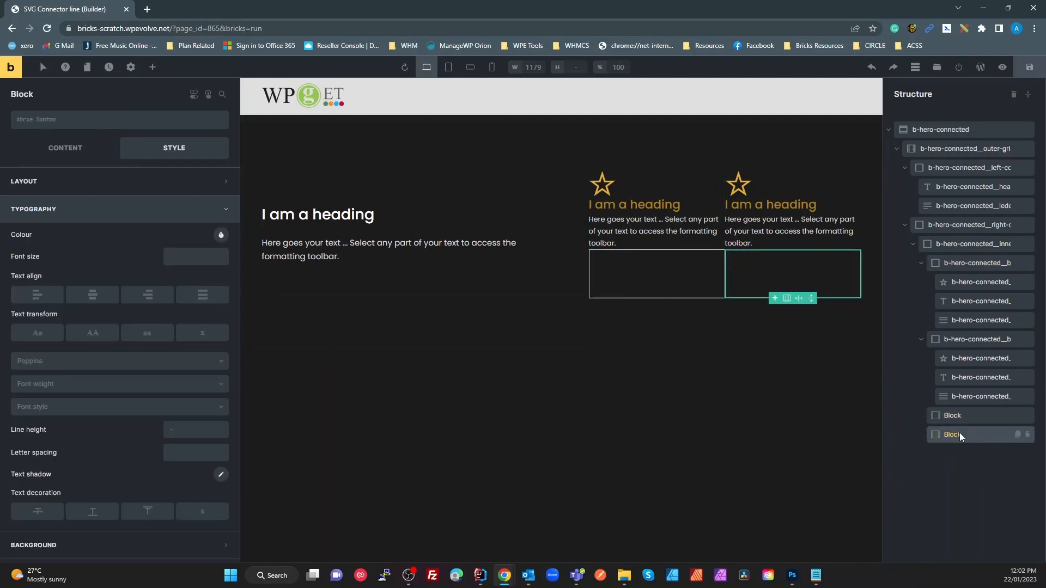
left_click(957, 416)
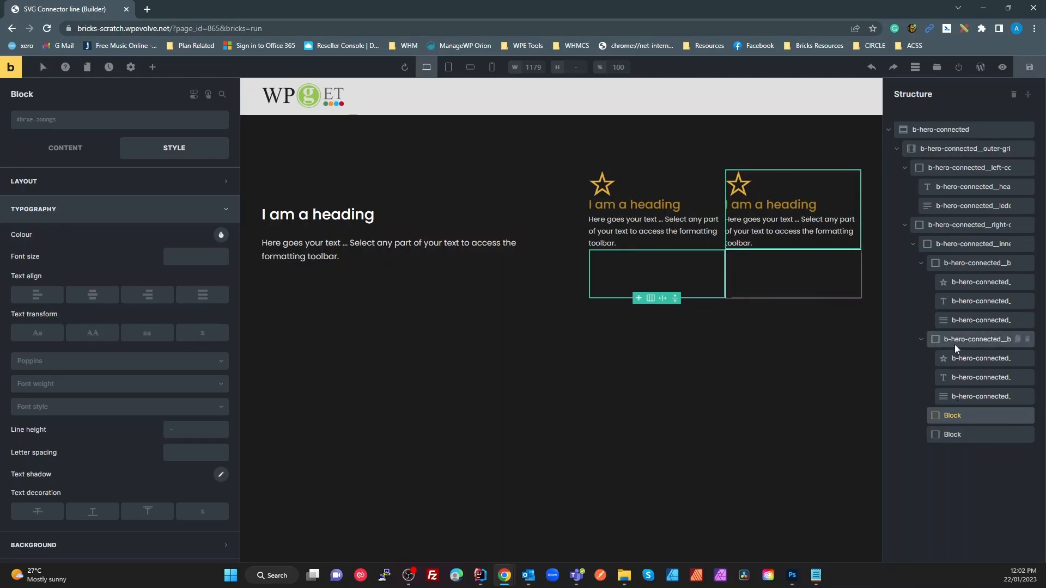
left_click_drag(954, 344, 960, 419)
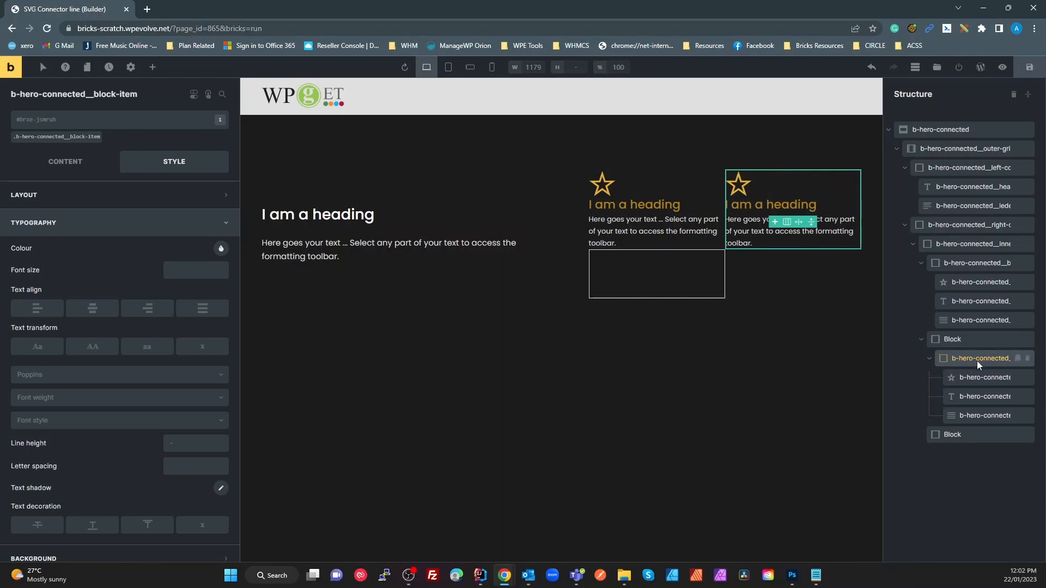
left_click_drag(965, 357, 939, 340)
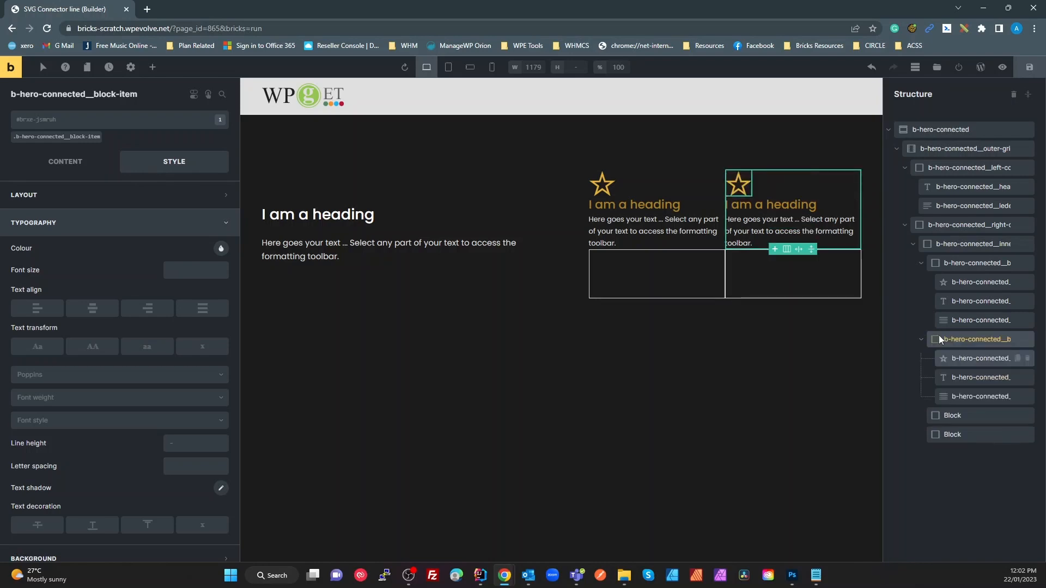
Move the first empty block between the two block items, and select the last empty block.
left_click_drag(945, 418, 926, 338)
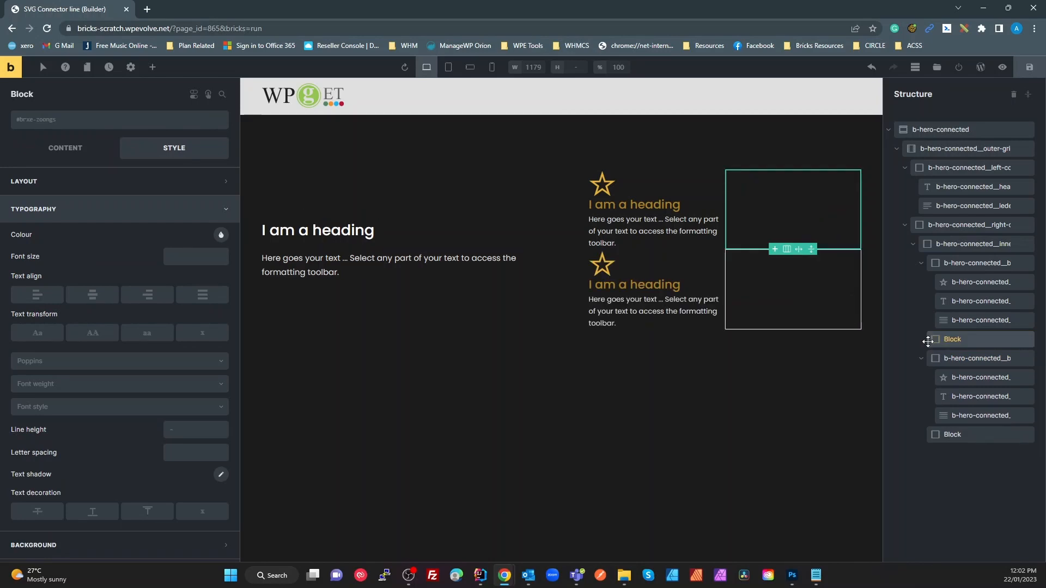
left_click(951, 439)
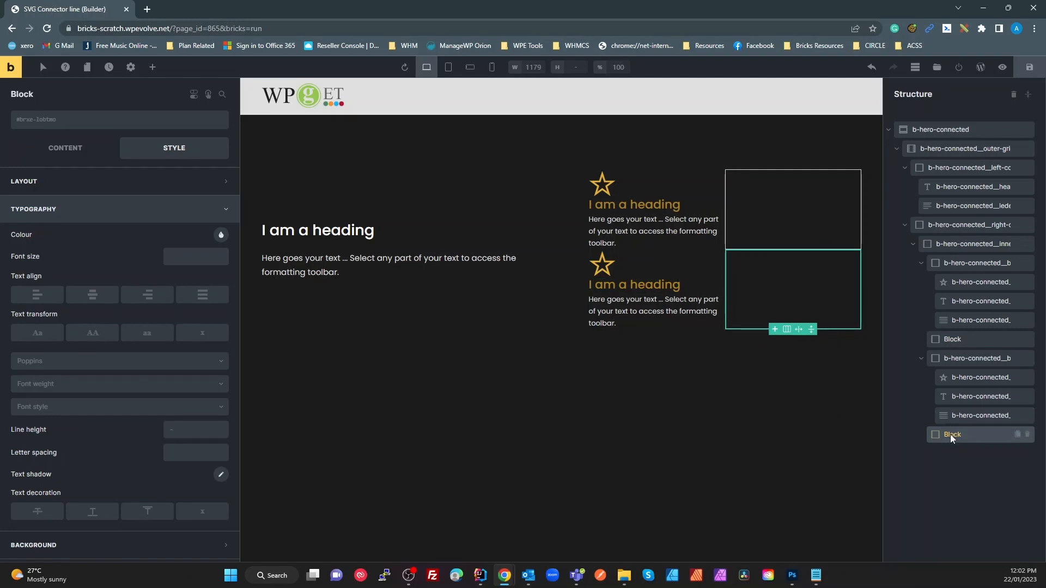
Move the last empty block above the second block item, and collapse both block items in the structure.
left_click_drag(951, 439, 930, 356)
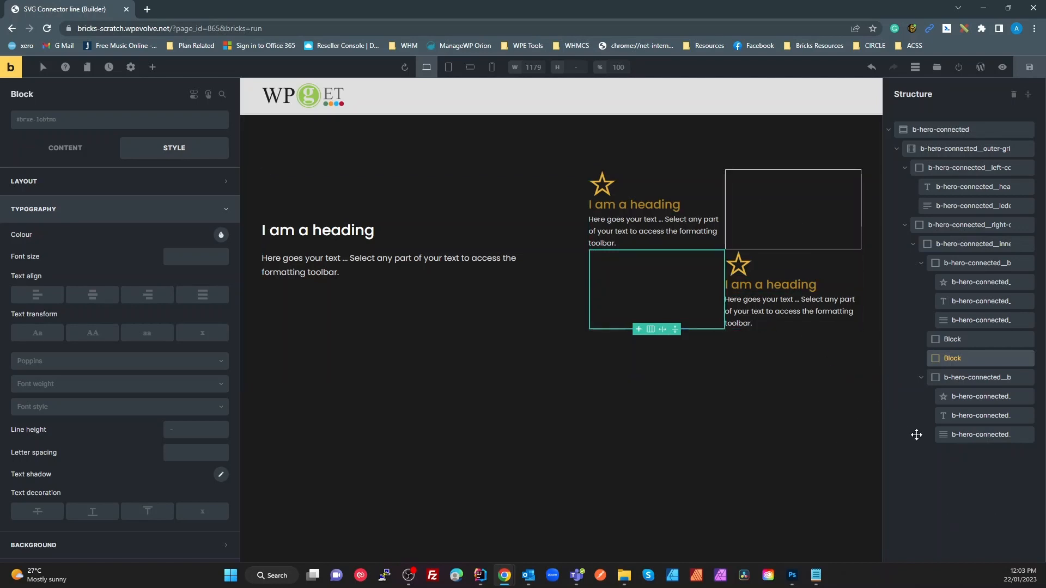
left_click(920, 376)
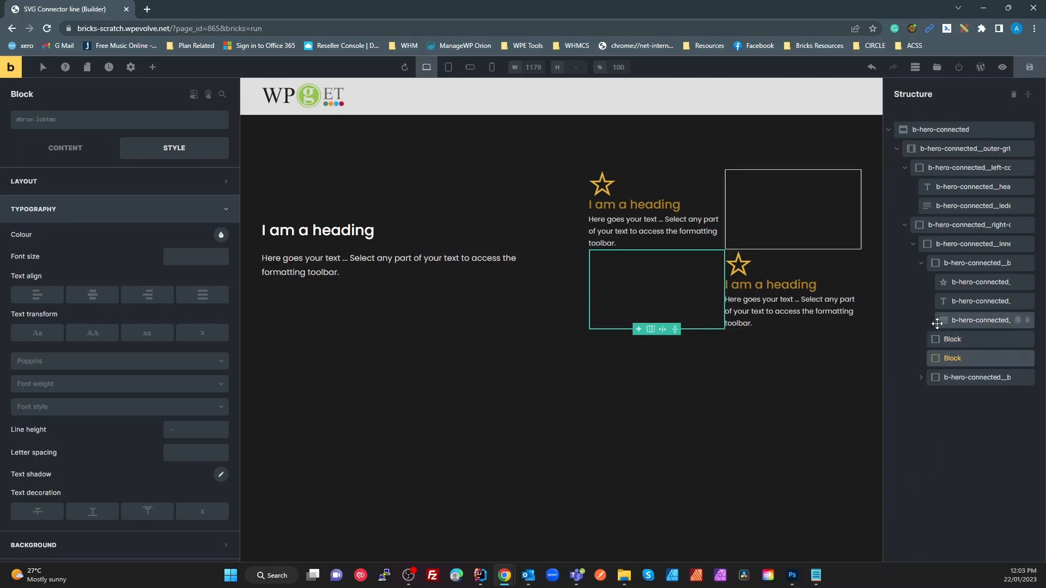
left_click(921, 266)
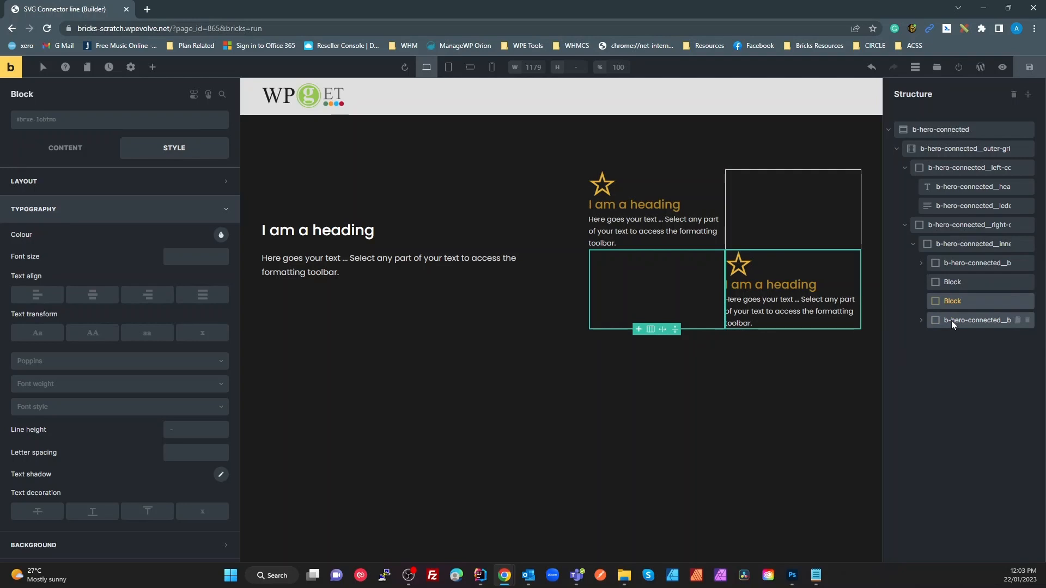
Duplicate the second block item, then duplicate the empty block above it and place that copy at the end of the inner grid.
right_click(952, 325)
left_click(941, 371)
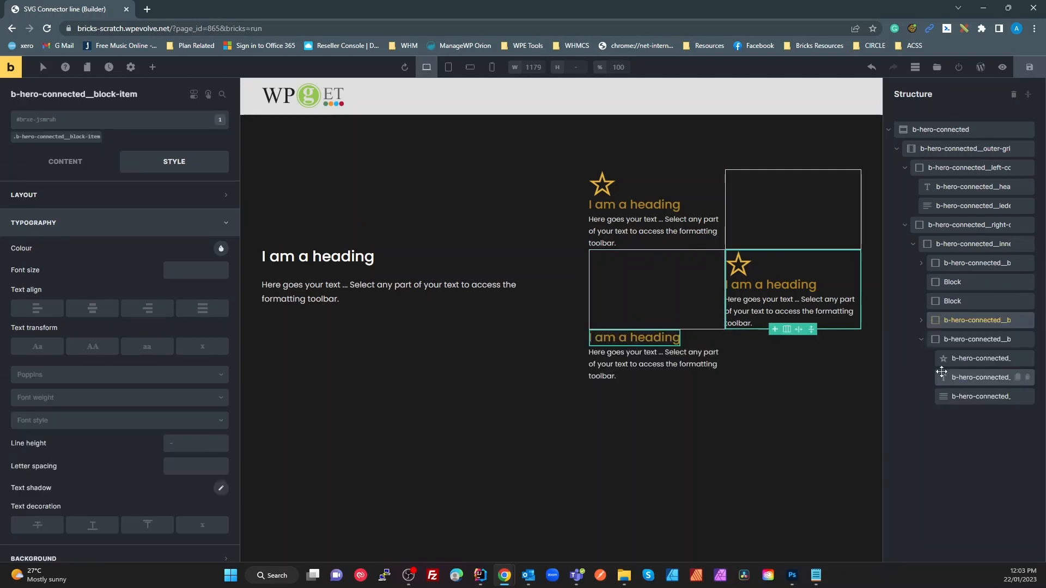
left_click(953, 303)
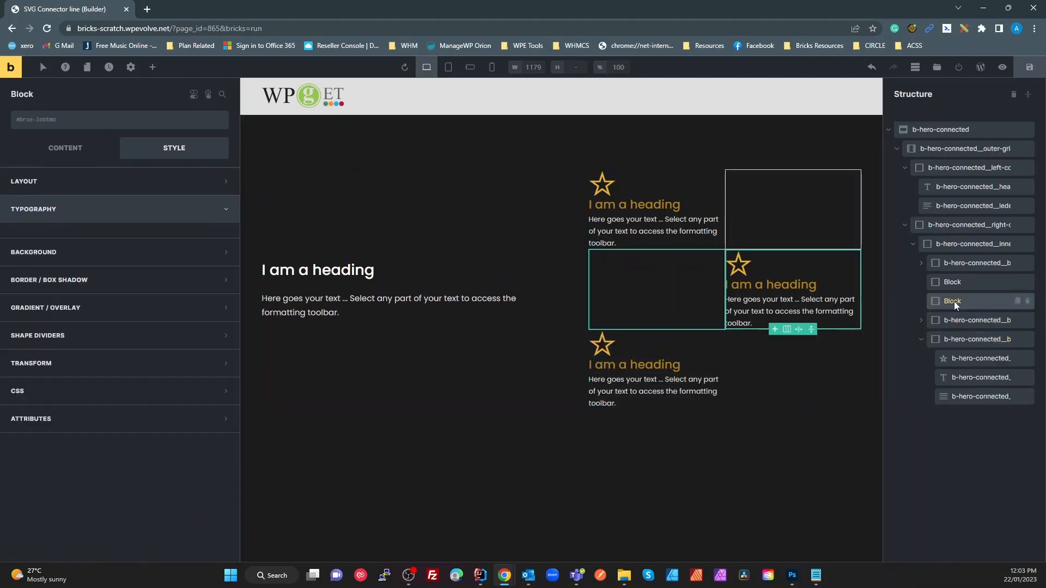
right_click(954, 305)
left_click(940, 348)
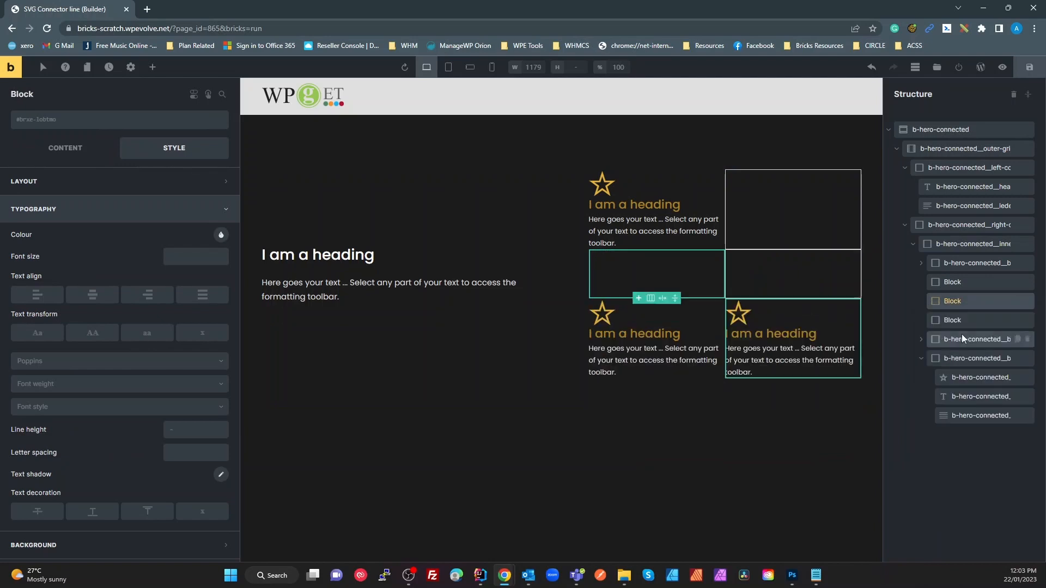
left_click_drag(959, 321, 925, 423)
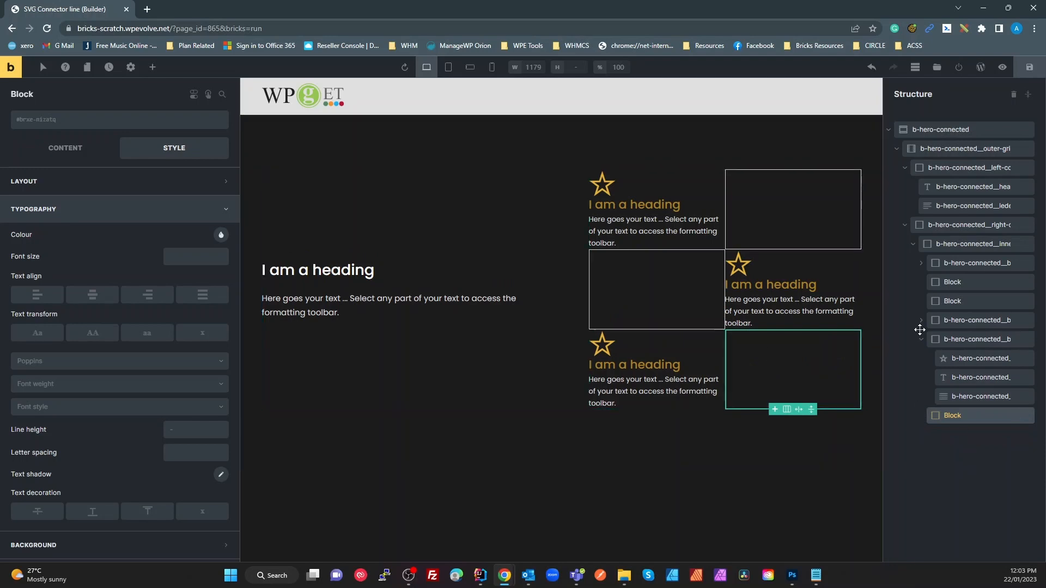
Duplicate the last empty block, and duplicate the third block item with its icon, heading and text.
right_click(957, 417)
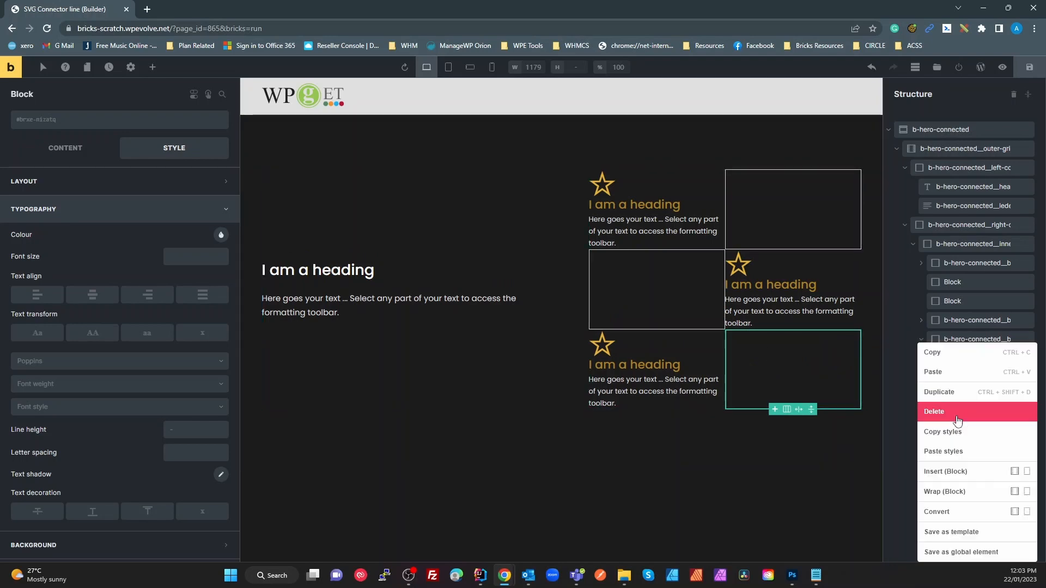
left_click(945, 392)
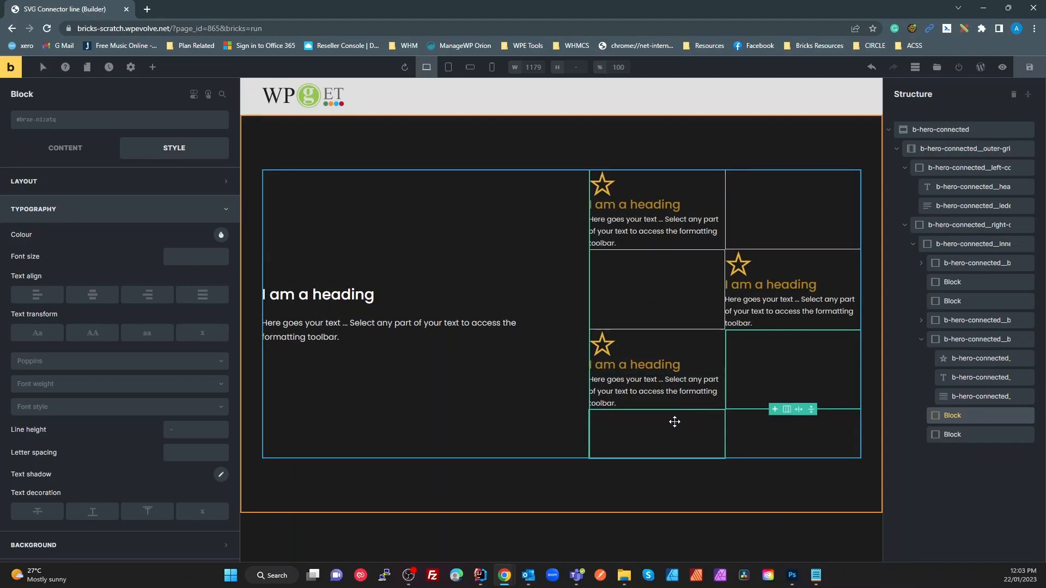
left_click(920, 340)
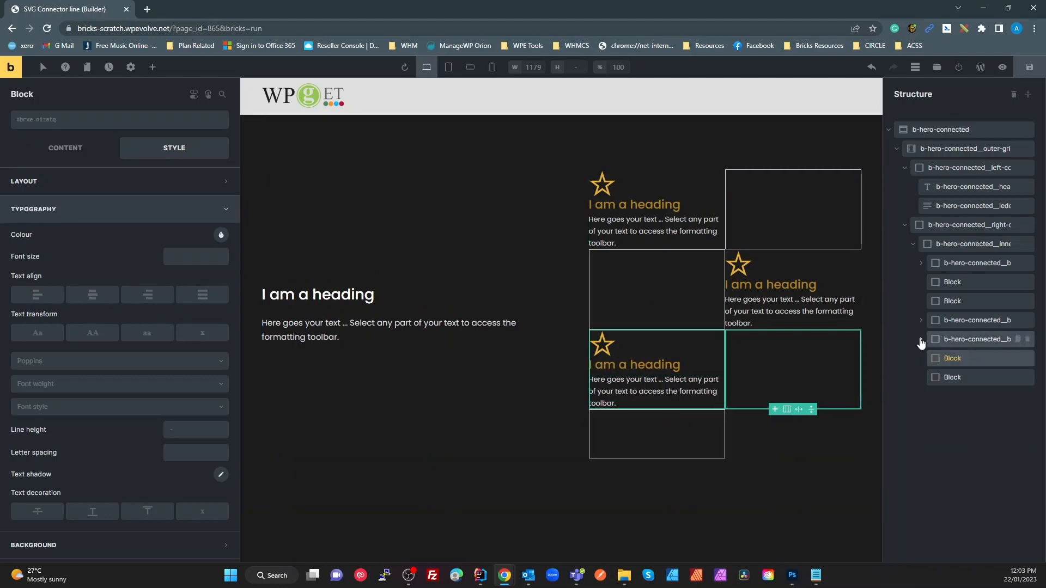
left_click(947, 339)
right_click(946, 340)
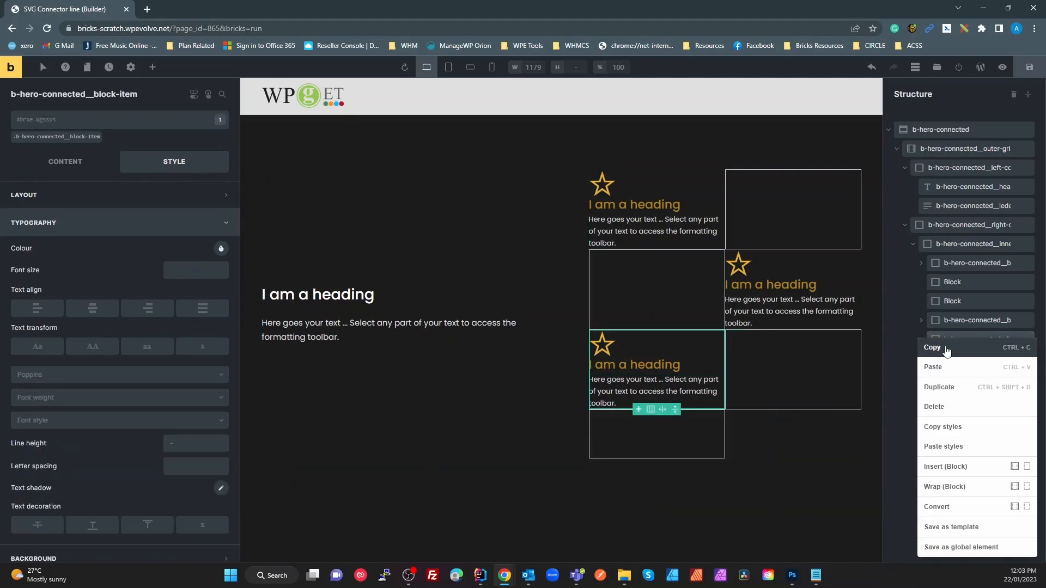
left_click(942, 392)
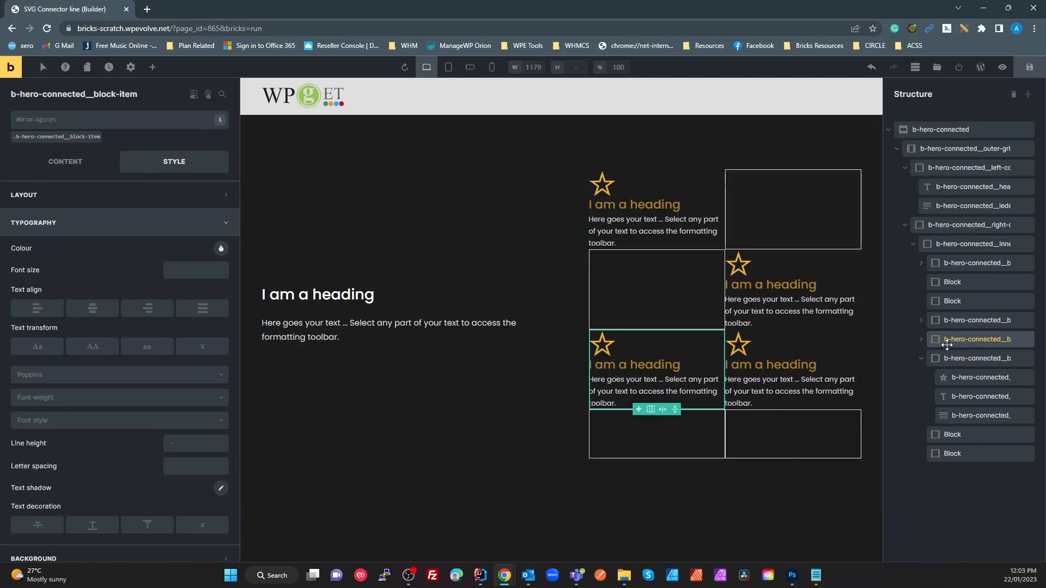
Move the second of the two adjacent filled block items to the end of the inner grid and compare the layout with the reference design.
left_click_drag(944, 341, 934, 466)
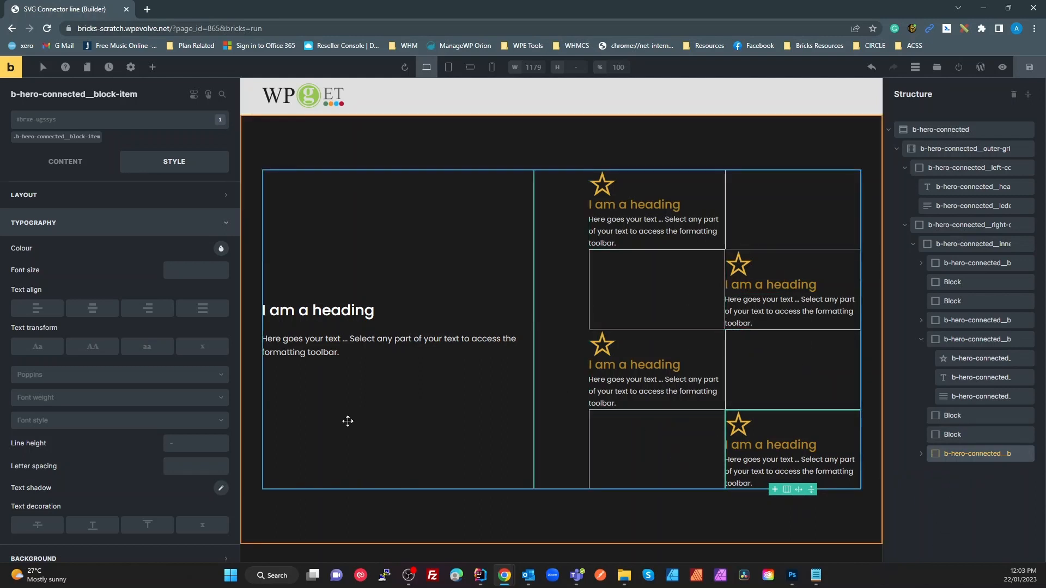
key("alt+Tab")
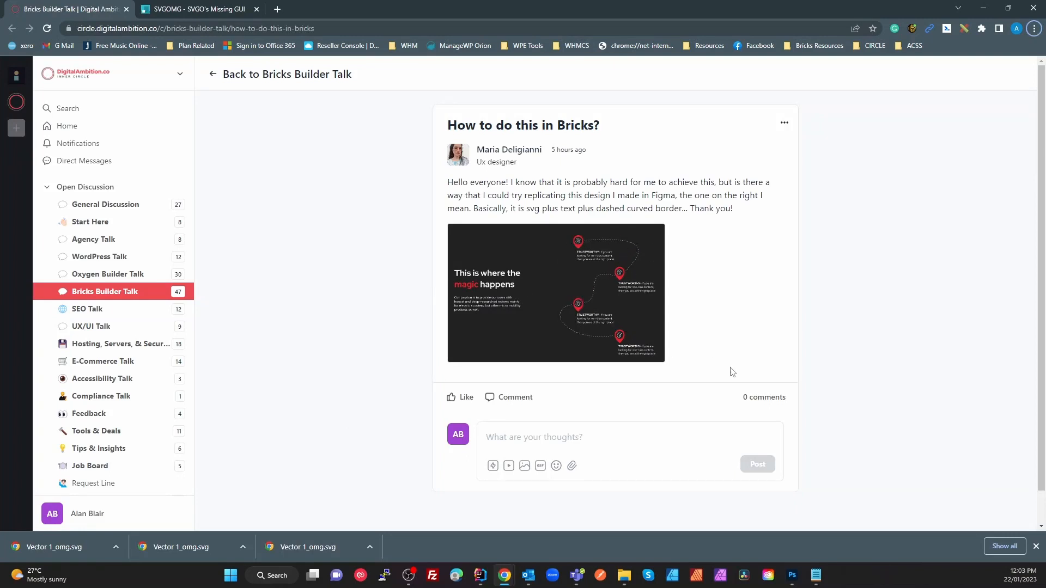
key("alt+Tab")
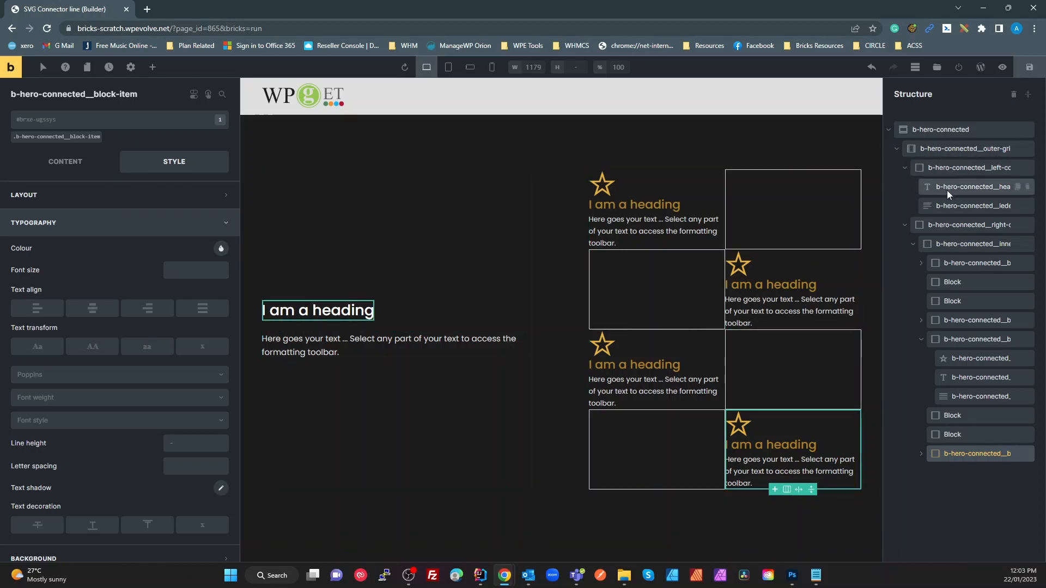
Set the position of the b-hero-connected__right-content class to relative.
left_click(942, 224)
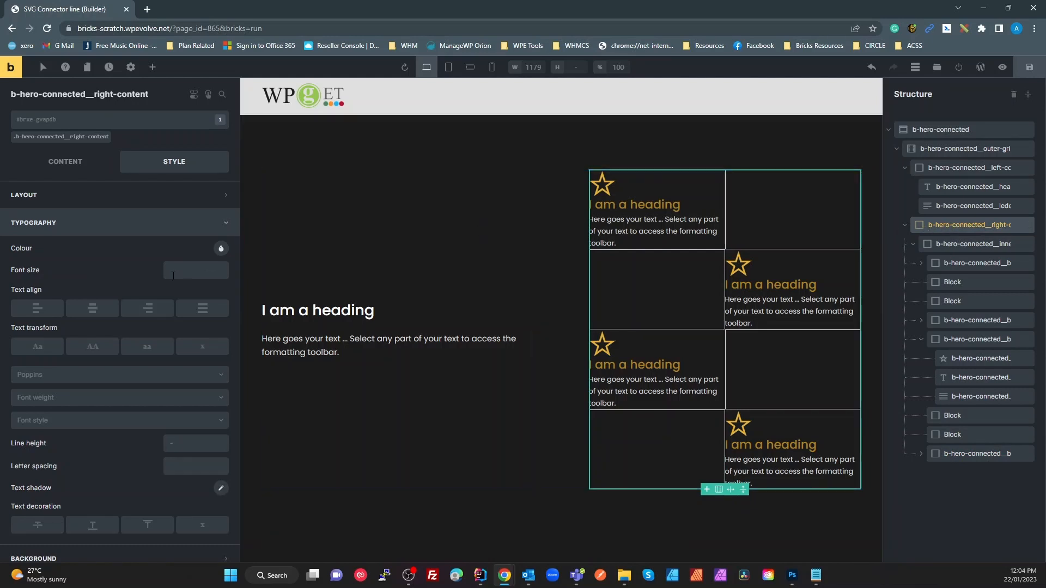
left_click(86, 137)
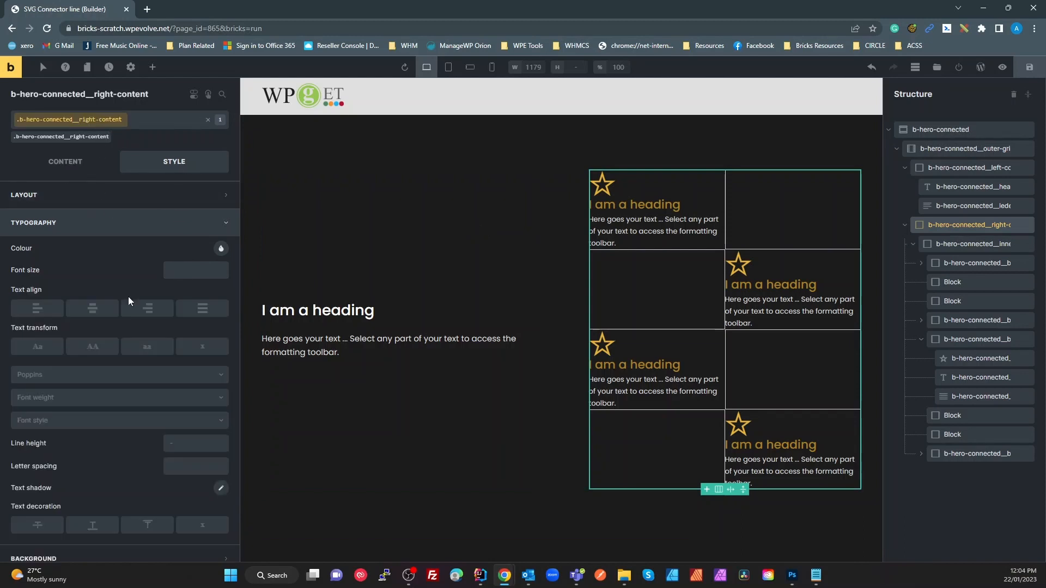
left_click(79, 199)
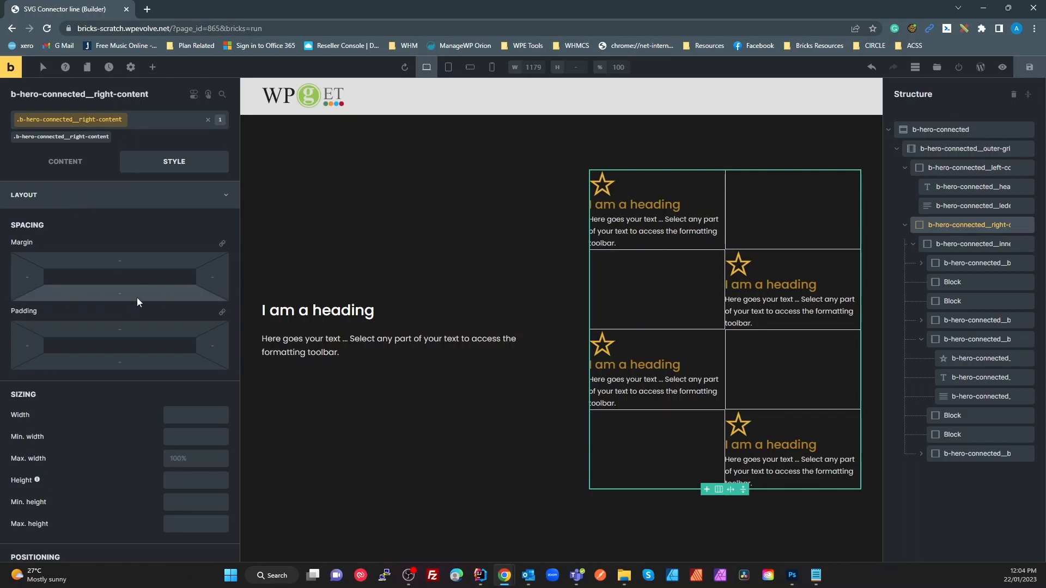
scroll(182, 436, "down", 3)
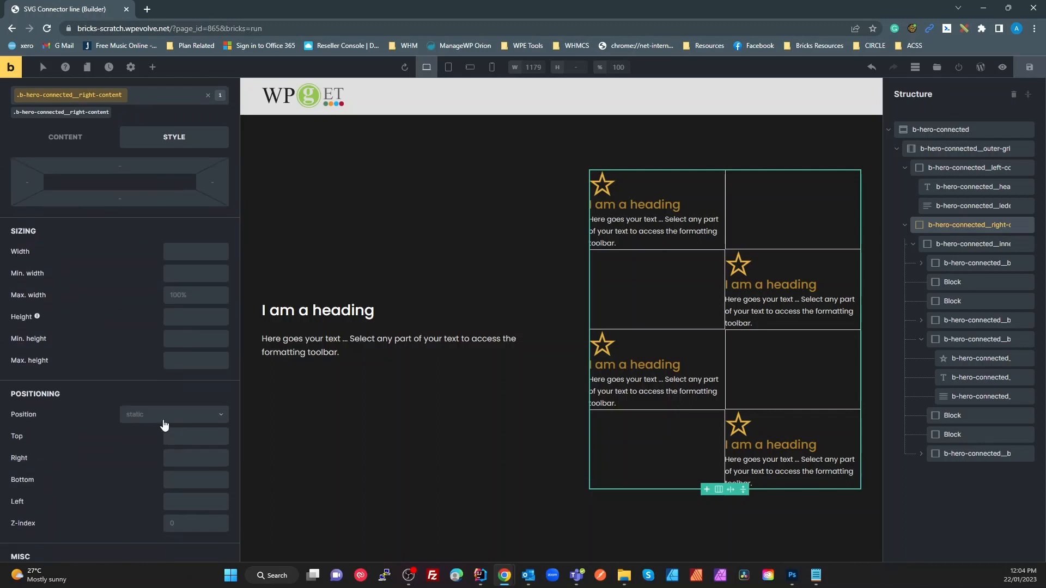
left_click(165, 425)
left_click(150, 451)
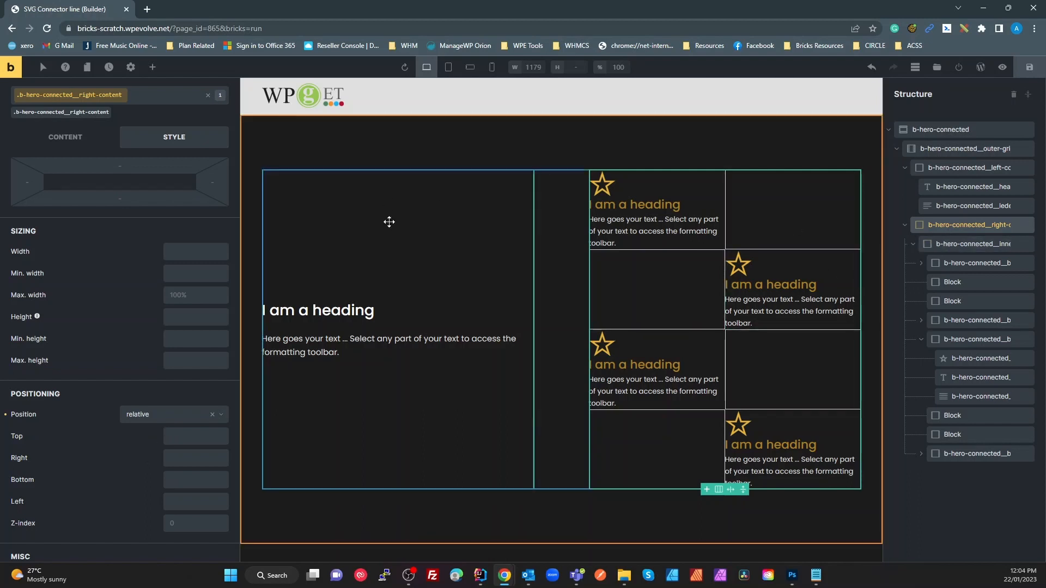
Add an Image element inside the right-content block, directly above the inner grid.
left_click(153, 68)
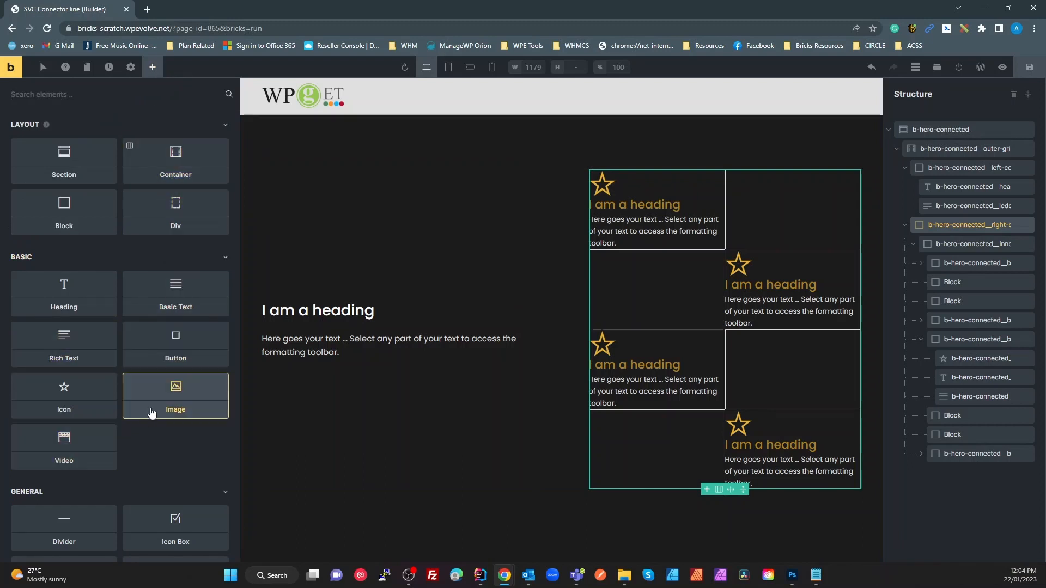
left_click_drag(176, 395, 924, 232)
left_click(944, 247)
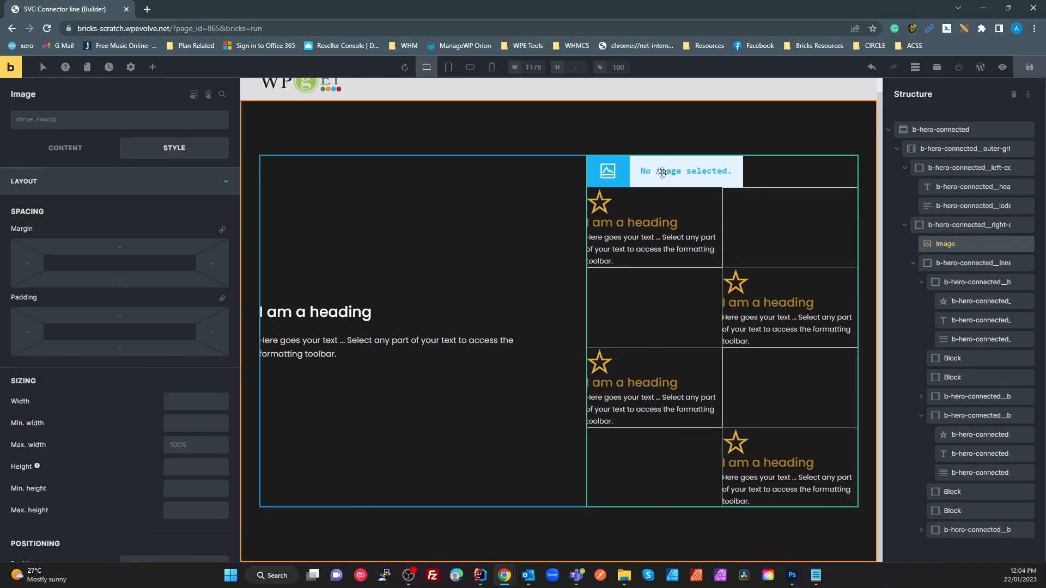
Rename the new Image element b-hero-connected__svg-connector, reusing the right-content block's name as the base.
double_click(957, 224)
key("ctrl+c")
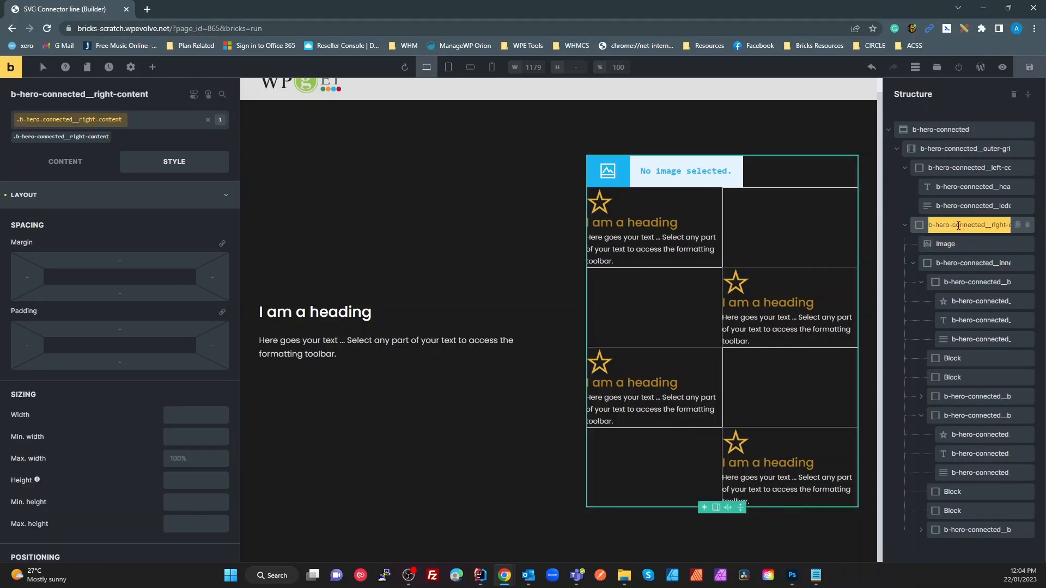
left_click(951, 246)
double_click(951, 246)
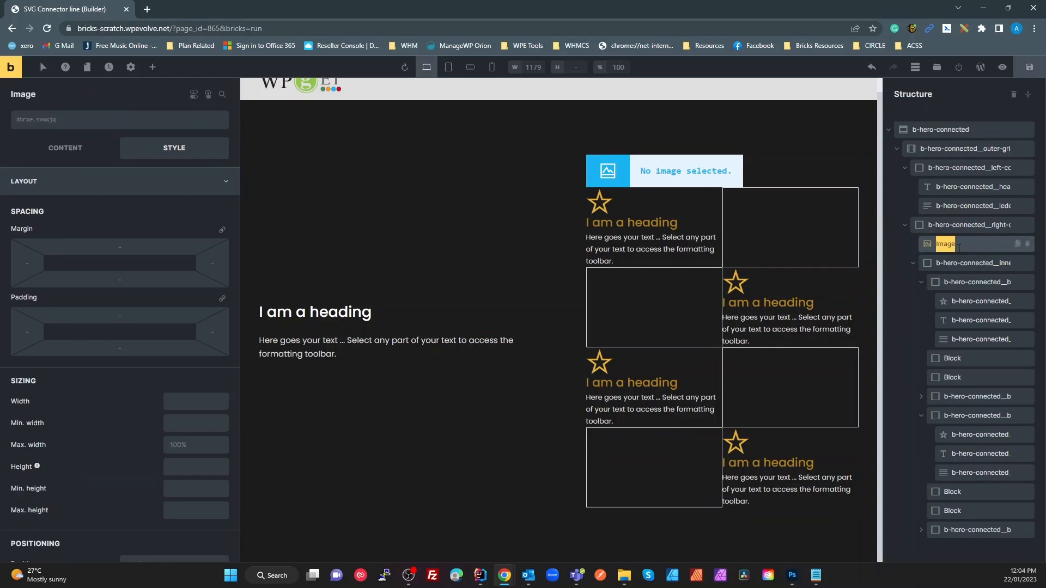
key("ctrl+v")
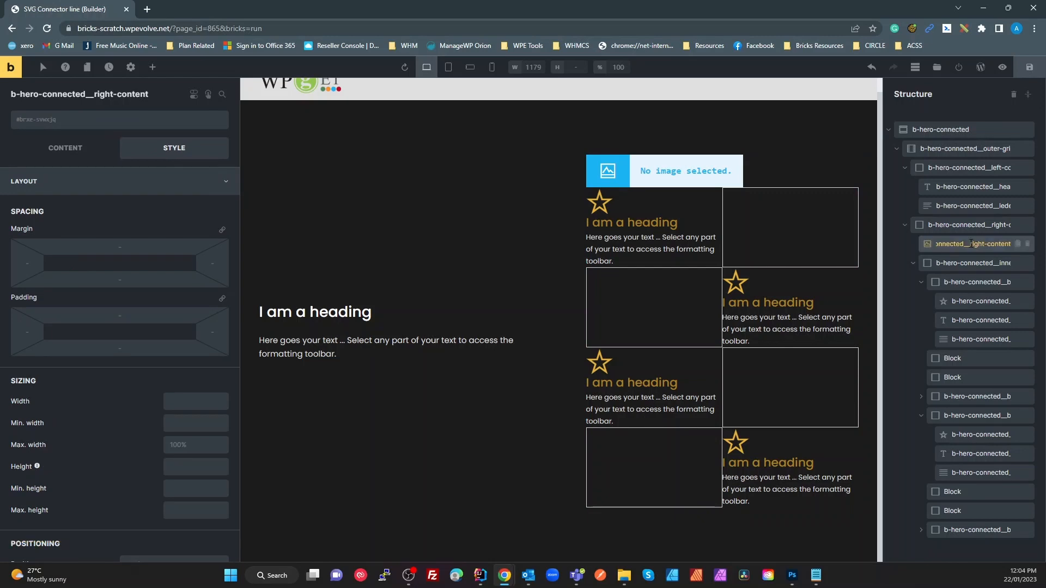
key("Delete")
key("Delete")
key("Delete")
key("Delete")
key("Delete")
key("Delete")
key("Delete")
key("Delete")
key("Delete")
key("Delete")
key("Delete")
type("-connector")
Create the class b-hero-connected__svg-connector on the image element from its own name.
key("ctrl+a")
key("ctrl+c")
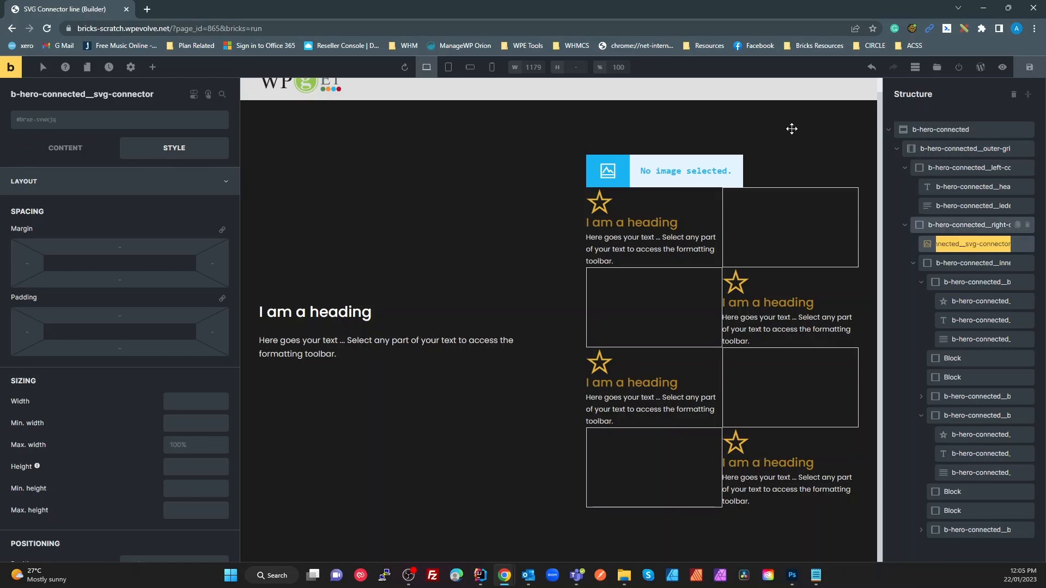
left_click(112, 127)
key("ctrl+v")
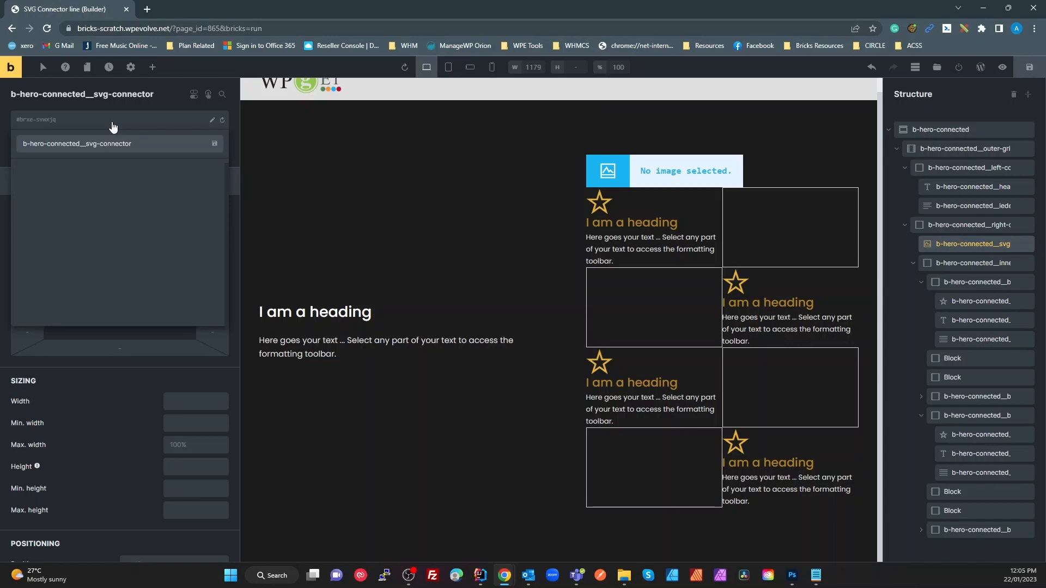
key("Return")
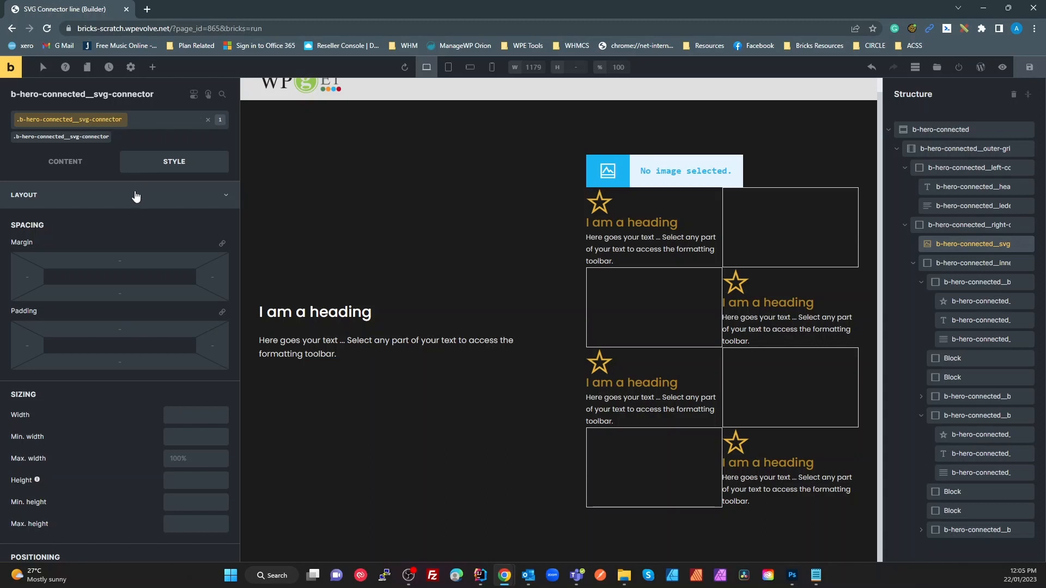
Upload Vector 1_omg.svg from the Downloads folder to the media library and insert it as the connector element's image.
left_click(52, 163)
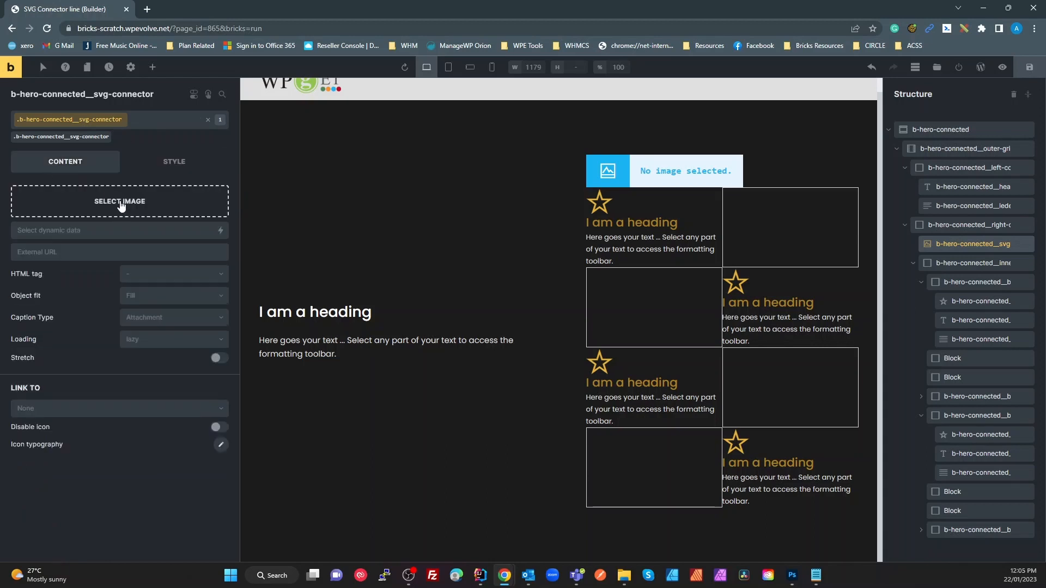
left_click(120, 204)
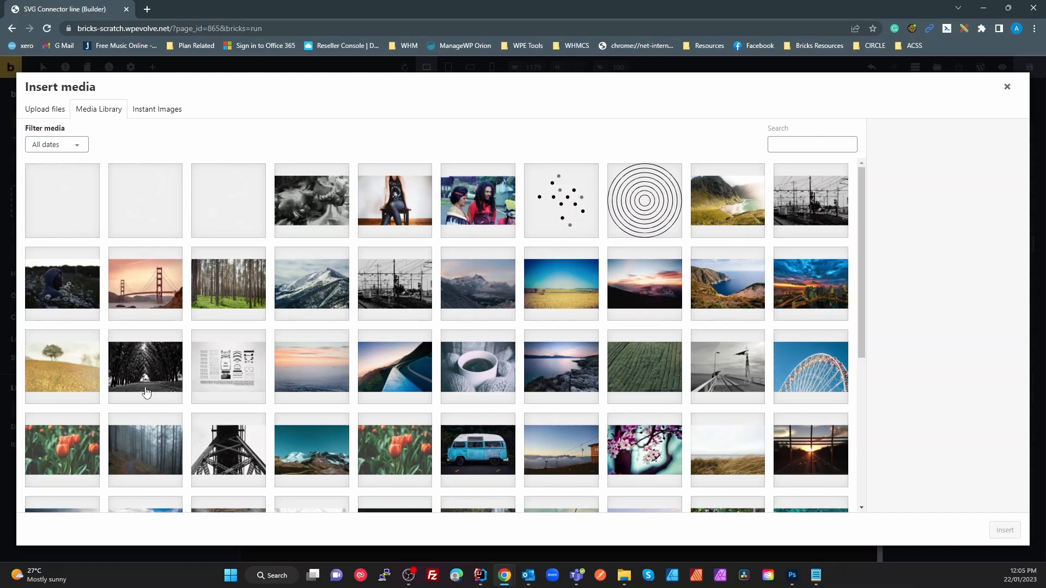
key("super+e")
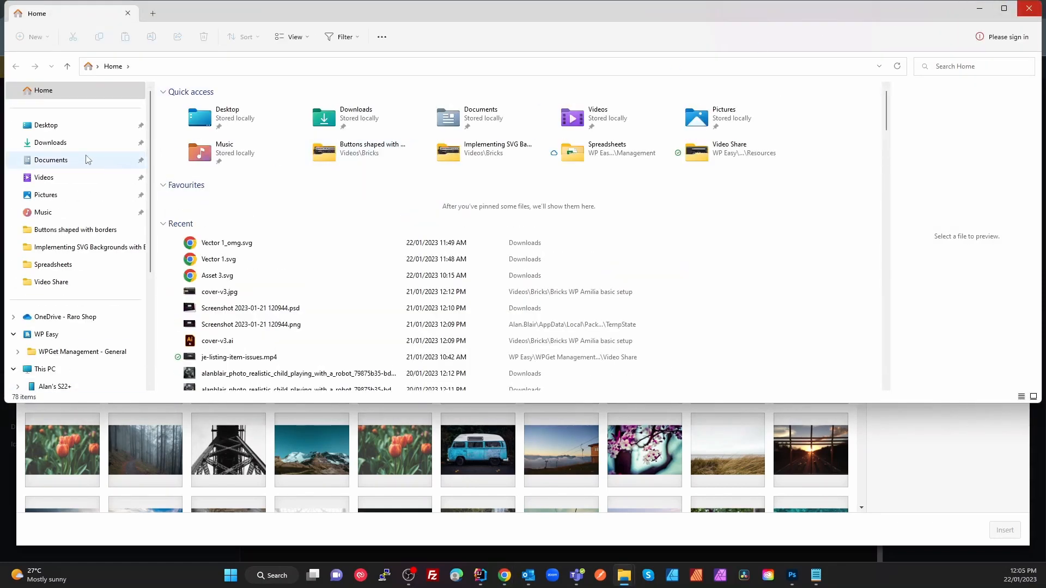
left_click(51, 143)
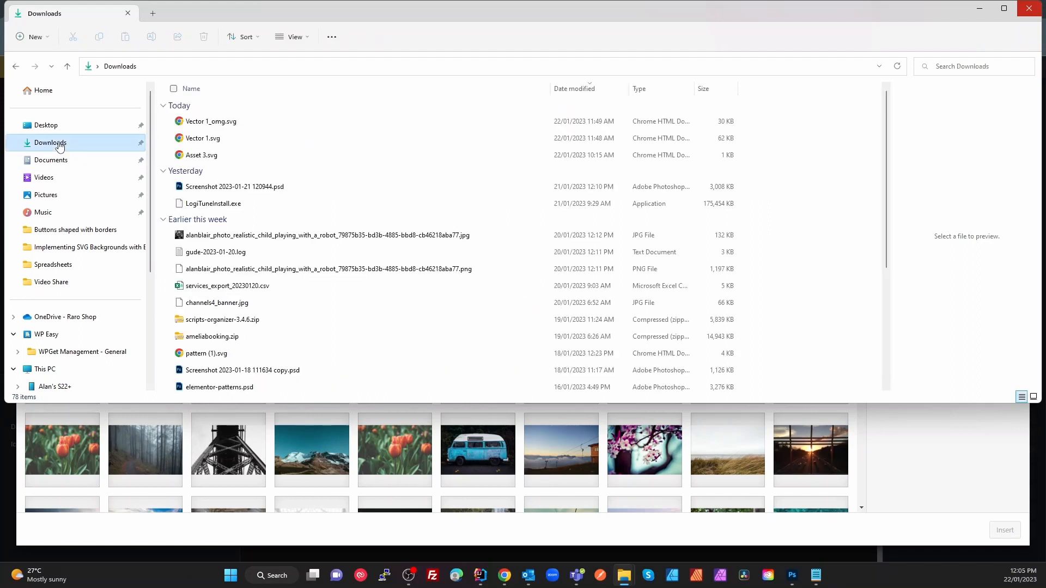
left_click(207, 121)
left_click_drag(390, 11, 768, 150)
left_click_drag(323, 228, 243, 241)
left_click(1006, 531)
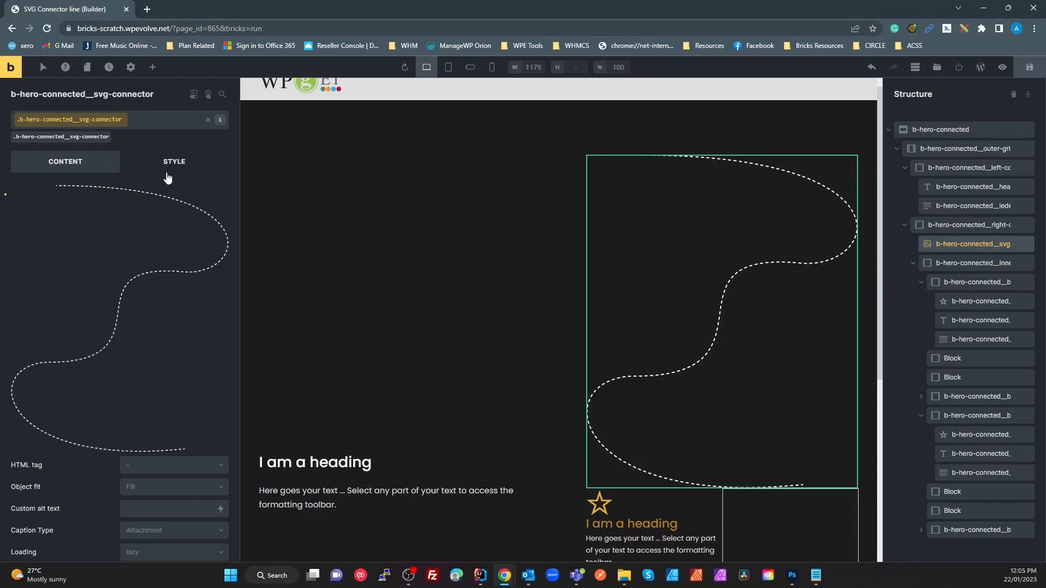
Give the svg-connector class an absolute position with top 0 and left 0.
left_click(179, 162)
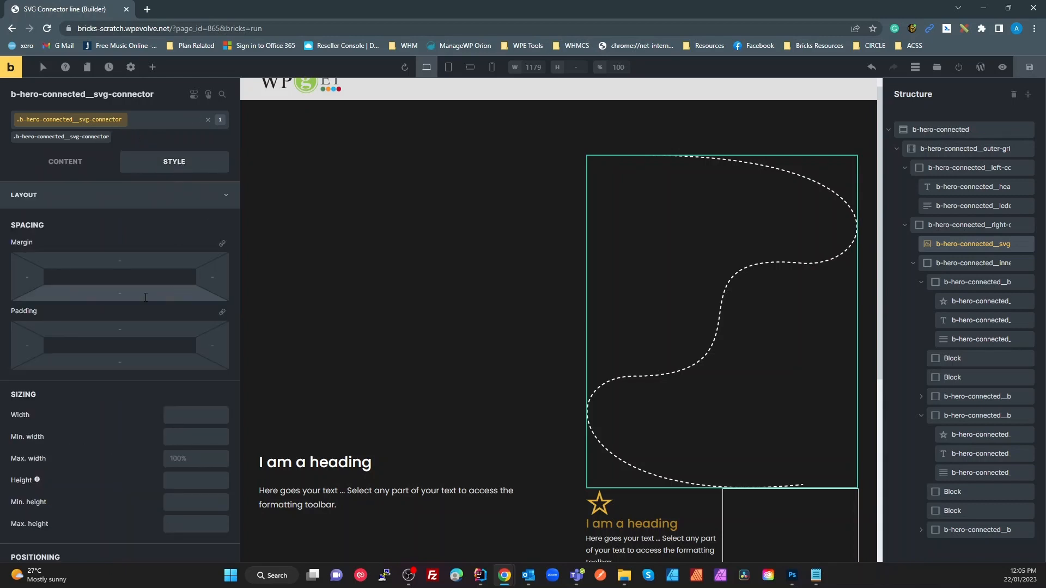
scroll(146, 316, "down", 5)
left_click(168, 309)
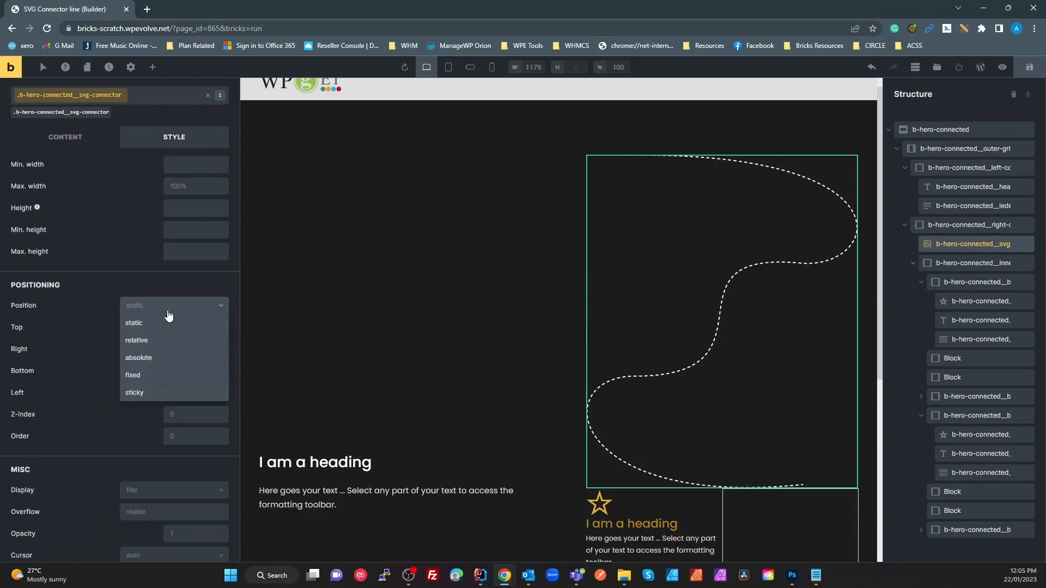
left_click(146, 358)
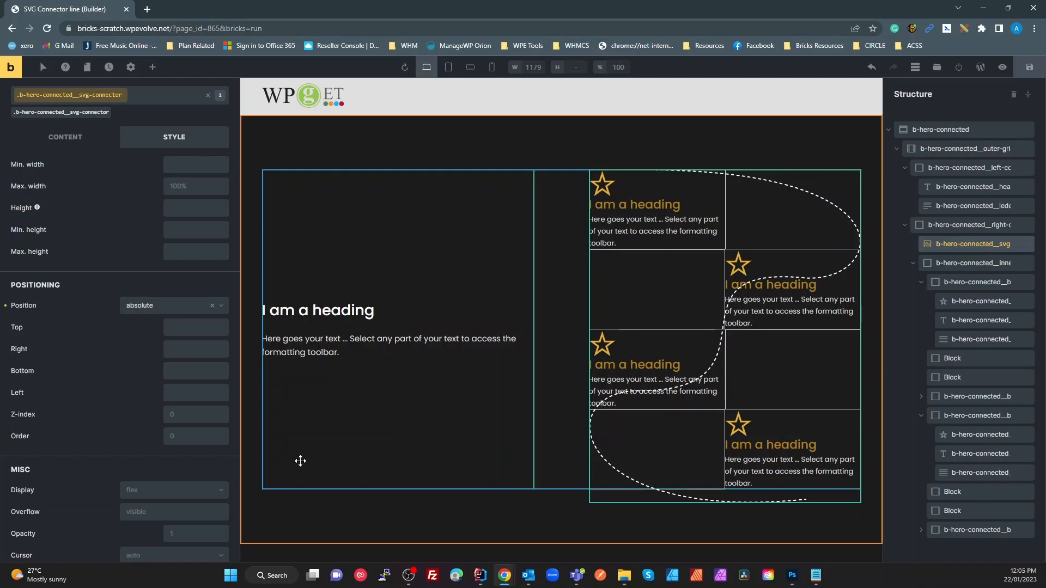
scroll(182, 425, "down", 1)
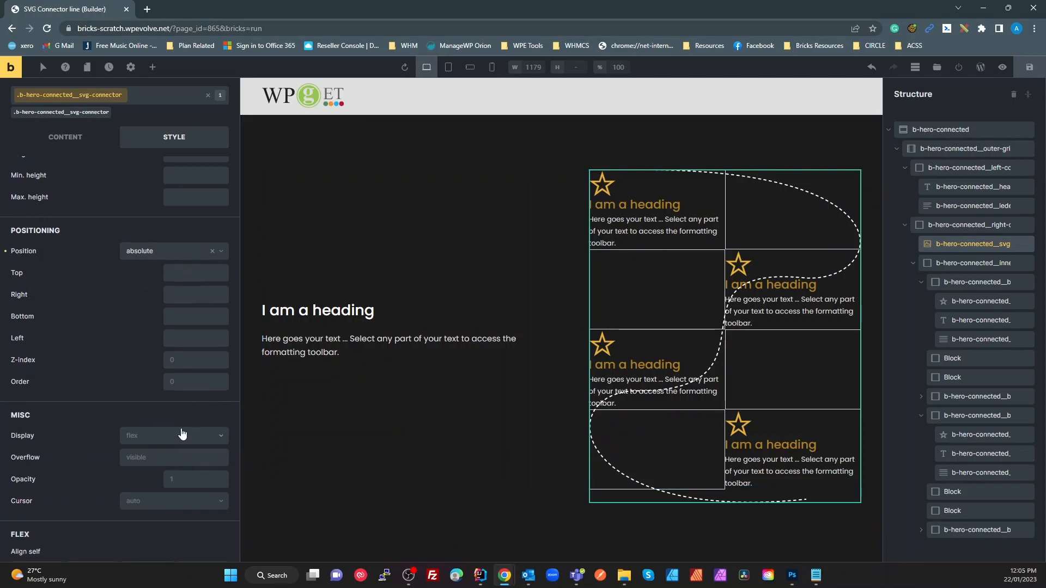
left_click(181, 275)
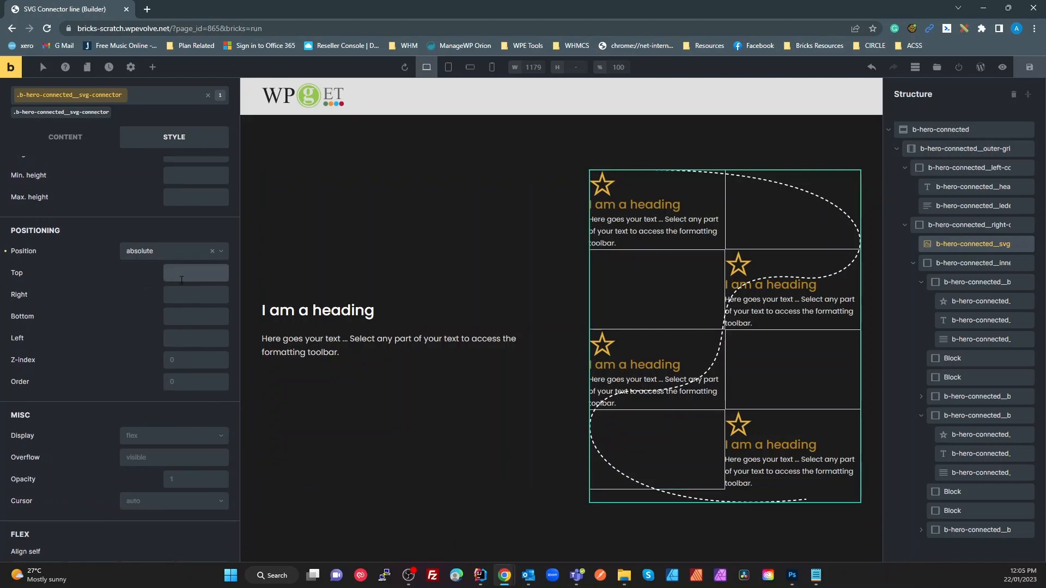
left_click(182, 342)
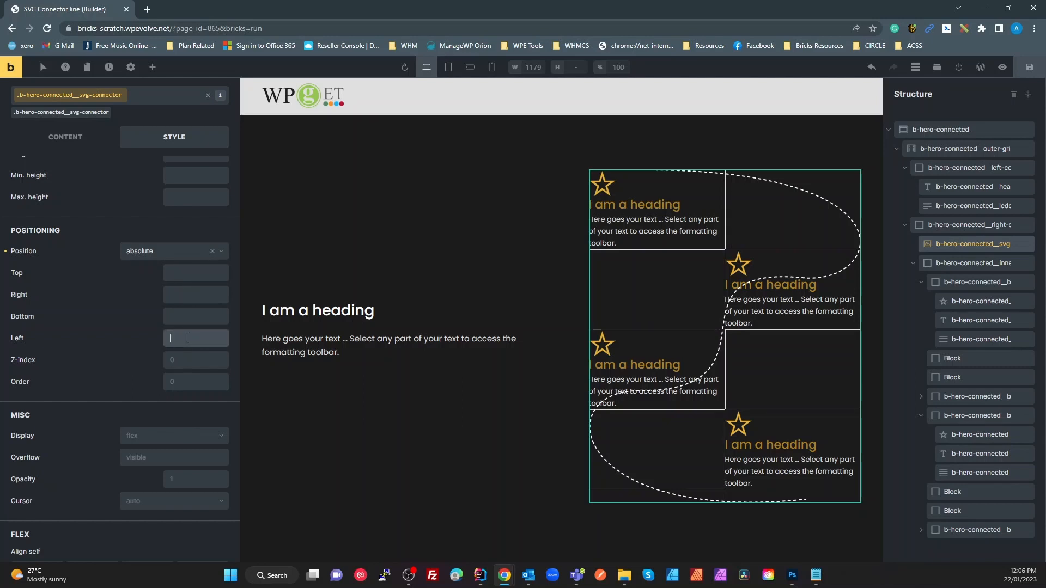
left_click(182, 274)
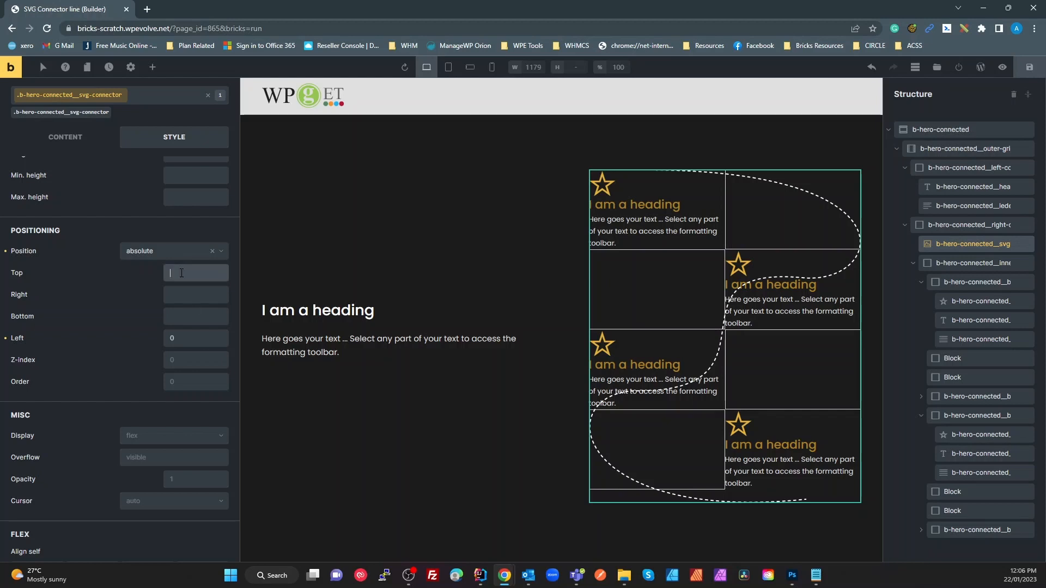
type("0")
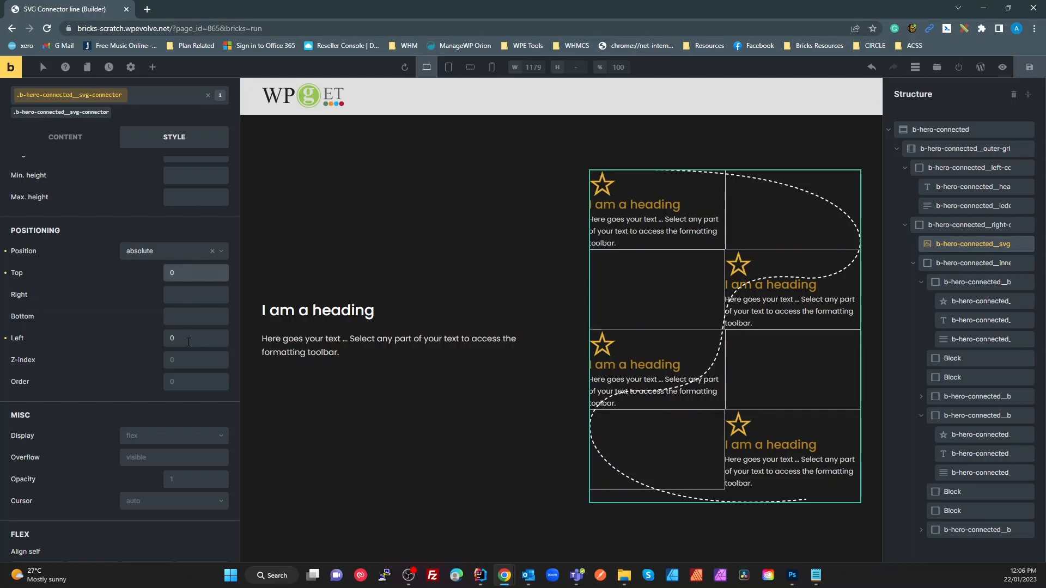
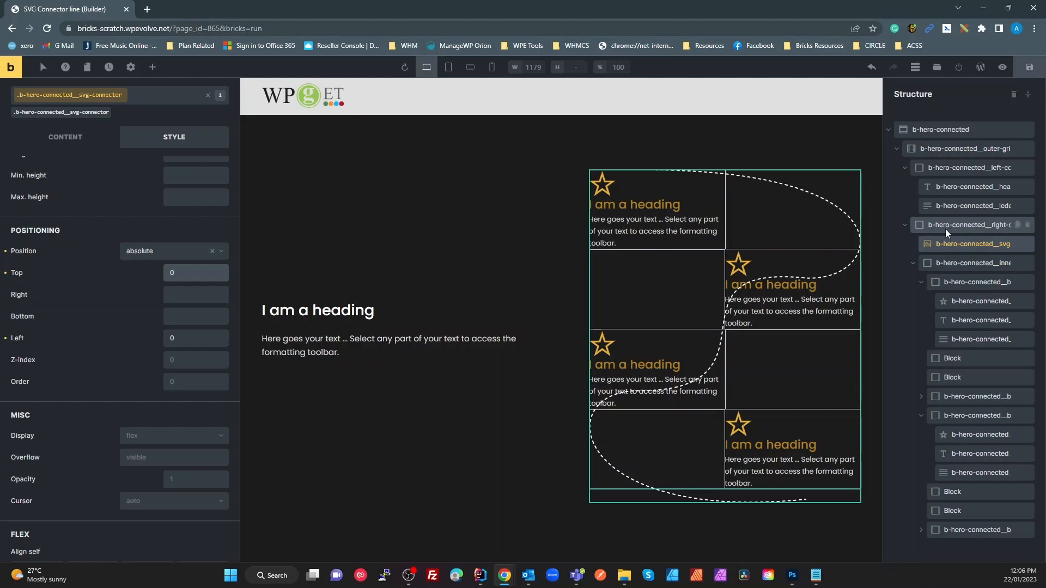
Set the inner grid's left padding to 50, after trying 30.
left_click(946, 229)
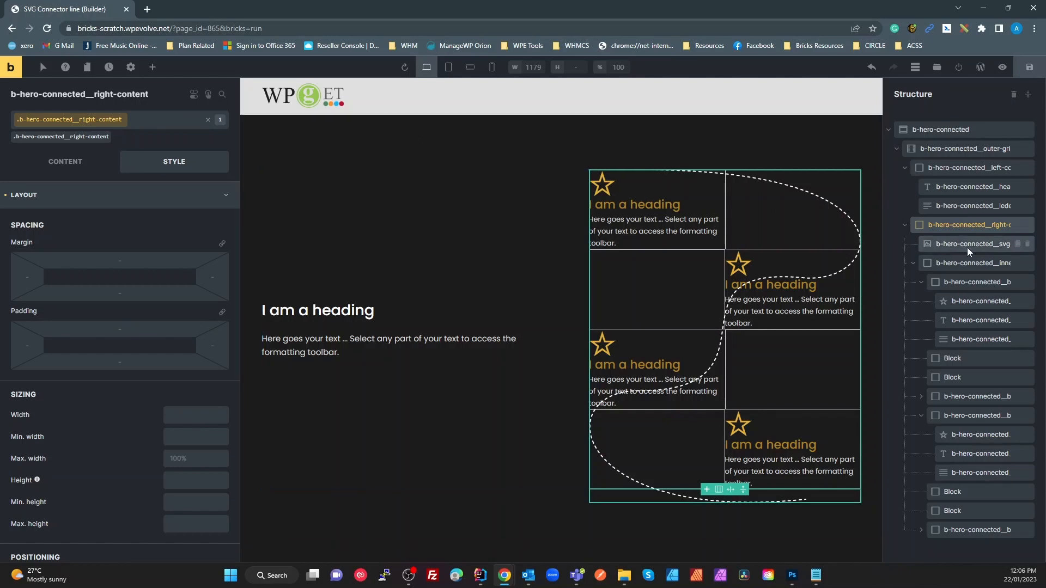
left_click(965, 263)
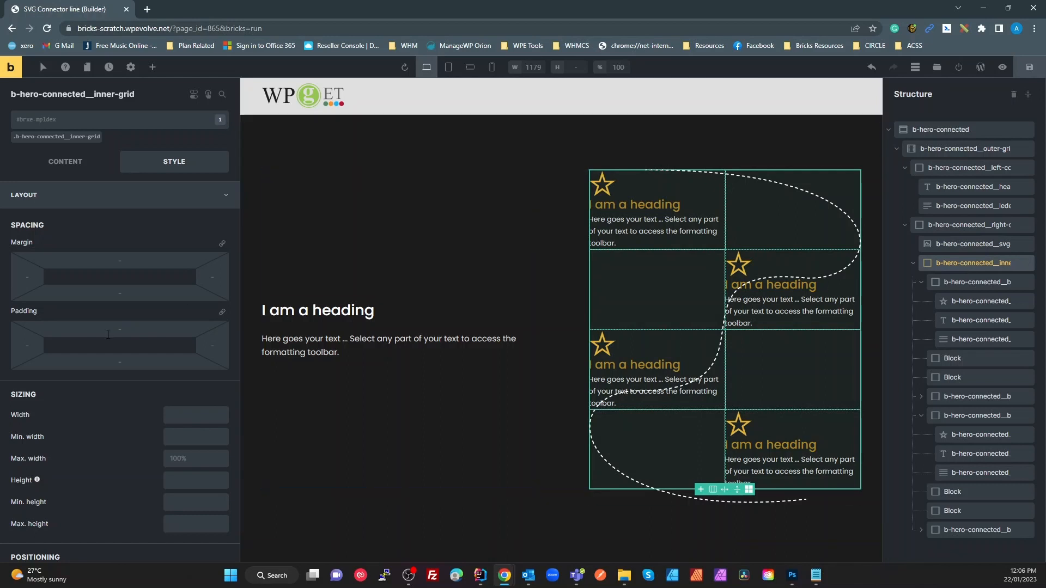
left_click(31, 348)
type("30")
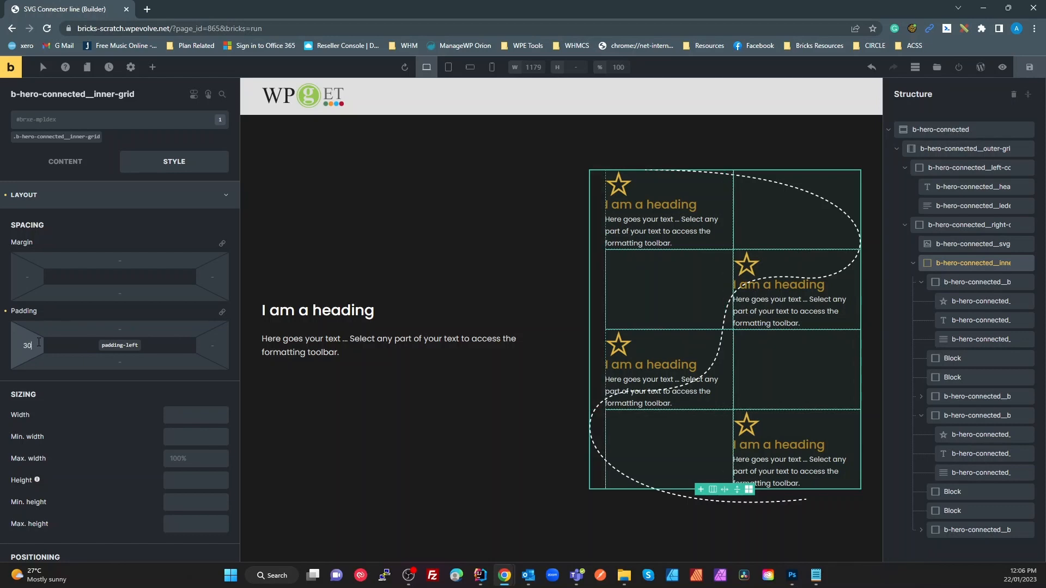
double_click(26, 346)
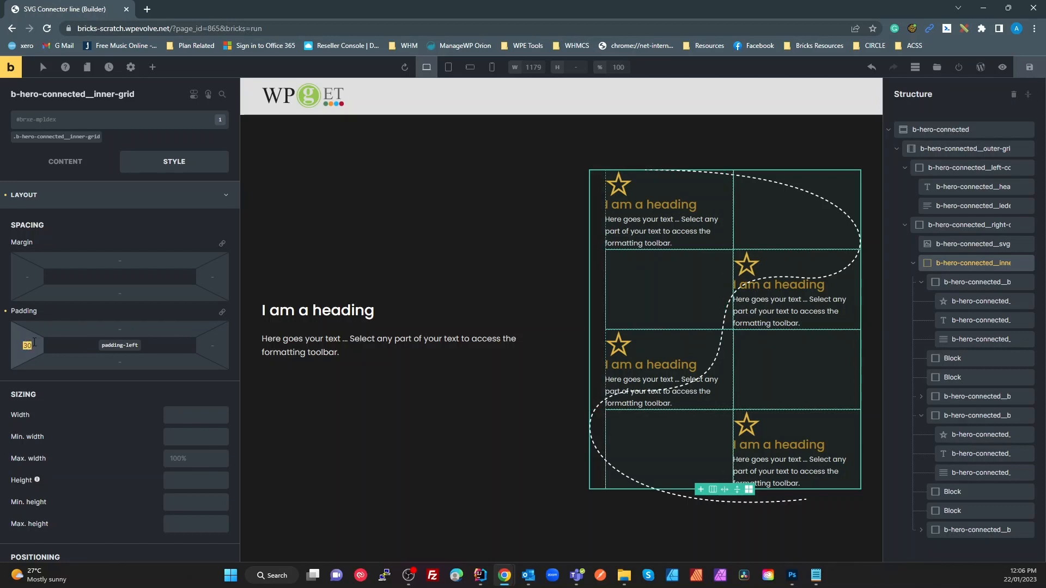
type("50")
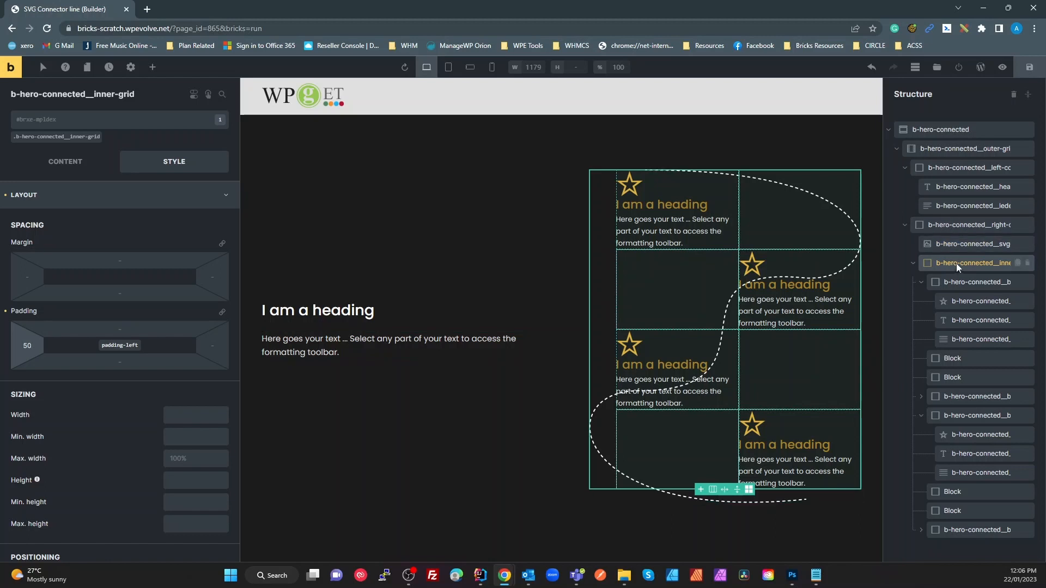
Set the svg-connector class's top offset to 30, after trying 20.
left_click(949, 243)
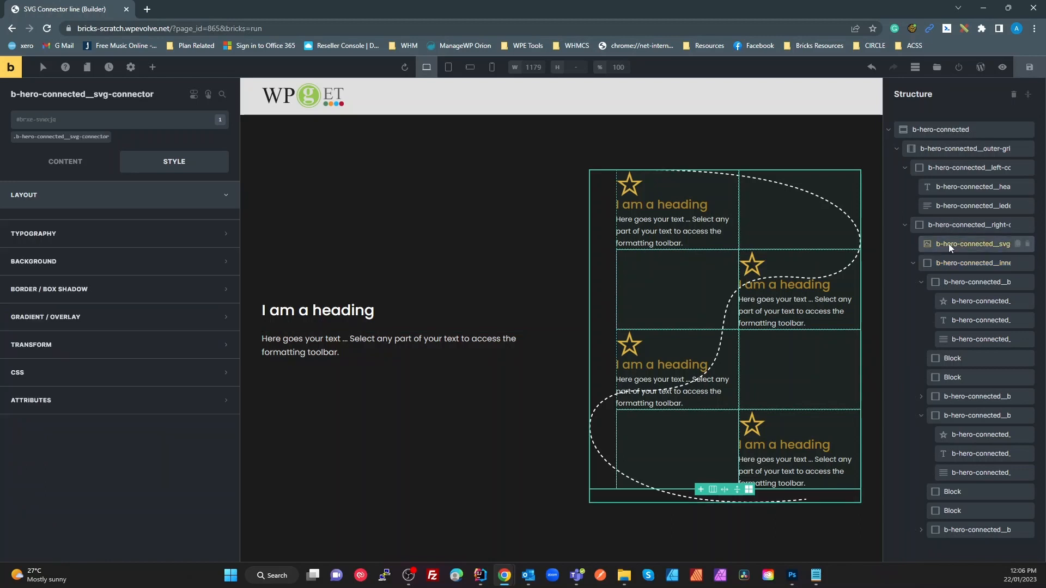
left_click(88, 137)
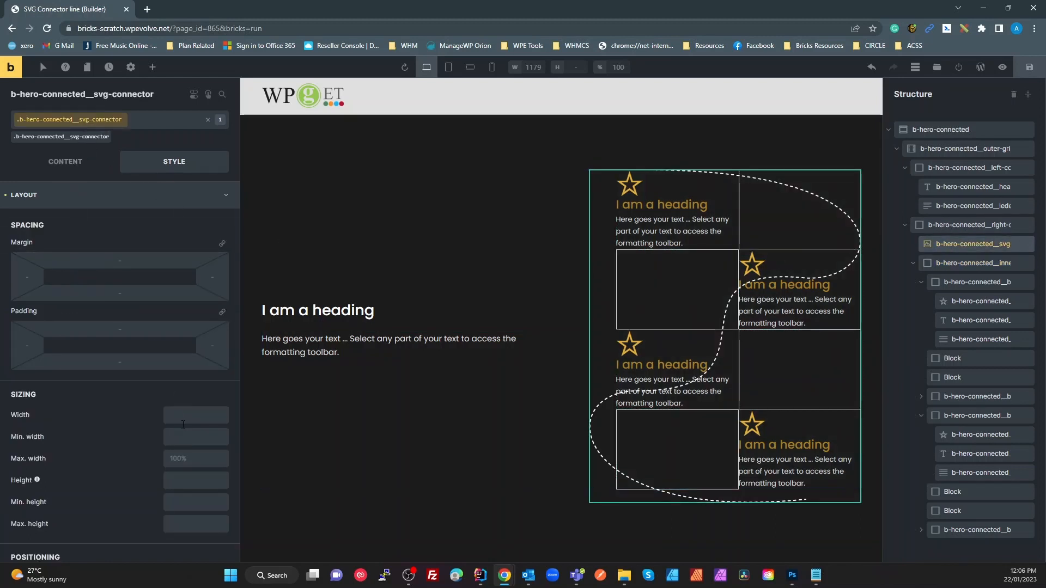
scroll(183, 425, "down", 3)
left_click_drag(182, 437, 159, 444)
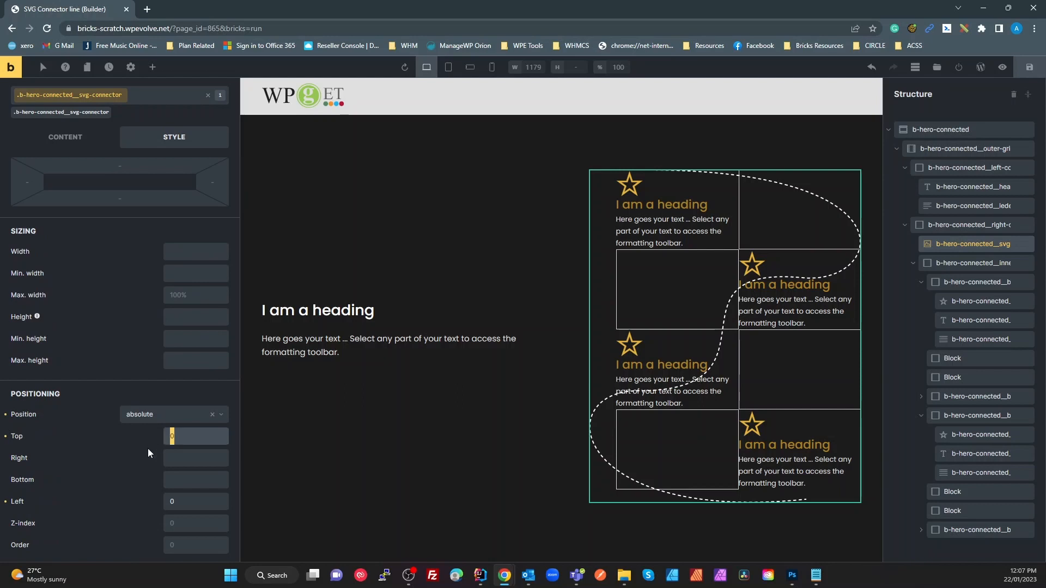
type("20")
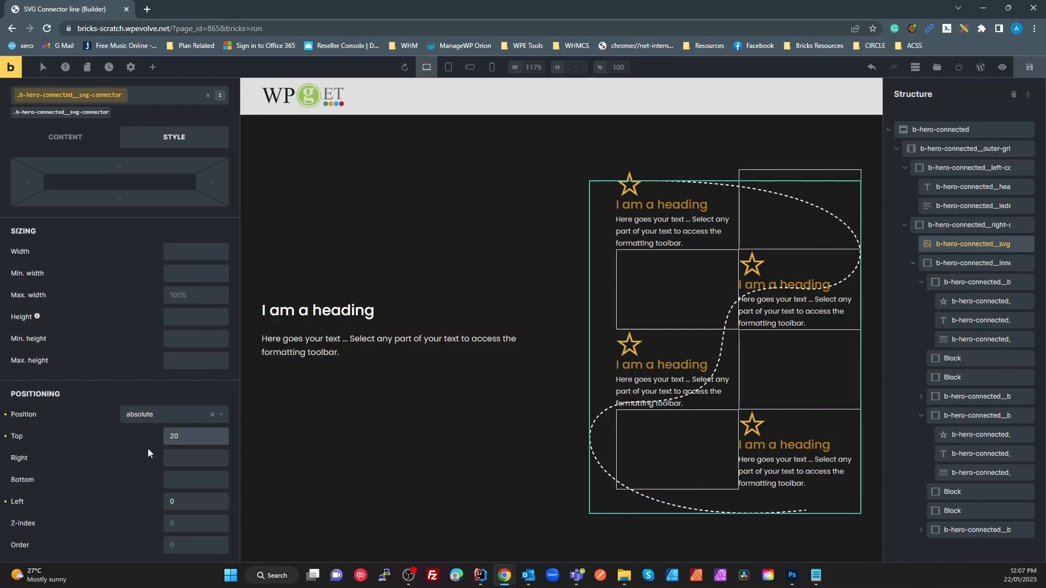
key("BackSpace")
key("BackSpace")
type("30")
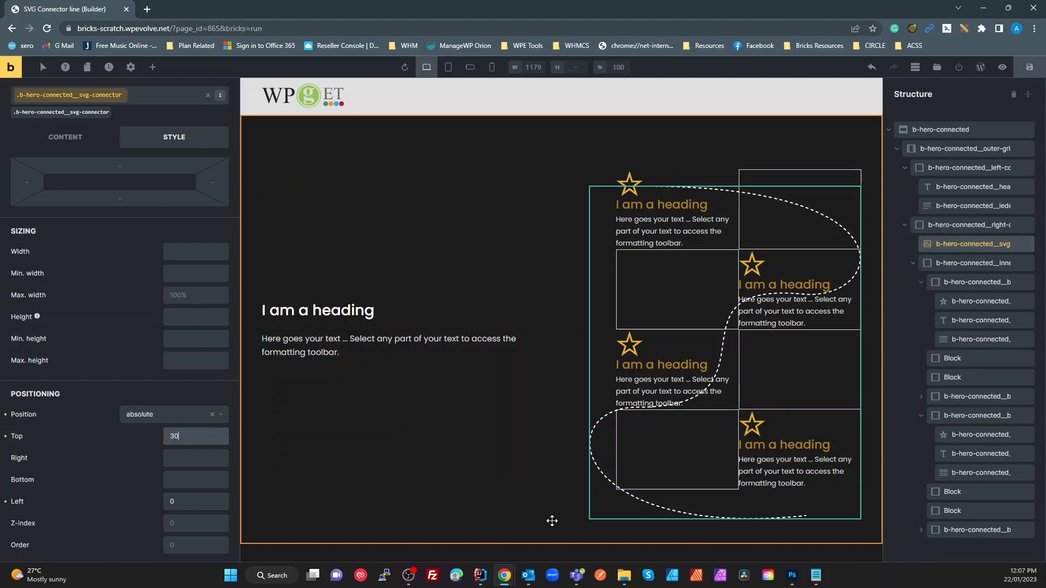
left_click(502, 555)
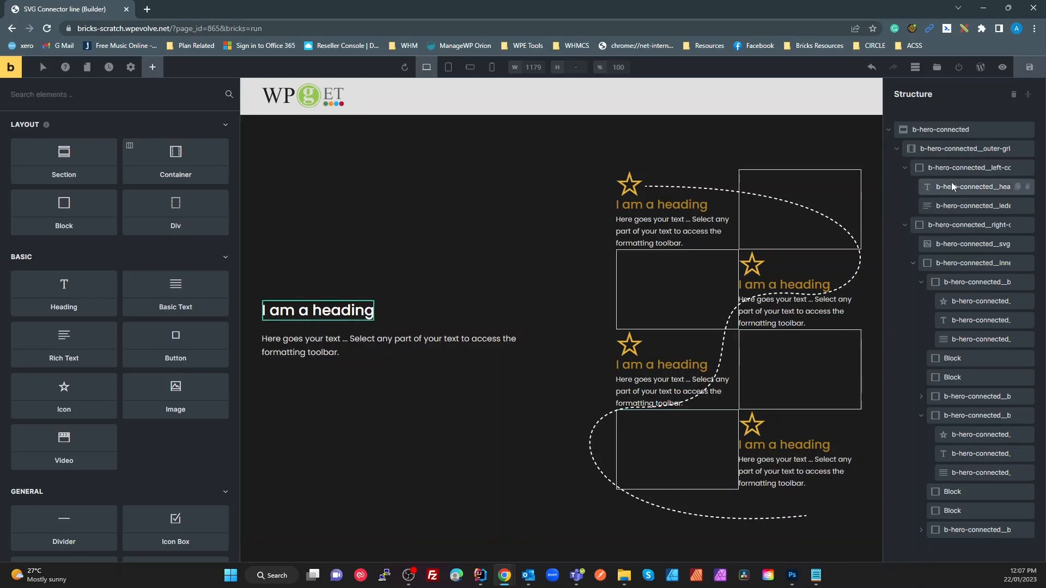
Change the inner grid's left padding to 60, after trying 40 and 10.
left_click(980, 260)
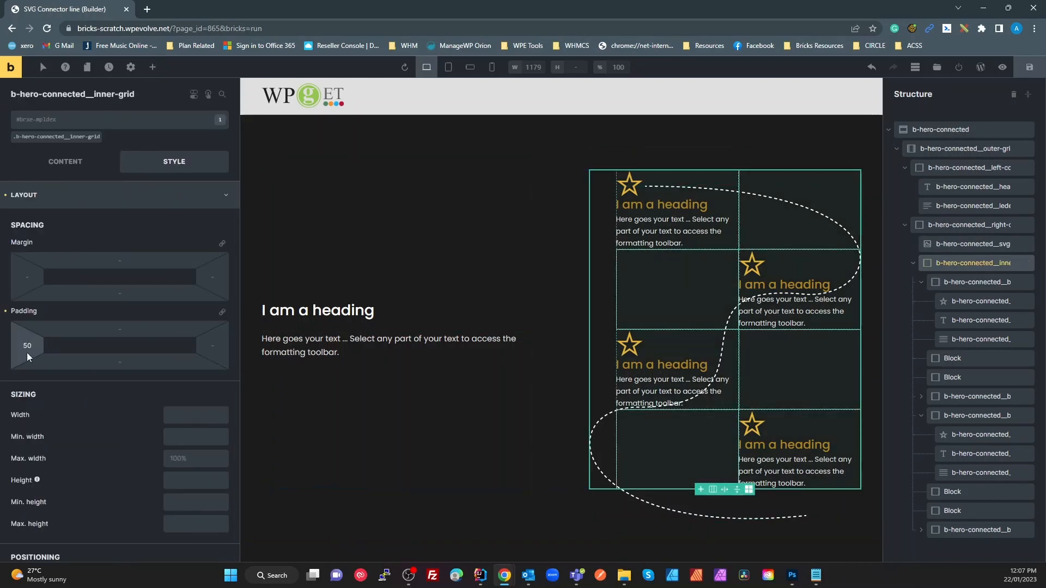
type("40")
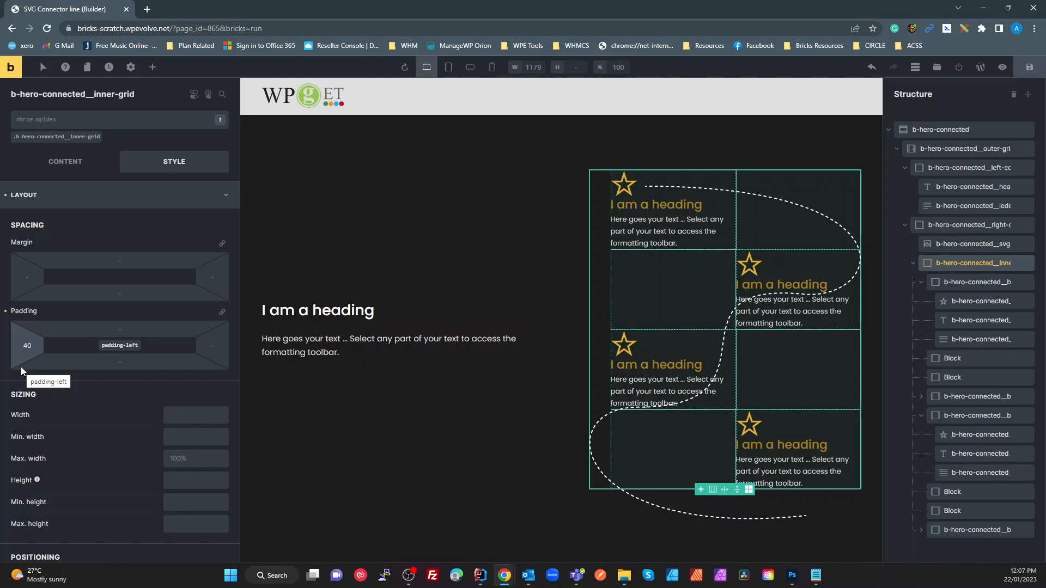
key("BackSpace")
key("BackSpace")
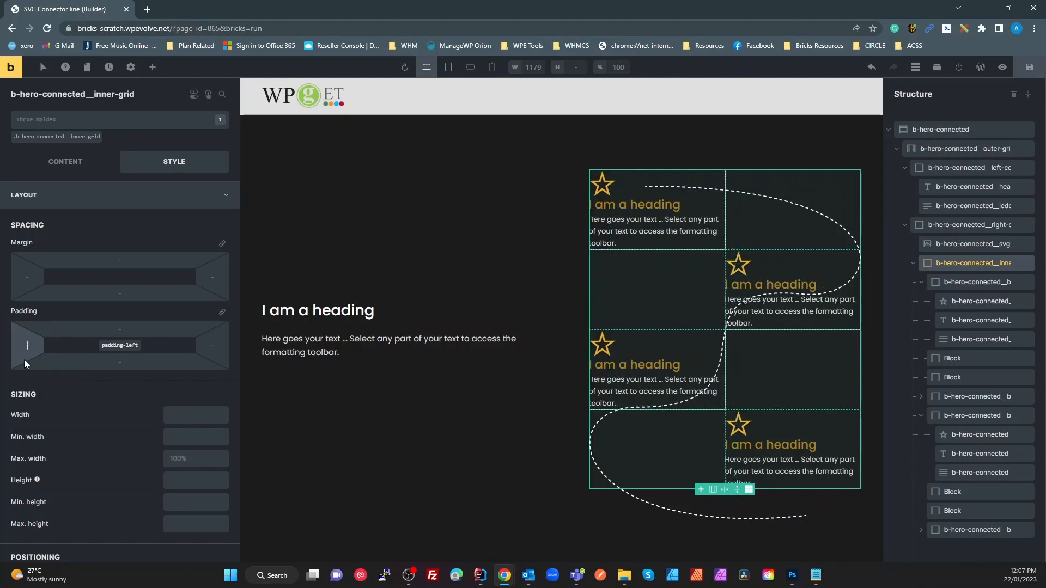
type("10")
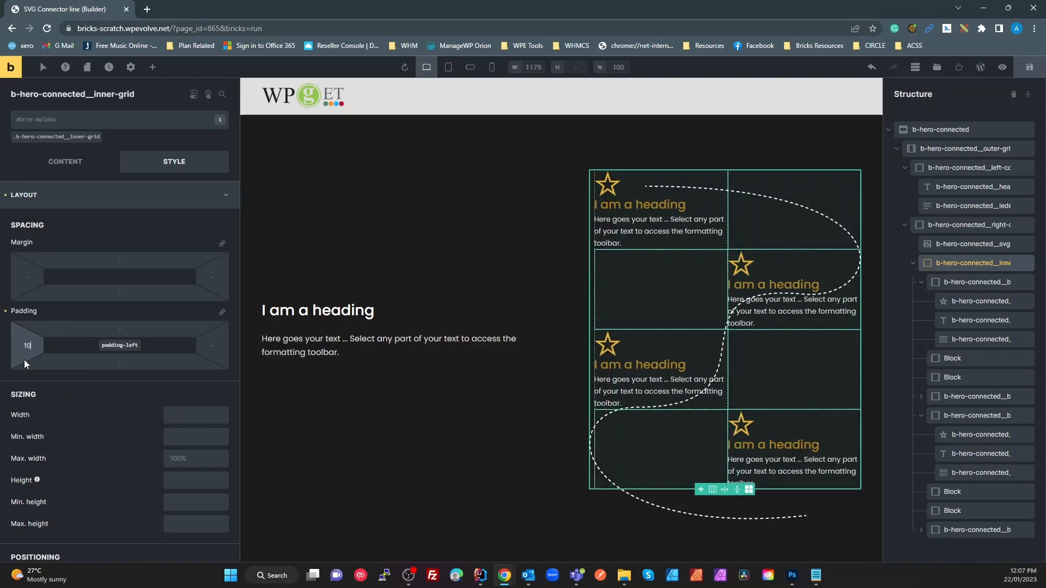
key("BackSpace")
key("BackSpace")
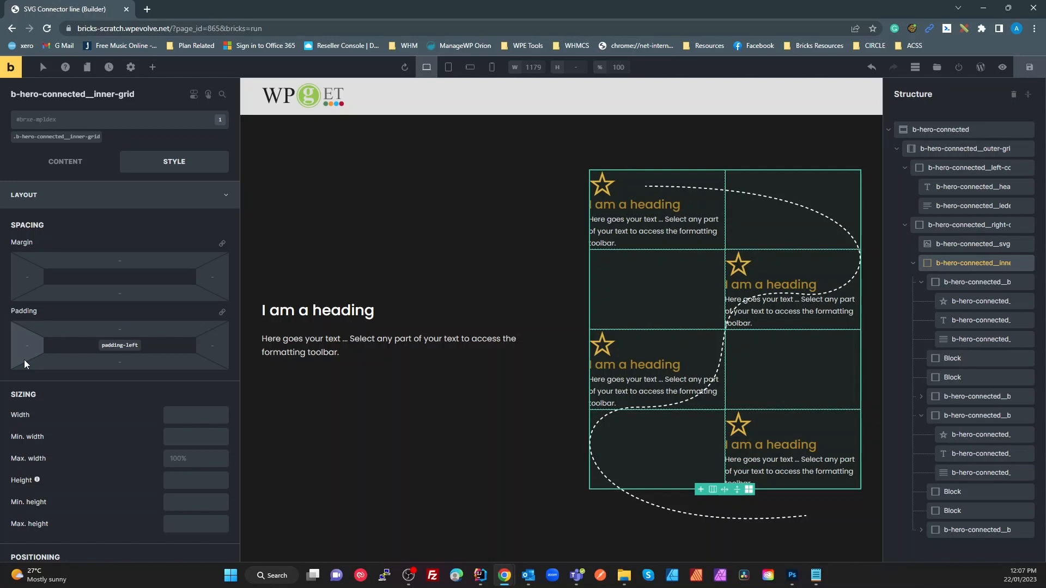
type("60")
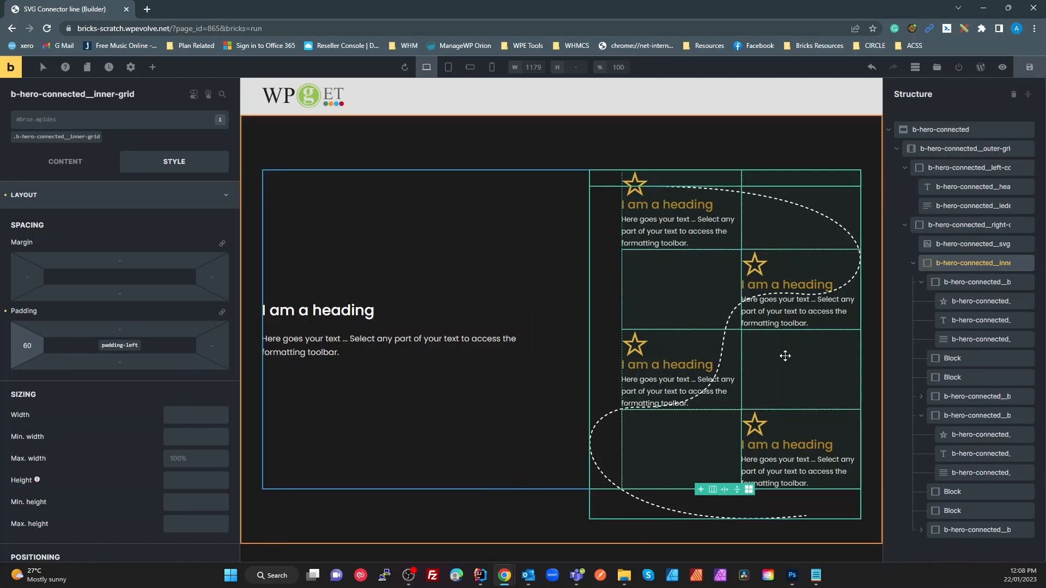
Give the b-hero-connected__block-item class a bottom padding of 50, after trying 30.
left_click(759, 266)
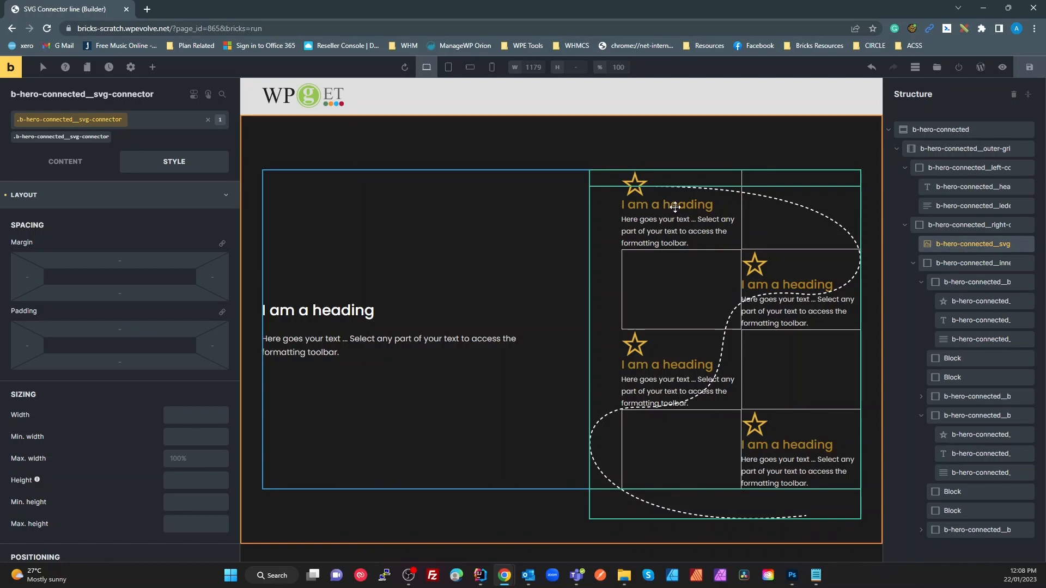
left_click(976, 262)
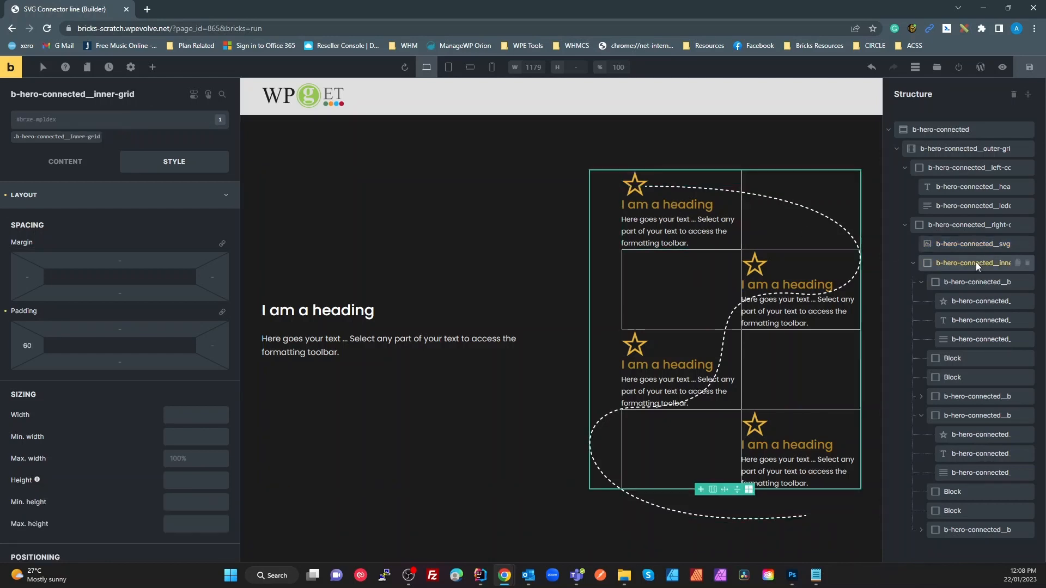
left_click(974, 277)
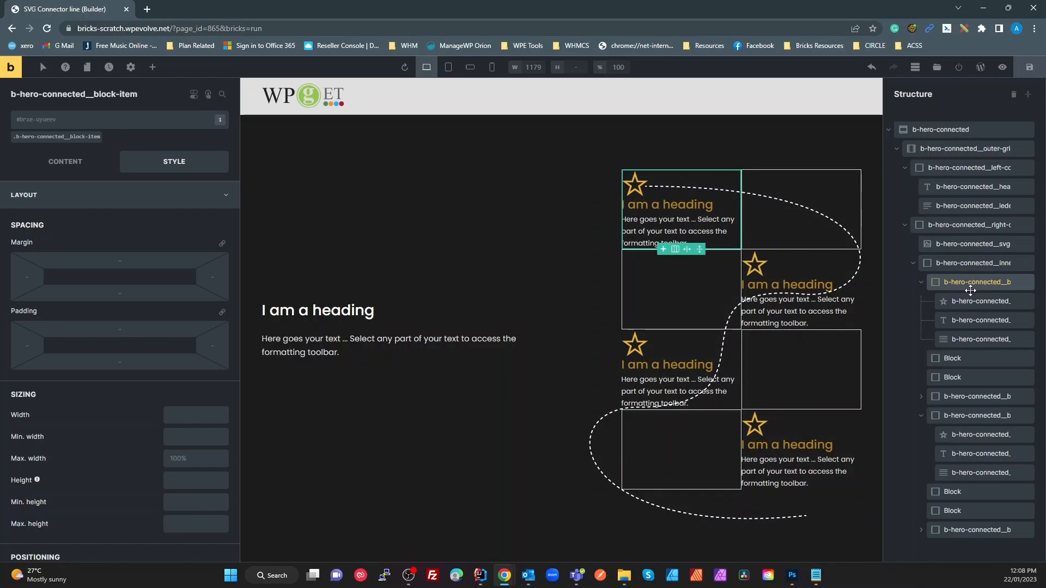
left_click(72, 139)
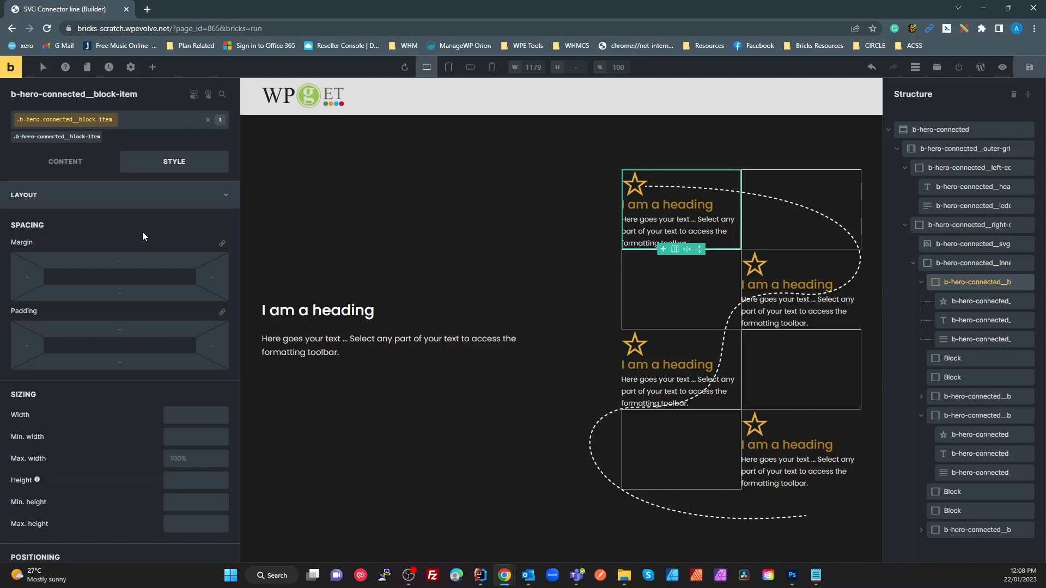
left_click(123, 360)
type("30")
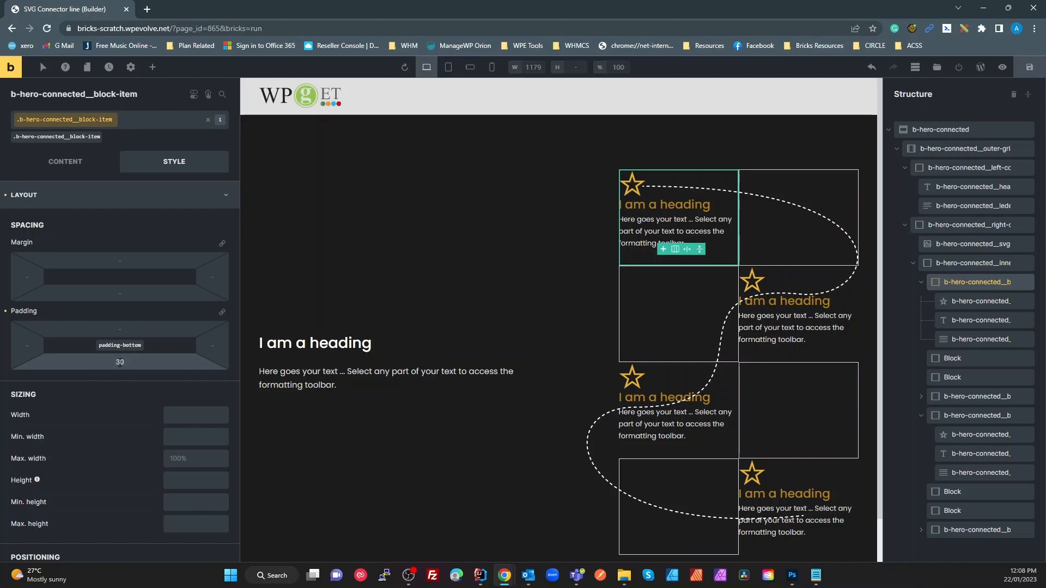
key("BackSpace")
key("BackSpace")
type("50")
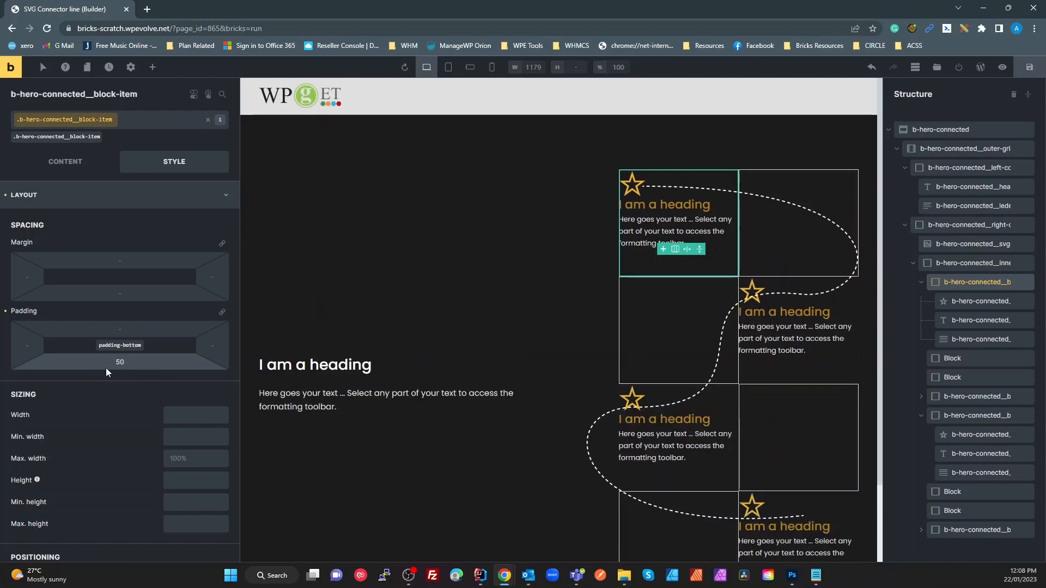
Adjust the block-item class's bottom padding to 57, after trying 60, and check the icons against the dashed line.
key("Left")
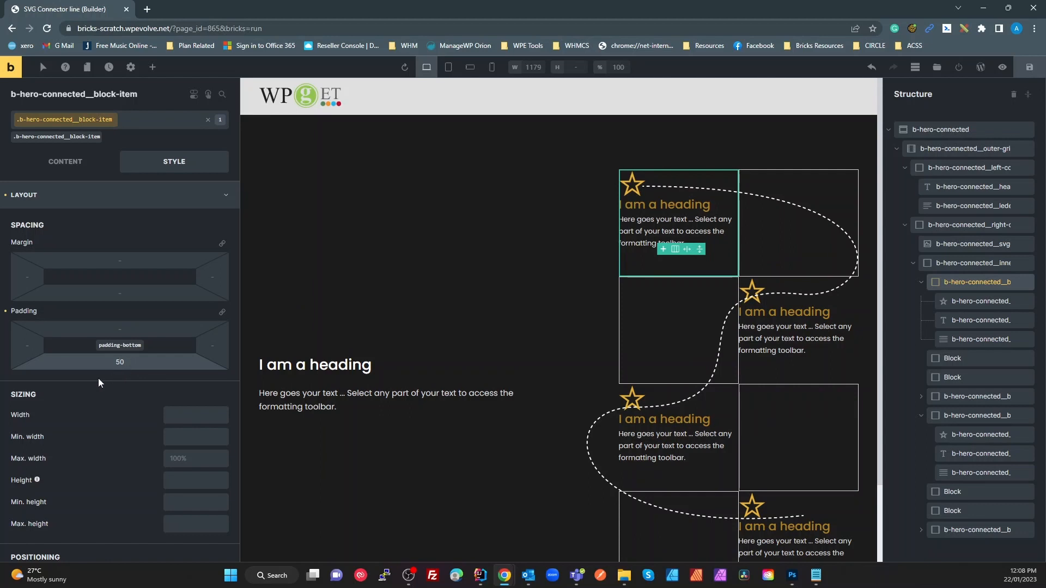
key("BackSpace")
type("6")
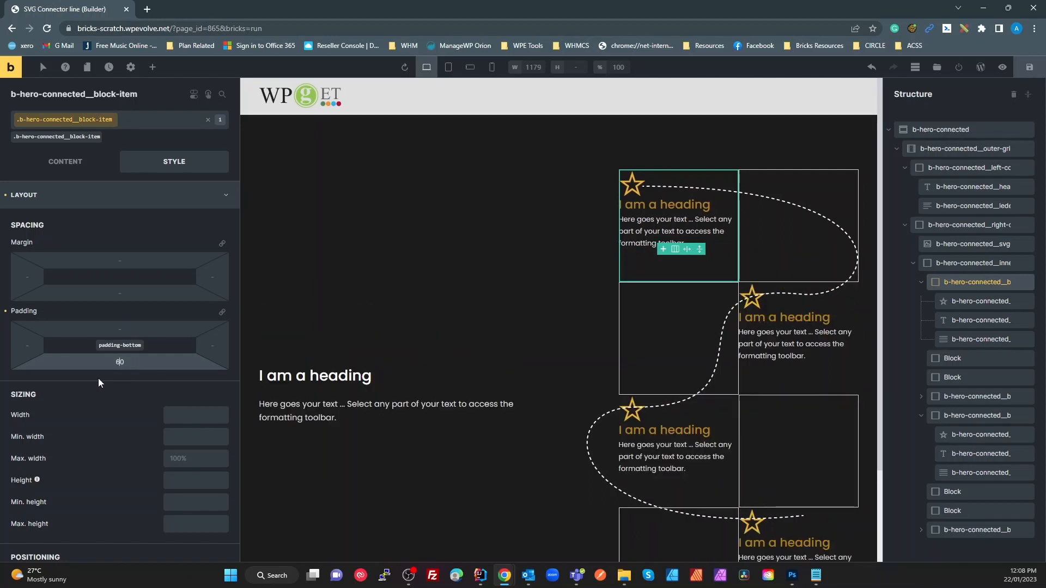
key("Delete")
key("BackSpace")
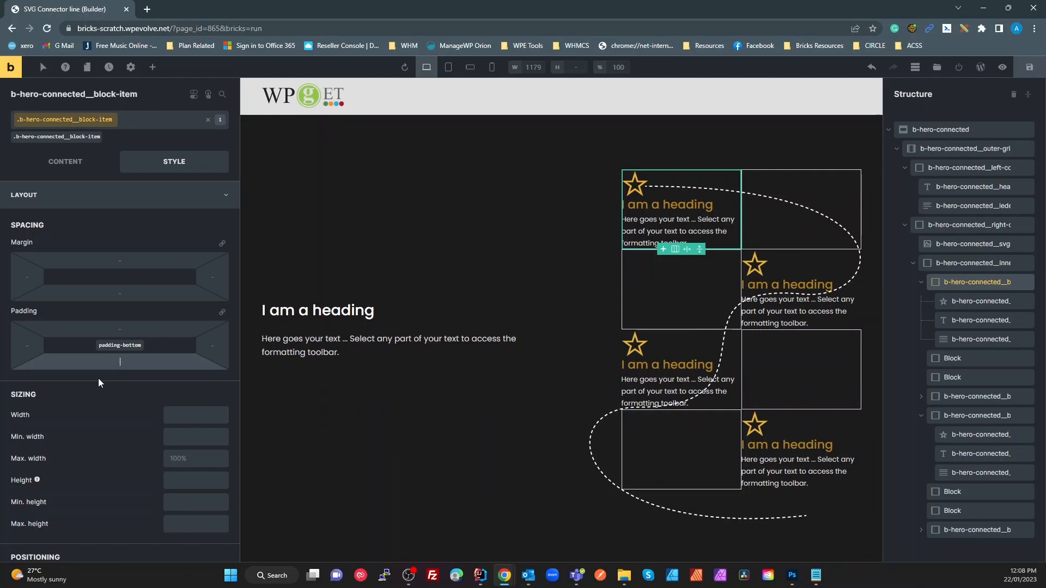
type("57")
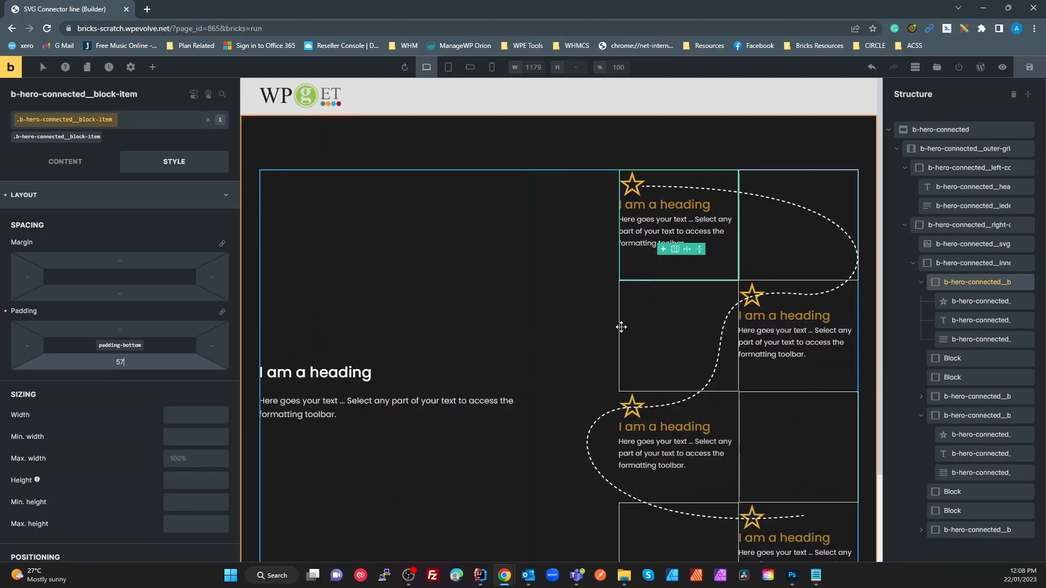
scroll(827, 444, "down", 2)
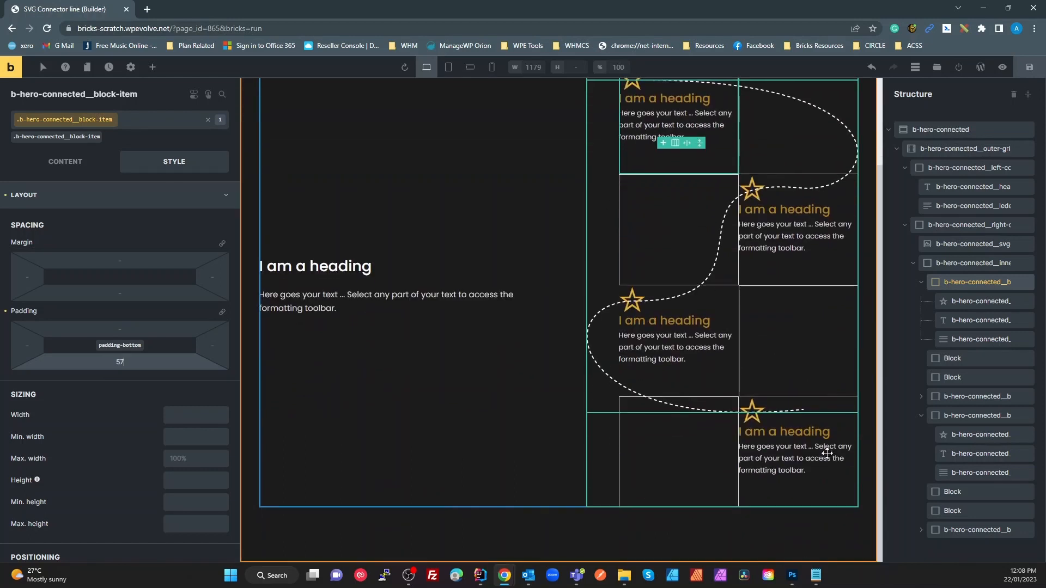
scroll(817, 460, "up", 2)
scroll(812, 462, "down", 2)
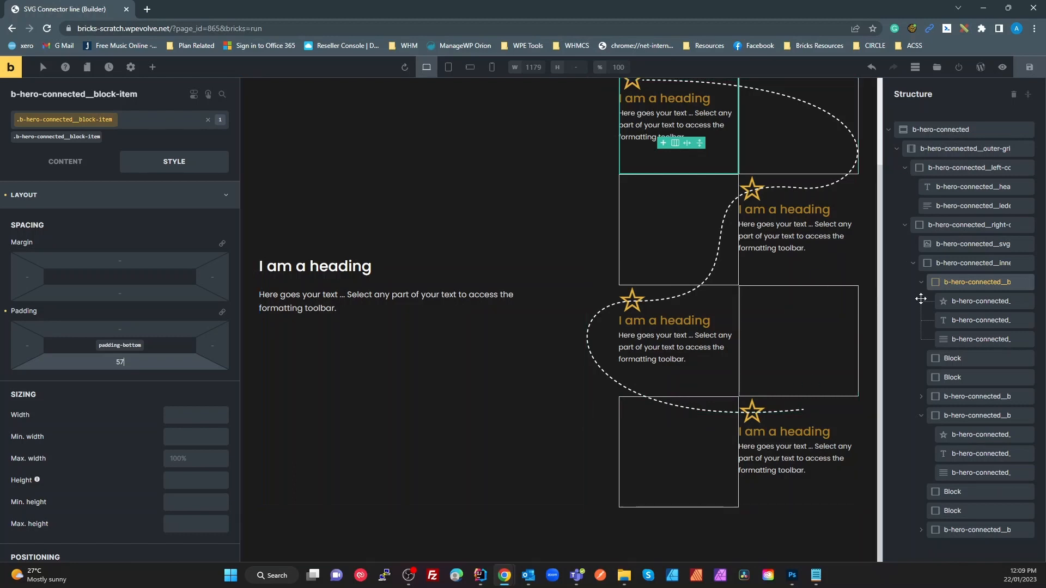
Set the svg-connector class's width to 80%.
left_click(963, 245)
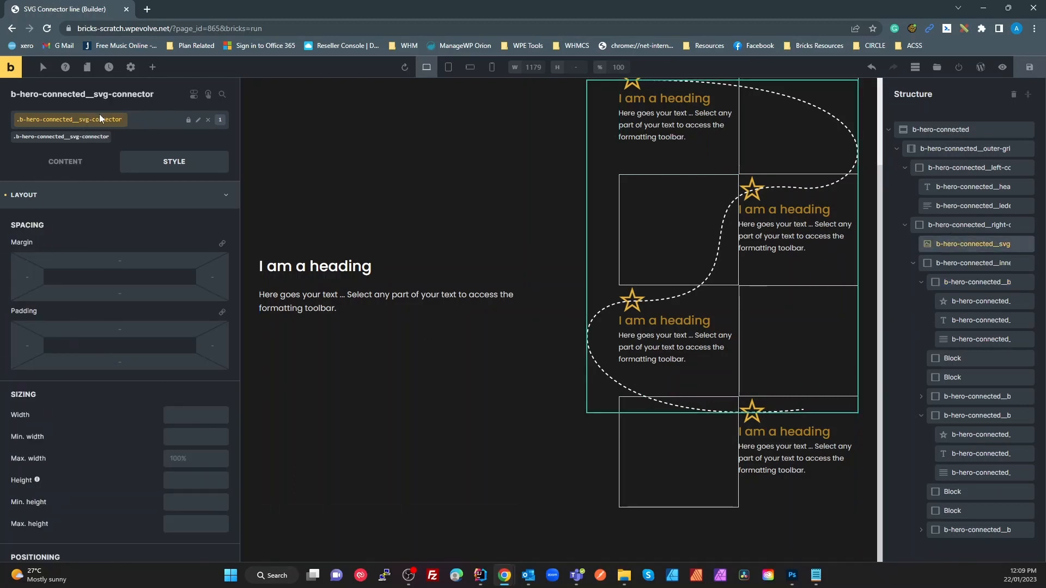
left_click(189, 416)
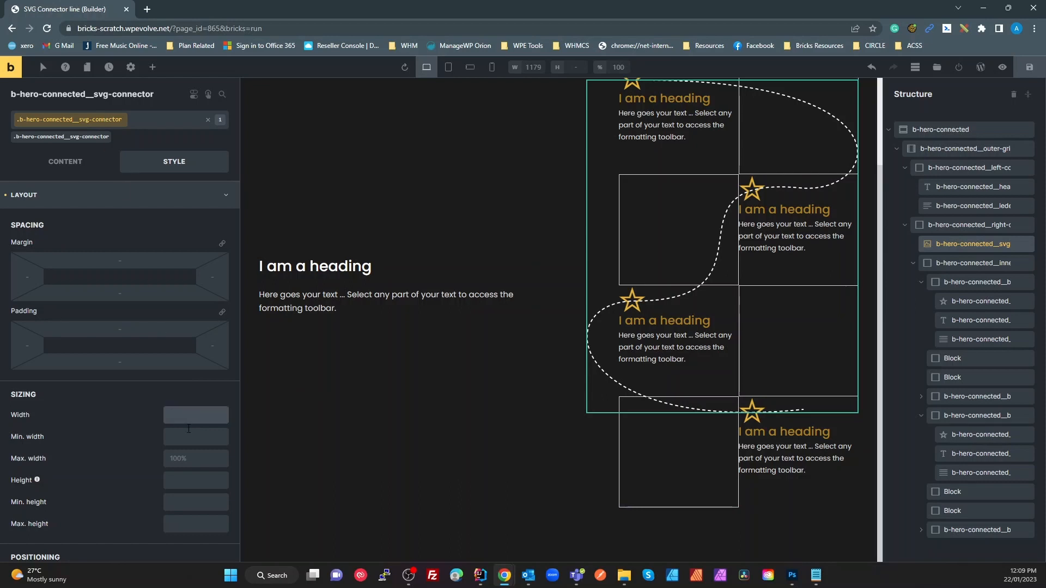
type("80%")
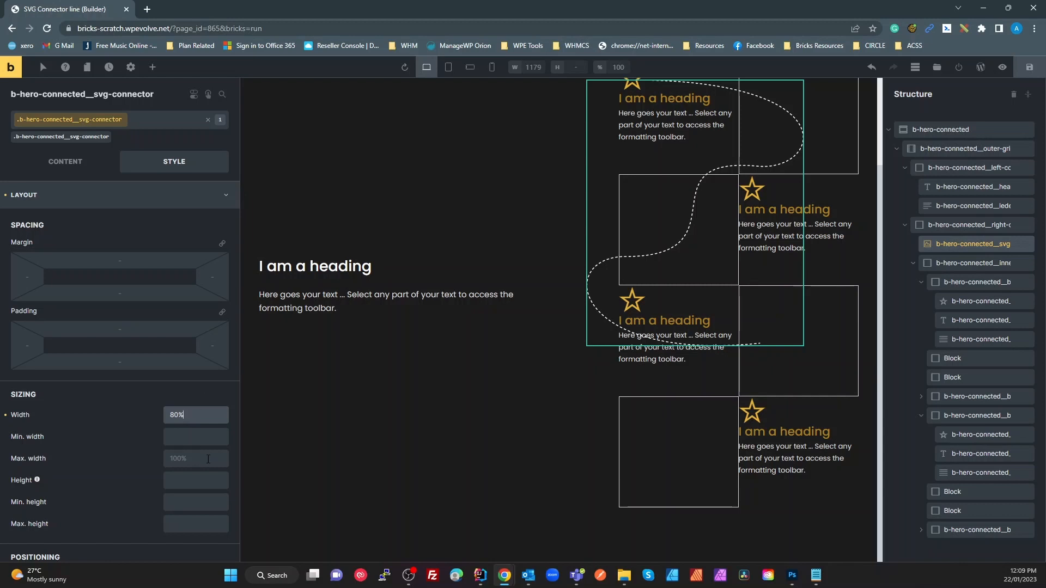
Try a height of 100% on the svg-connector class, then clear the height value.
left_click(192, 482)
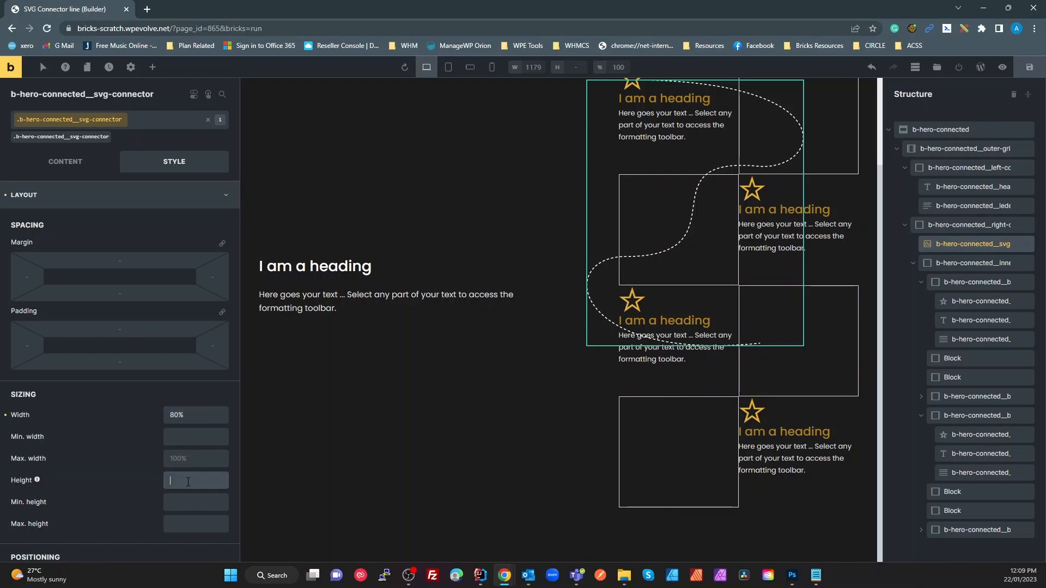
type("100")
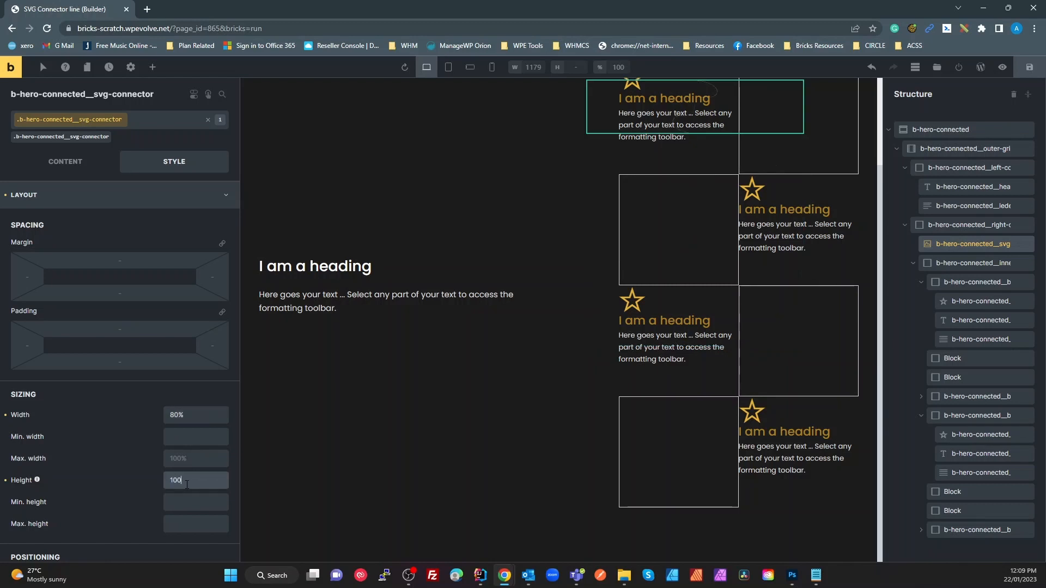
type("%")
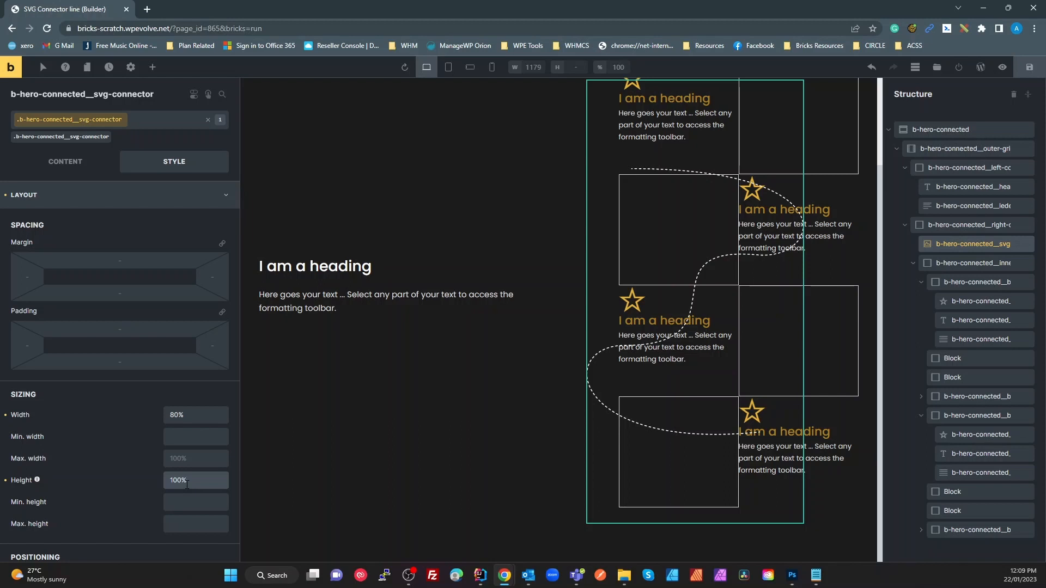
key("ctrl+a")
key("BackSpace")
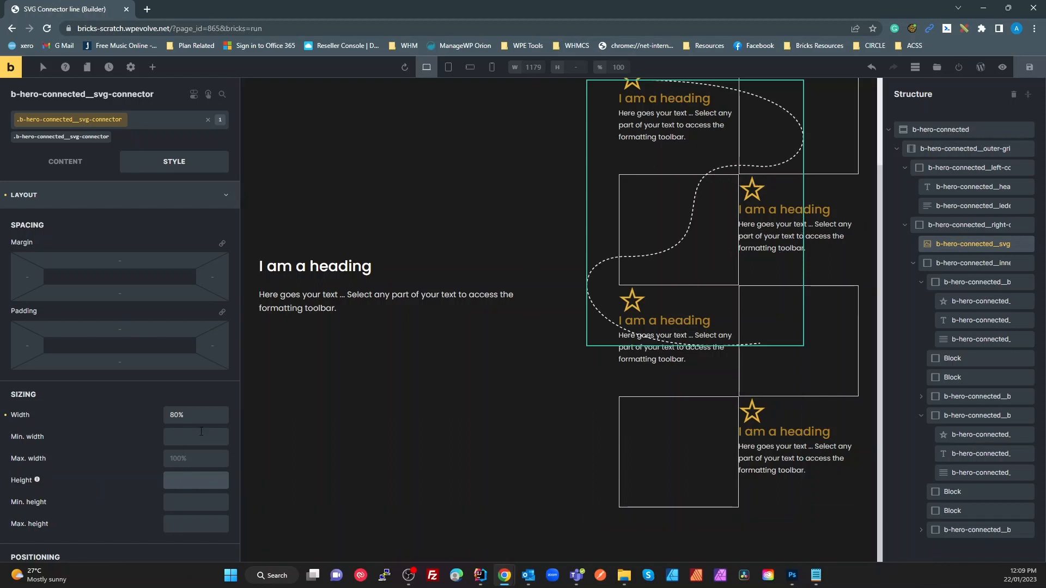
left_click(207, 415)
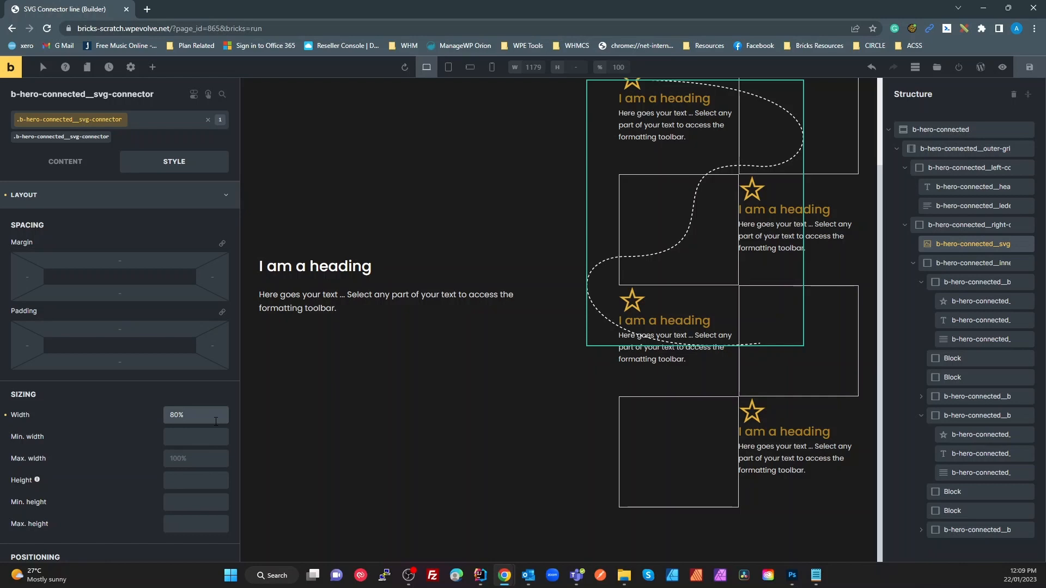
key("ctrl+a")
Set the b-hero-connected__block-item class's bottom padding to 15, after trying 10, 0 and 20.
left_click(976, 282)
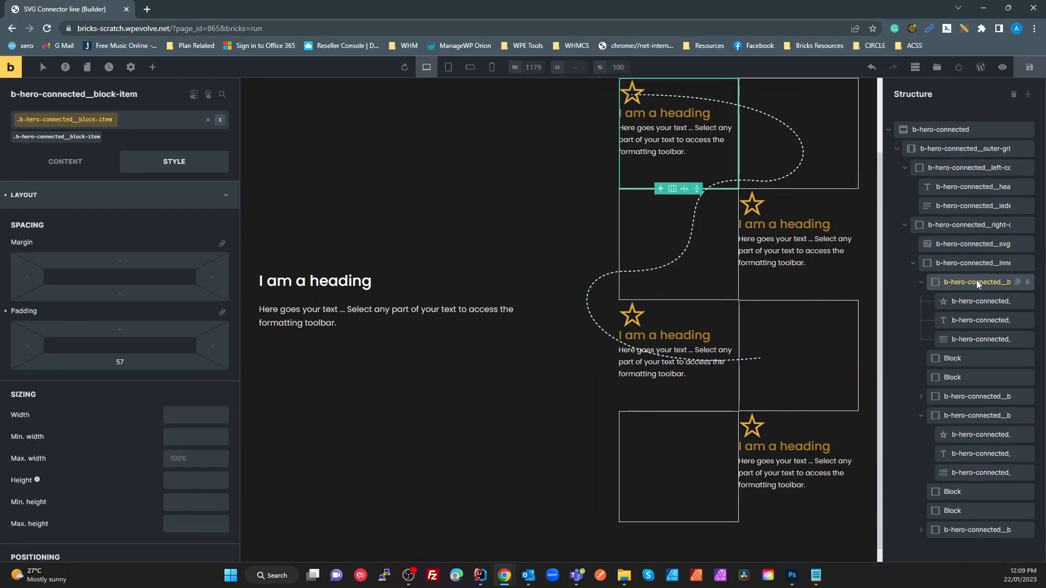
left_click(130, 362)
key("BackSpace")
key("BackSpace")
type("10")
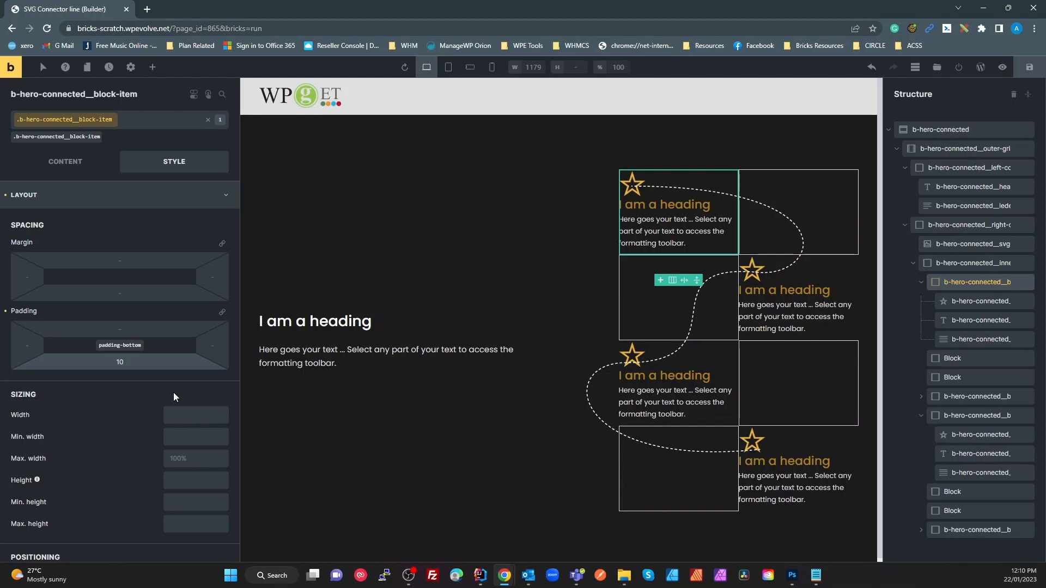
key("BackSpace")
key("BackSpace")
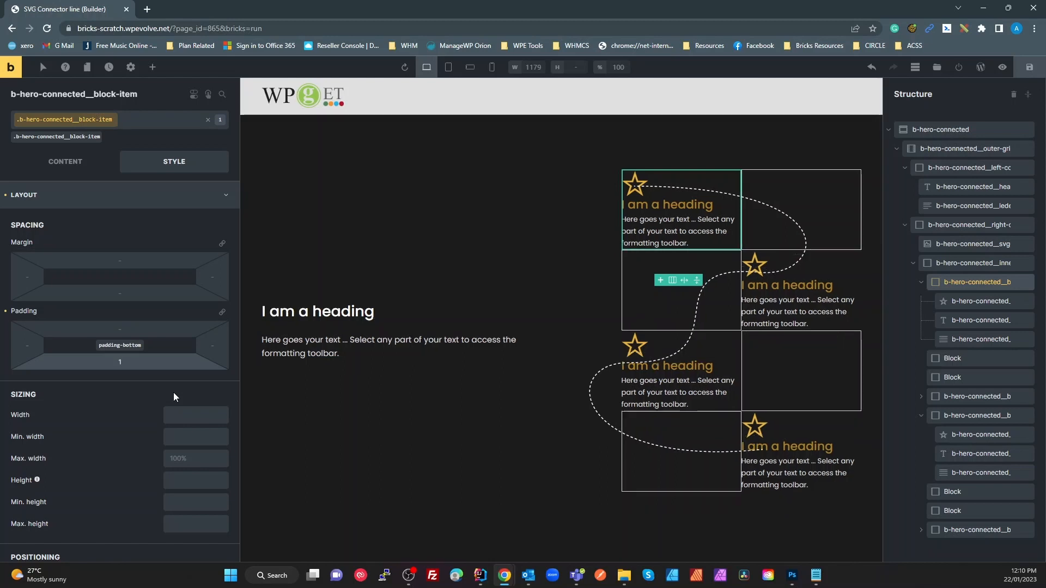
type("0")
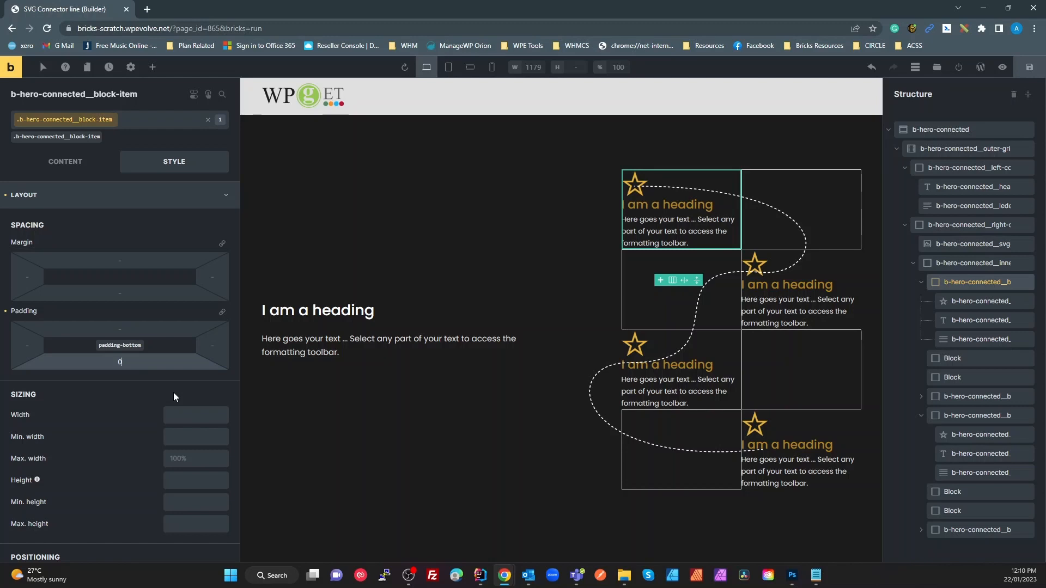
key("BackSpace")
type("20")
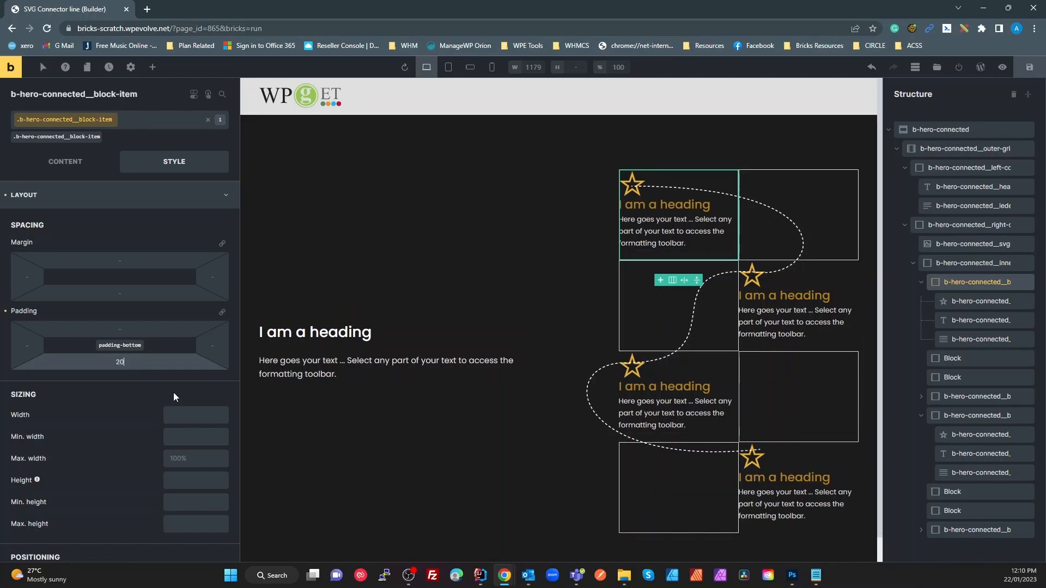
key("BackSpace")
key("BackSpace")
type("15")
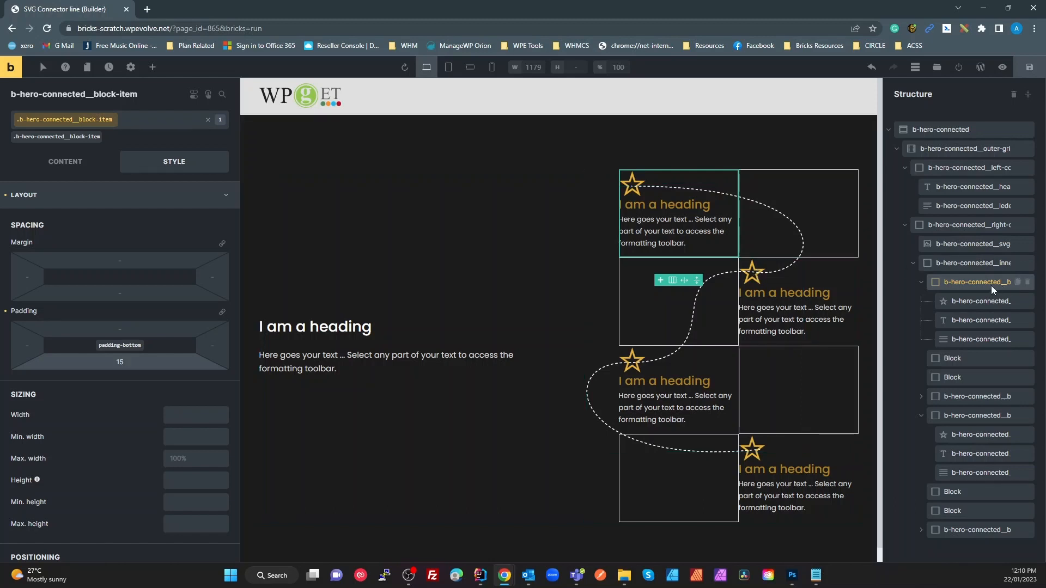
Give the b-hero-connected__svg-connector class a z-index of -1.
left_click(964, 243)
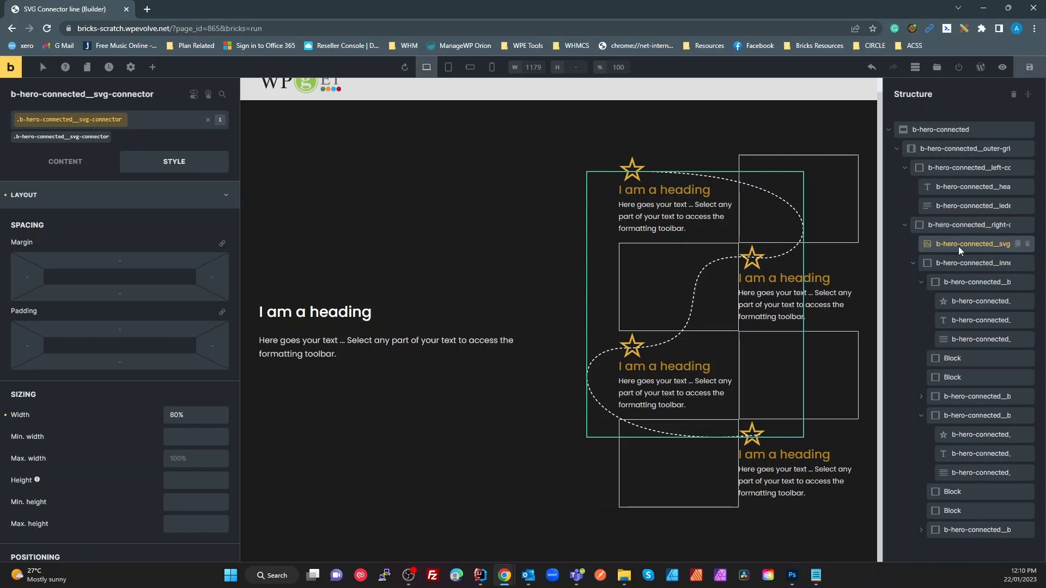
scroll(132, 472, "down", 5)
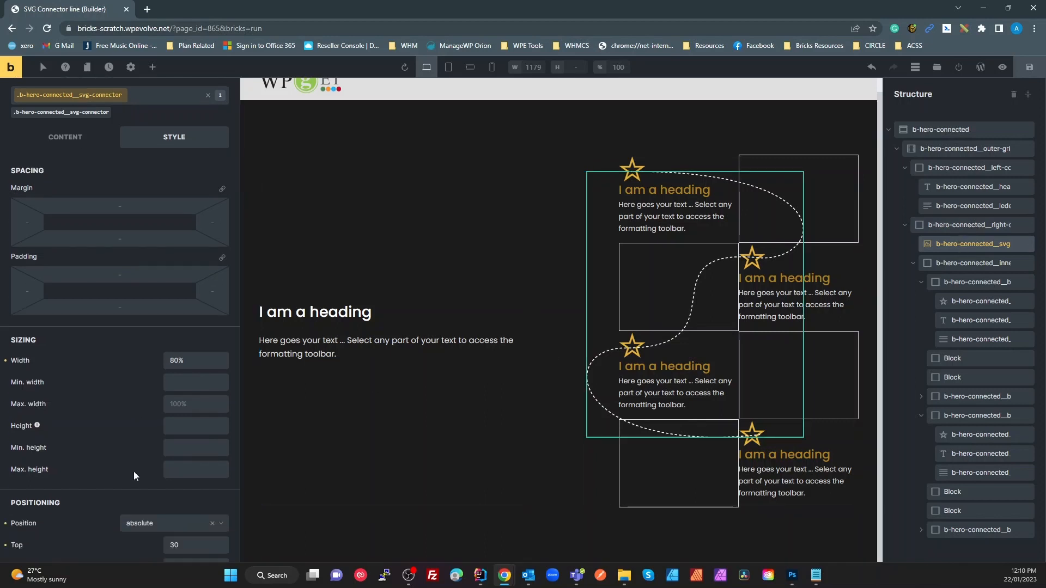
left_click(174, 414)
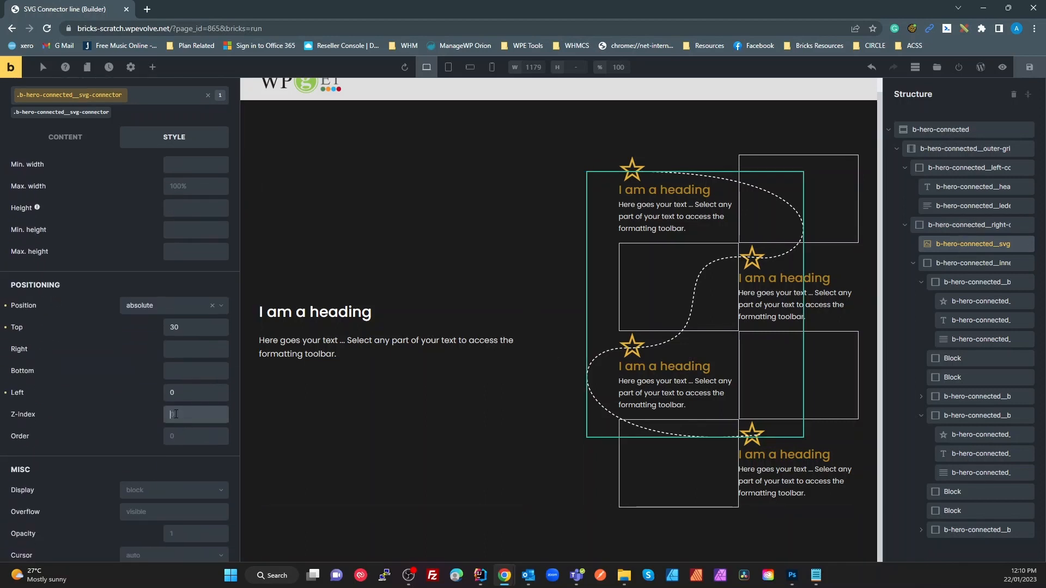
type("-1")
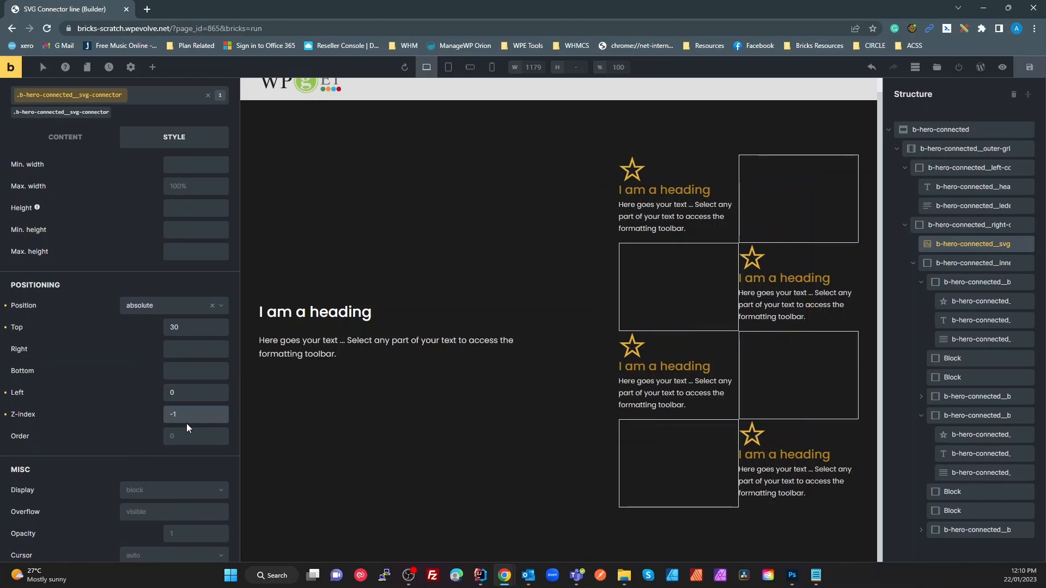
Add custom CSS setting isolation: isolate on the root of the b-hero-connected__right-content class, and save the page.
left_click(964, 223)
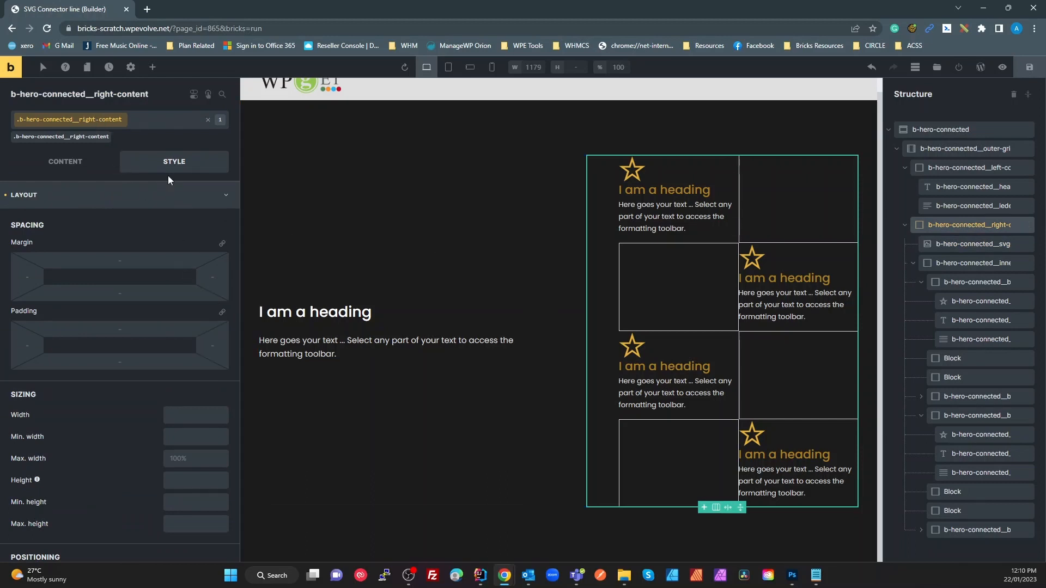
left_click(144, 193)
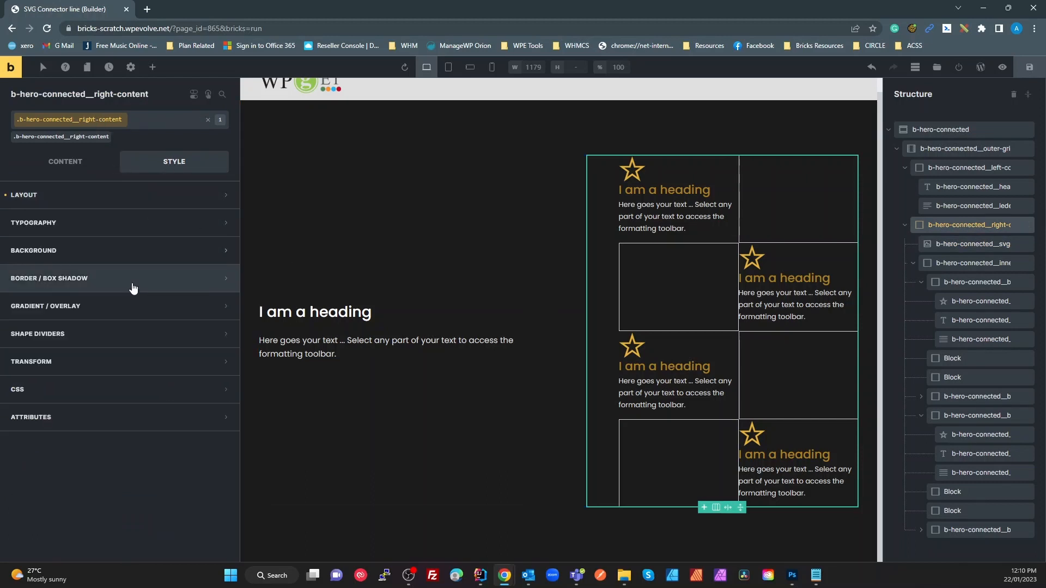
left_click(115, 388)
scroll(114, 449, "down", 3)
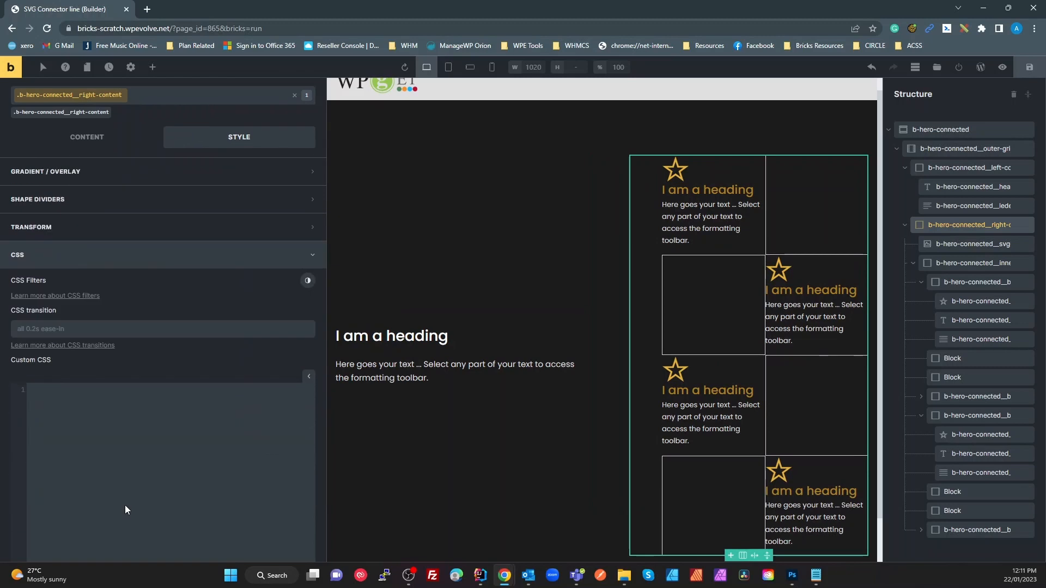
left_click(111, 420)
type("root{")
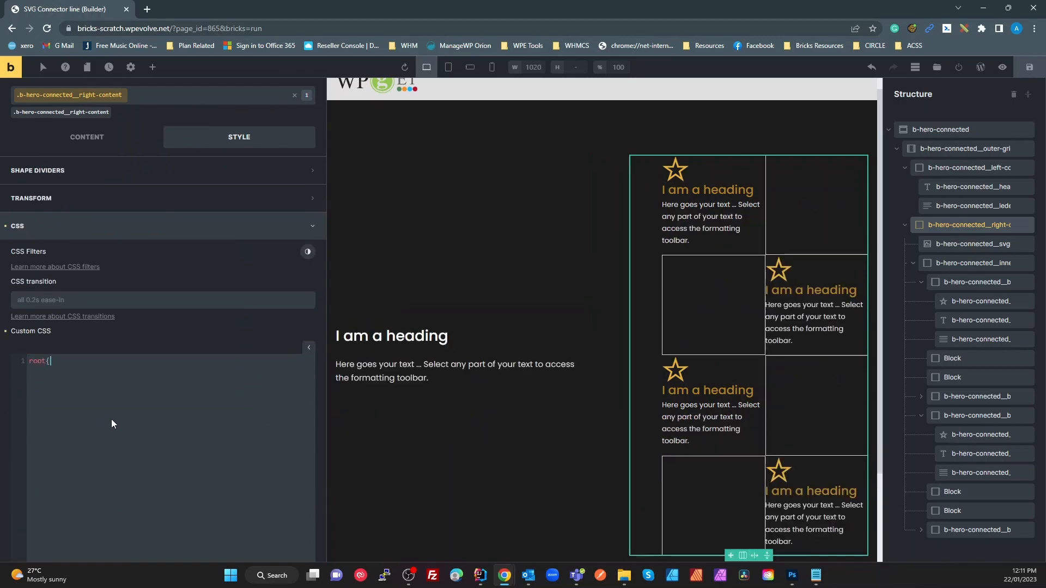
key("Return")
type("isola")
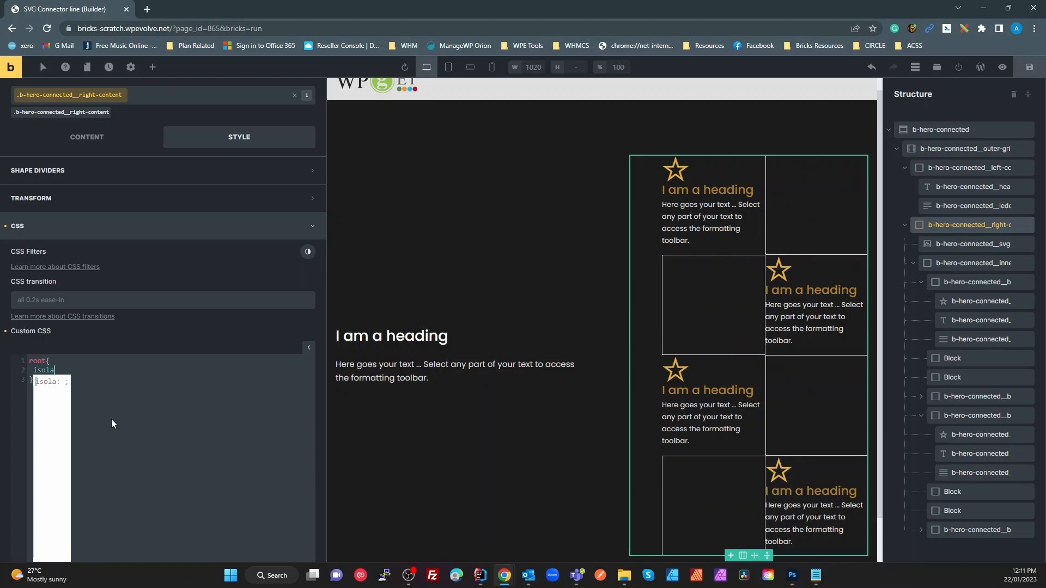
type("tion: isol")
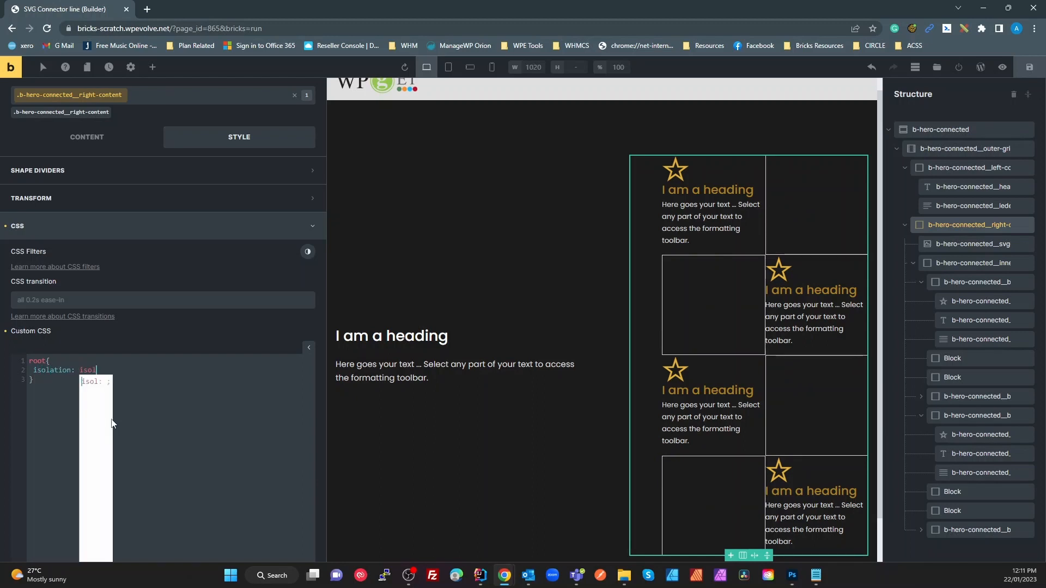
type("ate;")
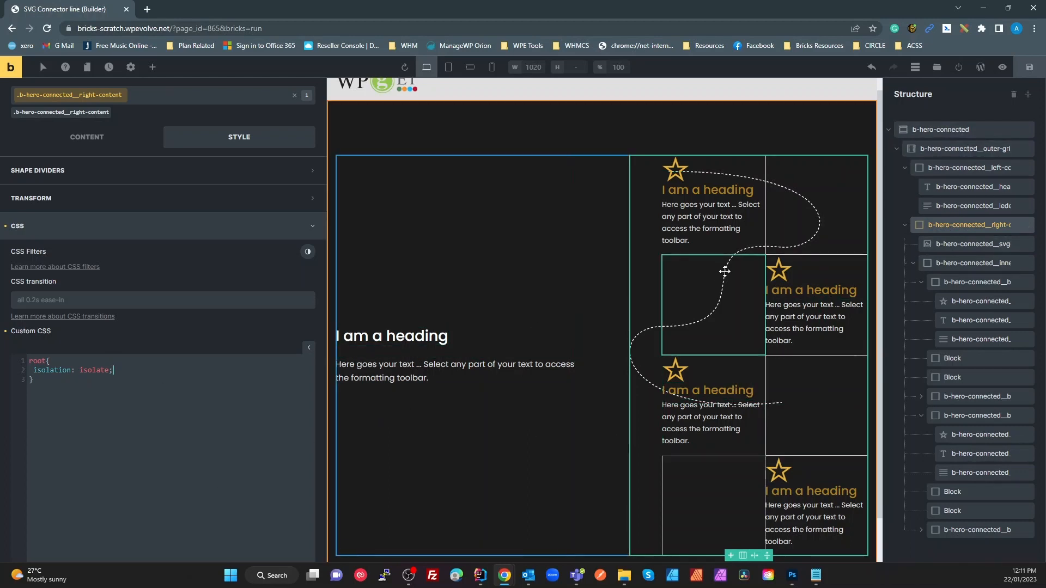
key("ctrl+s")
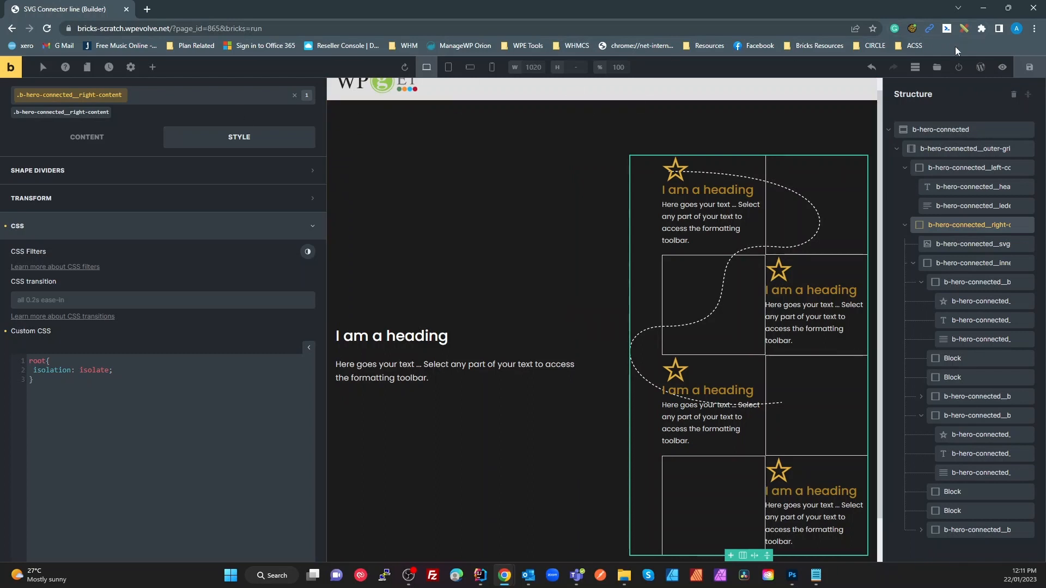
Preview the hero section, check it on the reloaded front-end page in a separate tab, and return to editing.
left_click(1002, 67)
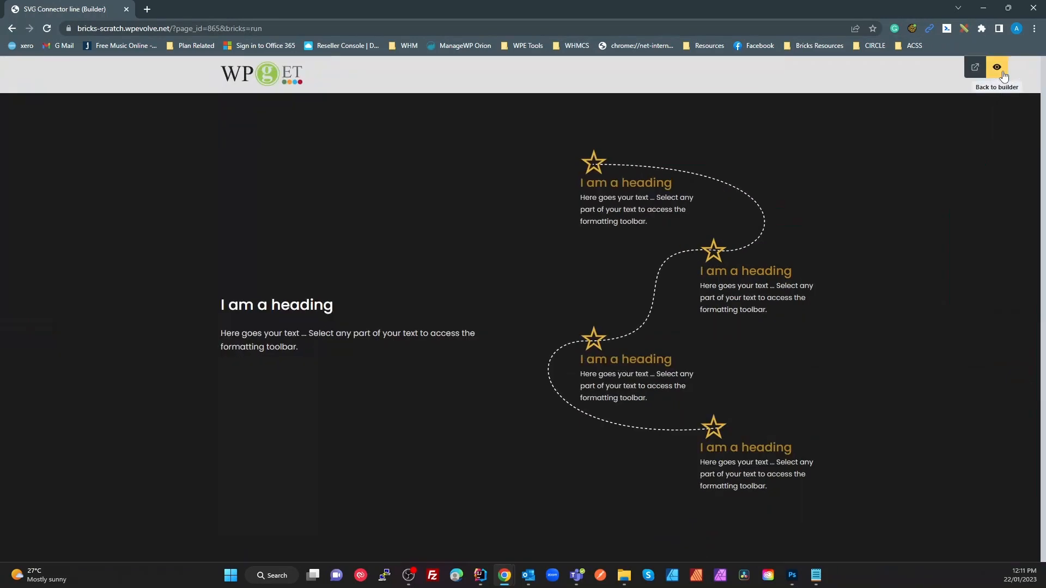
left_click(975, 67)
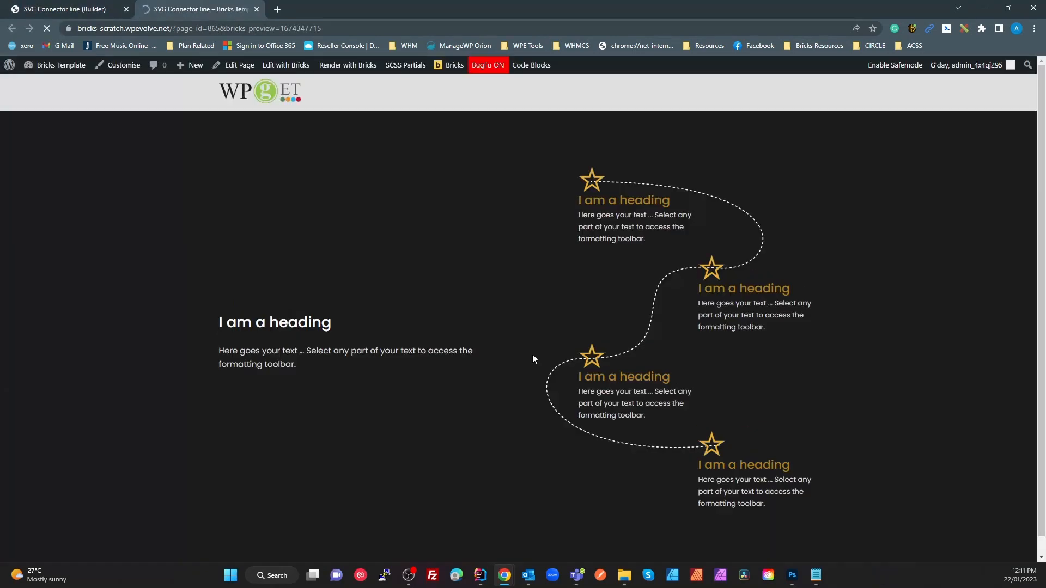
key("F5")
left_click(62, 9)
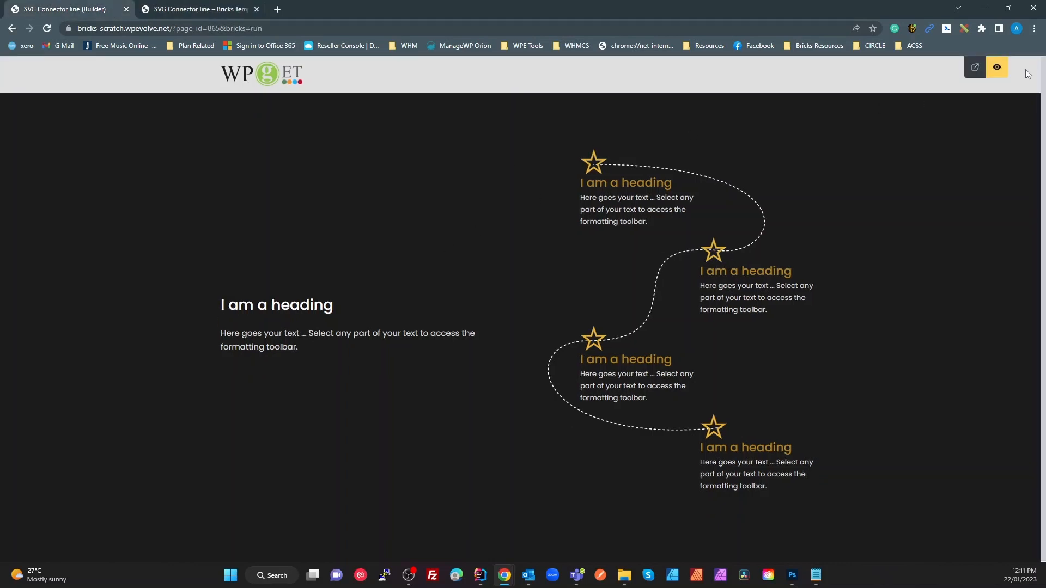
left_click(997, 67)
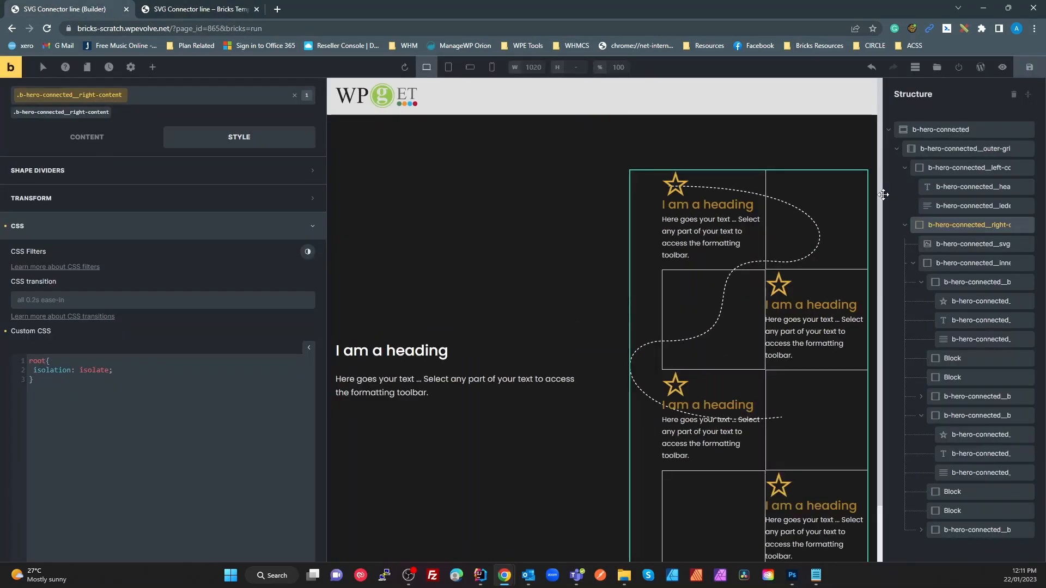
Replace the first item's star with the filled Windows logo from the Themify icons, using its b-hero-connected__block-item-icon class.
left_click(674, 182)
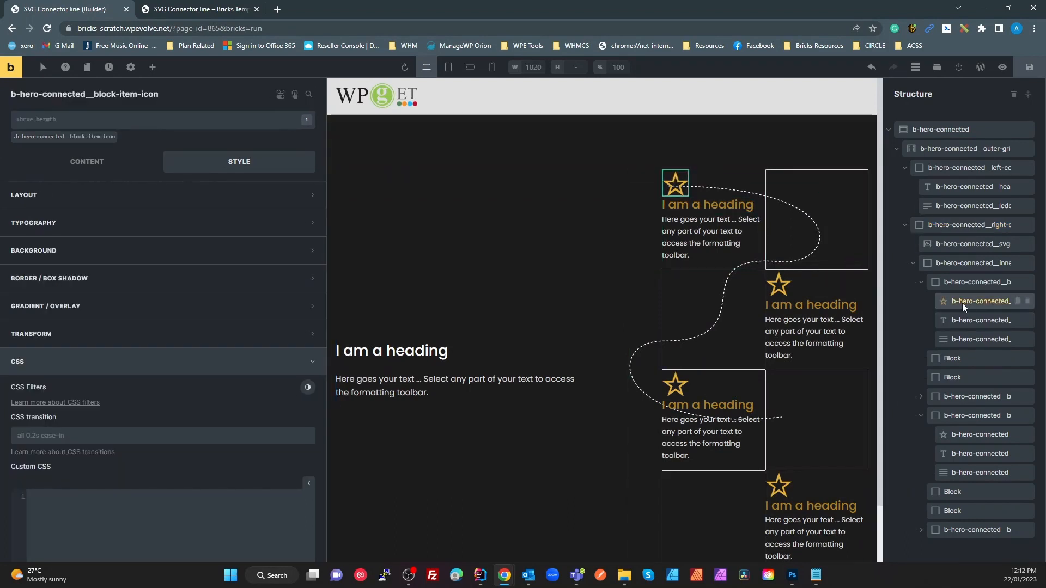
left_click(99, 138)
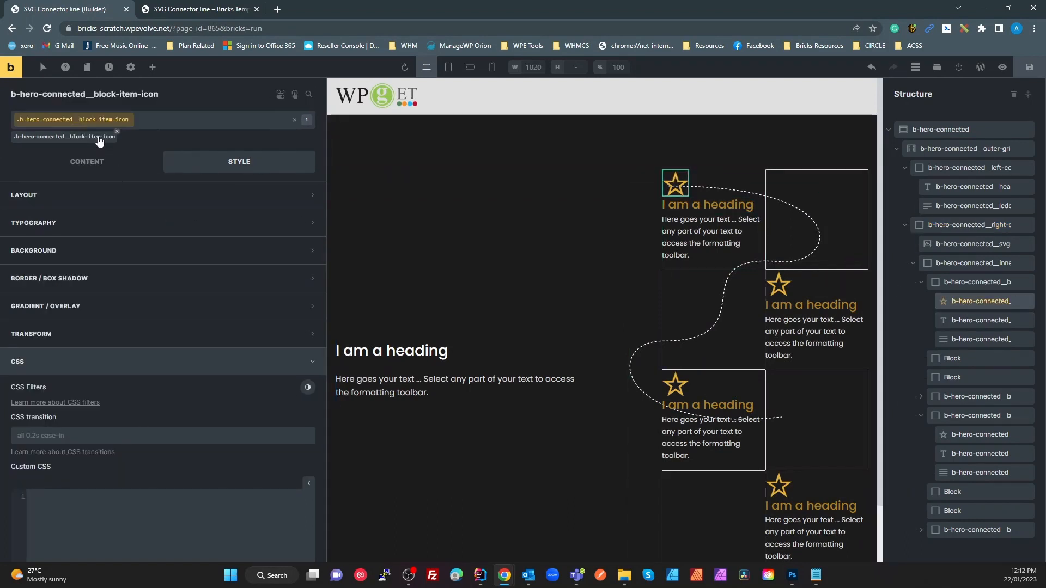
left_click(83, 163)
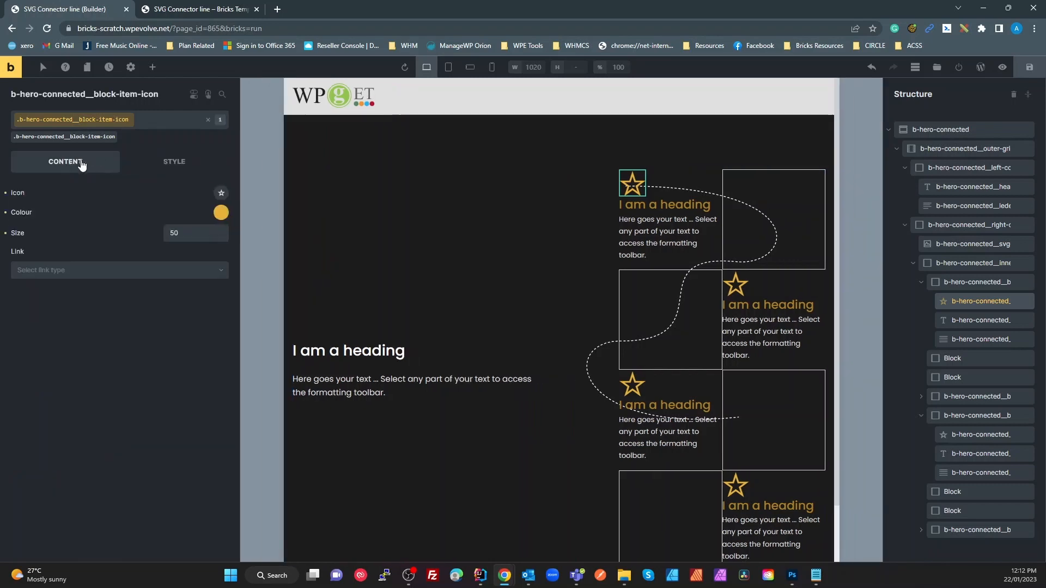
left_click(222, 193)
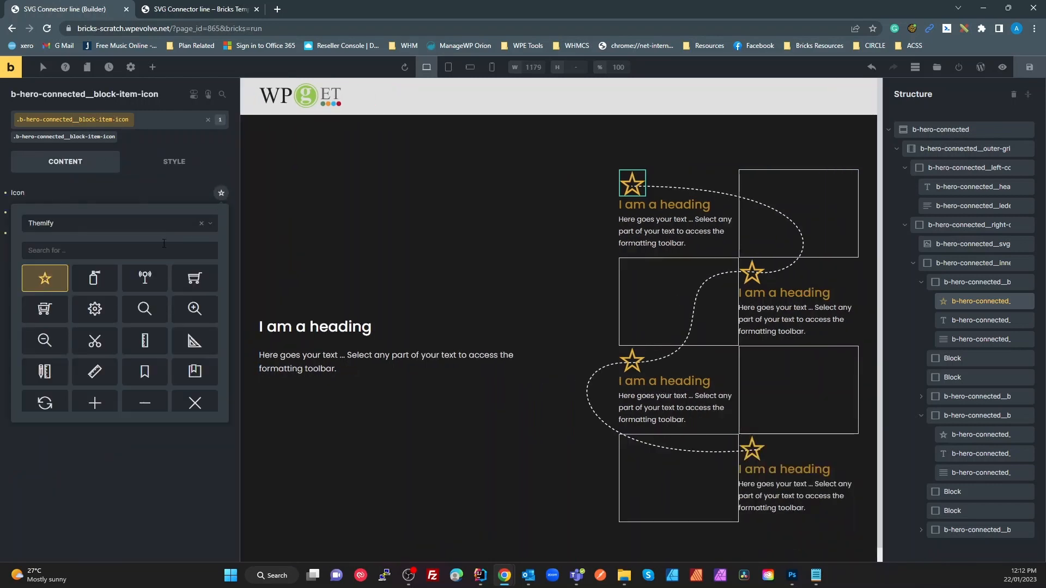
scroll(168, 285, "down", 10)
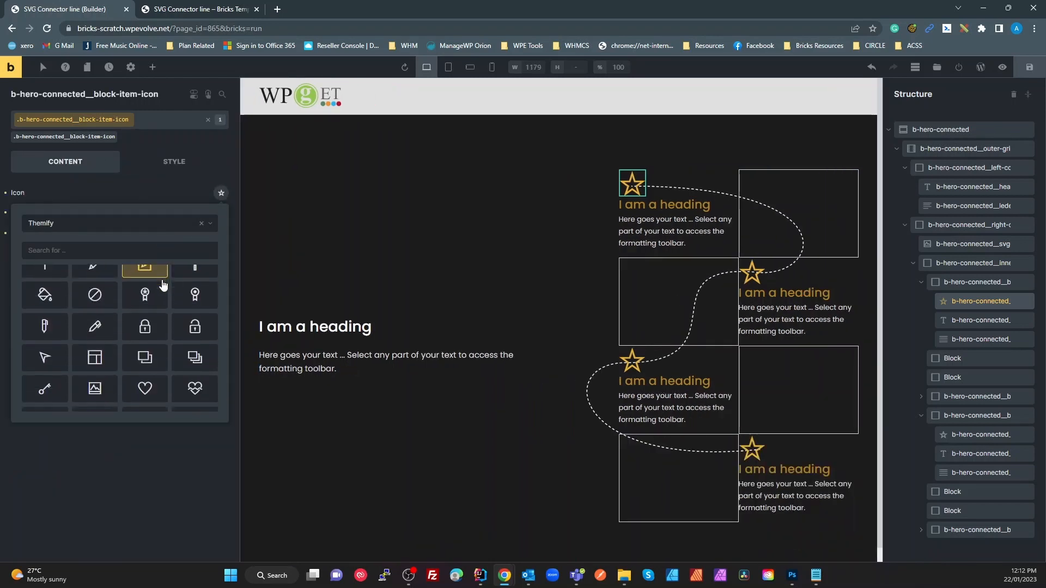
scroll(163, 284, "down", 15)
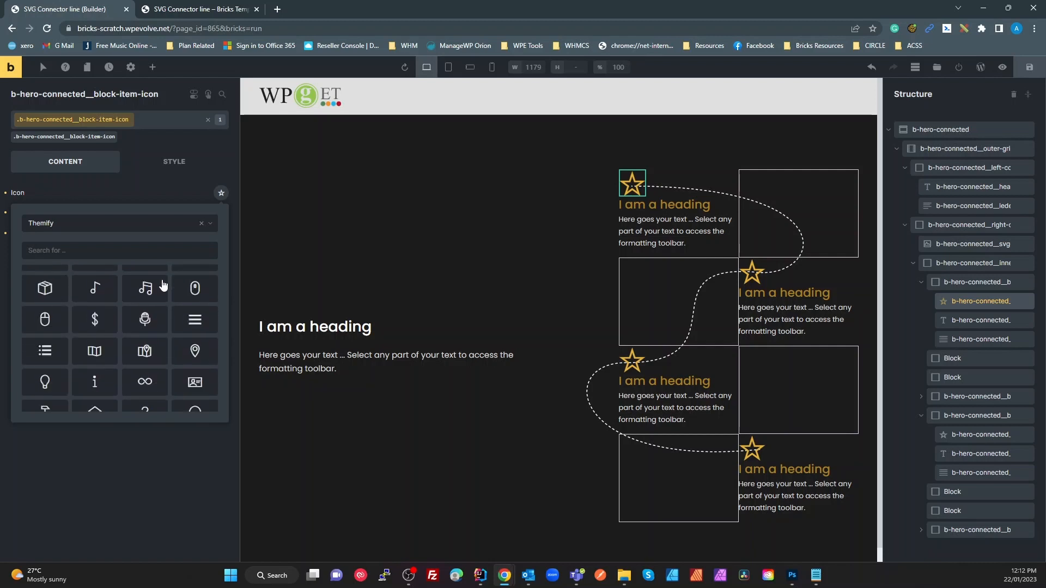
scroll(163, 285, "down", 15)
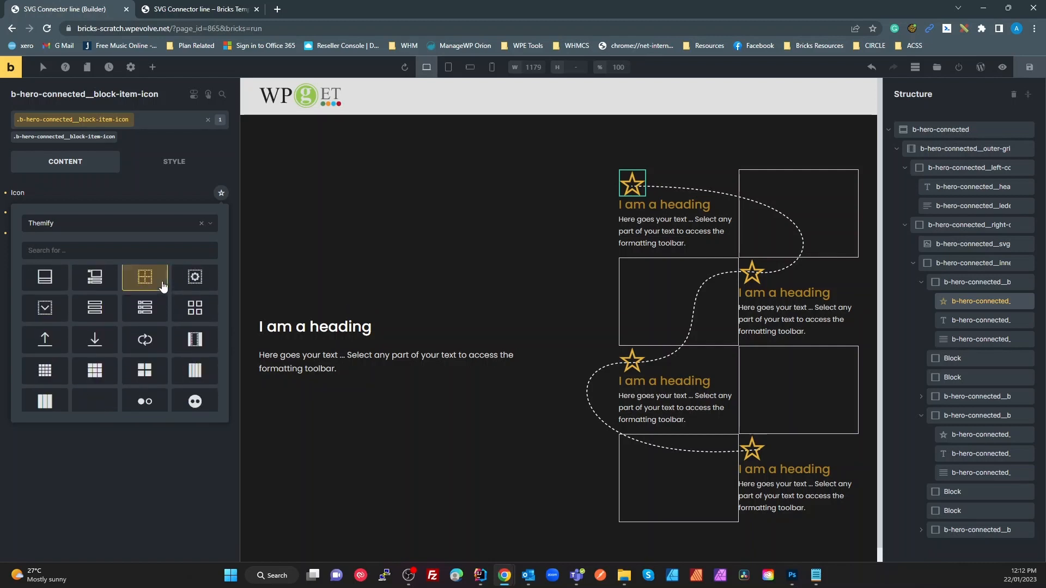
scroll(163, 286, "down", 2)
scroll(147, 327, "down", 6)
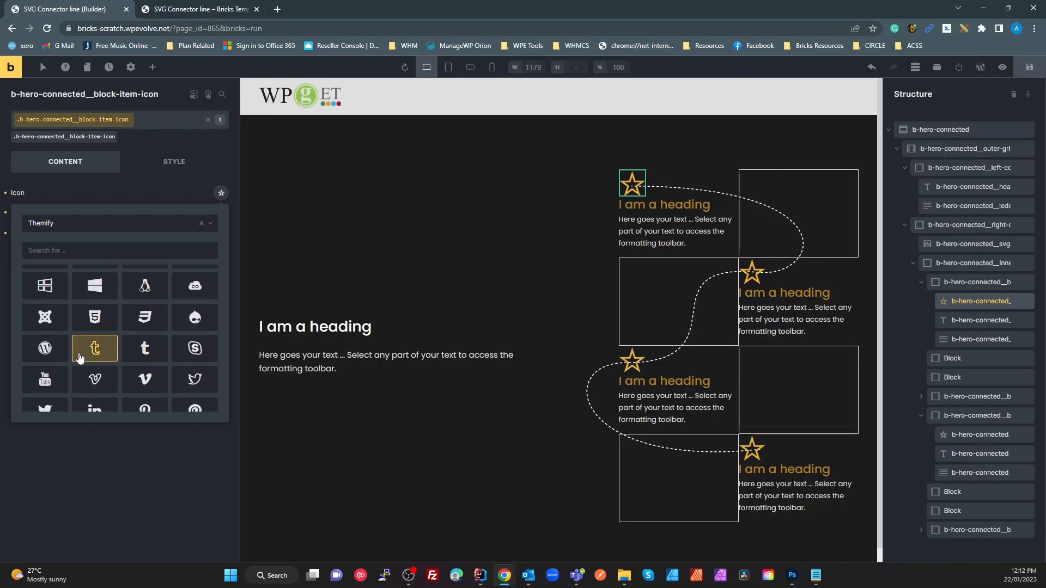
scroll(136, 362, "down", 1)
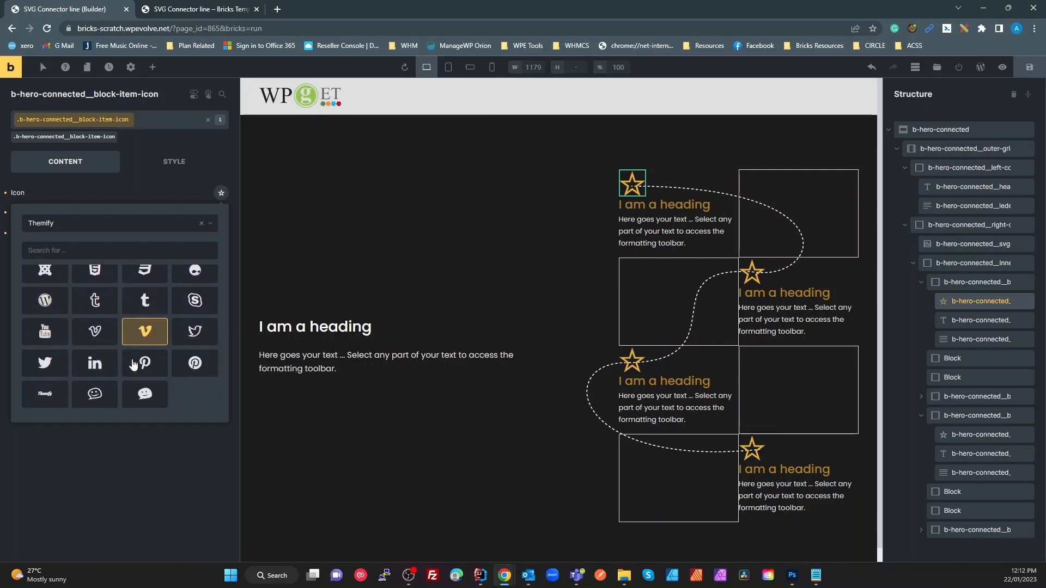
scroll(135, 362, "up", 2)
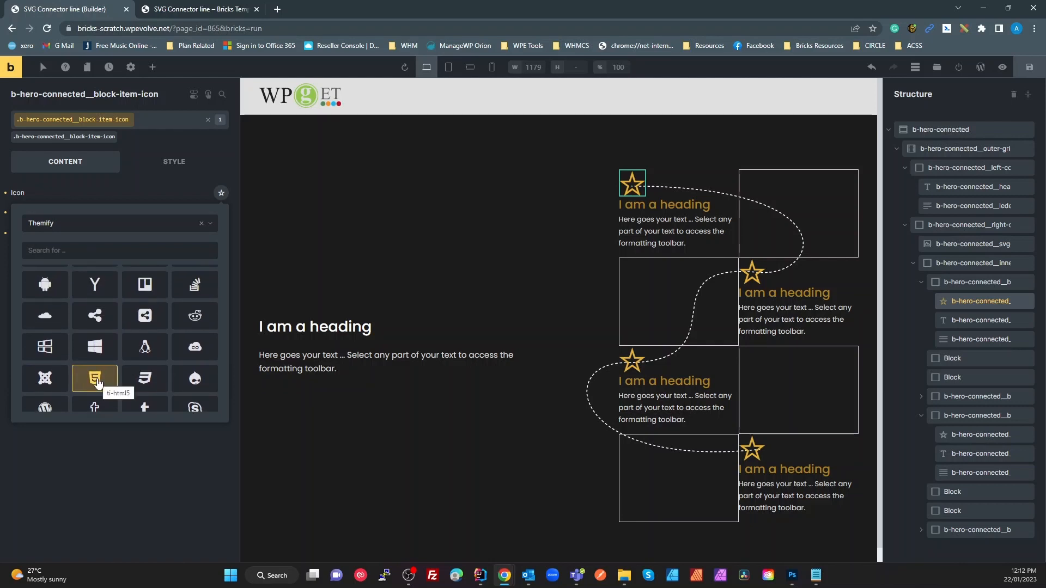
scroll(96, 384, "up", 3)
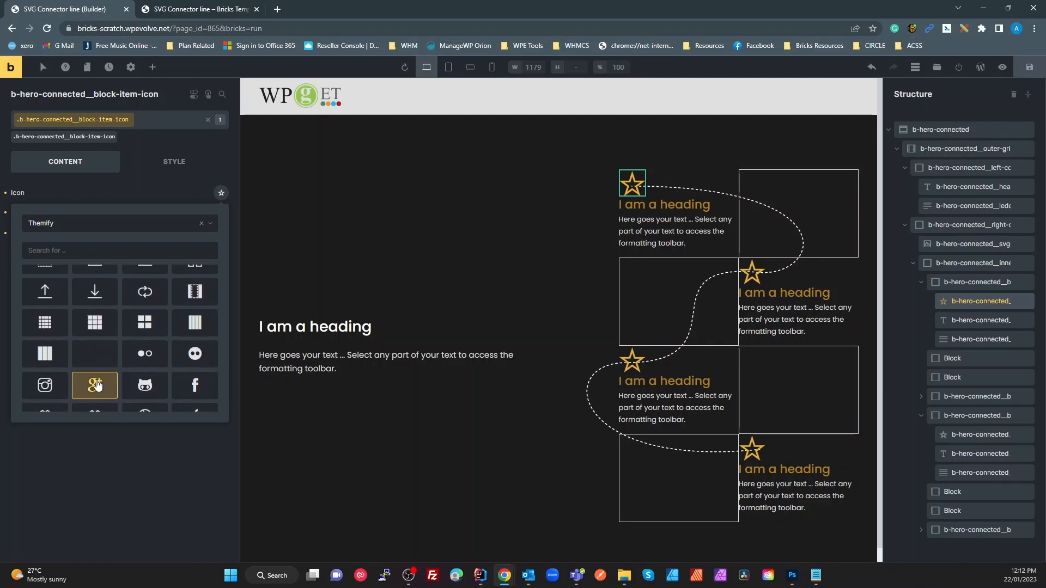
scroll(98, 382, "down", 3)
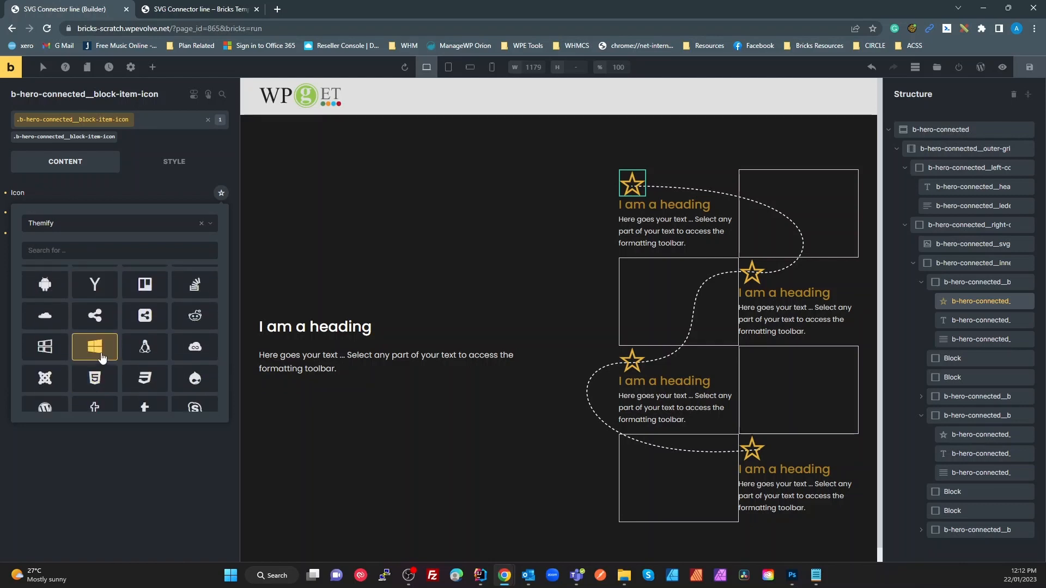
left_click(95, 354)
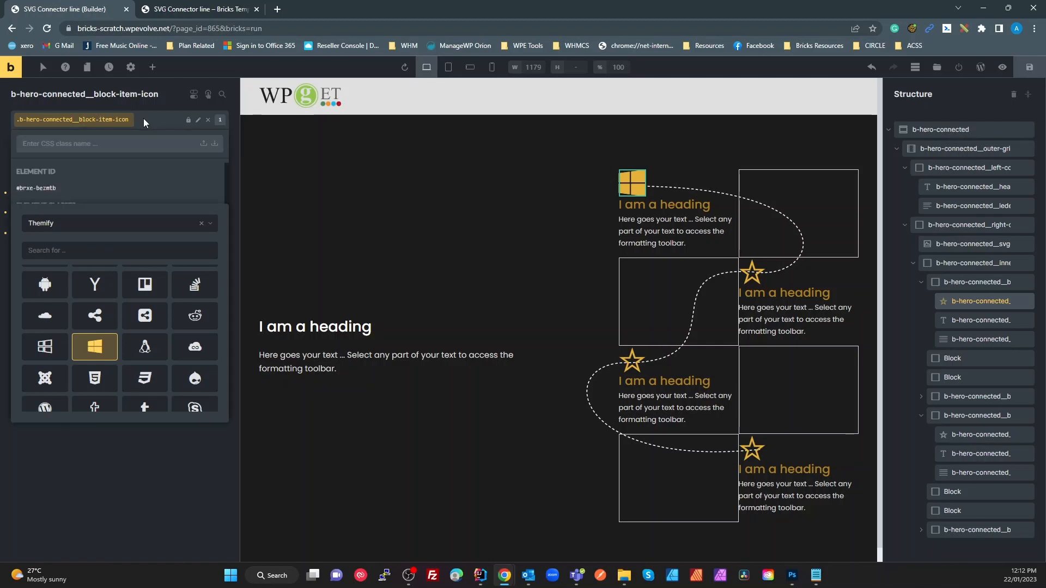
Replace the second item's star with the WordPress logo from the Themify icons.
left_click(34, 479)
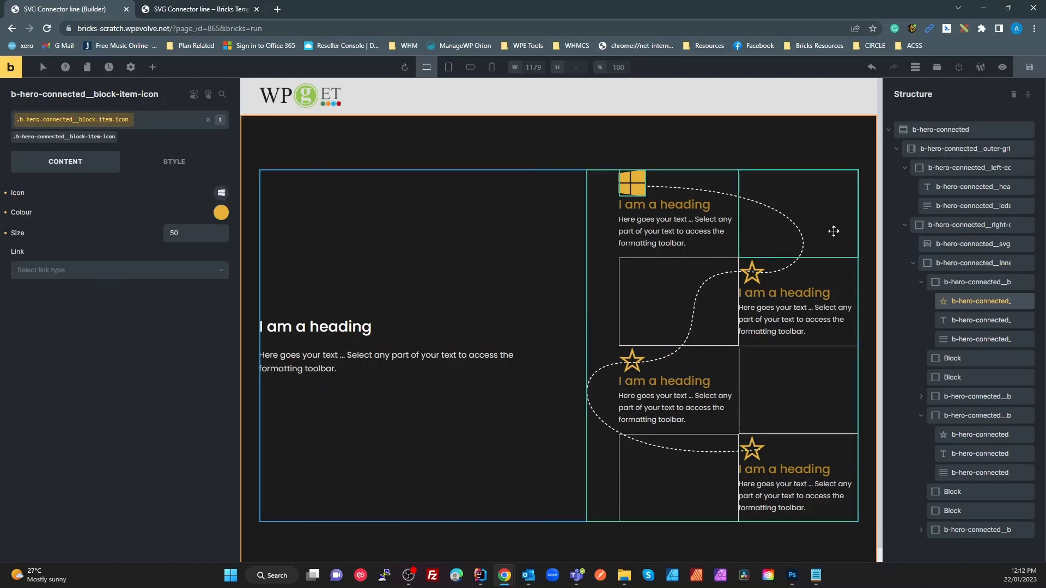
left_click(753, 274)
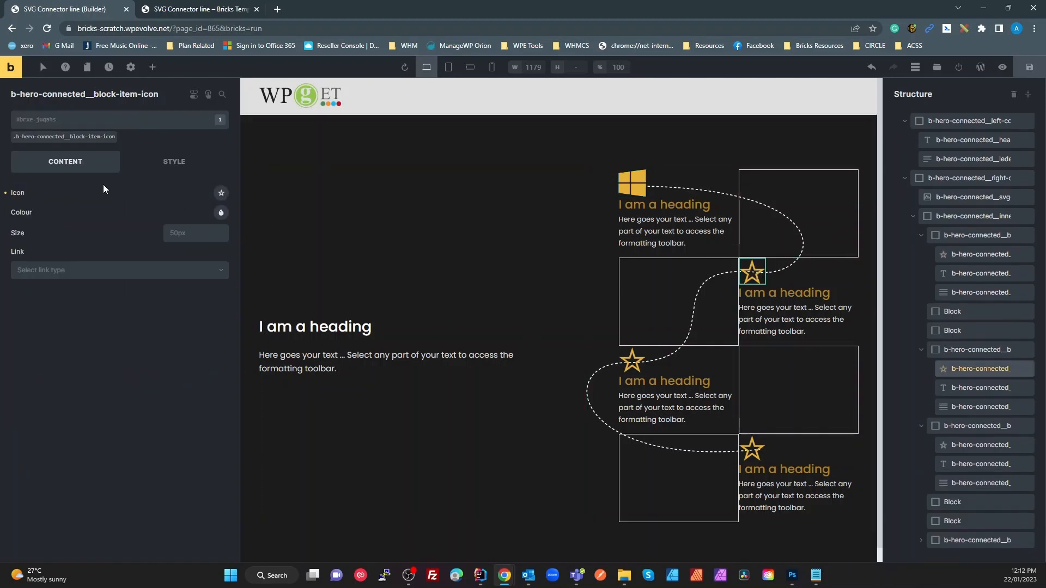
left_click(221, 194)
left_click(116, 251)
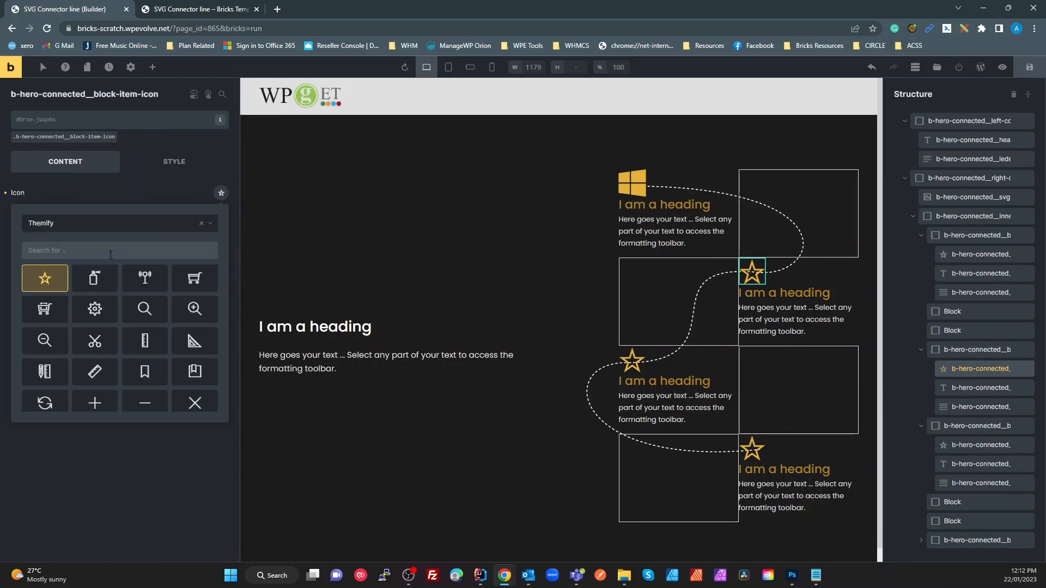
type("win")
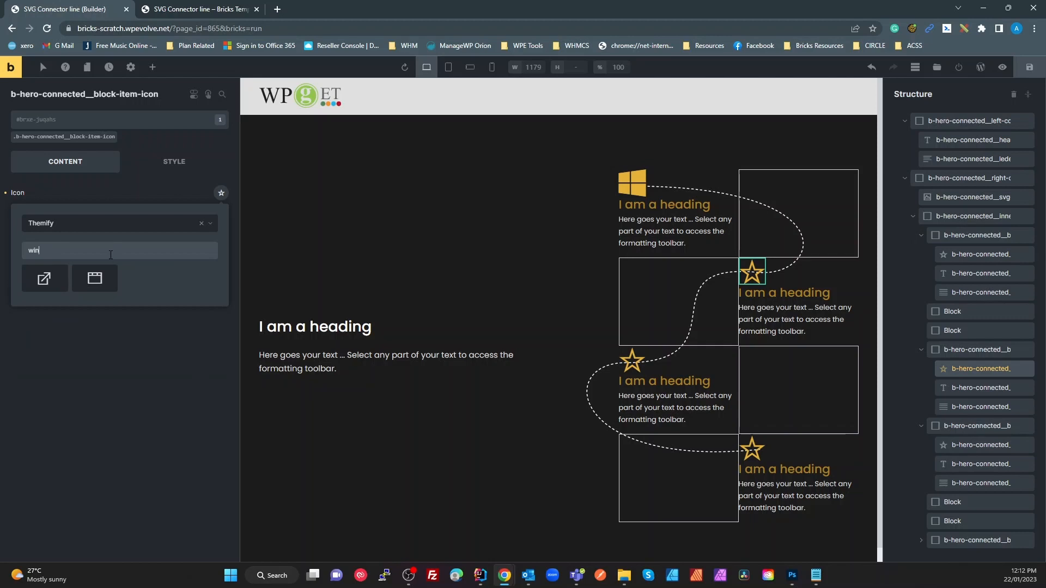
key("BackSpace")
key("BackSpace")
scroll(123, 349, "down", 5)
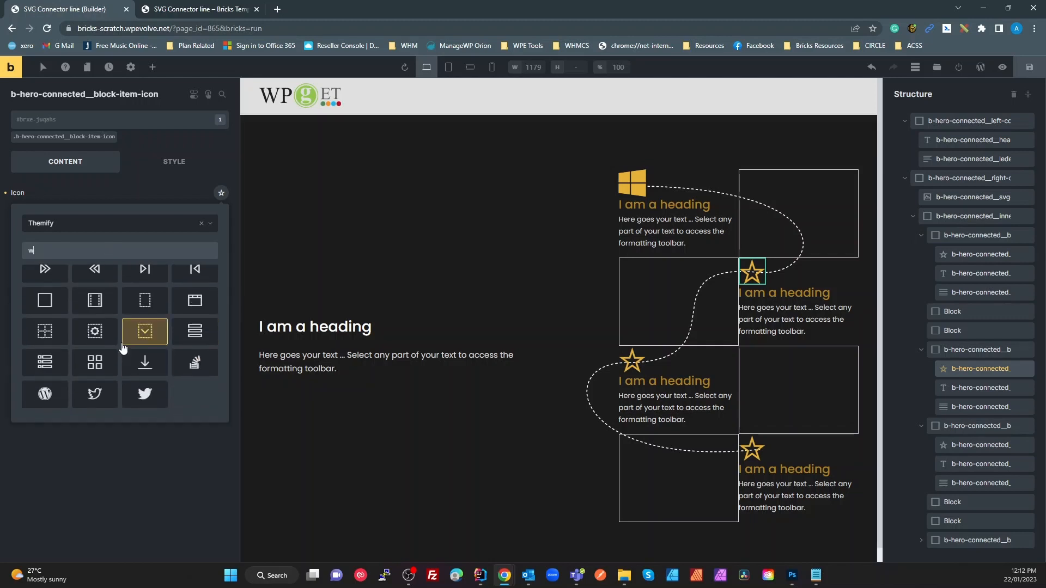
left_click(44, 394)
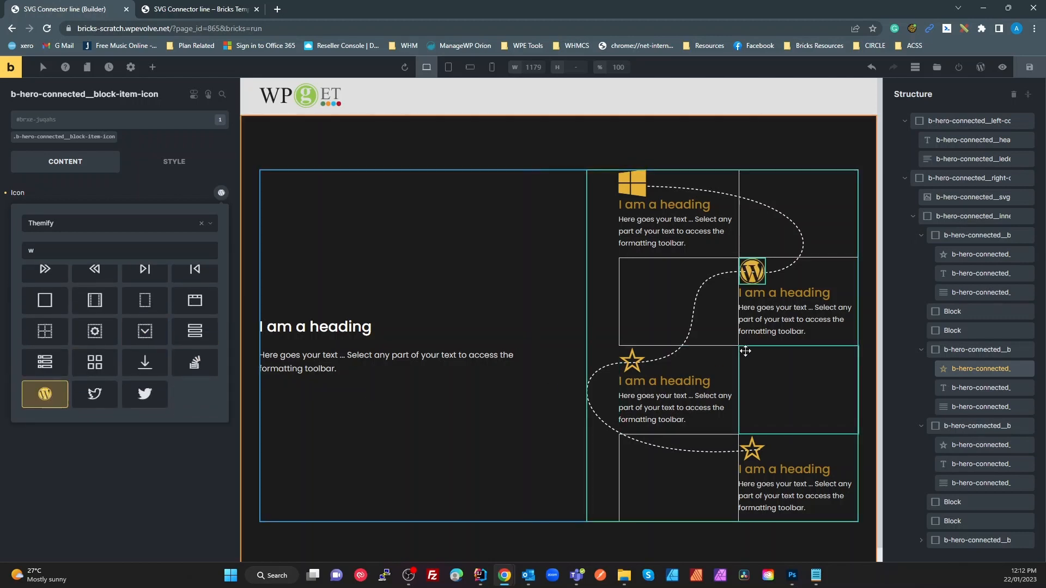
Replace the third item's star with the filled smiling speech bubble from the Themify icons.
left_click(632, 359)
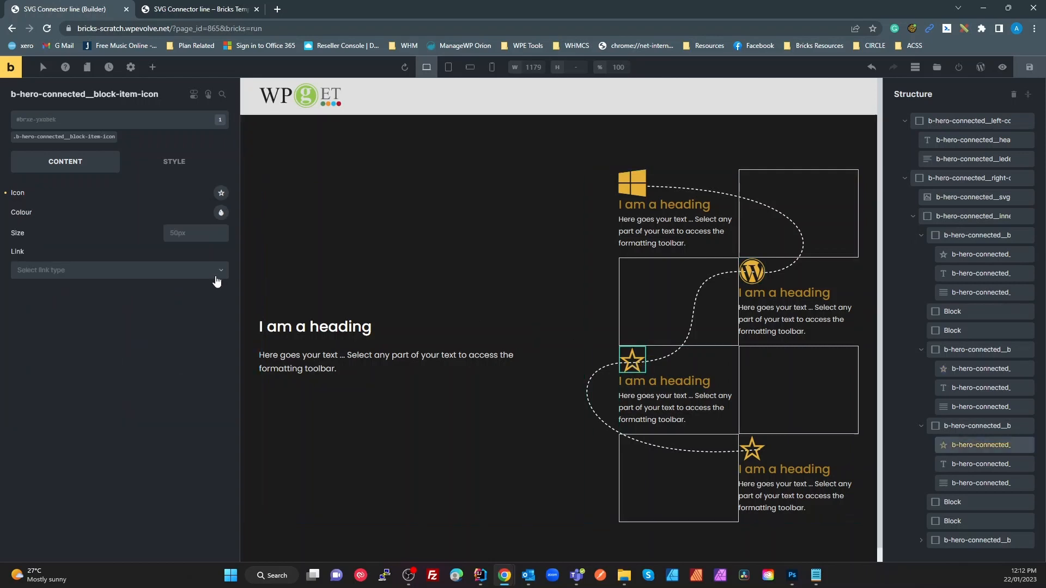
left_click(222, 194)
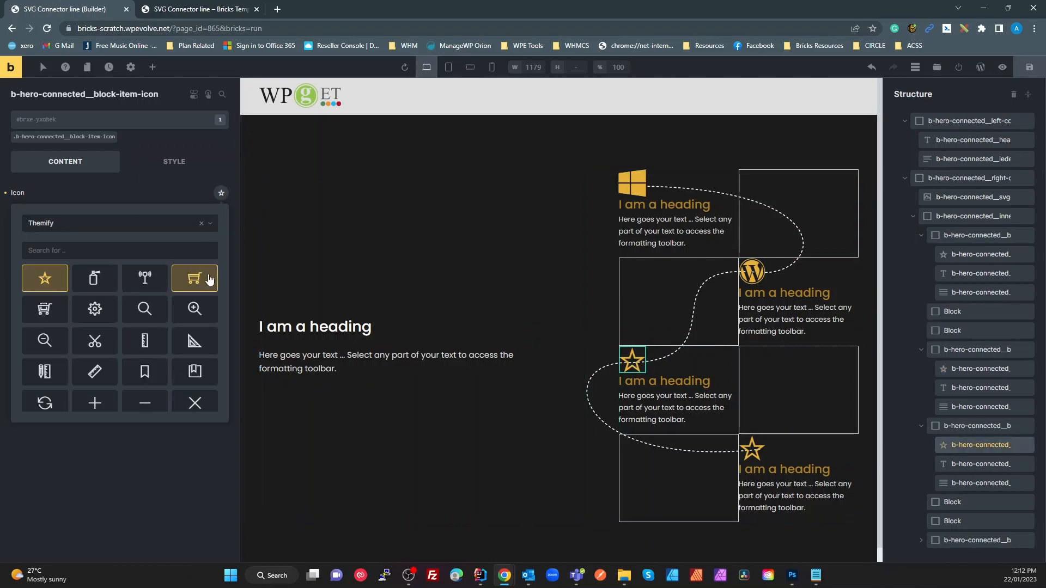
scroll(196, 310, "down", 3)
scroll(185, 381, "down", 10)
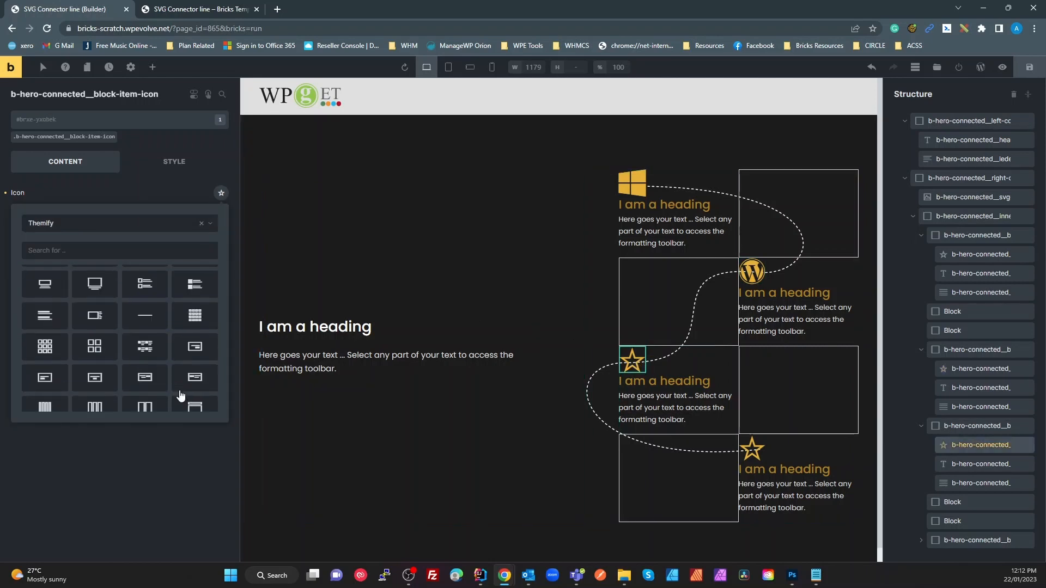
left_click(147, 402)
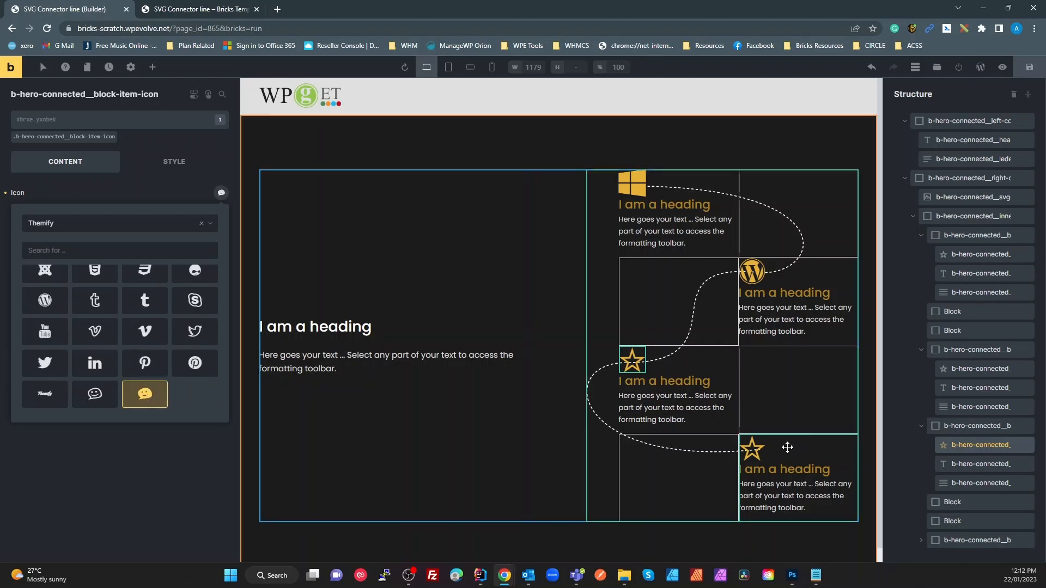
Replace the fourth item's star with the filled three-by-three grid from the Themify icons, and save the page.
left_click(754, 447)
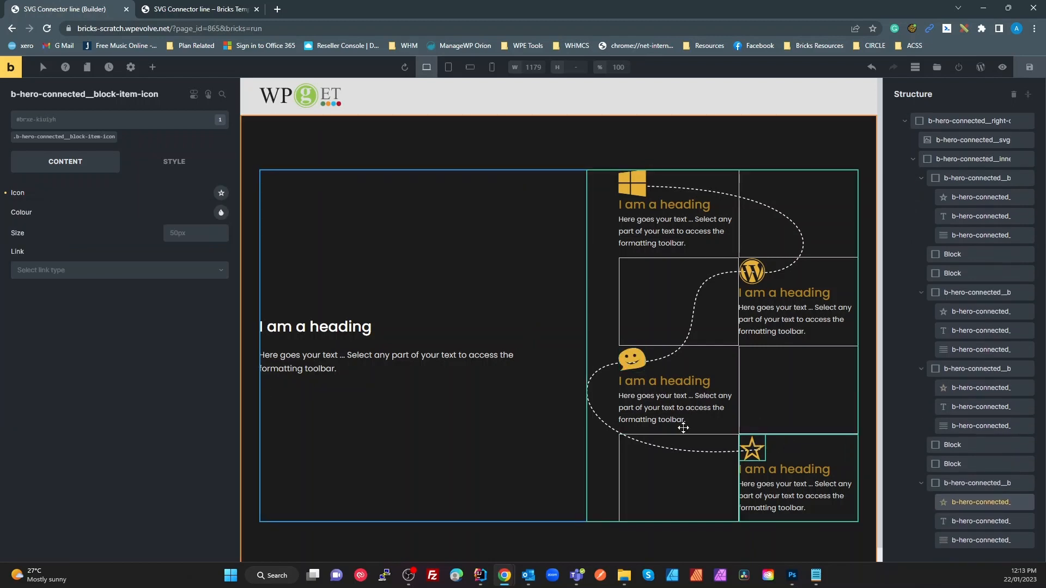
left_click(222, 194)
scroll(159, 322, "down", 5)
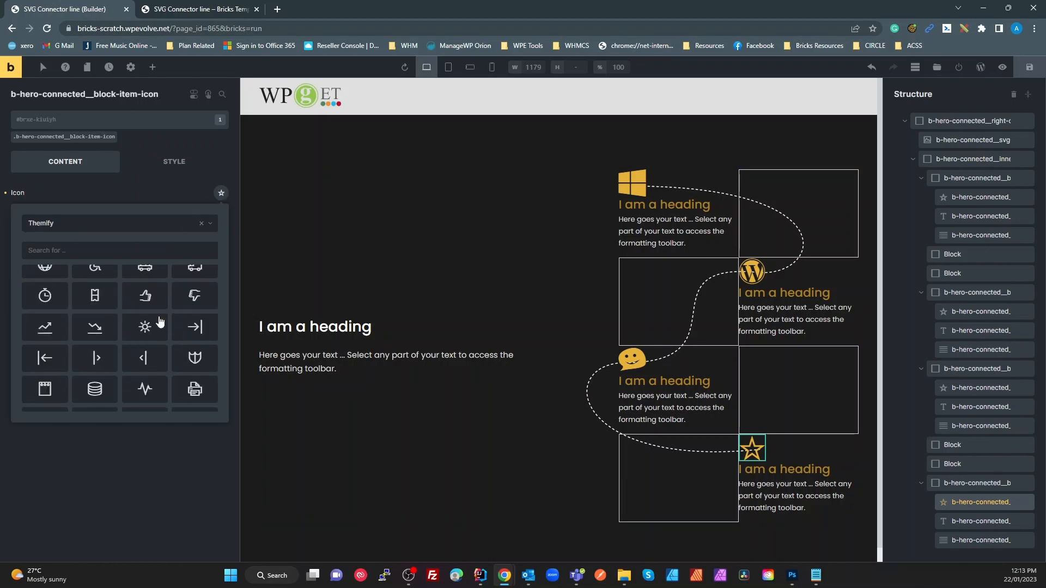
scroll(160, 322, "down", 5)
scroll(160, 322, "up", 5)
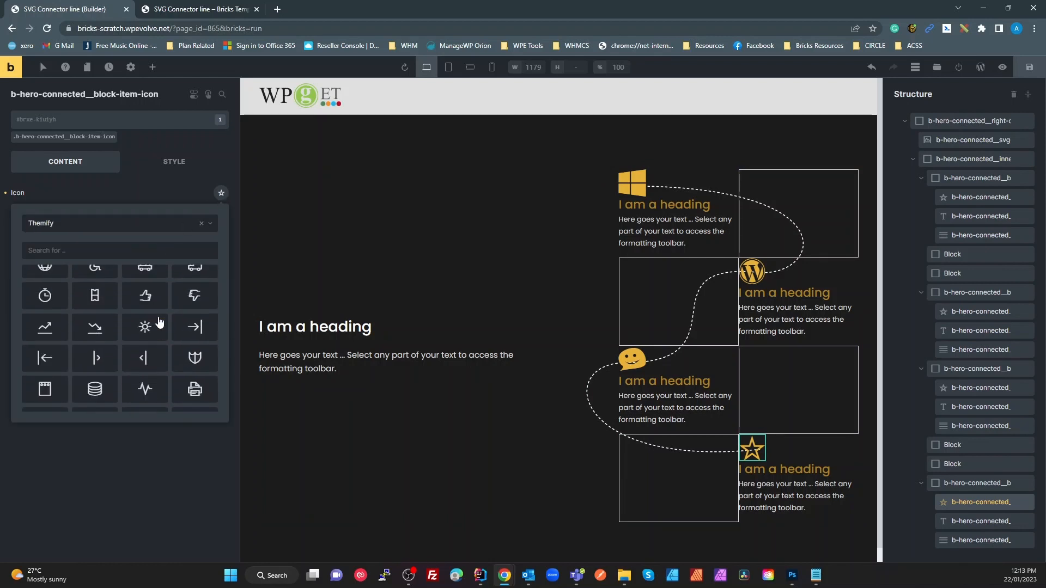
scroll(158, 326, "up", 6)
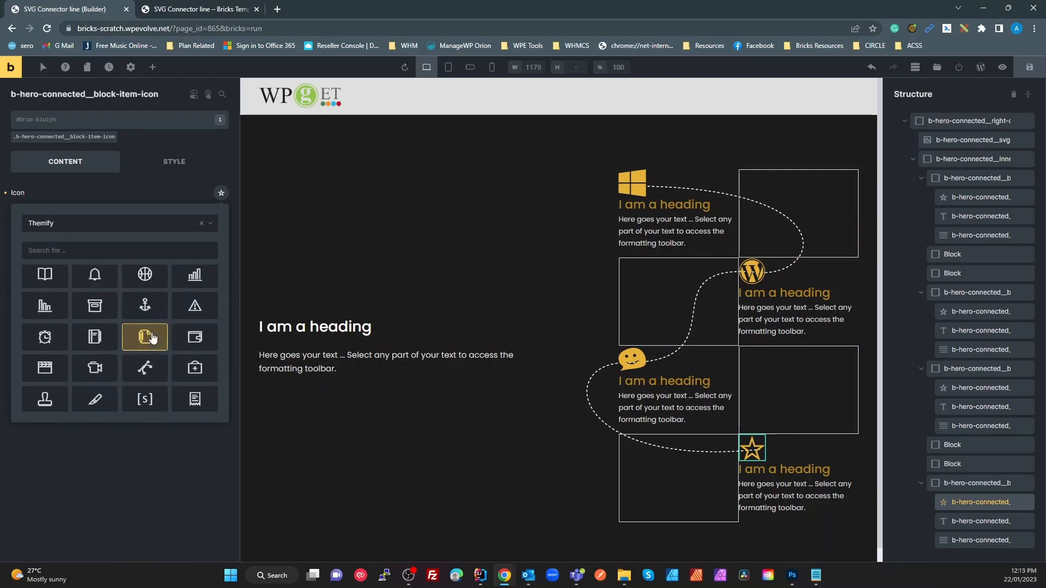
scroll(196, 348, "down", 10)
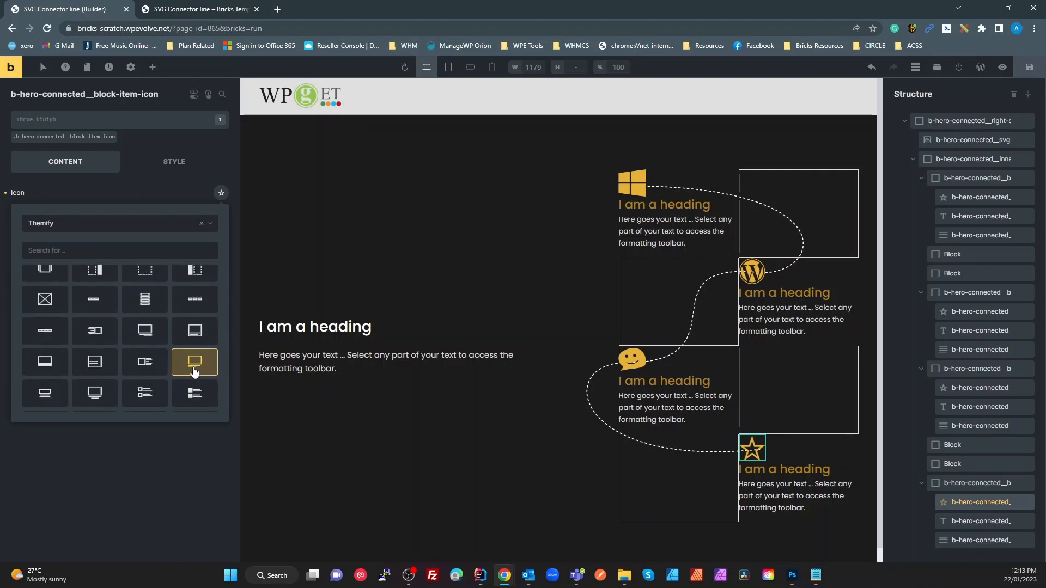
scroll(194, 372, "down", 8)
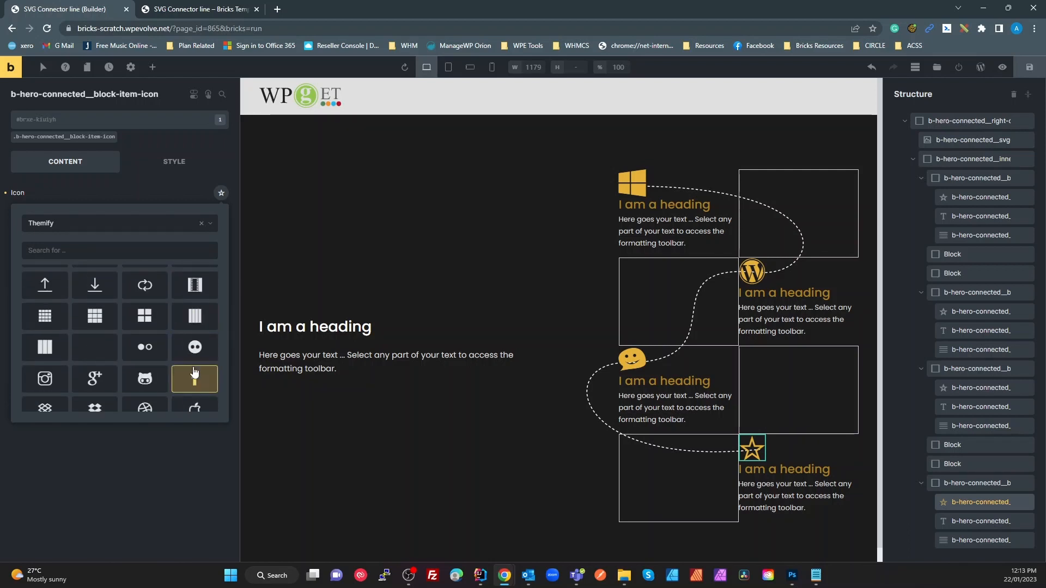
left_click(97, 324)
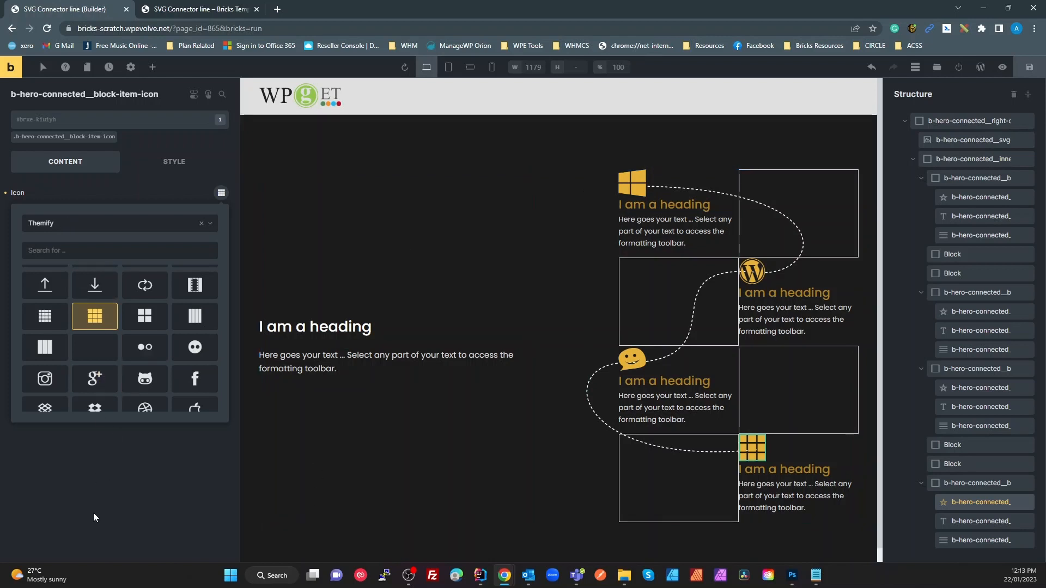
left_click(165, 227)
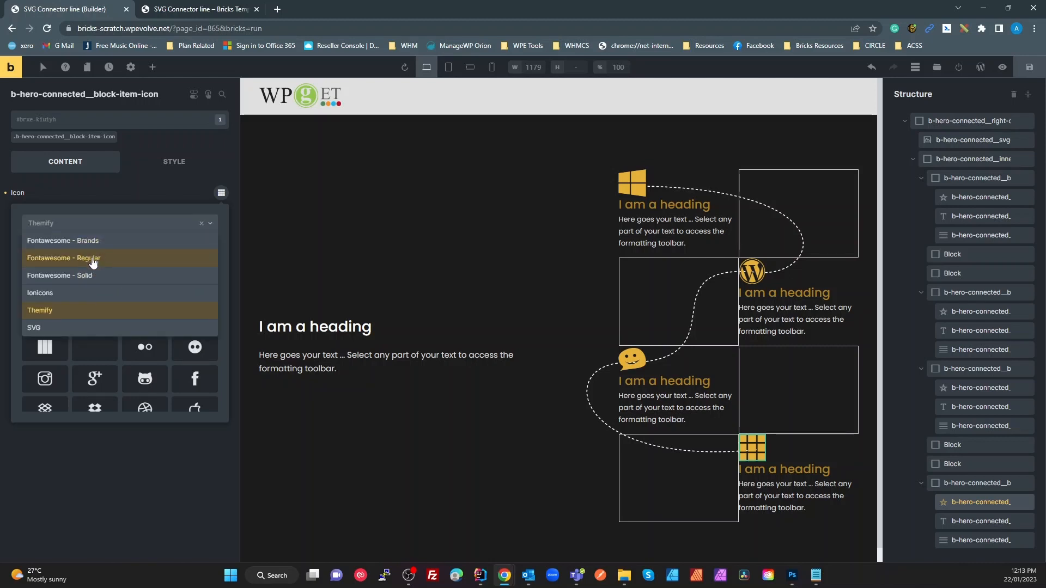
left_click(146, 495)
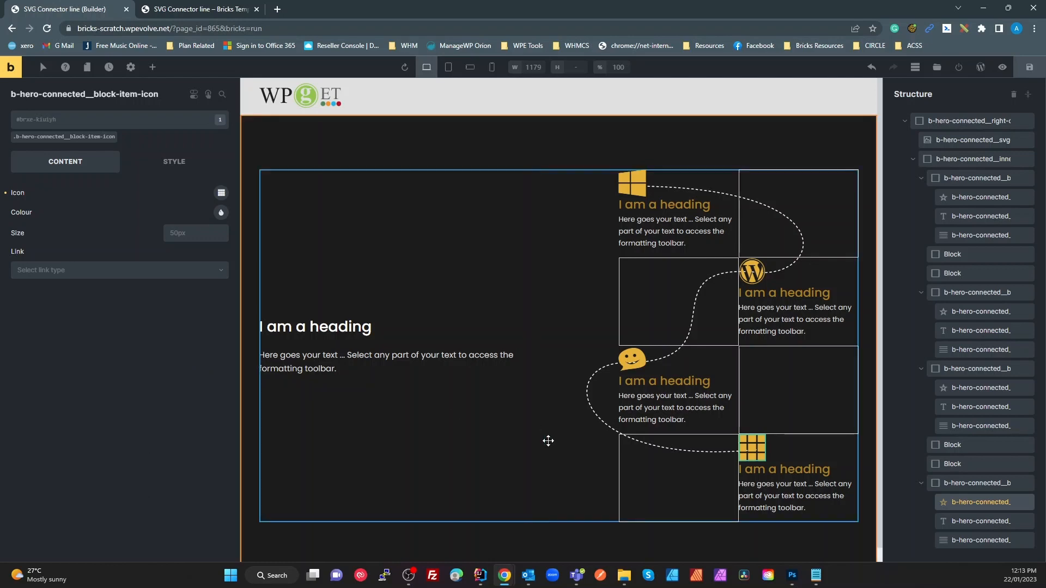
left_click(1028, 70)
Check the front-end page at different viewport widths in the developer tools' responsive view, and return to the builder.
left_click(209, 10)
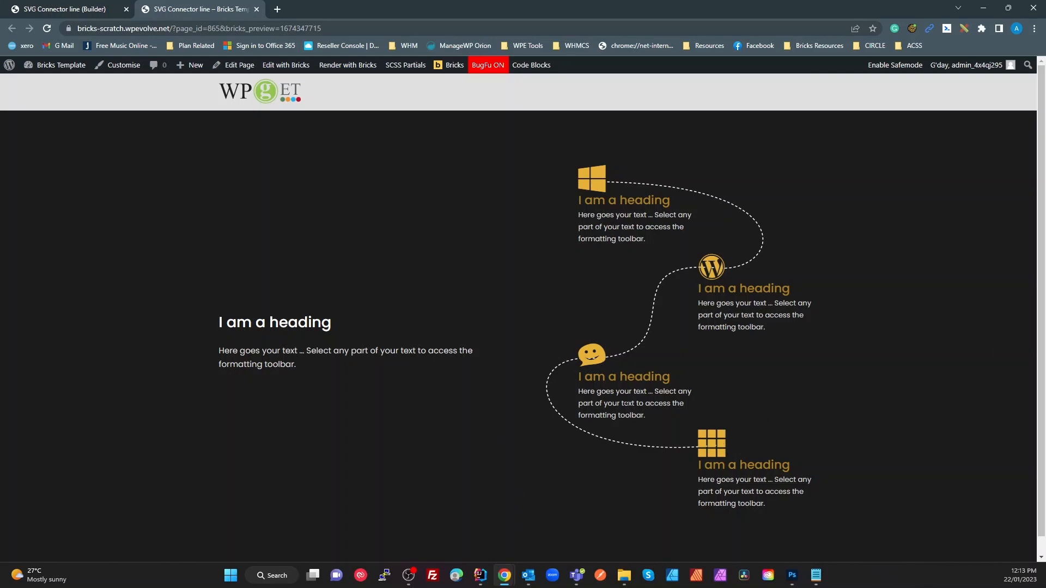
key("F12")
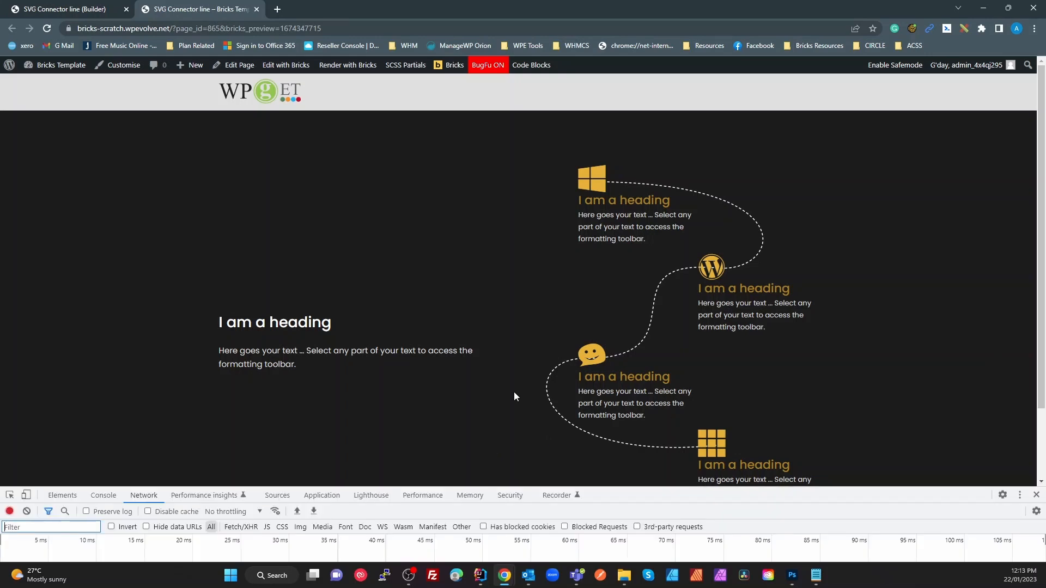
left_click(26, 495)
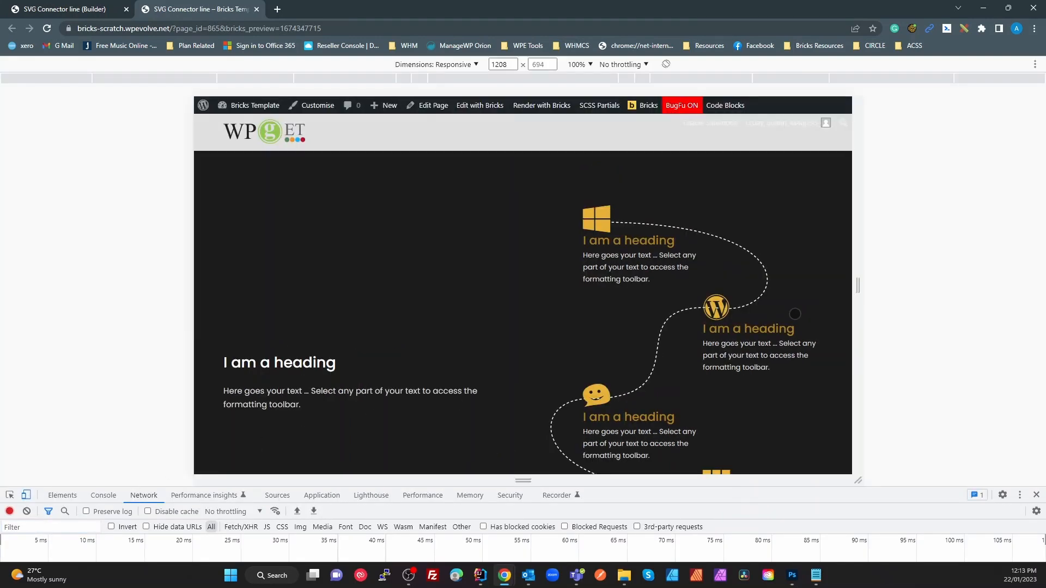
scroll(839, 280, "down", 2)
left_click_drag(859, 282, 923, 324)
scroll(788, 299, "up", 2)
left_click(91, 15)
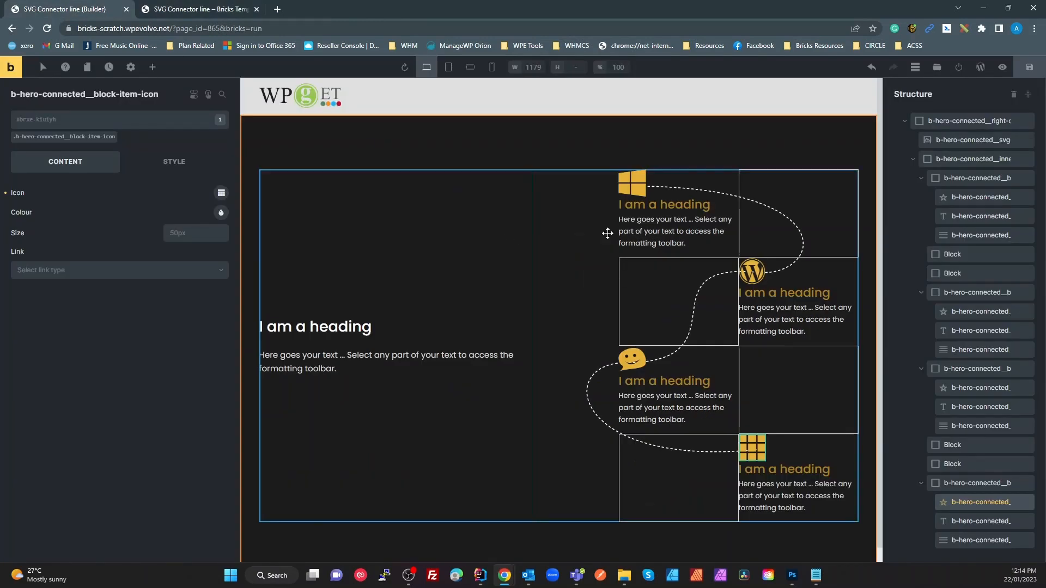
Select the first item's description text and activate its b-hero-connected__block-item-text class for editing.
left_click(654, 231)
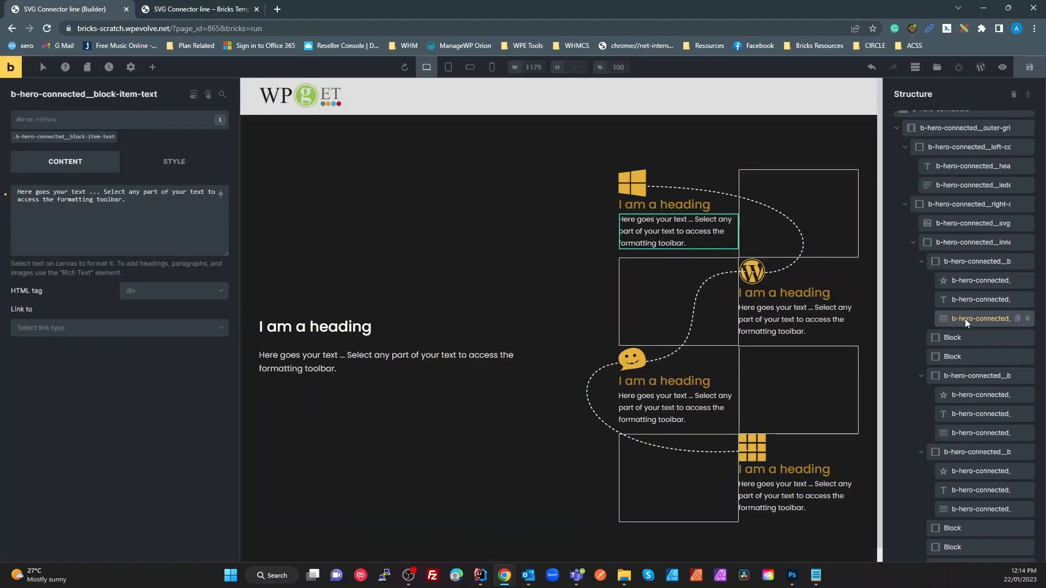
left_click(966, 319)
left_click(84, 140)
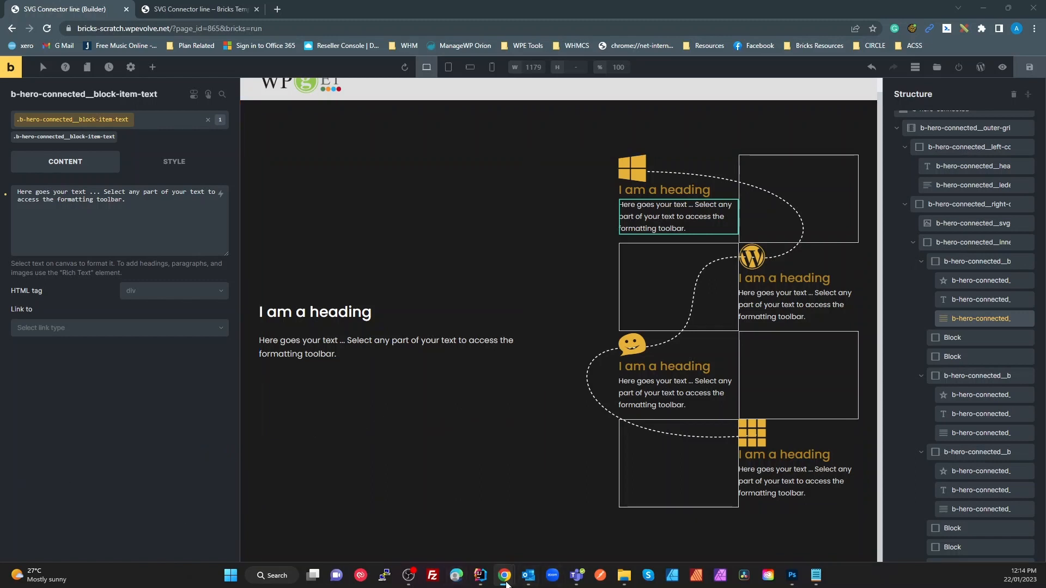
Switch to the browser window with the Figma file and open the CSS-Tricks line-clamp article there.
mouse_move(506, 584)
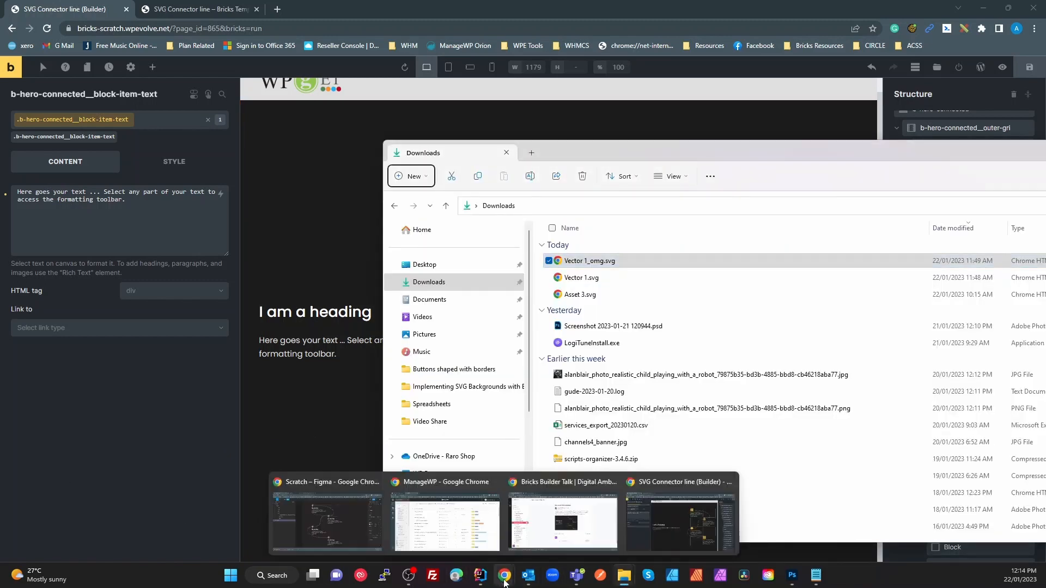
mouse_move(584, 530)
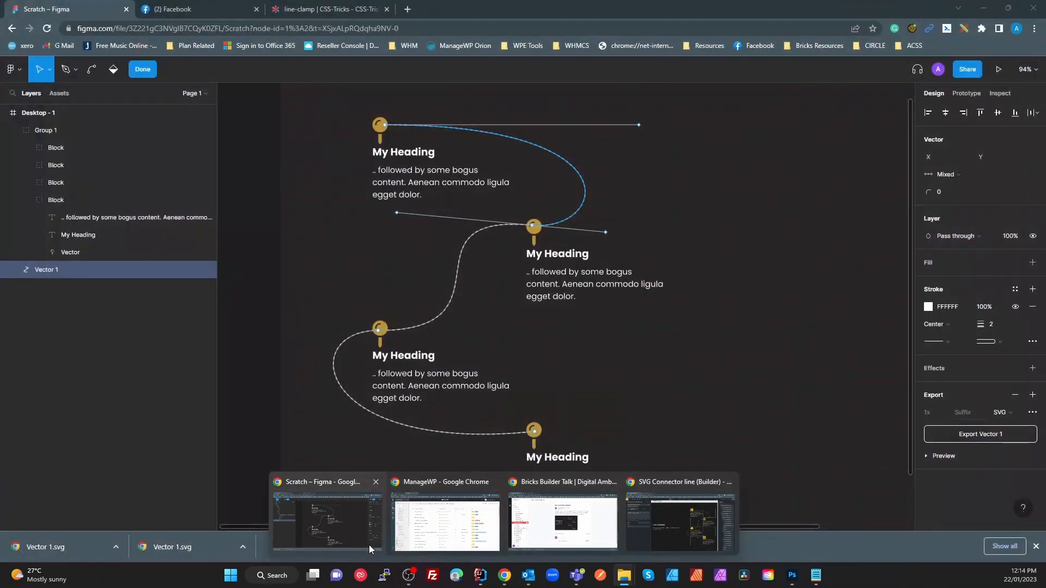
left_click(369, 544)
left_click(363, 8)
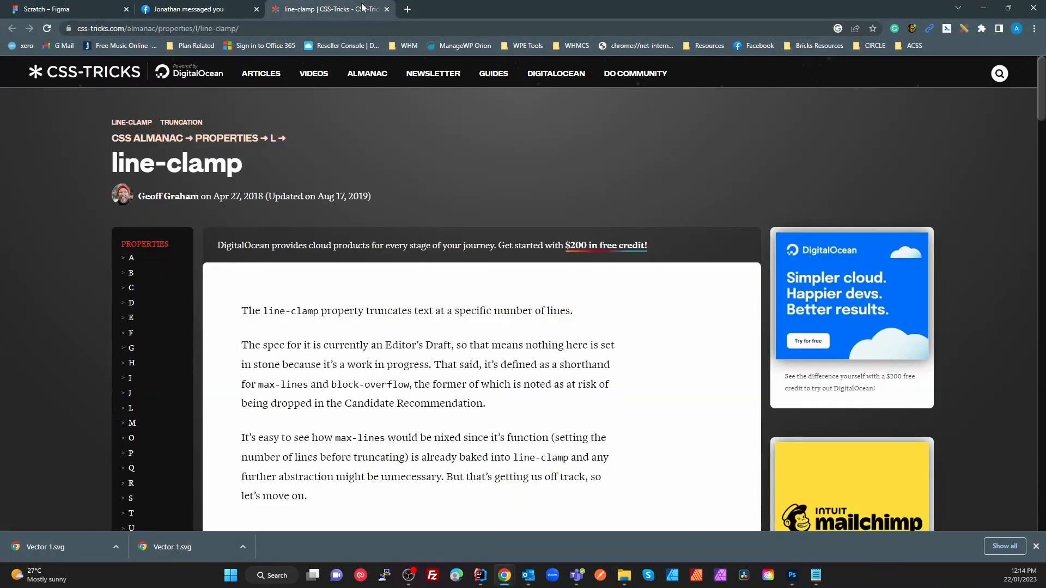
scroll(604, 338, "down", 7)
scroll(572, 294, "up", 7)
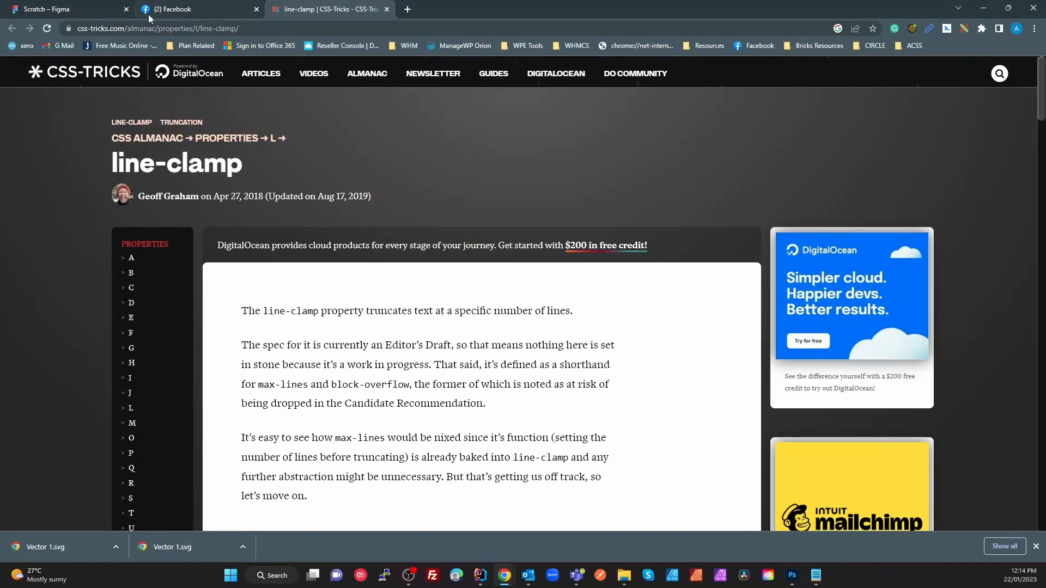
left_click_drag(209, 31, 267, 32)
Copy the four line-clamp declarations of the .box p rule from the article's CodePen example, and return to the Bricks builder.
scroll(400, 402, "down", 20)
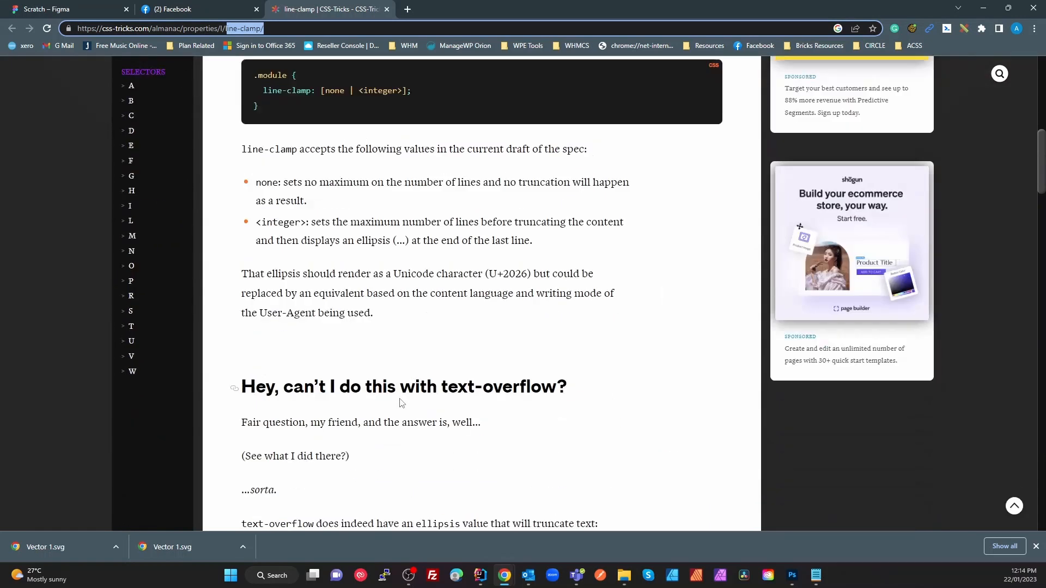
scroll(400, 401, "down", 5)
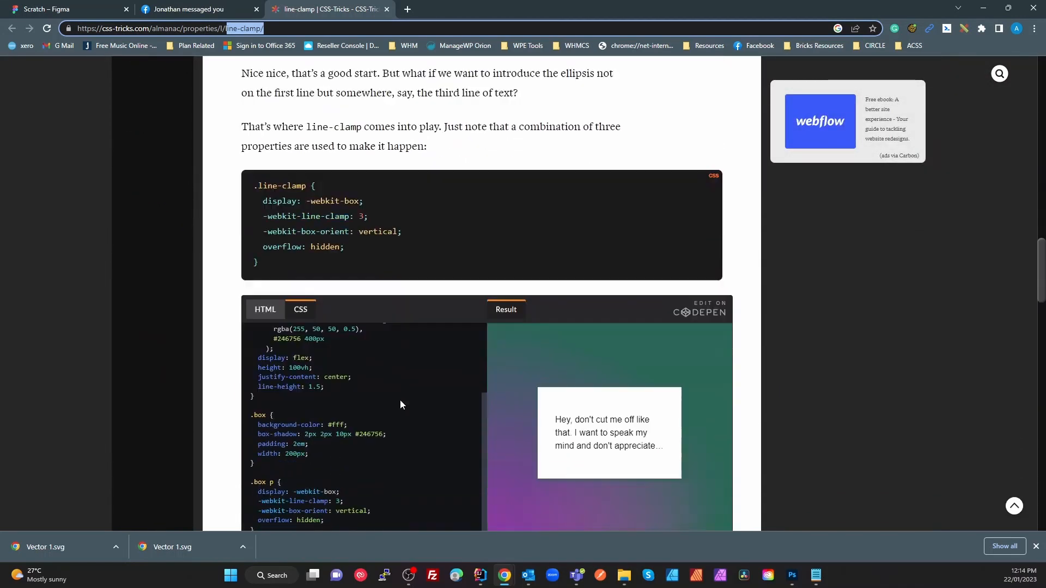
left_click(391, 325)
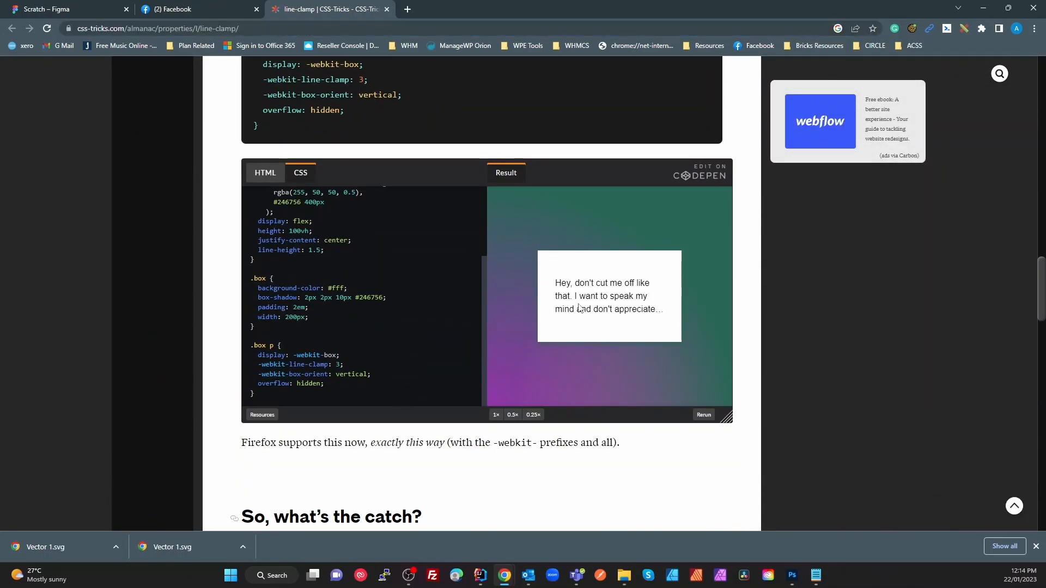
scroll(349, 333, "down", 2)
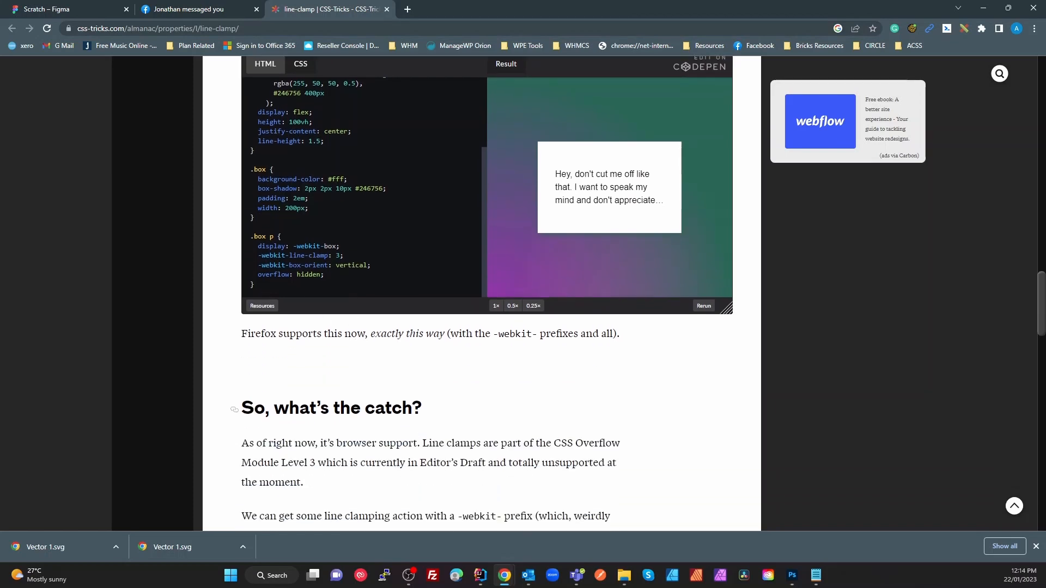
left_click_drag(327, 275, 261, 246)
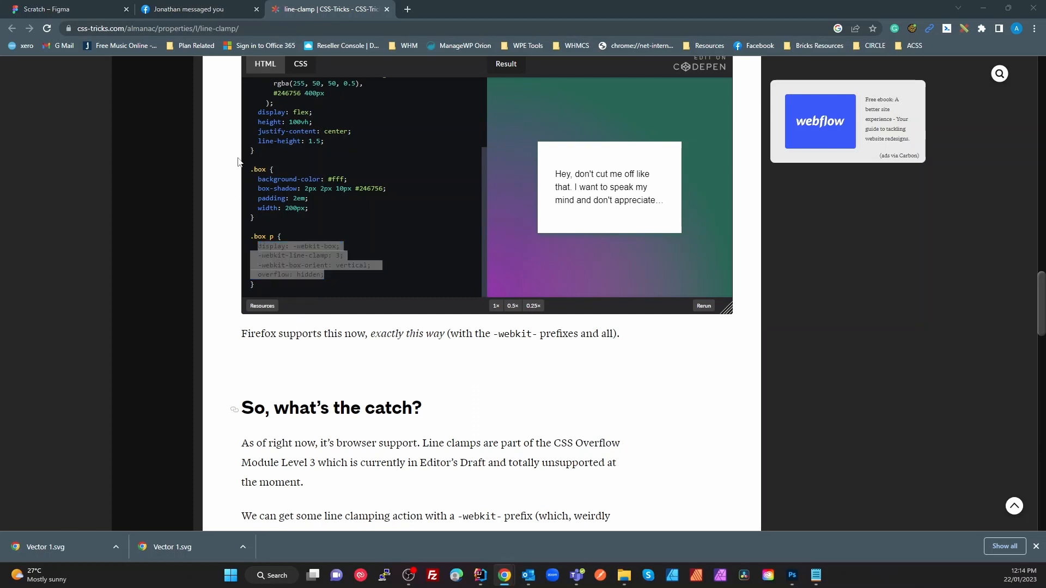
key("alt+Tab")
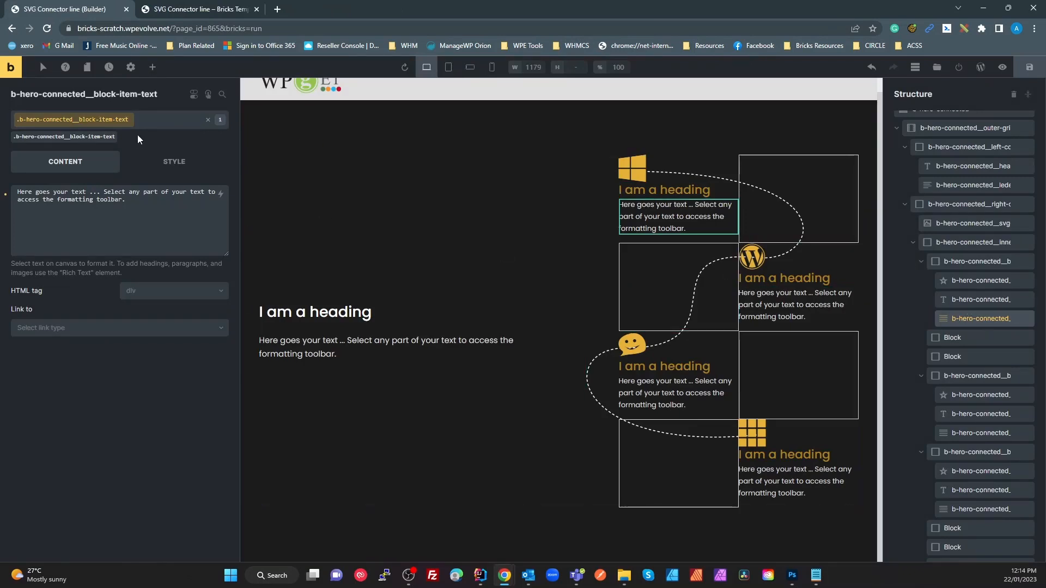
Add a custom CSS root rule to the item text class with display: -webkit-box, -webkit-line-clamp: 3, -webkit-box-orient: vertical and overflow: hidden, and save the draft.
left_click(182, 170)
scroll(102, 416, "down", 2)
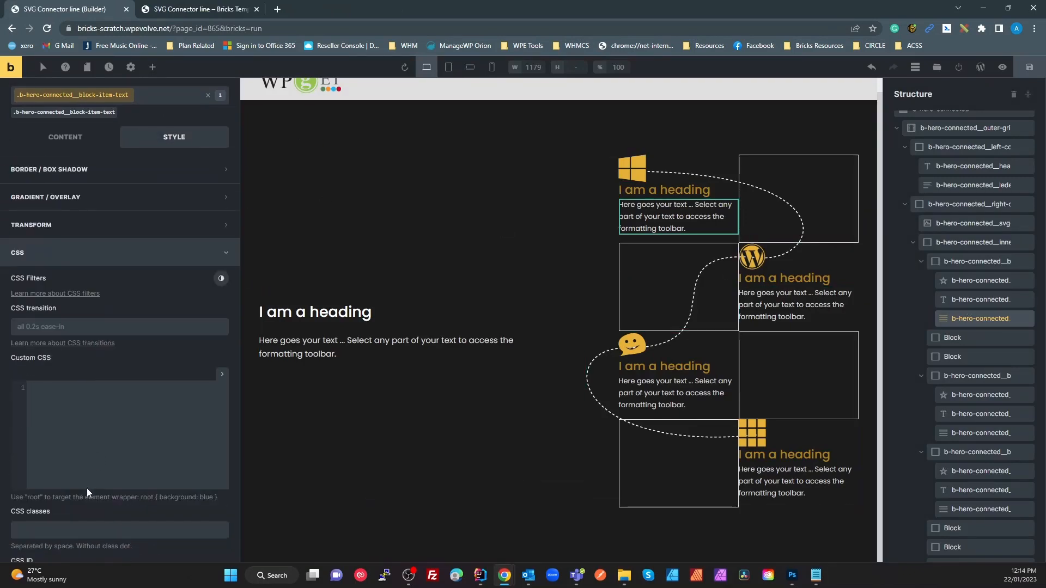
left_click(90, 437)
type("root{")
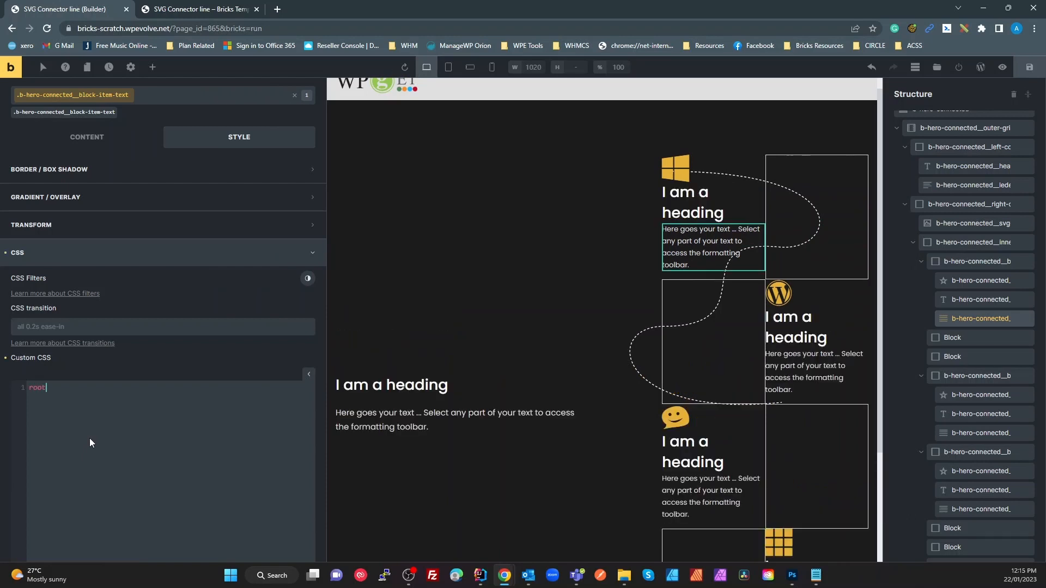
key("Return")
key("Return")
type("}")
key("Up")
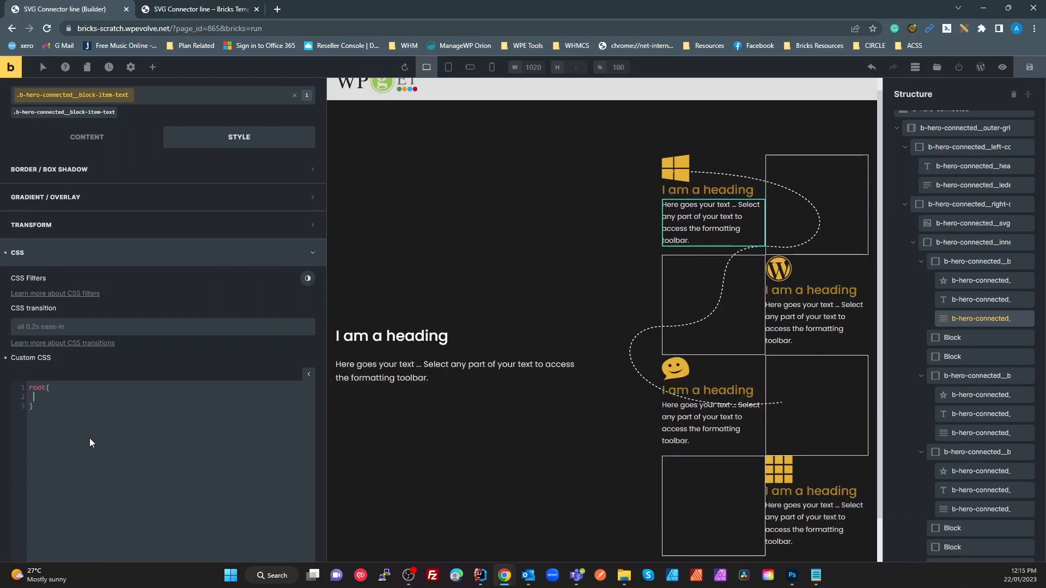
type("display: -webkit-box;   -webkit-line-clamp: 3;   -webkit-box-orient: vertical;   overflow: hidden;")
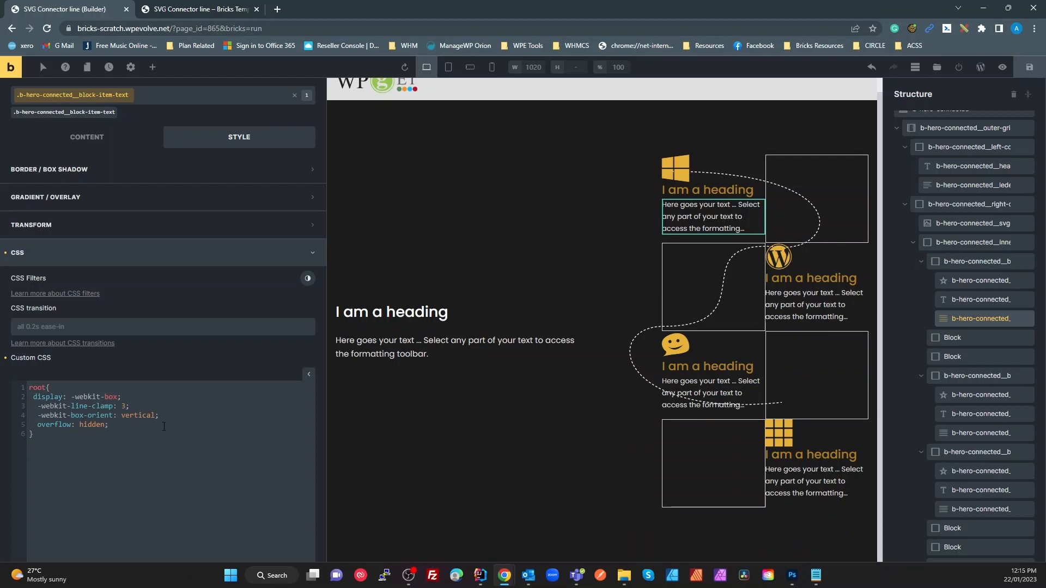
left_click(1034, 78)
Reload the front-end page, examine the items with the responsive viewport narrowed to about 1358 px, and return to the builder.
left_click(196, 8)
key("F5")
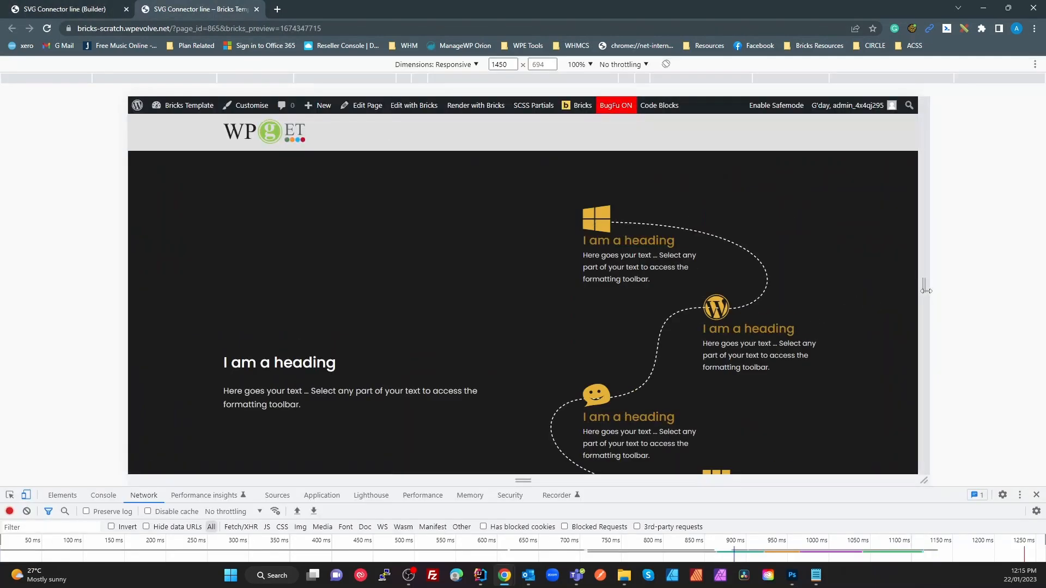
left_click_drag(926, 289, 898, 285)
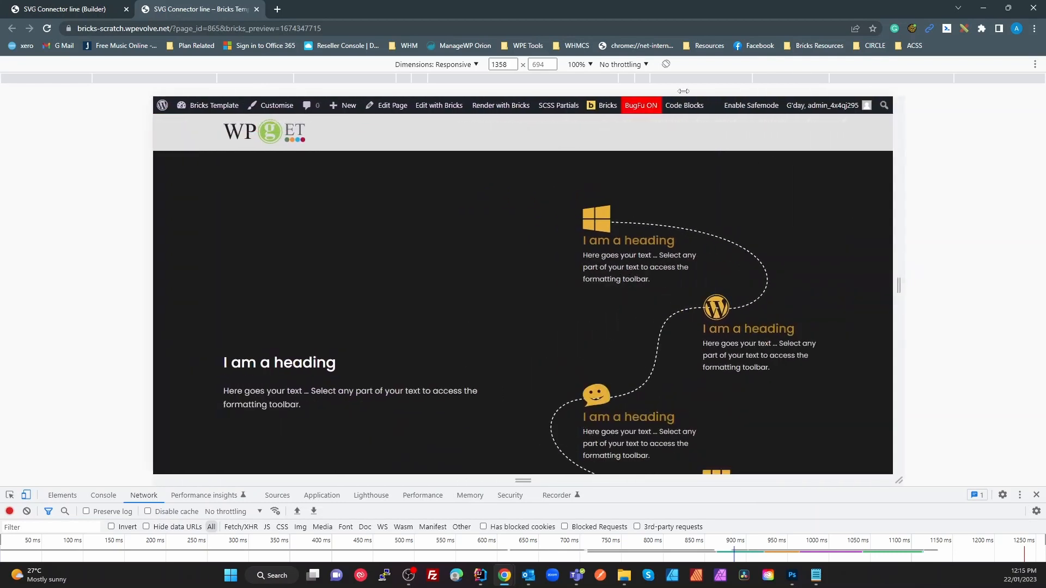
left_click(77, 9)
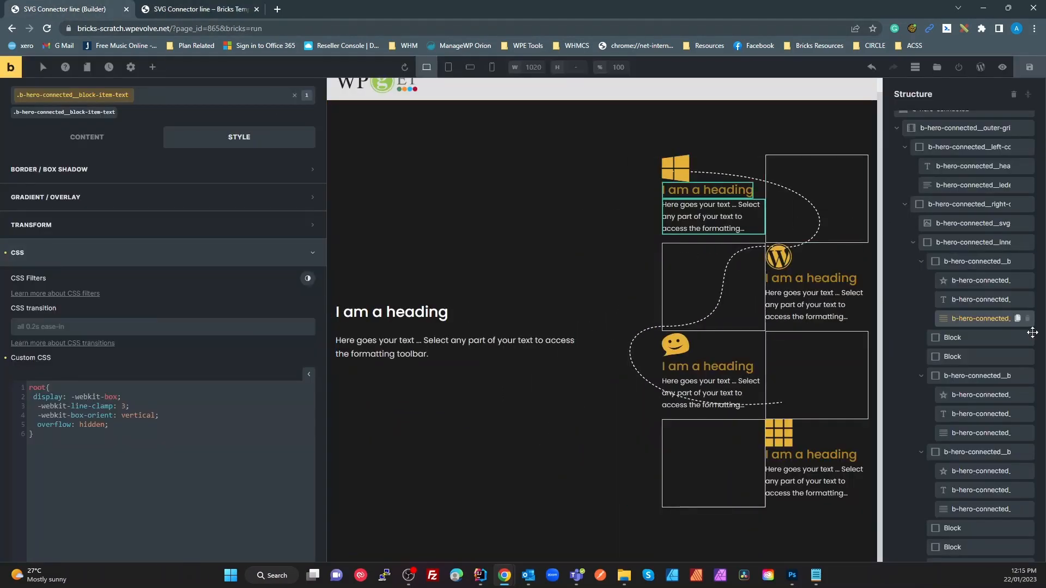
Try widths of 600, 500 and 300 on the b-hero-connected__svg-connector class and settle on 400.
scroll(975, 231, "up", 1)
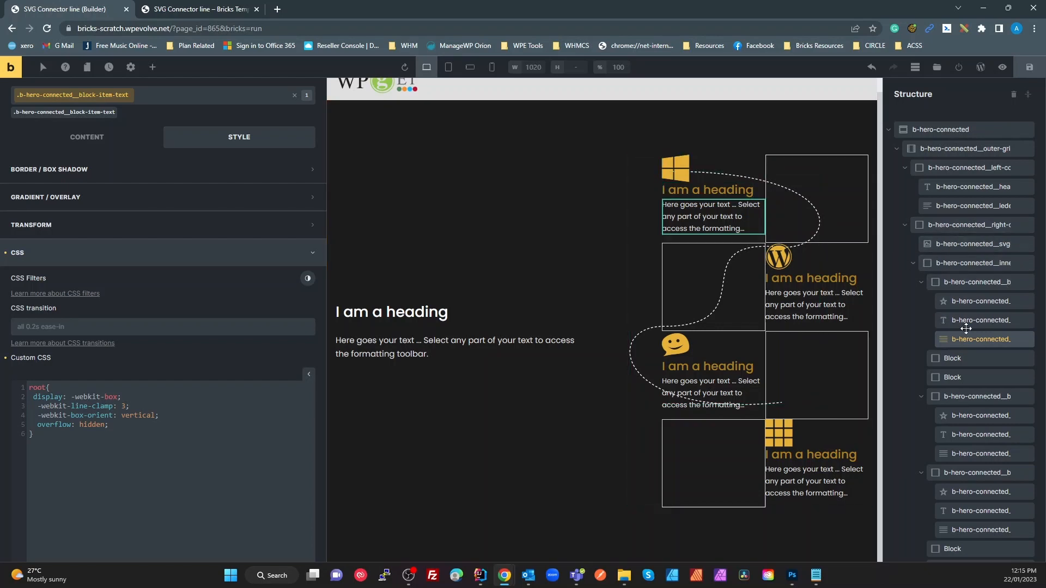
left_click(954, 245)
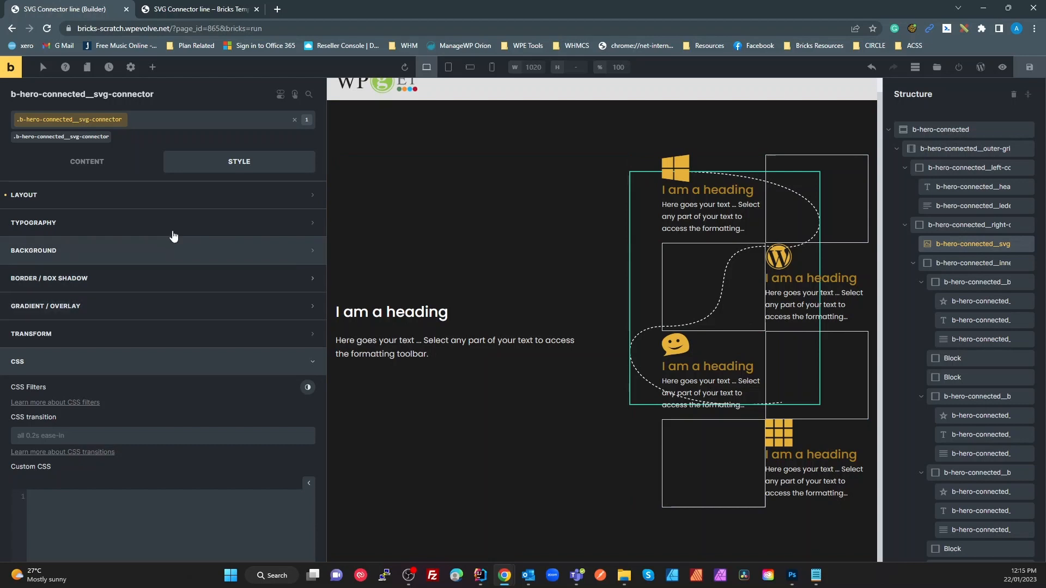
left_click(149, 197)
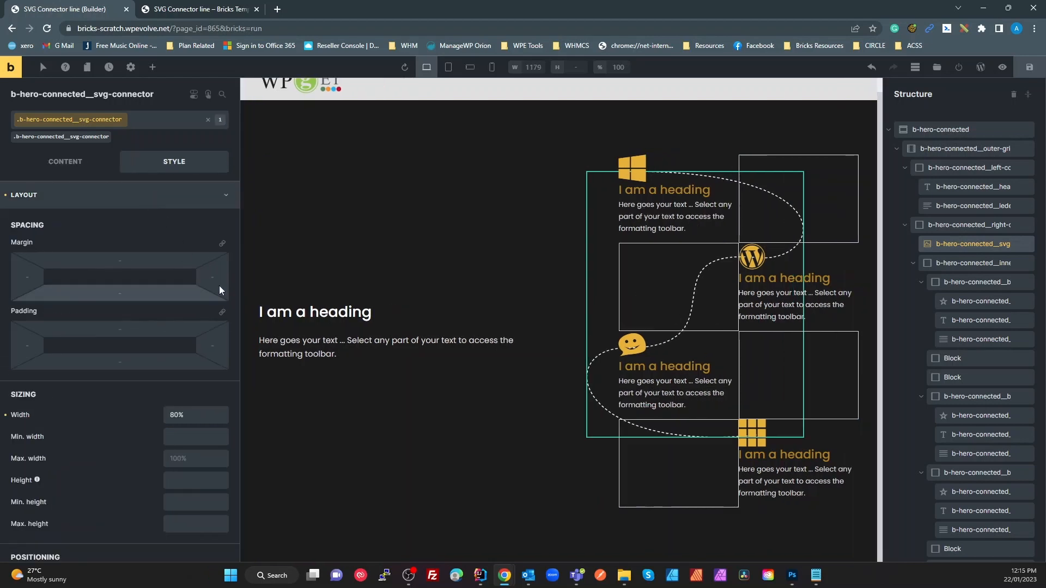
left_click_drag(194, 415, 139, 430)
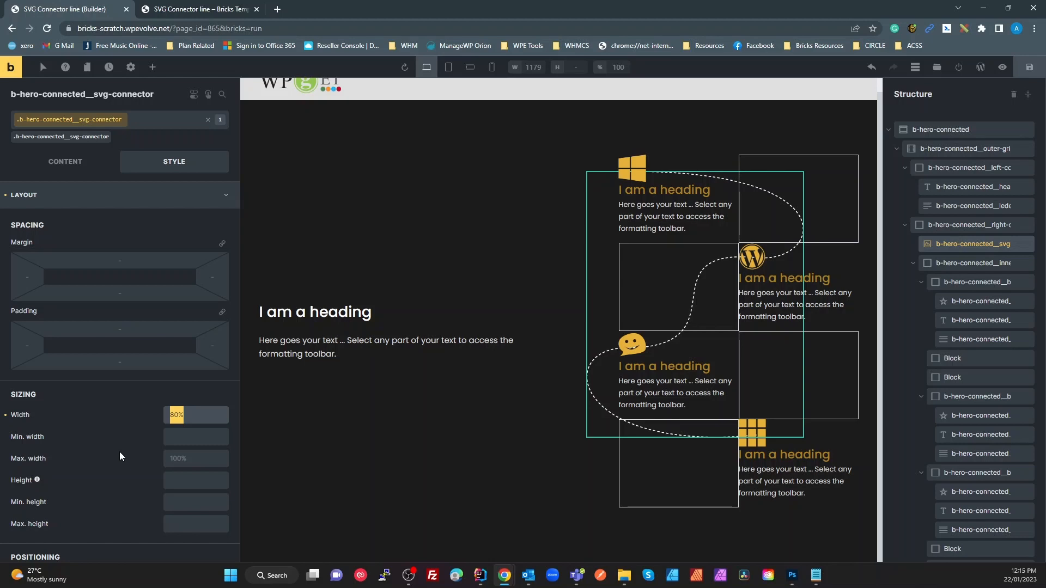
type("60")
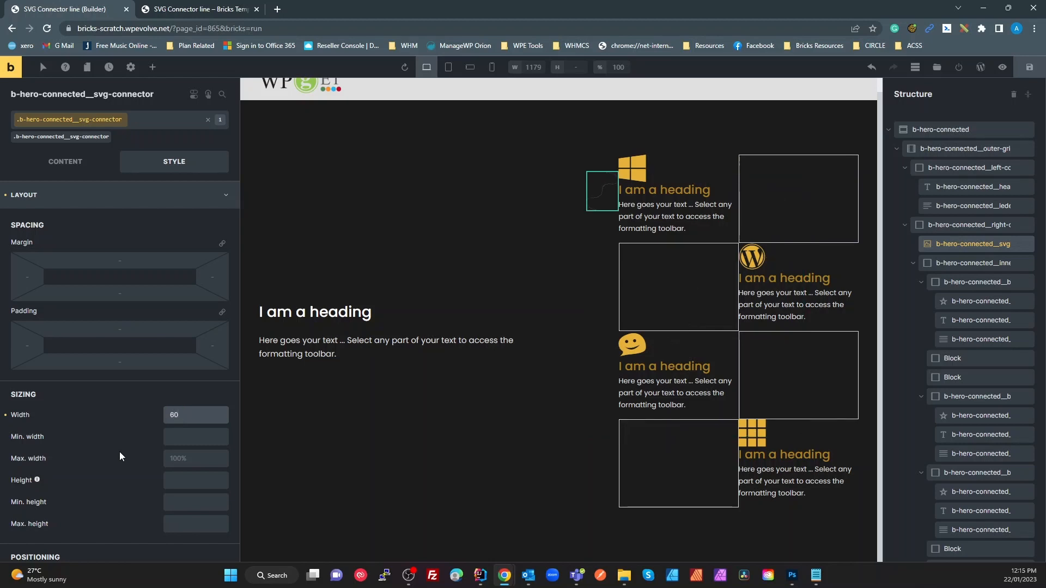
type("0")
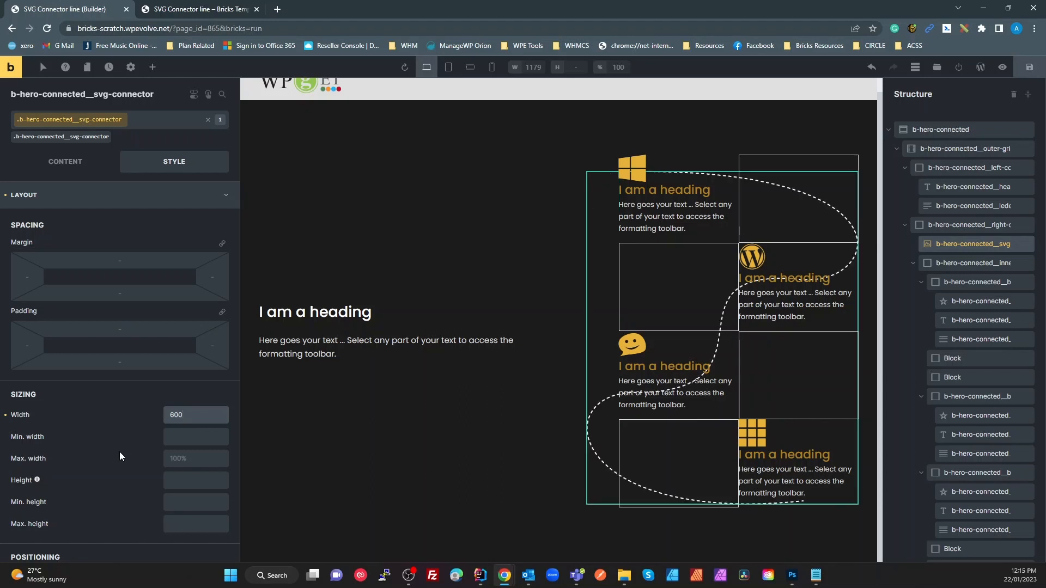
key("BackSpace")
key("BackSpace")
key("BackSpace")
type("500")
key("BackSpace")
key("BackSpace")
key("BackSpace")
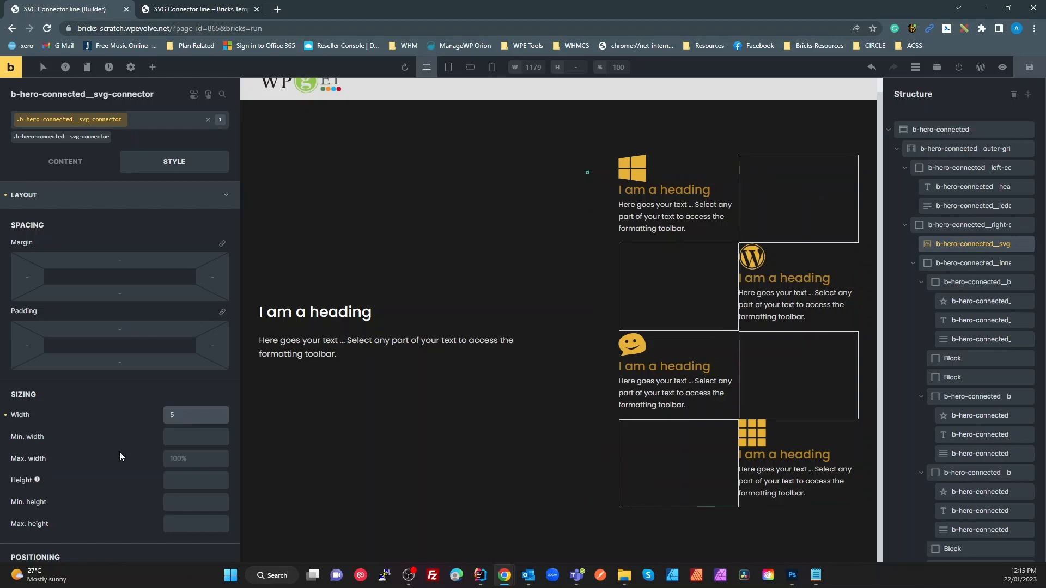
type("300")
key("BackSpace")
key("BackSpace")
key("BackSpace")
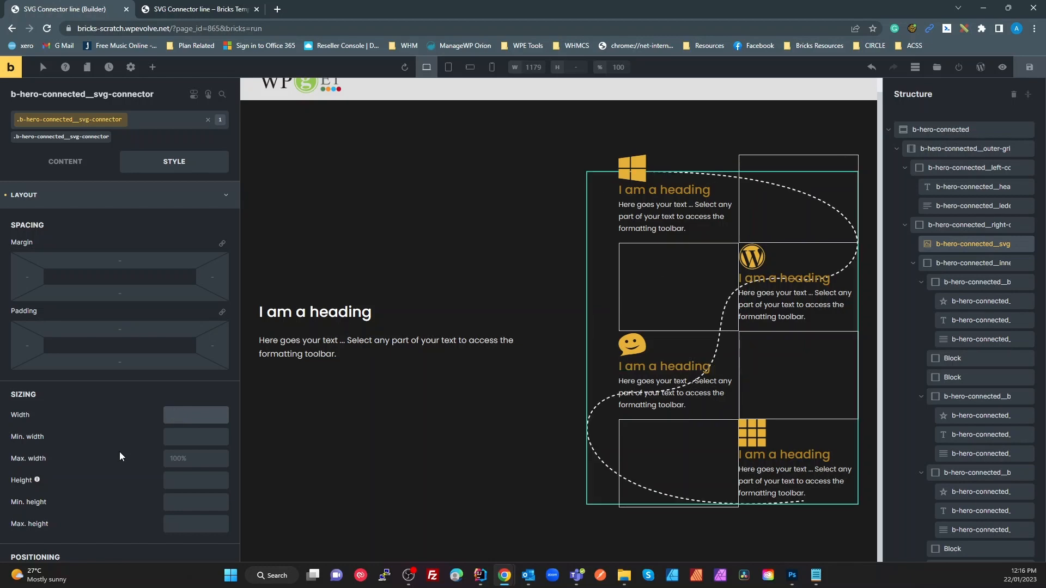
type("400")
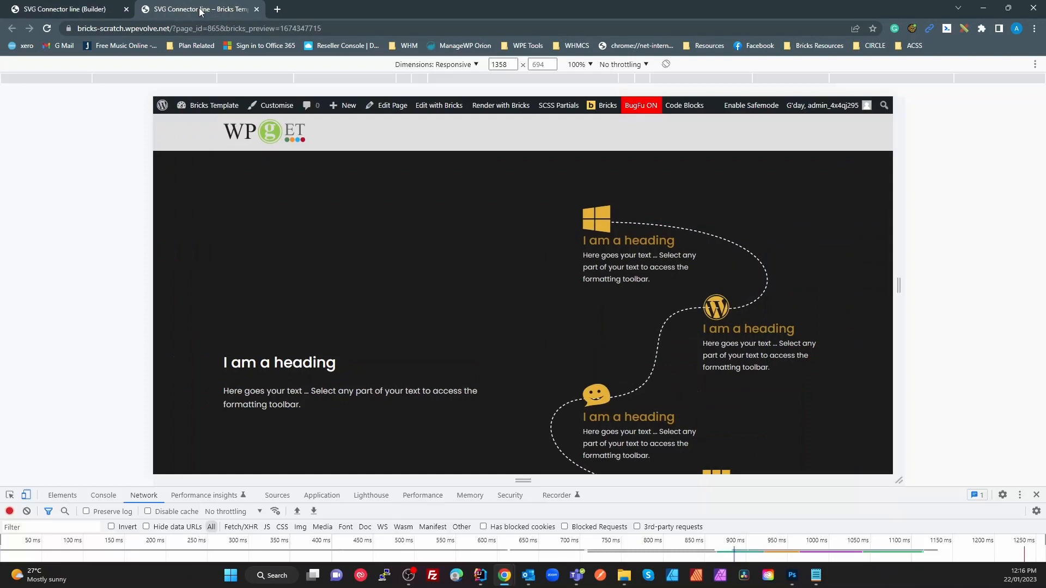
Reload the front-end page, examine the connector line with the viewport widened to about 1430 px, and return to the builder.
left_click(229, 8)
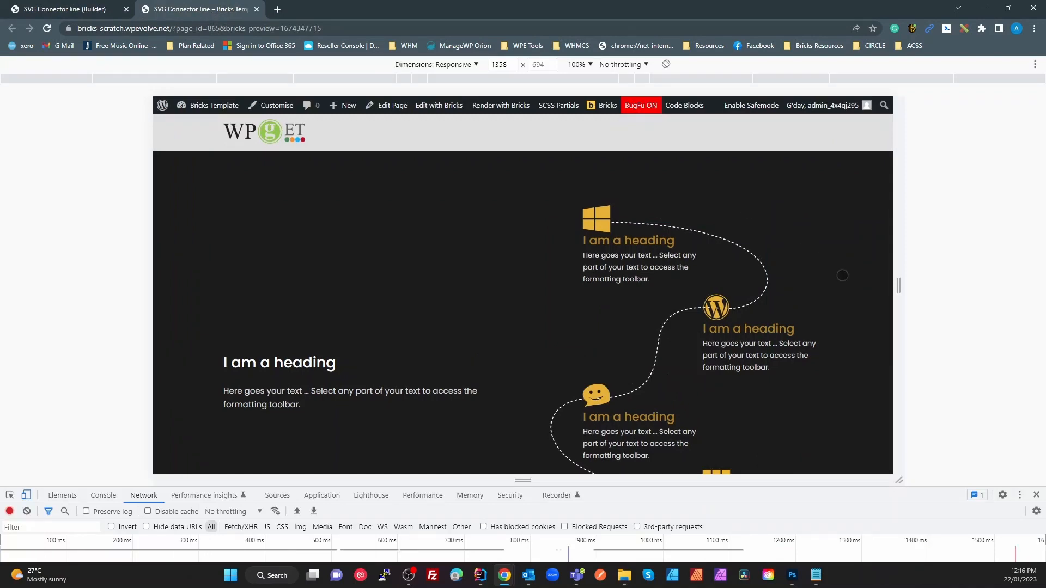
key("F5")
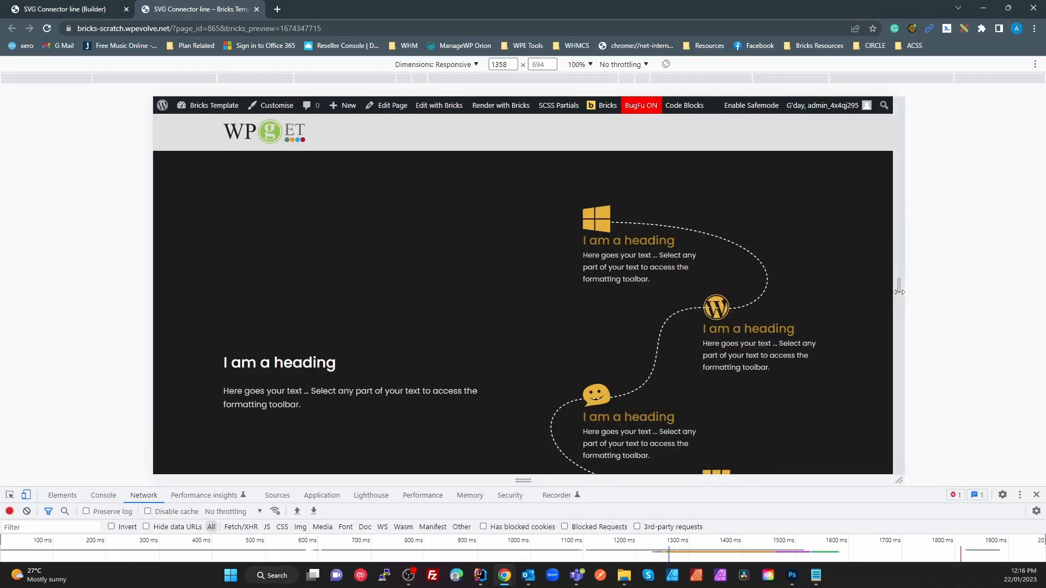
left_click_drag(898, 288, 919, 321)
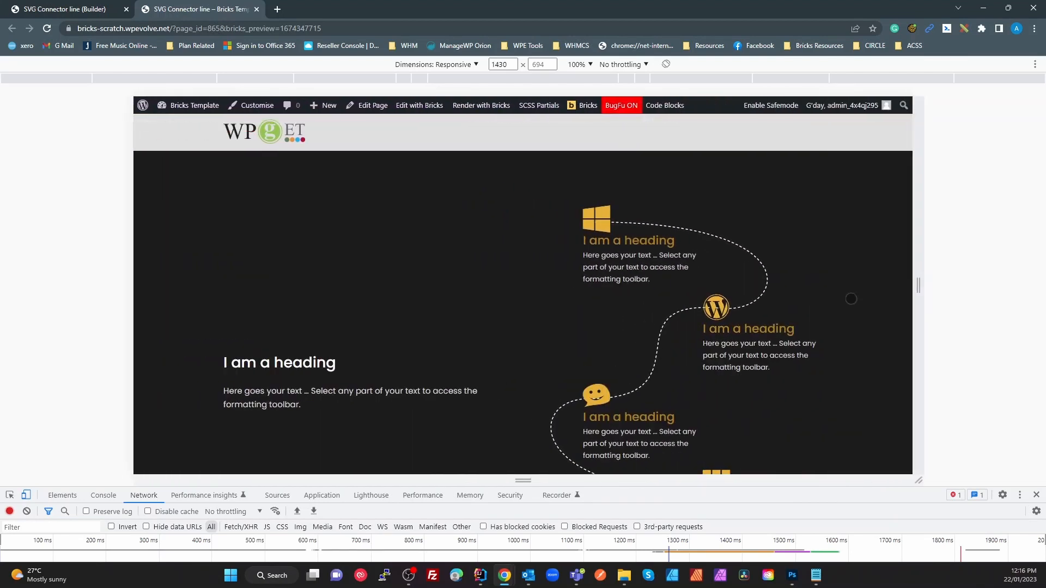
left_click(59, 7)
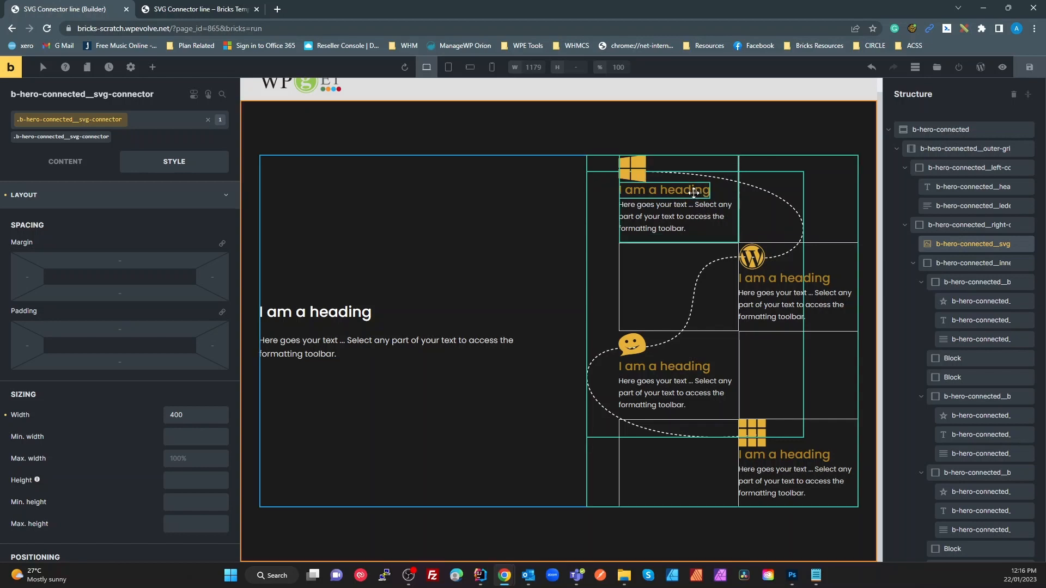
Add the custom CSS rule root { white-space: nowrap; } to the b-hero-connected__block-item-heading class and save the draft.
left_click(631, 191)
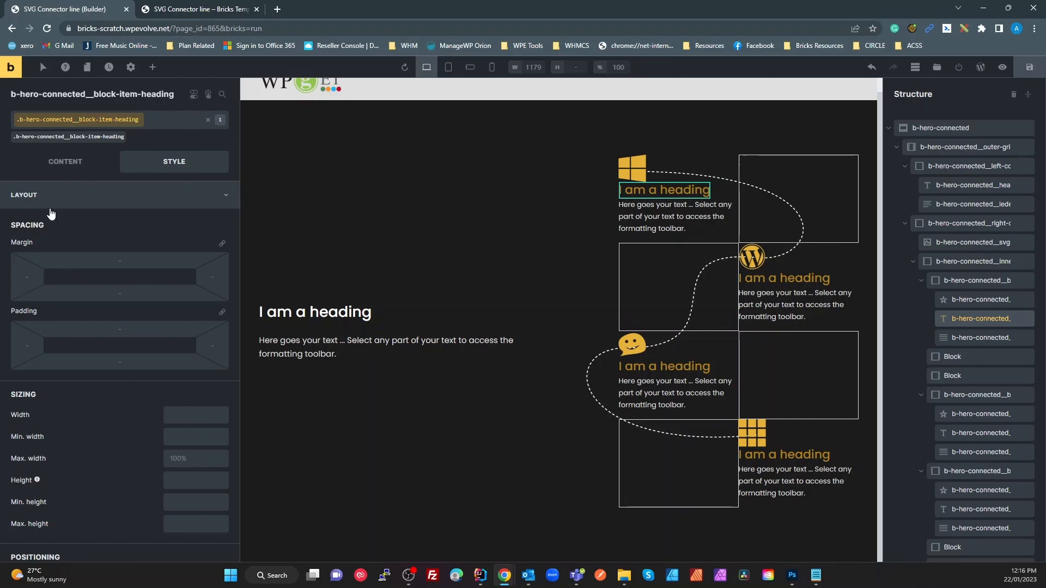
left_click(115, 195)
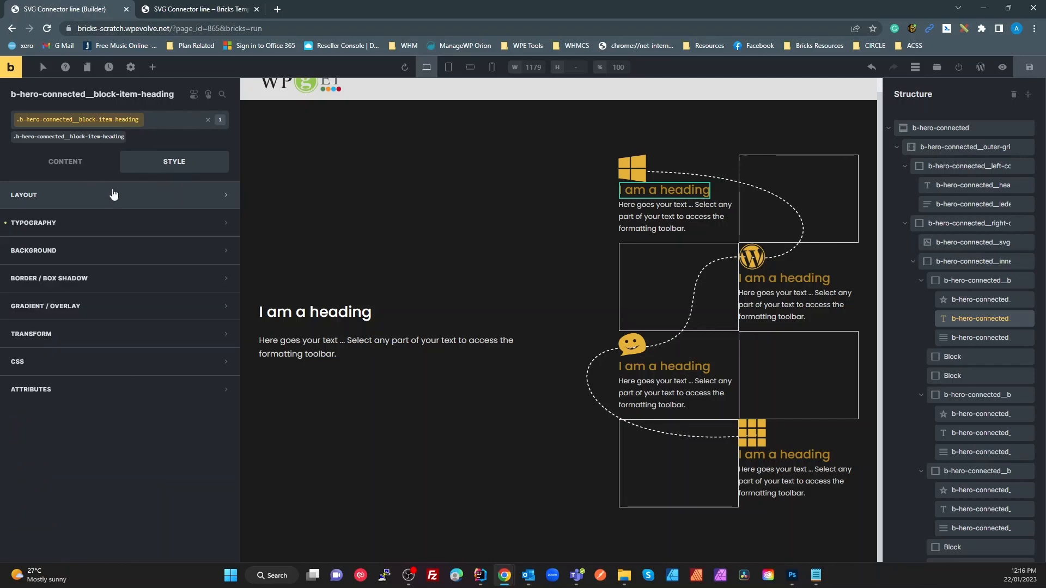
left_click(103, 361)
left_click(93, 495)
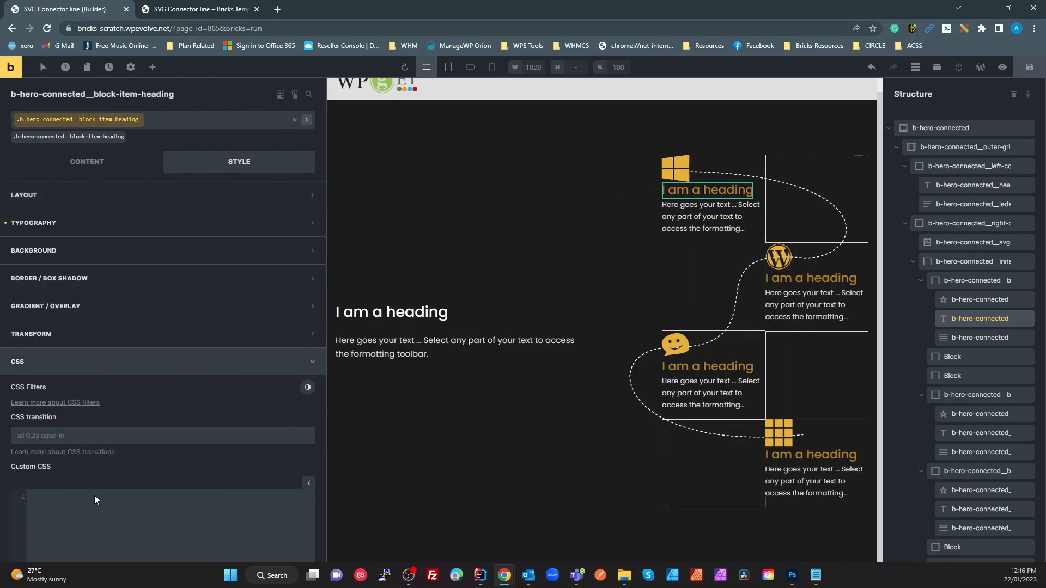
type("root")
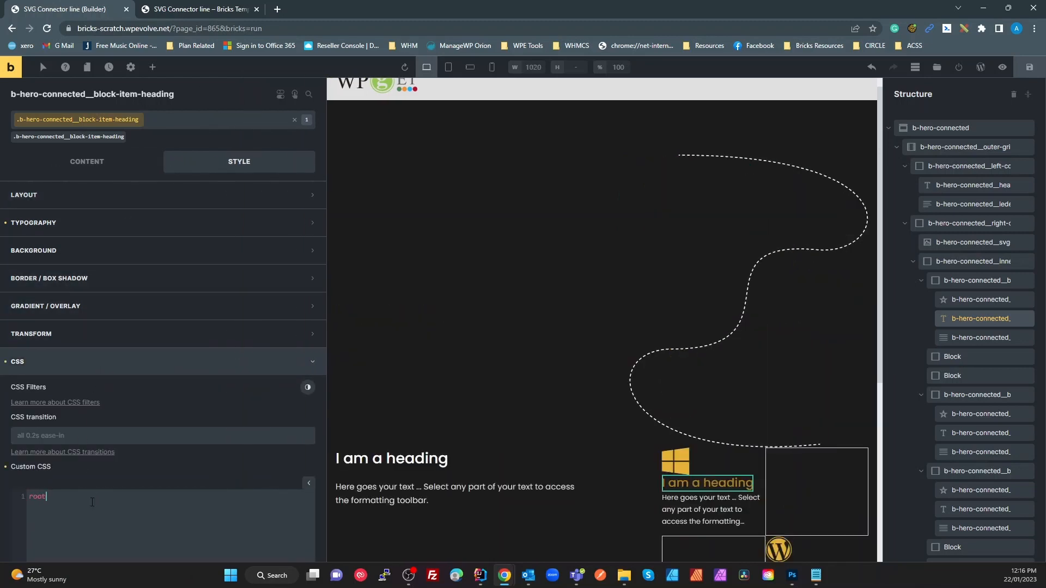
type("{")
key("Return")
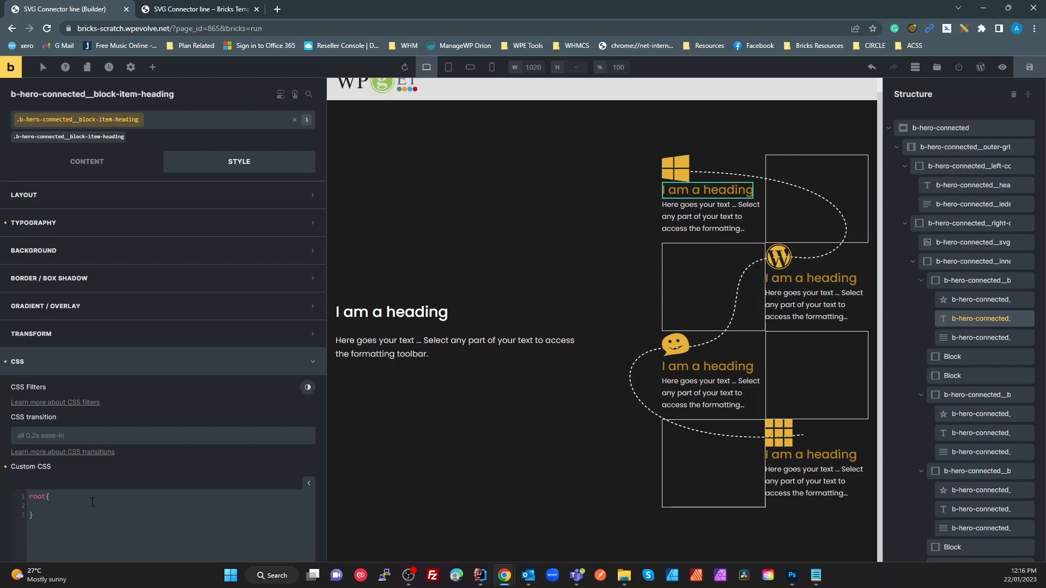
type("whi")
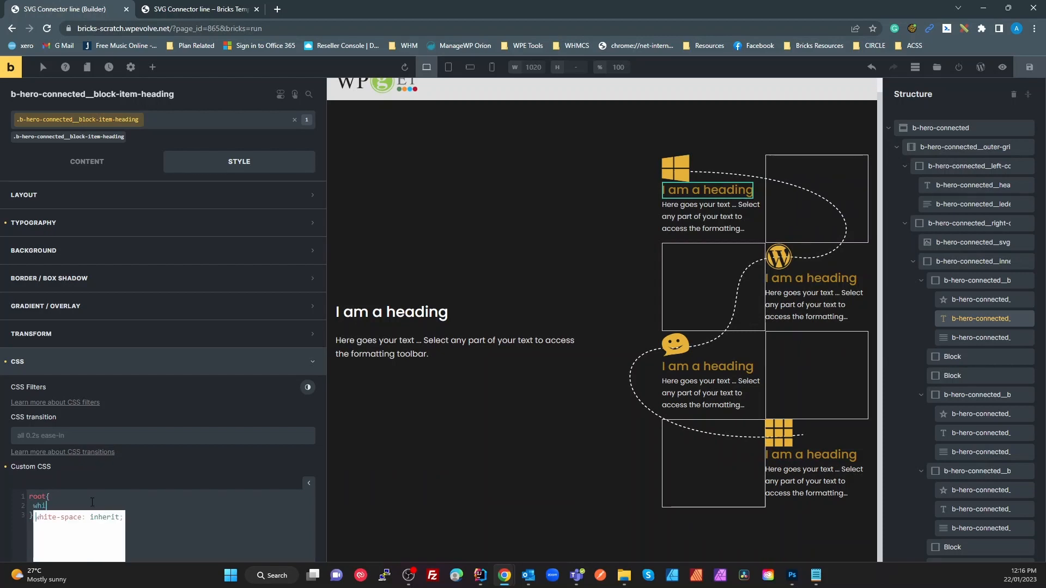
type("te-space")
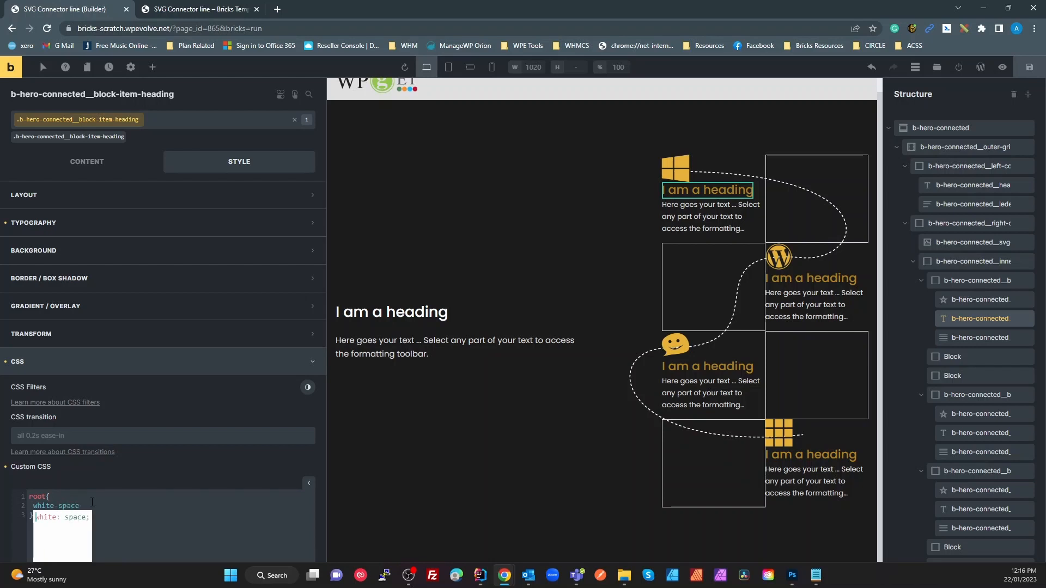
type(": nowra")
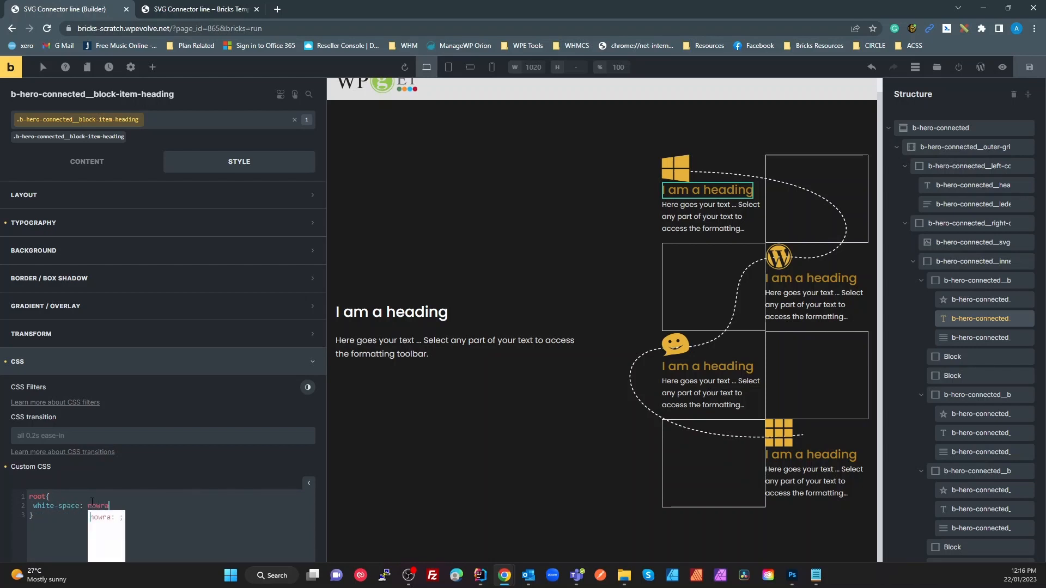
type("p;")
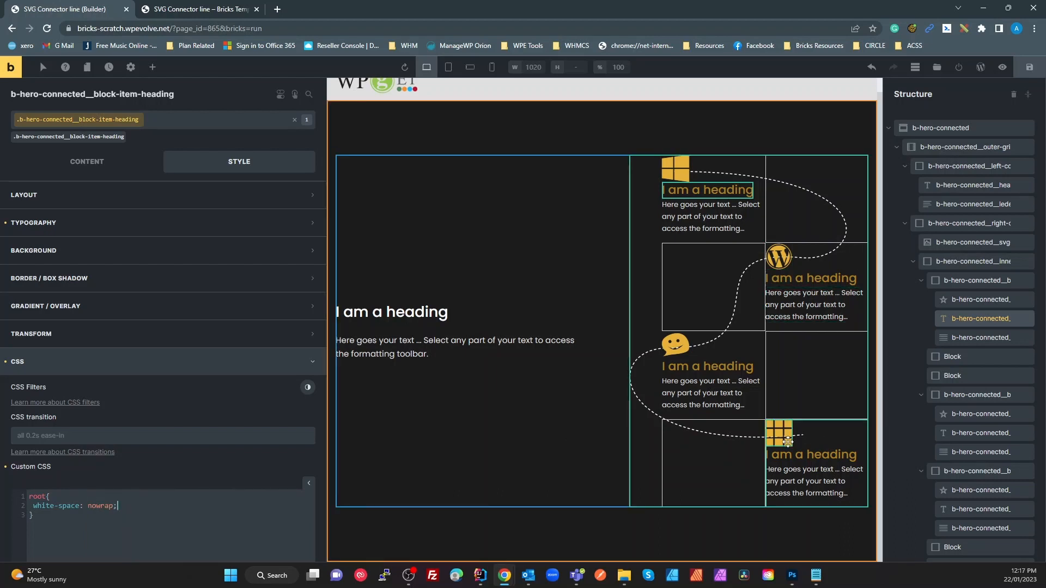
left_click(1030, 69)
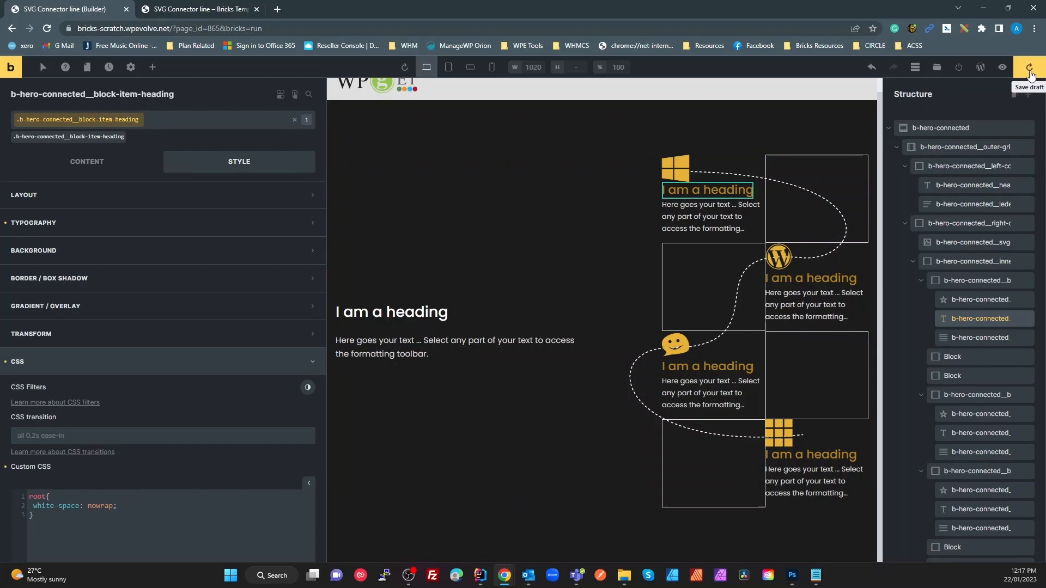
Reload the front-end page and examine the connector and items while narrowing the viewport to about 878 px.
left_click(207, 11)
key("F5")
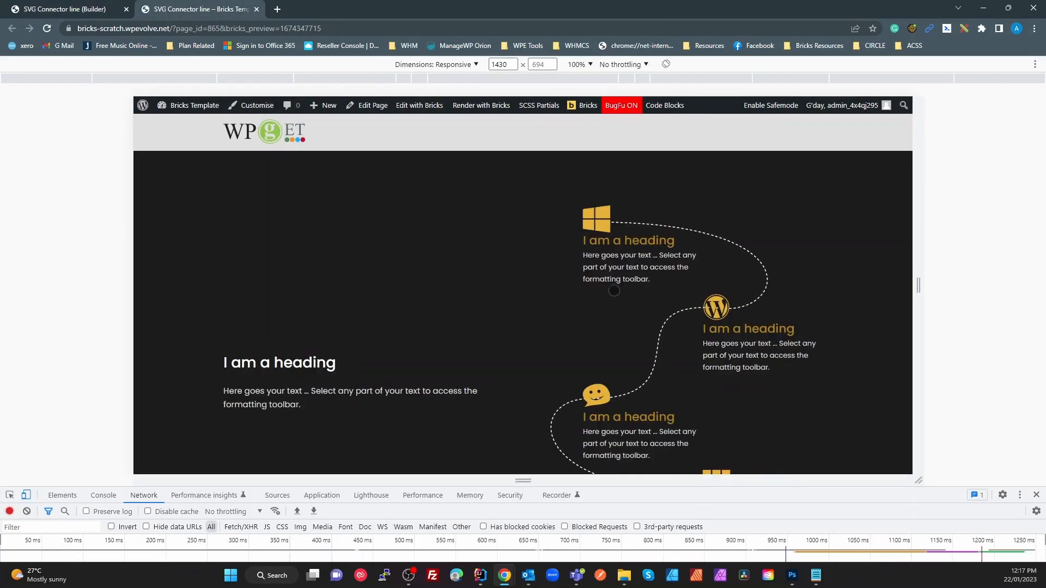
left_click_drag(918, 285, 883, 284)
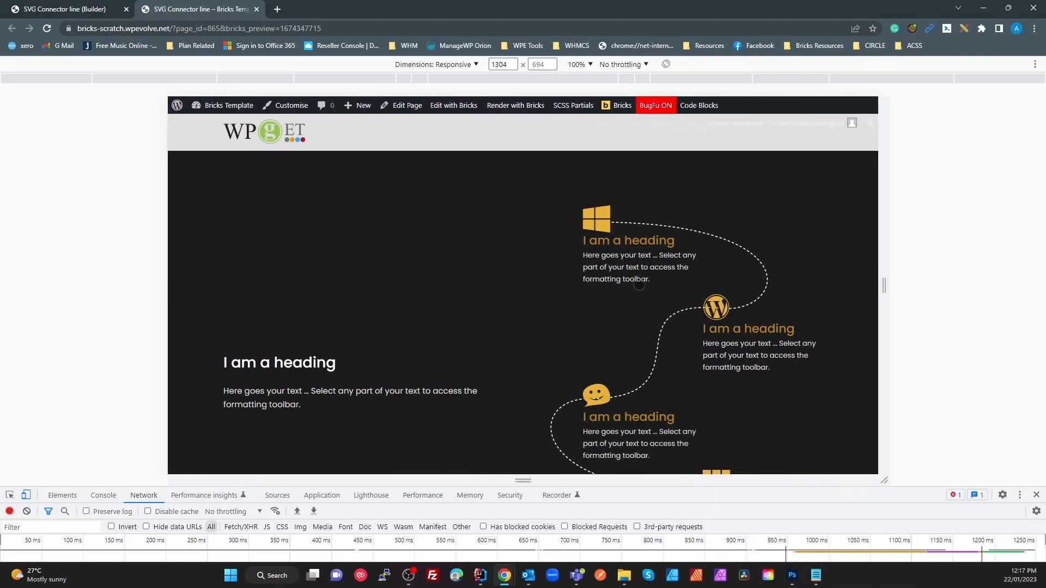
left_click_drag(884, 286, 852, 286)
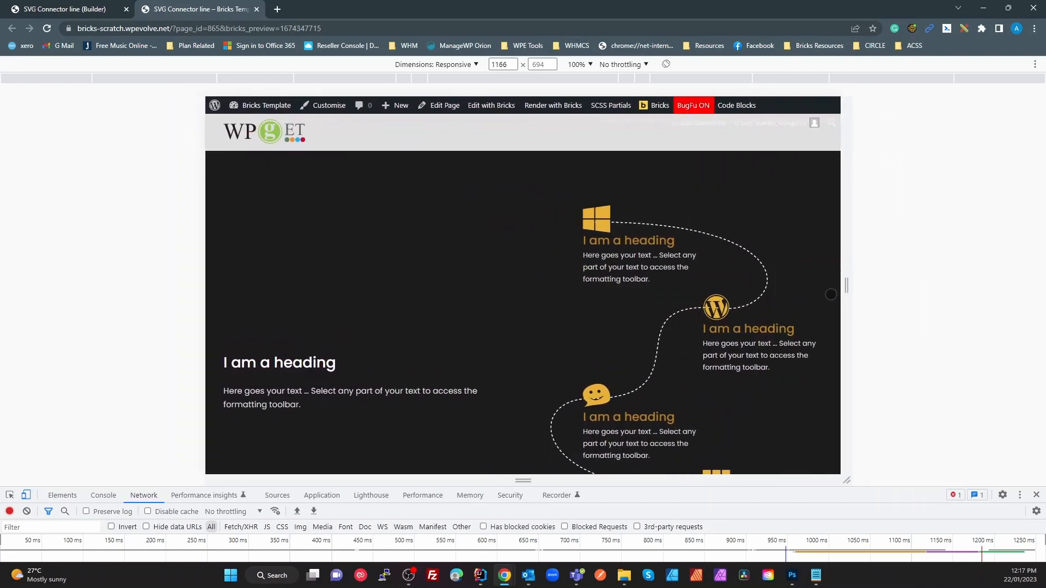
left_click_drag(846, 286, 768, 286)
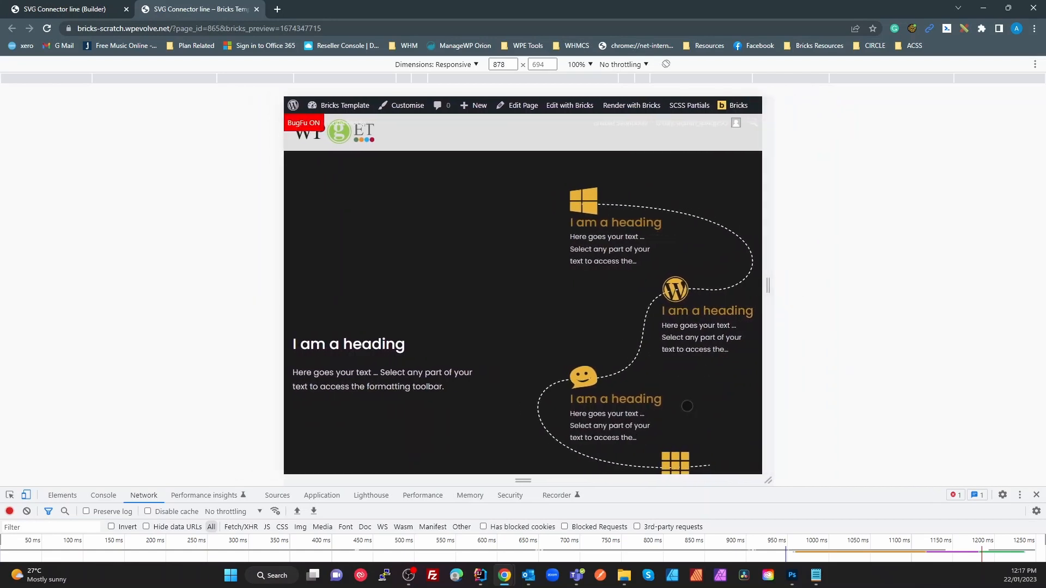
scroll(670, 435, "down", 2)
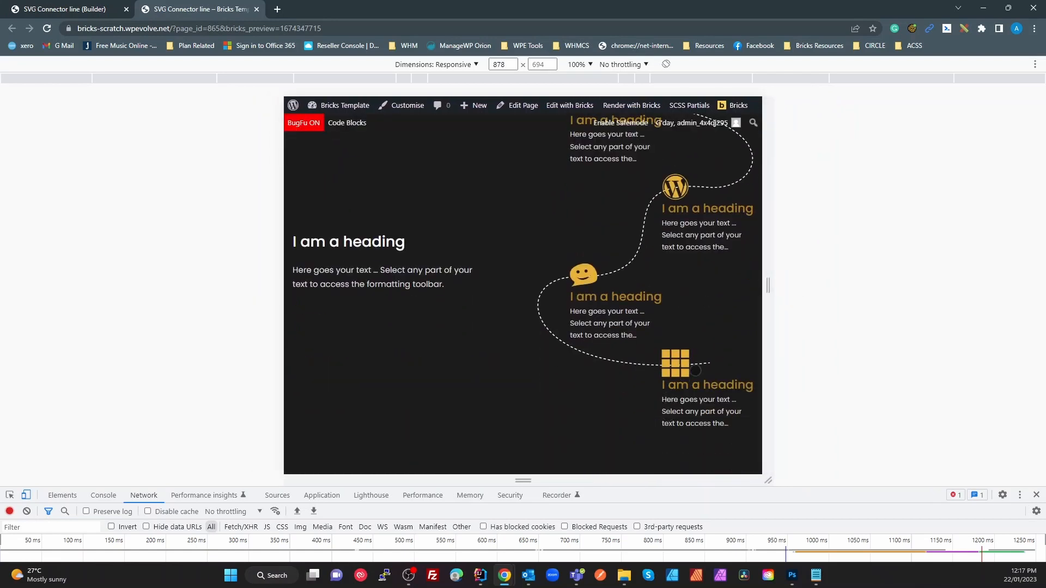
Examine the connector and items on the front-end page with the viewport widened to 934 px and 1422 px.
mouse_move(781, 293)
left_mouse_down()
mouse_move(822, 294)
mouse_move(757, 309)
mouse_move(919, 291)
mouse_move(774, 299)
mouse_move(784, 297)
left_mouse_up()
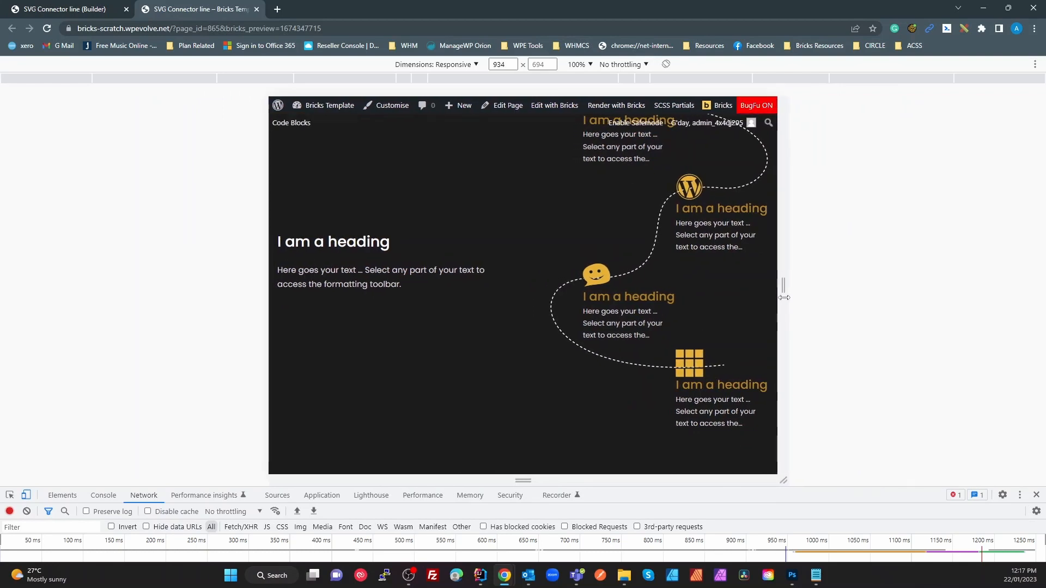
left_click(71, 8)
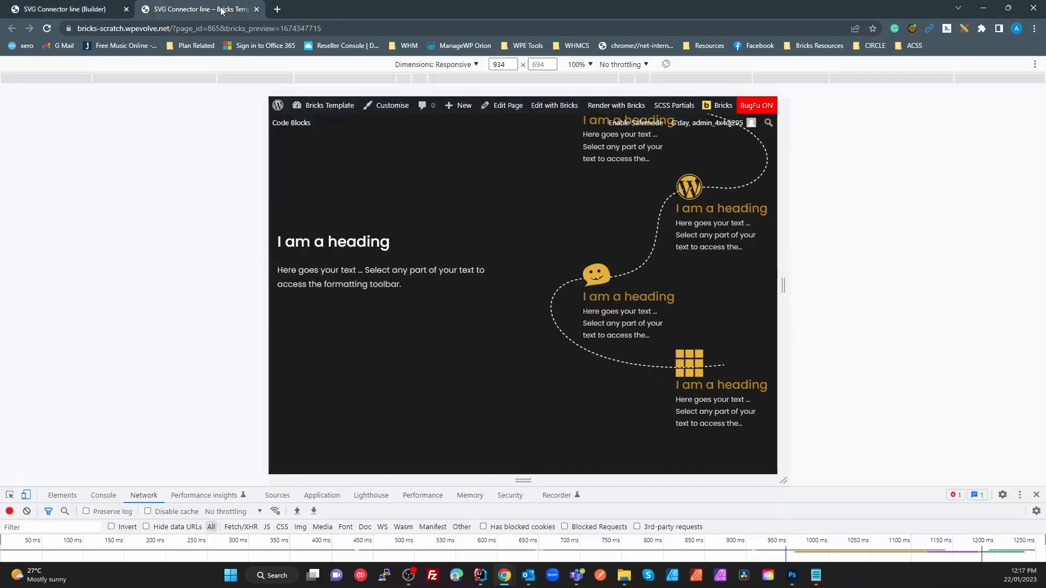
left_click(229, 9)
double_click(785, 232)
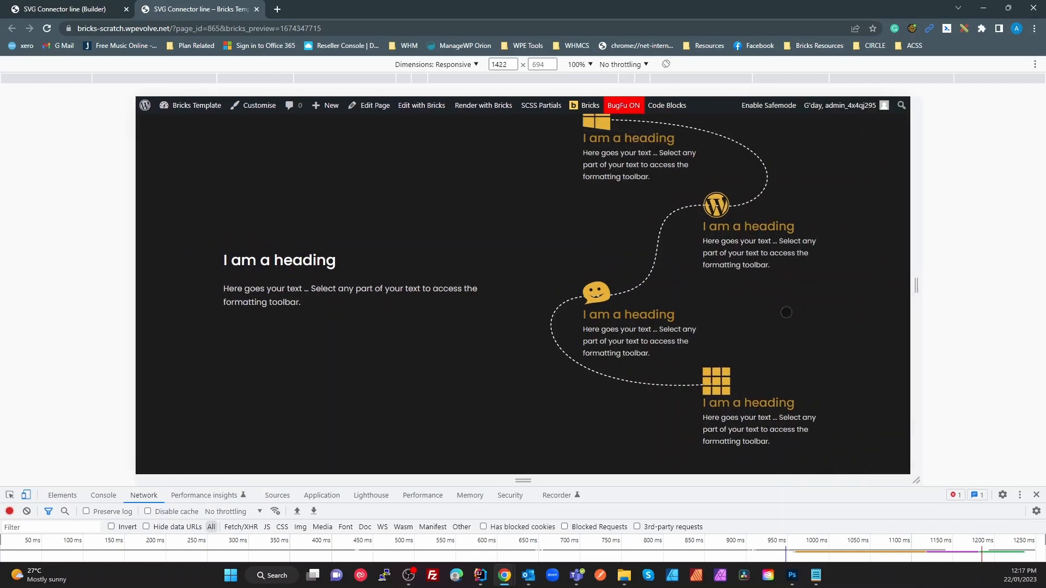
Close the front-end page's developer tools and switch the builder canvas to the 990 px tablet breakpoint.
left_click(1036, 496)
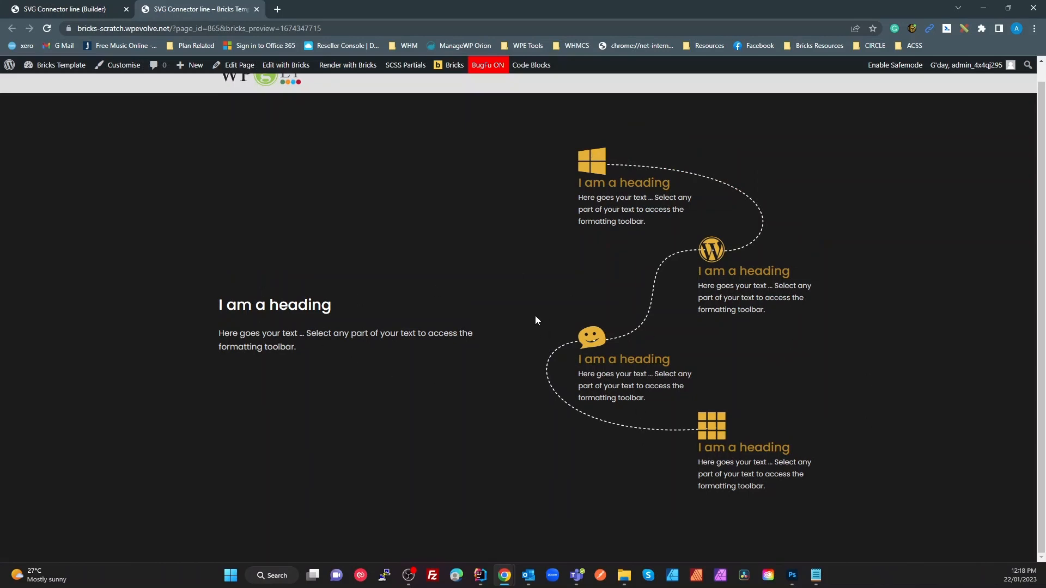
left_click(69, 13)
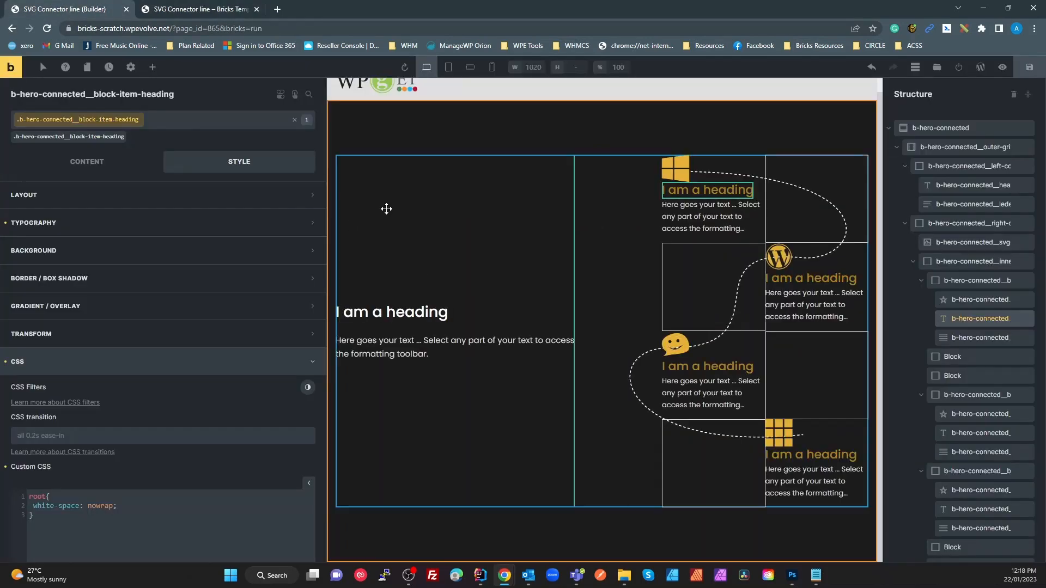
left_click(447, 68)
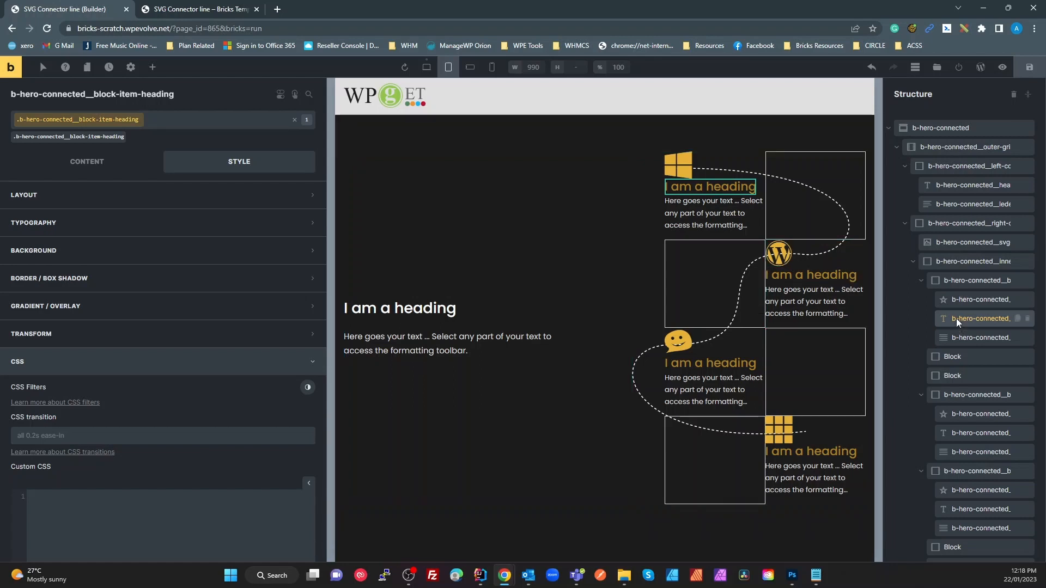
Try grid template columns of 1fr on the b-hero-connected__inner-grid element at the tablet breakpoint and inspect the stacked items.
left_click(959, 226)
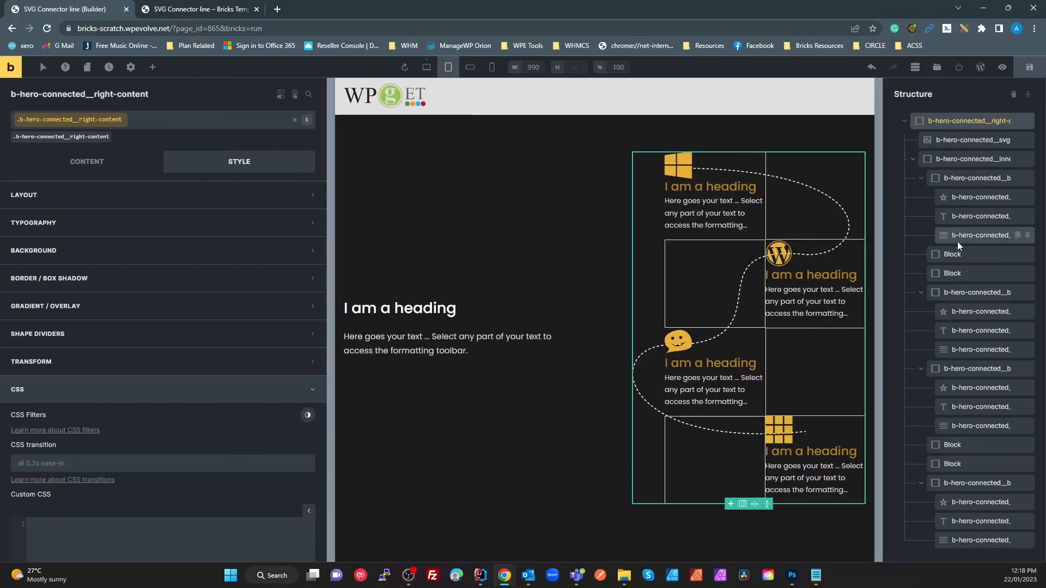
left_click(959, 159)
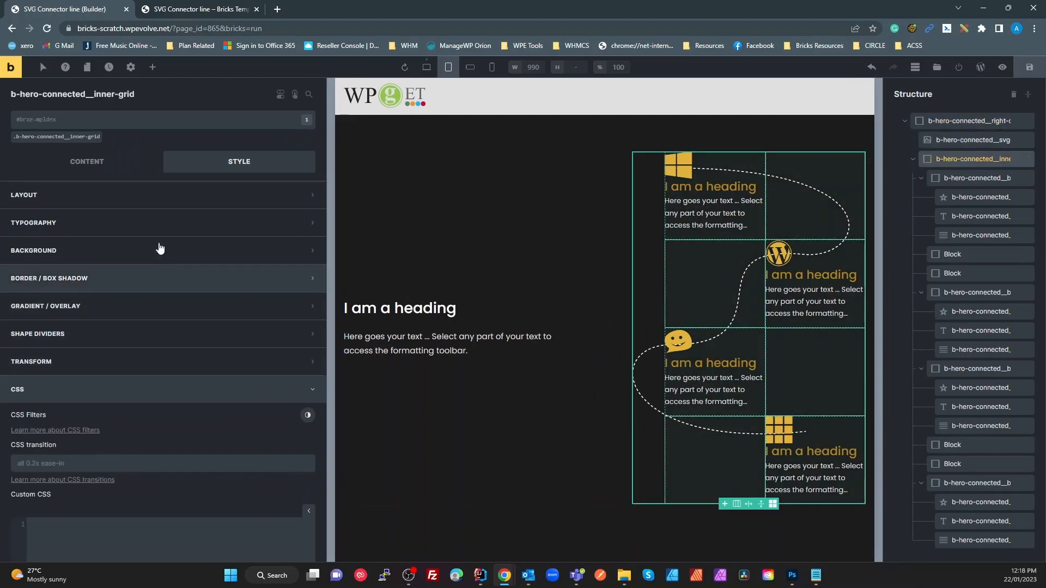
left_click(87, 161)
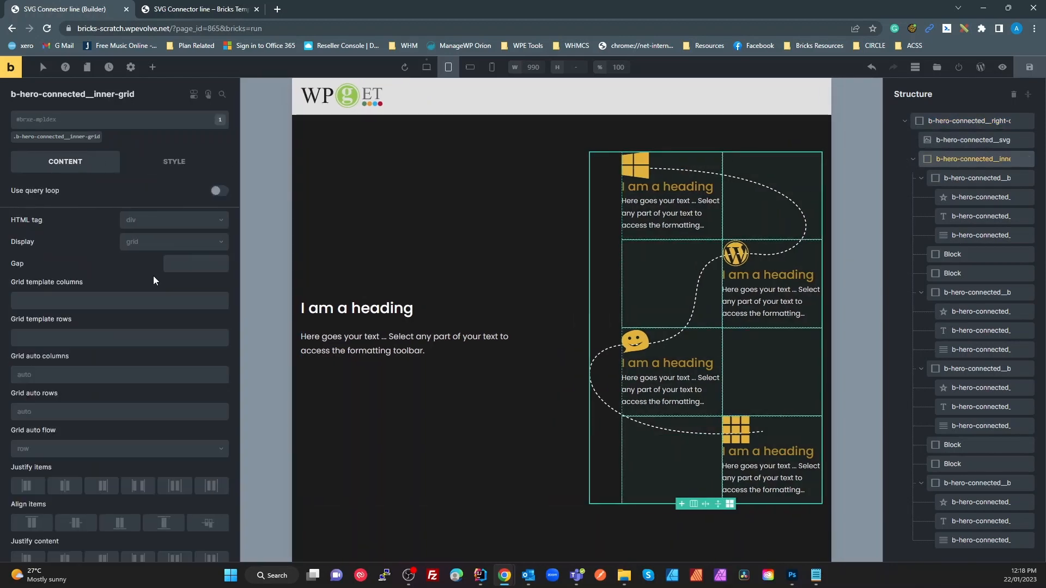
left_click(98, 303)
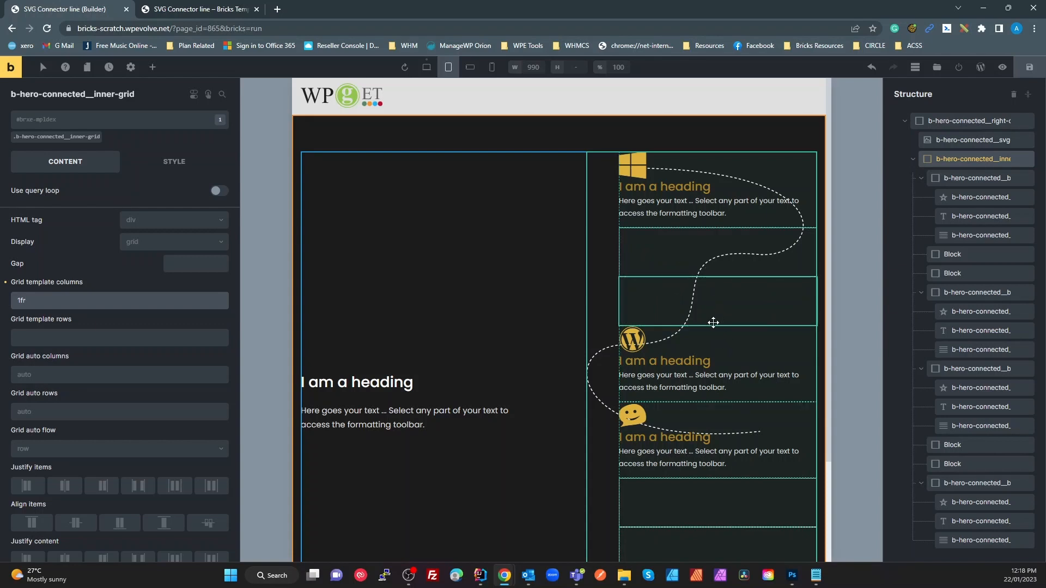
scroll(717, 326, "down", 1)
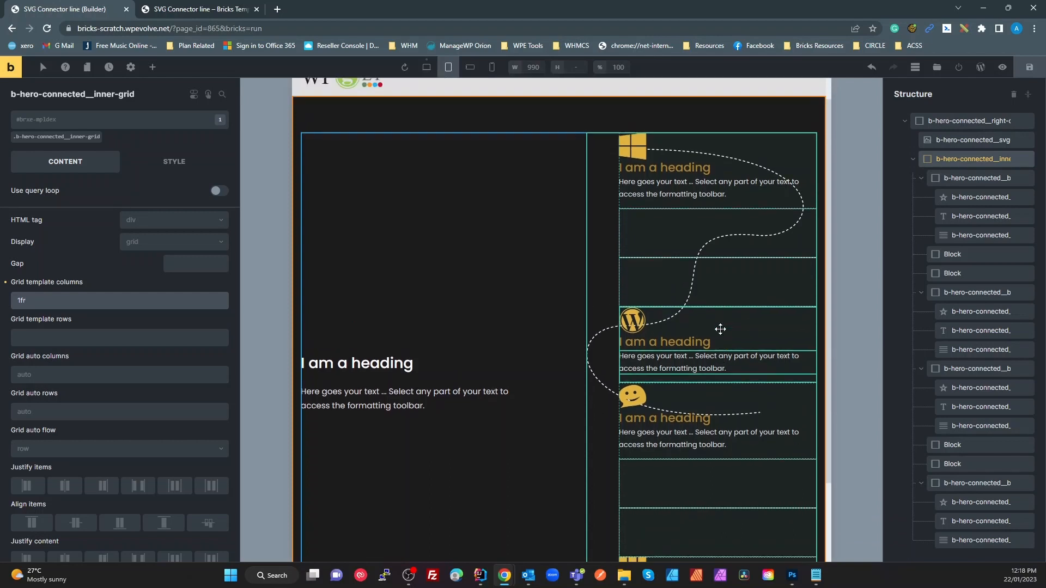
scroll(664, 269, "up", 1)
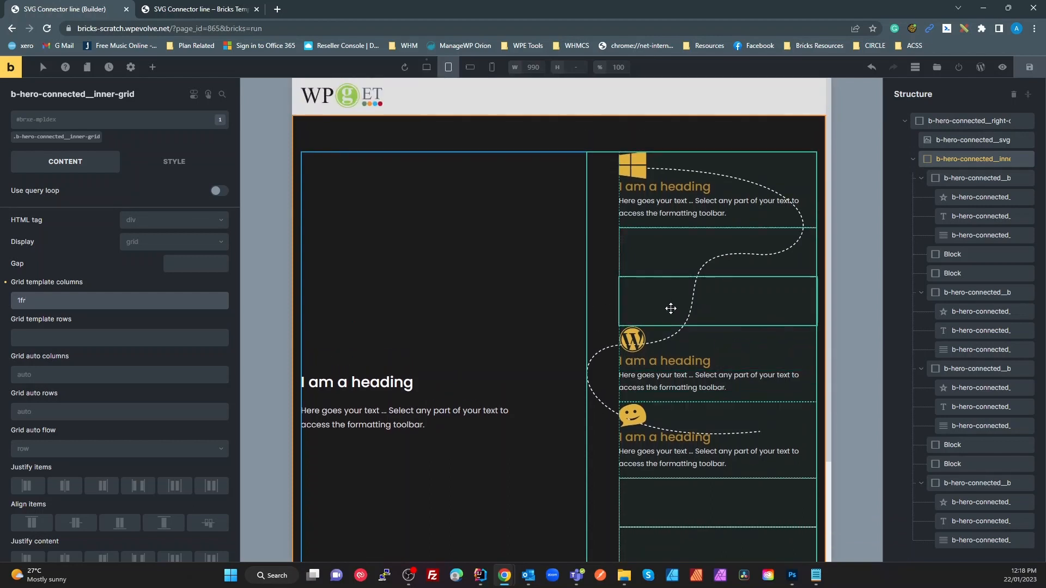
scroll(674, 438, "down", 2)
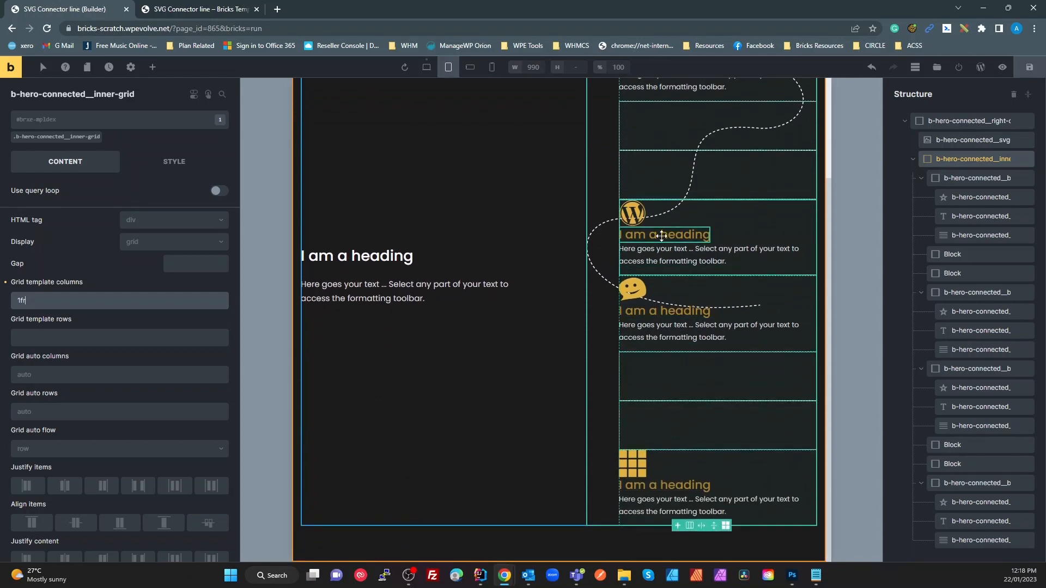
scroll(730, 296, "up", 2)
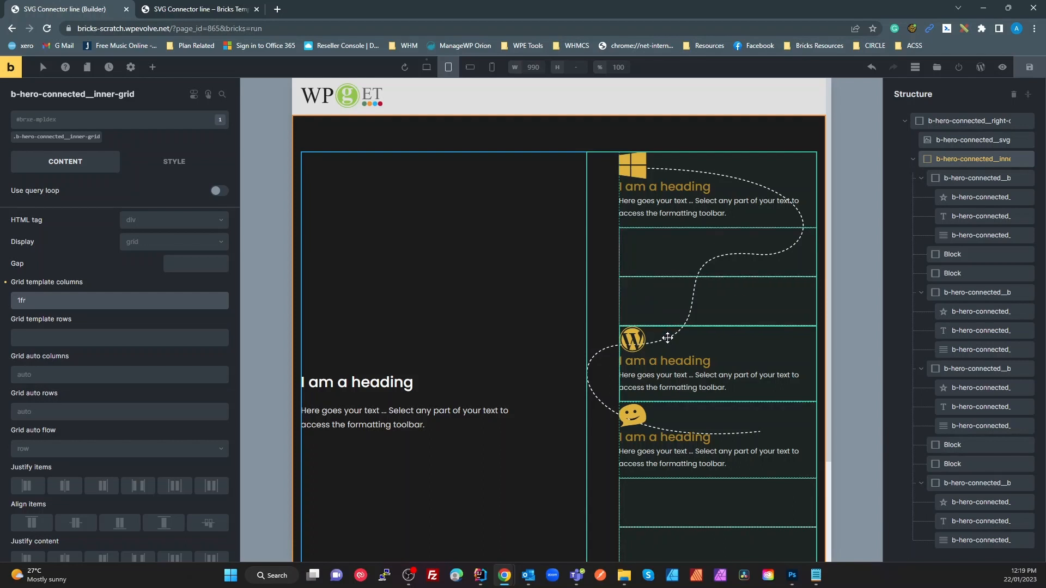
scroll(667, 338, "down", 2)
scroll(670, 340, "up", 2)
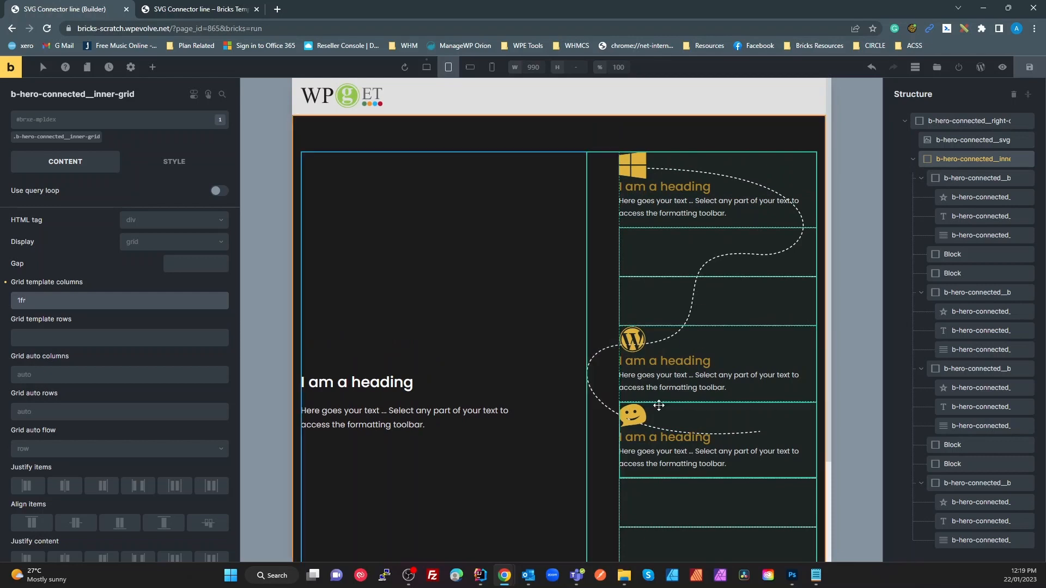
Compare with the front-end page in the responsive view and clear the inner grid's 1fr template columns in the builder.
left_click(206, 11)
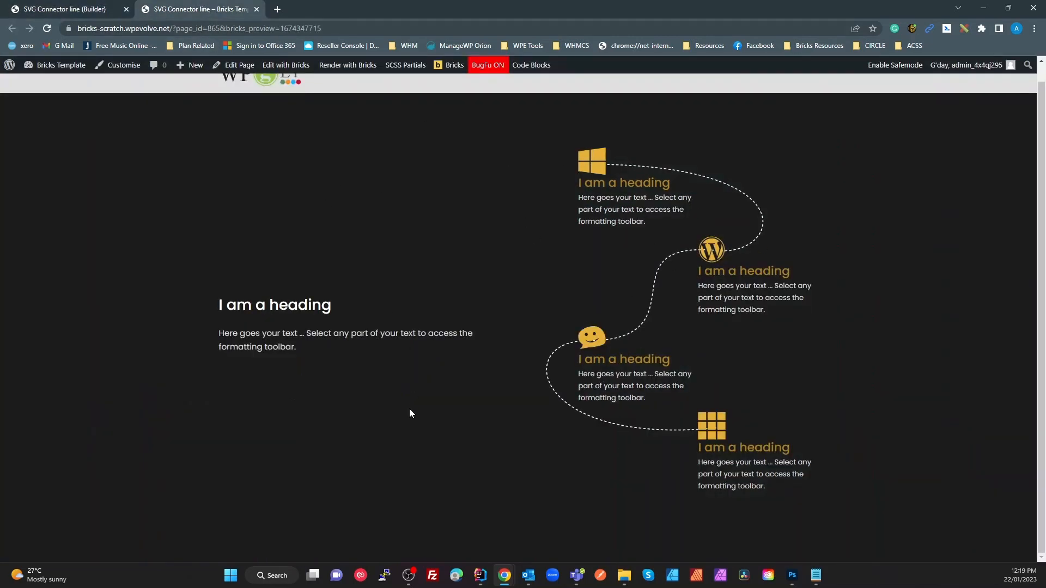
key("ctrl+shift+i")
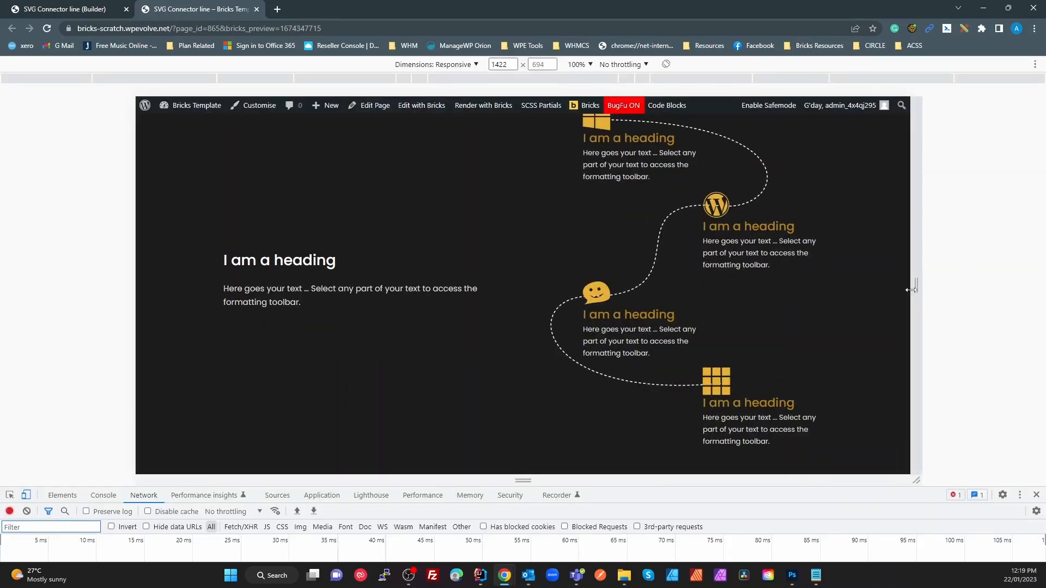
mouse_move(911, 289)
left_mouse_down()
mouse_move(636, 299)
mouse_move(921, 280)
left_mouse_up()
left_click(96, 6)
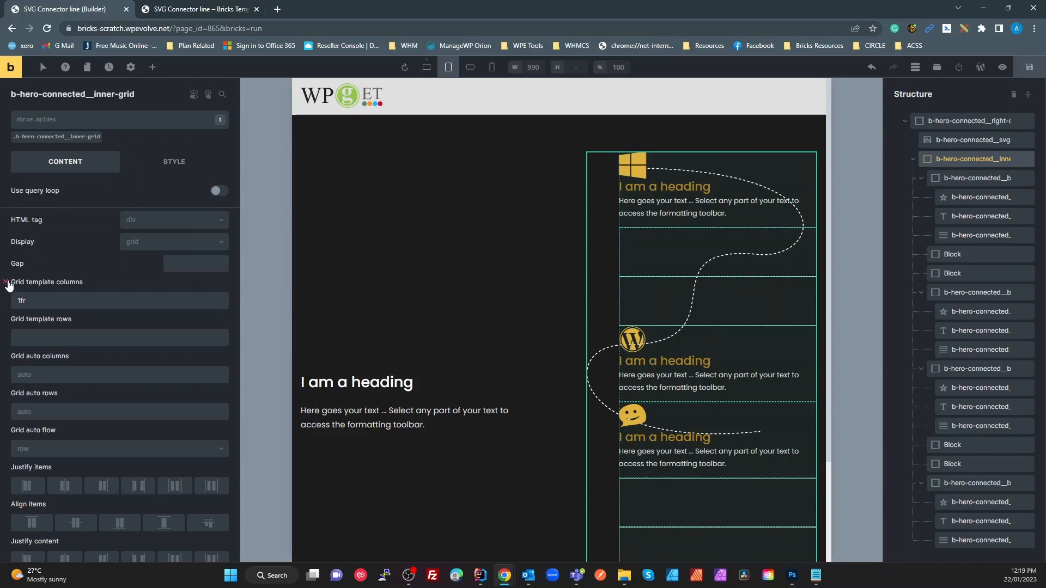
left_click(5, 282)
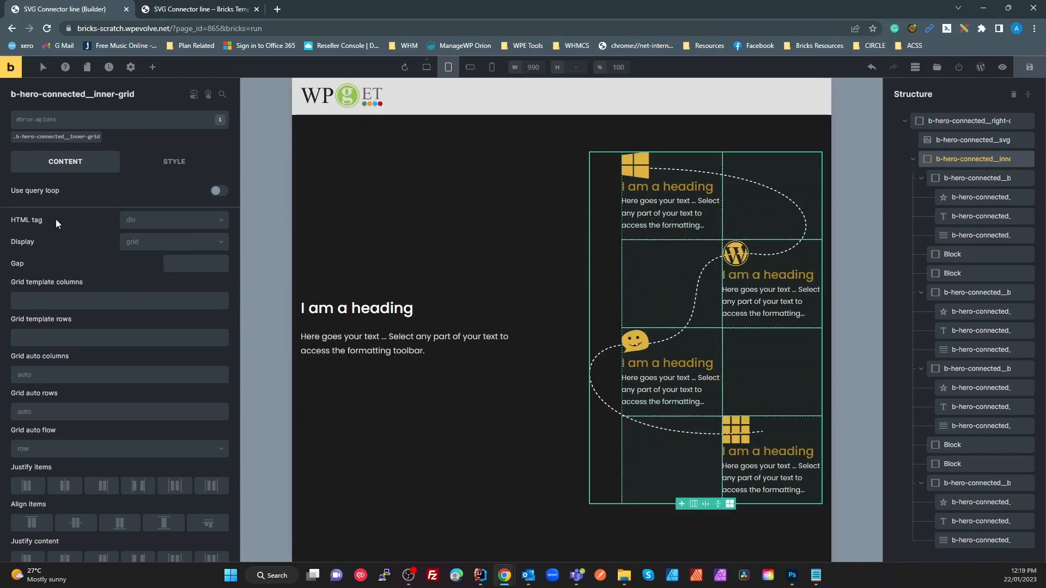
Make the inner grid's class active for editing and set the b-hero-connected__outer-grid element's template columns to 1fr at the tablet breakpoint.
left_click(90, 136)
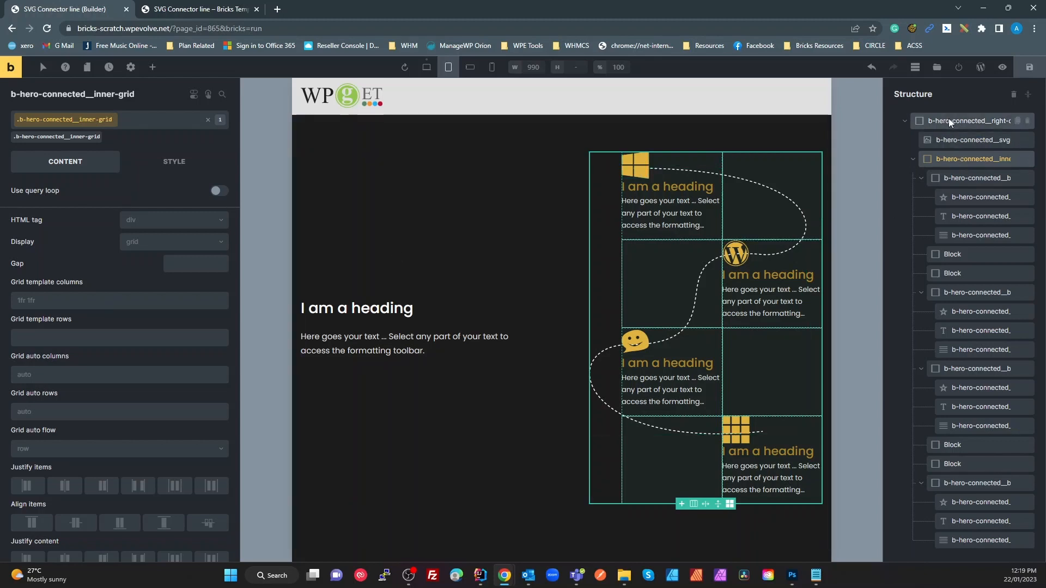
scroll(944, 130, "up", 1)
scroll(945, 136, "up", 2)
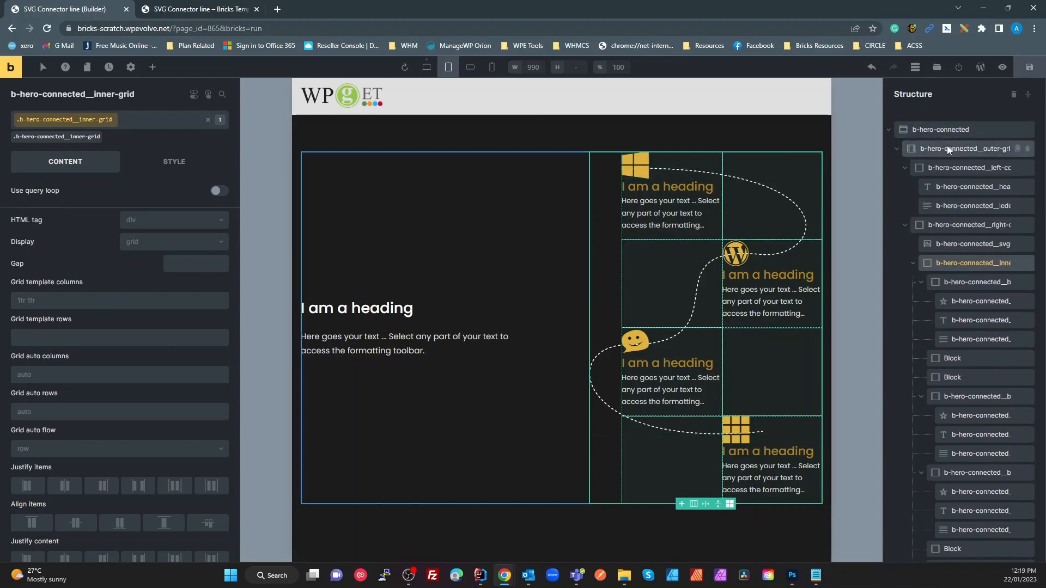
left_click(948, 146)
scroll(951, 148, "down", 2)
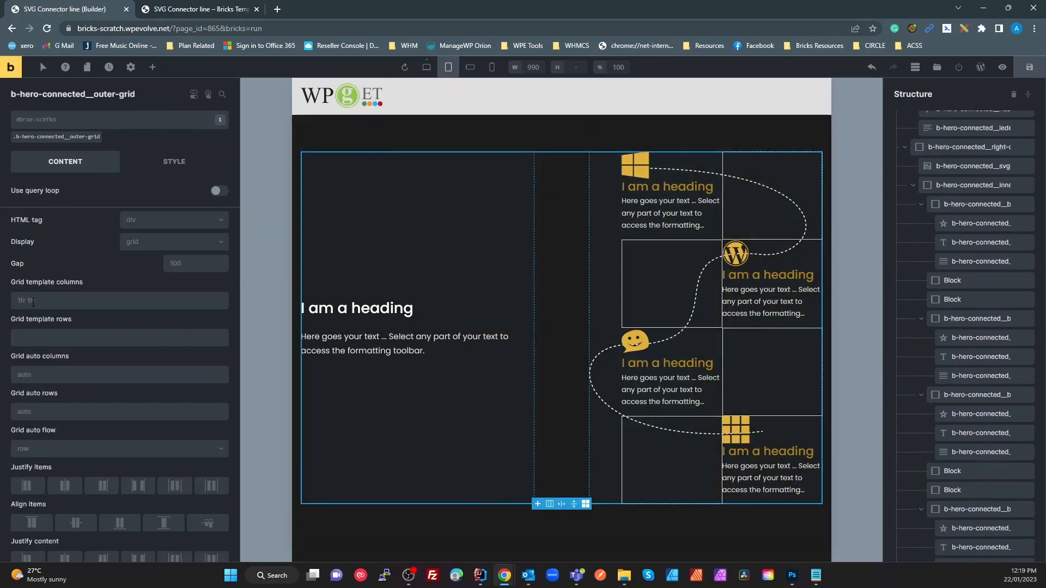
left_click(34, 298)
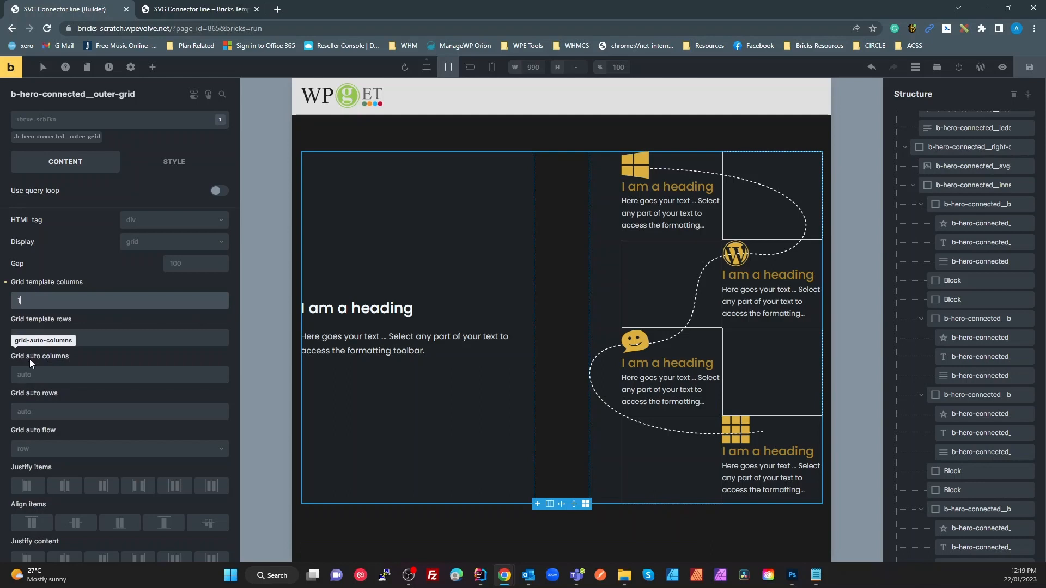
type("1fr")
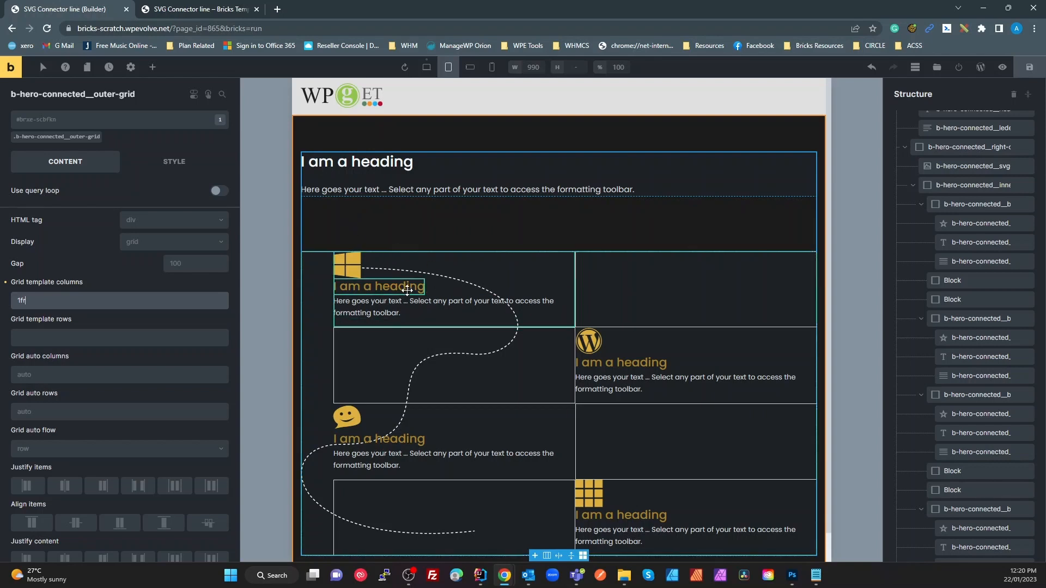
scroll(666, 314, "down", 1)
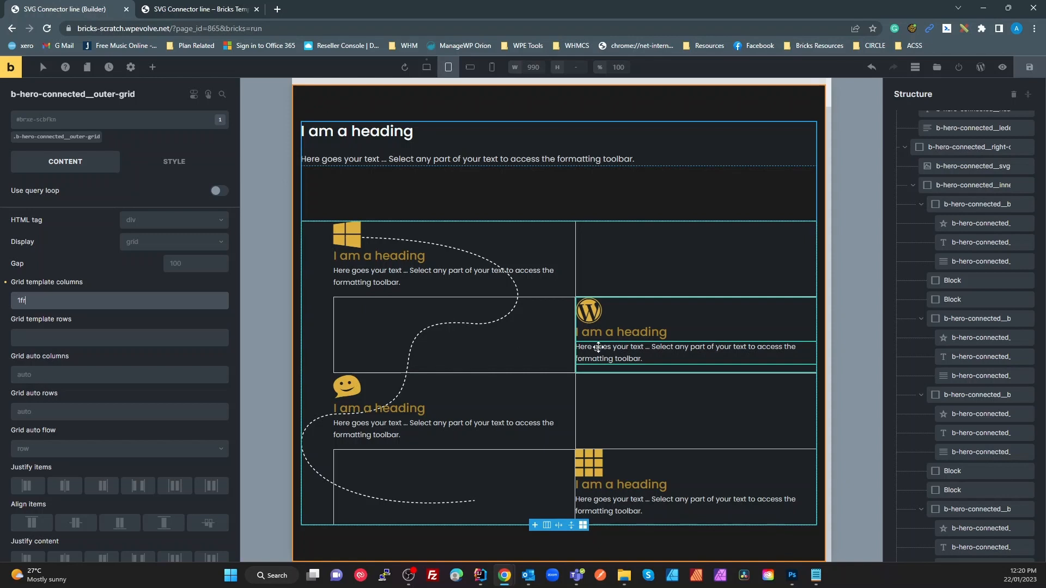
Try maximum widths of 500 and 600 on the b-hero-connected__inner-grid class at the tablet breakpoint and settle on 550.
scroll(891, 255, "up", 2)
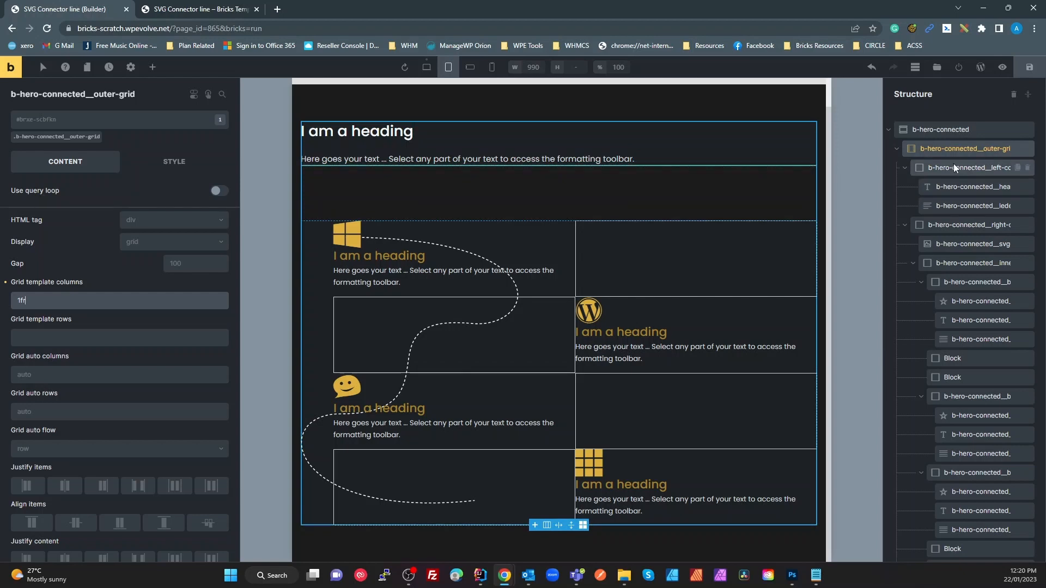
left_click(940, 264)
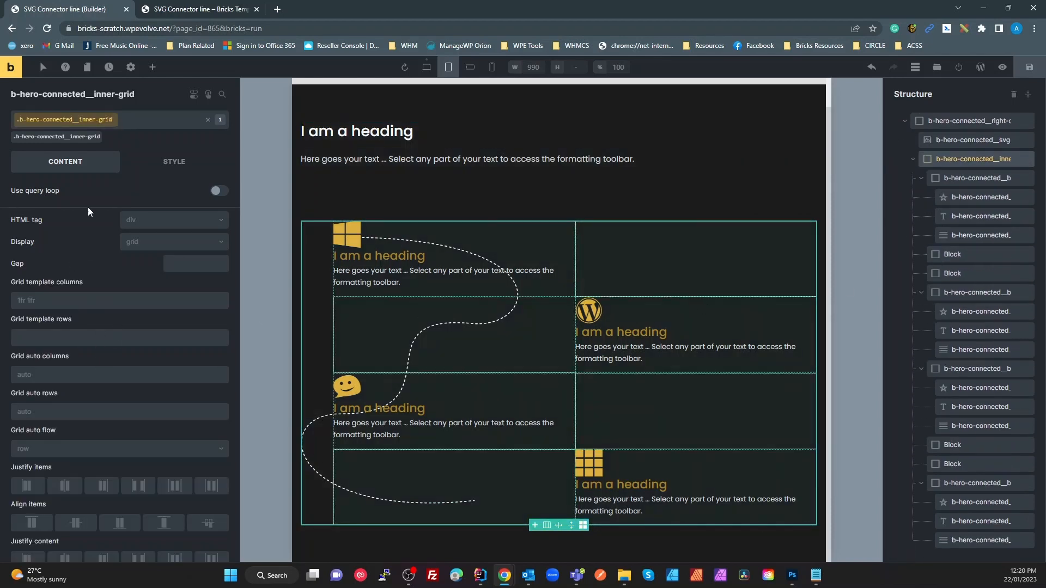
left_click(171, 161)
left_click(95, 207)
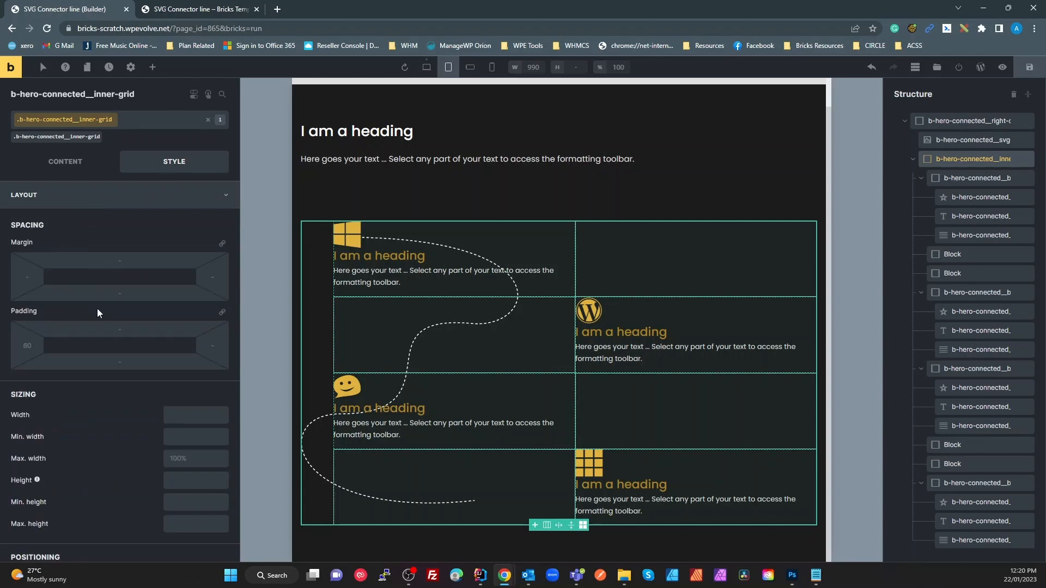
scroll(126, 436, "down", 1)
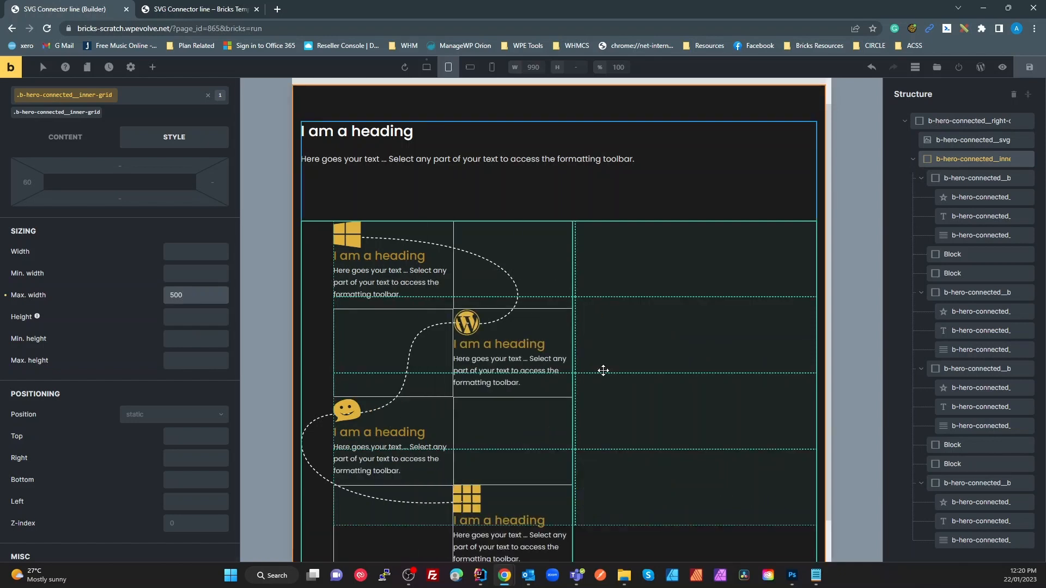
key("BackSpace")
key("BackSpace")
key("BackSpace")
type("600")
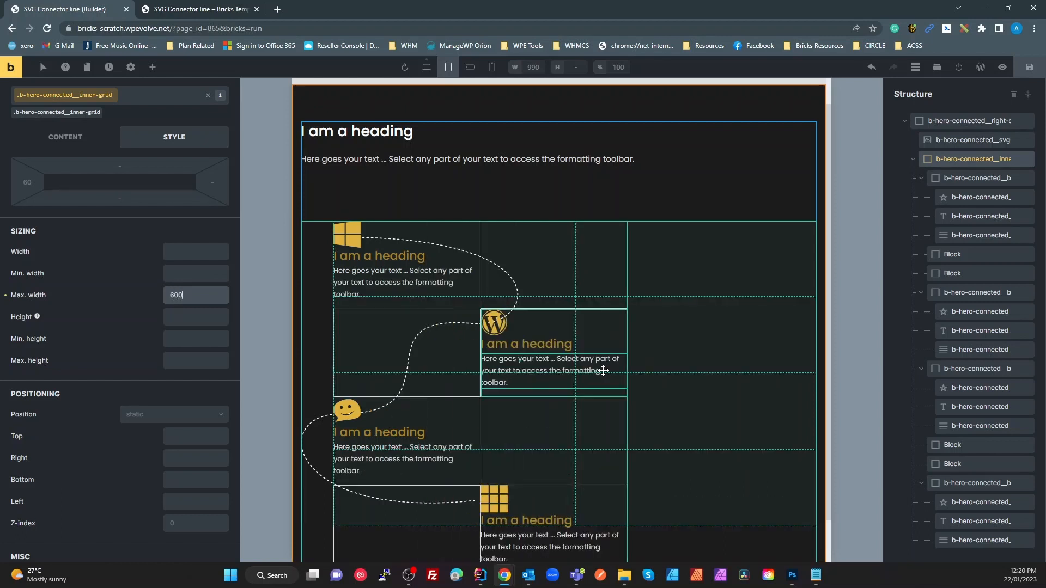
key("BackSpace")
key("BackSpace")
key("BackSpace")
type("550")
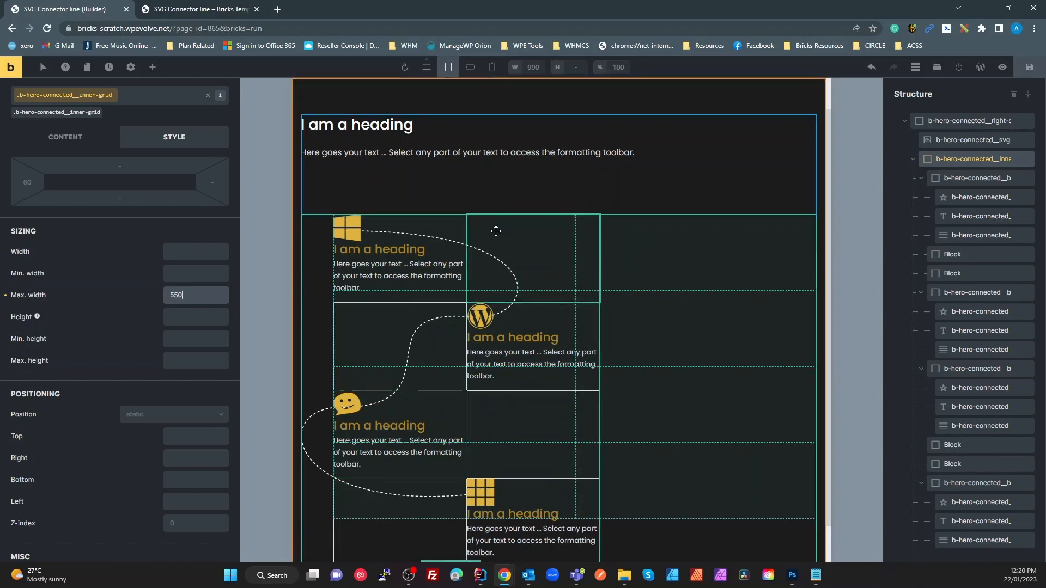
scroll(535, 408, "down", 1)
scroll(490, 403, "up", 2)
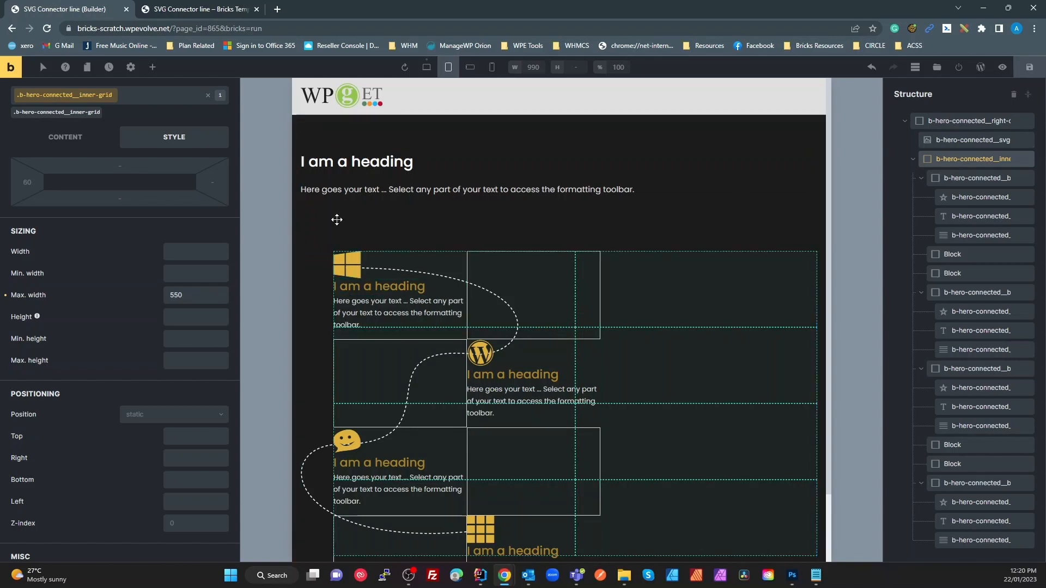
Set the b-hero-connected__outer-grid element's gap to 20 at the tablet breakpoint and save the page.
left_click(338, 217)
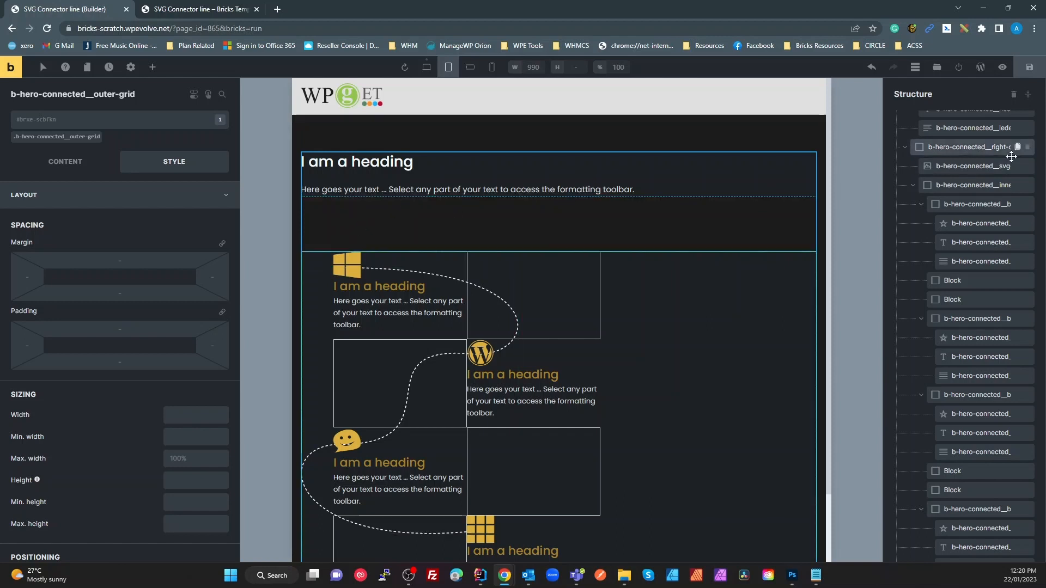
scroll(966, 158, "up", 3)
left_click(966, 155)
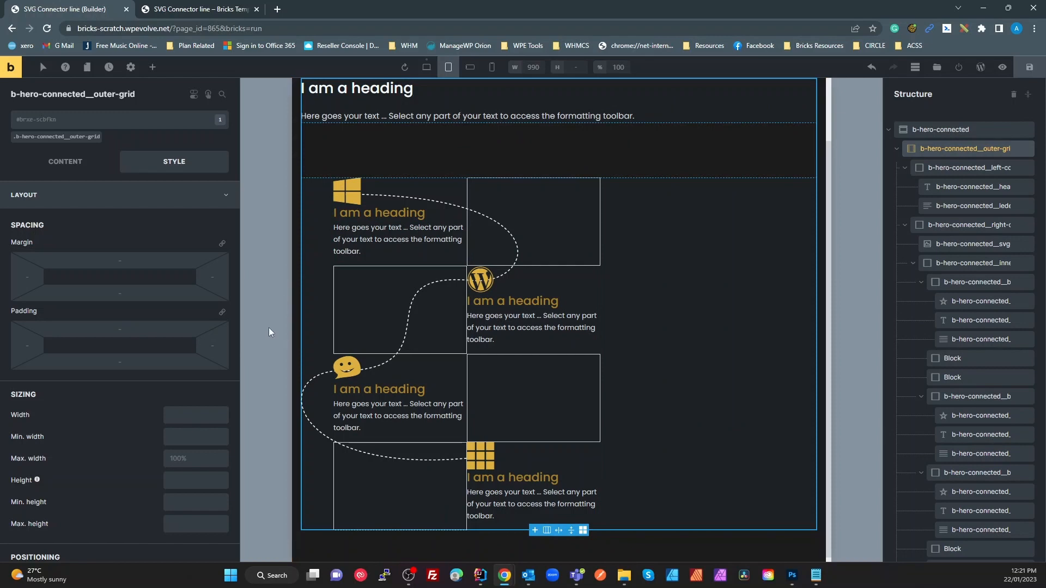
left_click(60, 163)
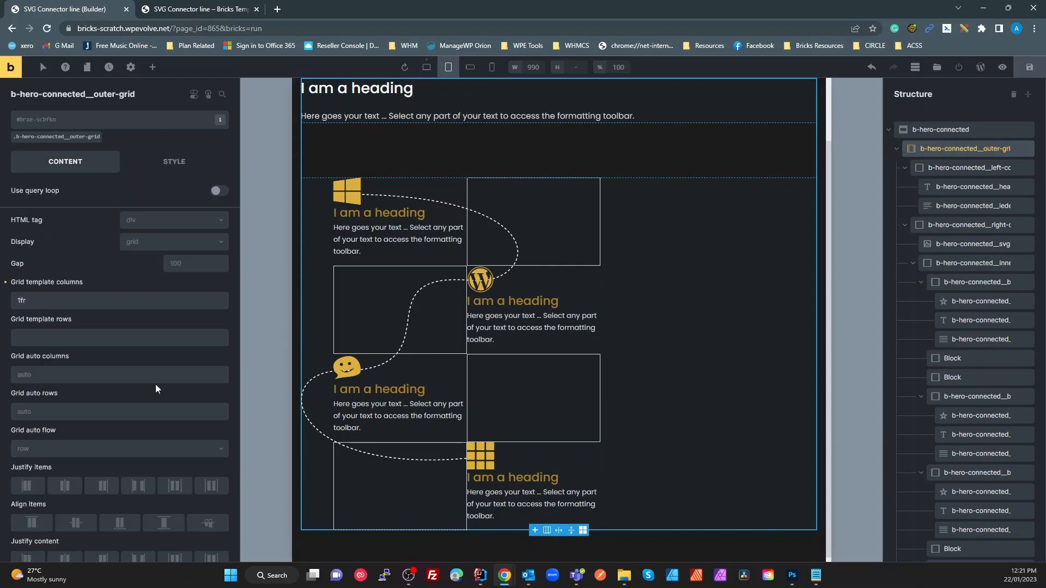
scroll(134, 284, "down", 2)
left_click(183, 185)
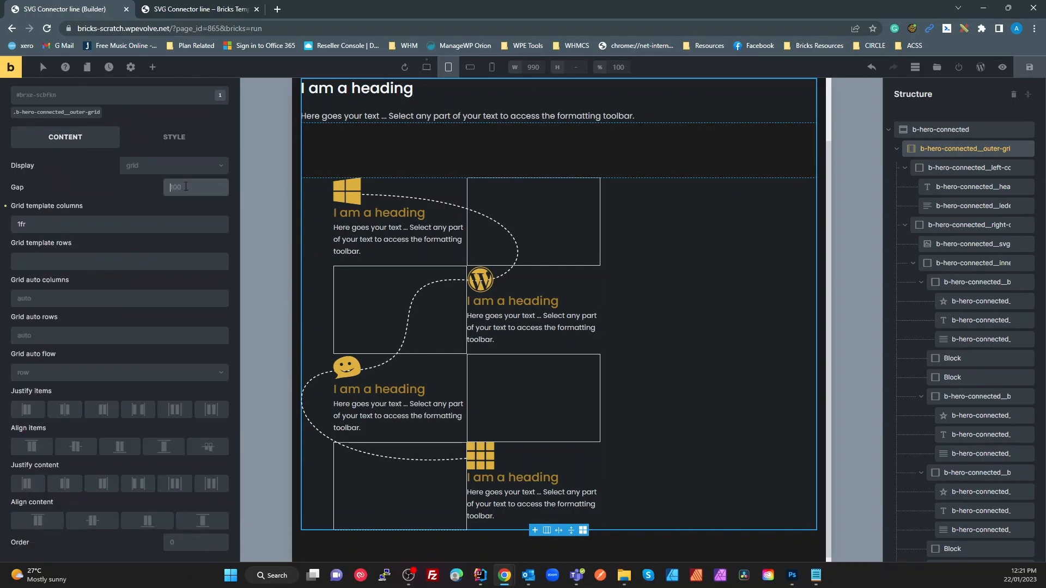
type("20")
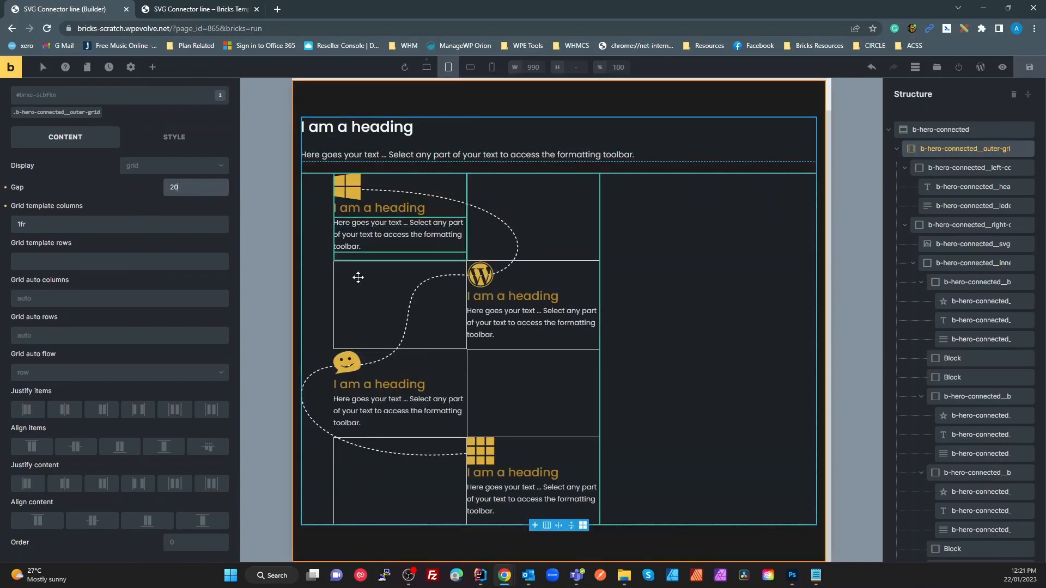
left_click(1027, 68)
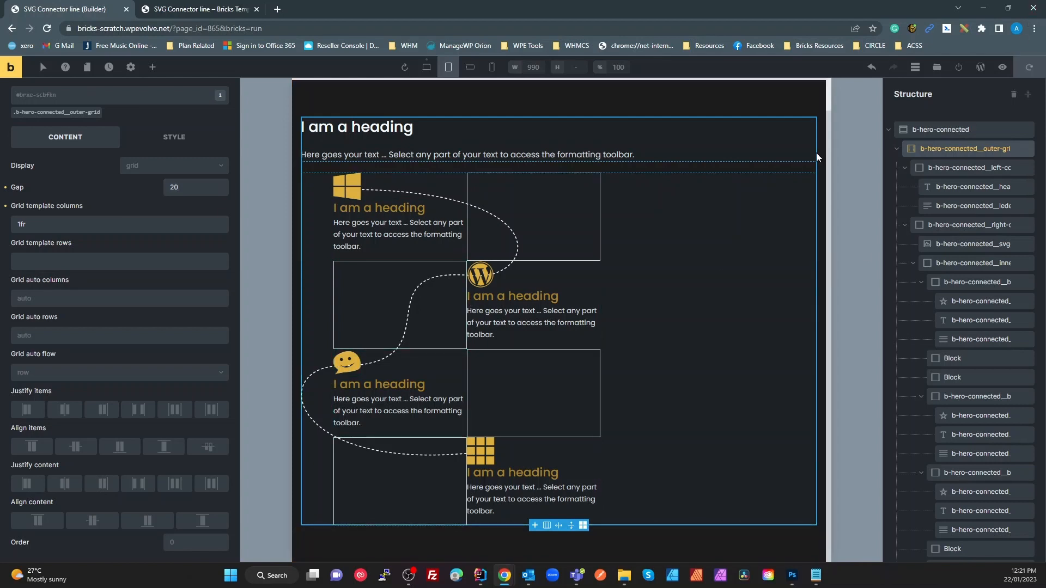
Check the front-end hero section's layout and connector alignment at desktop and tablet widths by resizing the responsive view between about 1416 and 758 px.
left_click(202, 9)
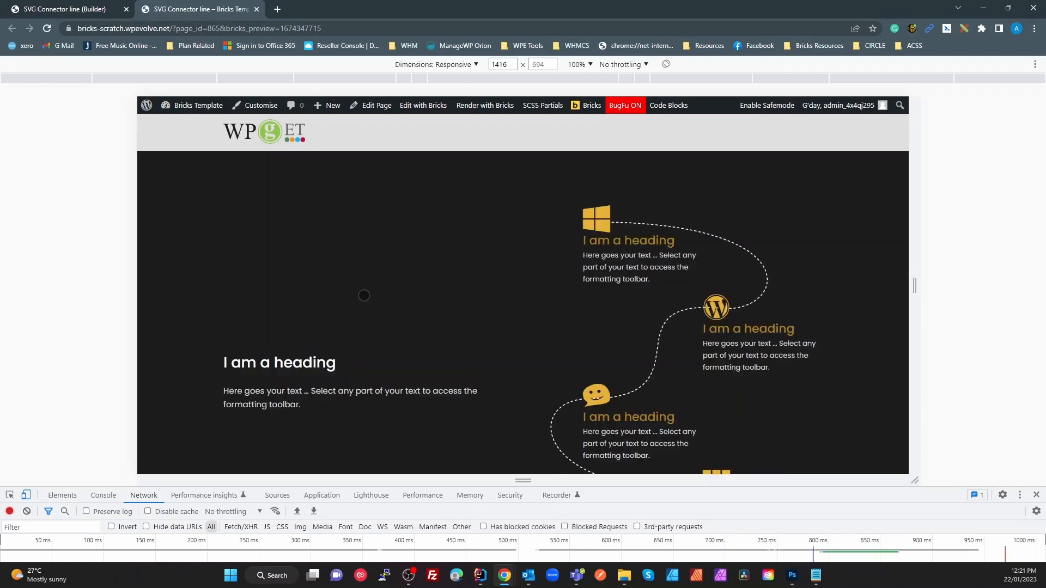
scroll(898, 316, "down", 2)
scroll(891, 289, "up", 2)
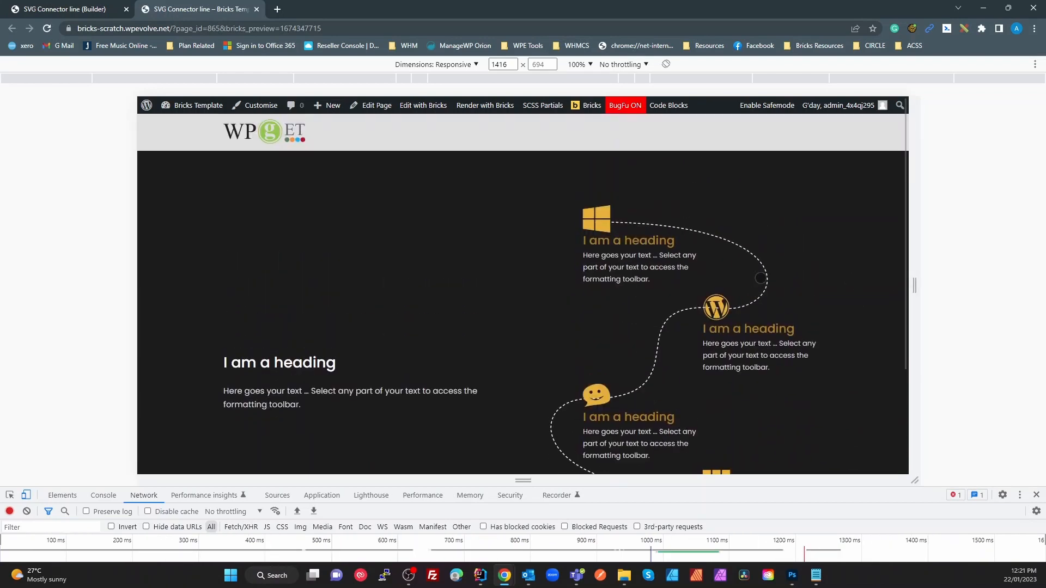
left_click_drag(914, 284, 779, 299)
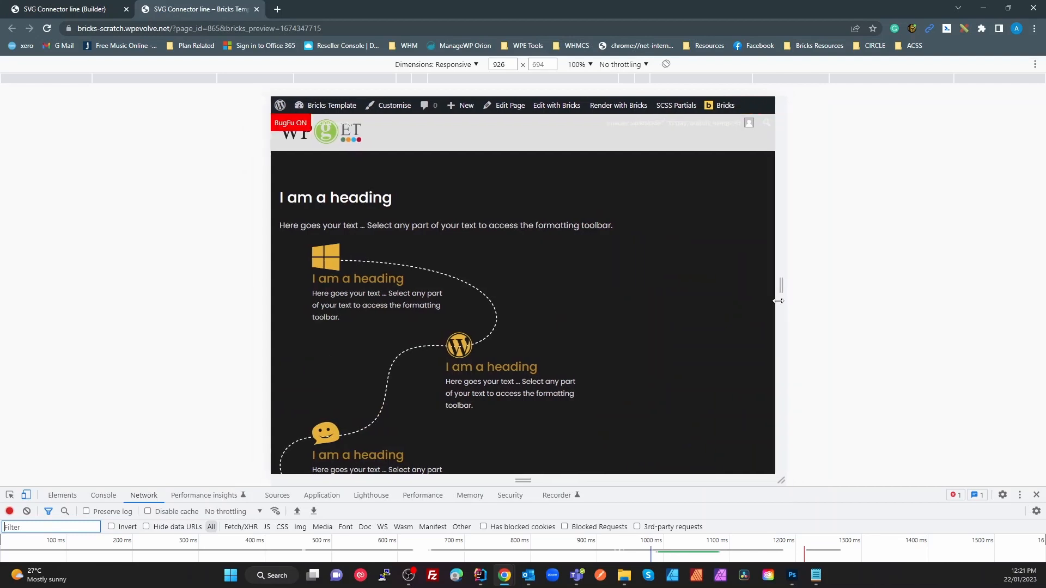
scroll(403, 279, "down", 3)
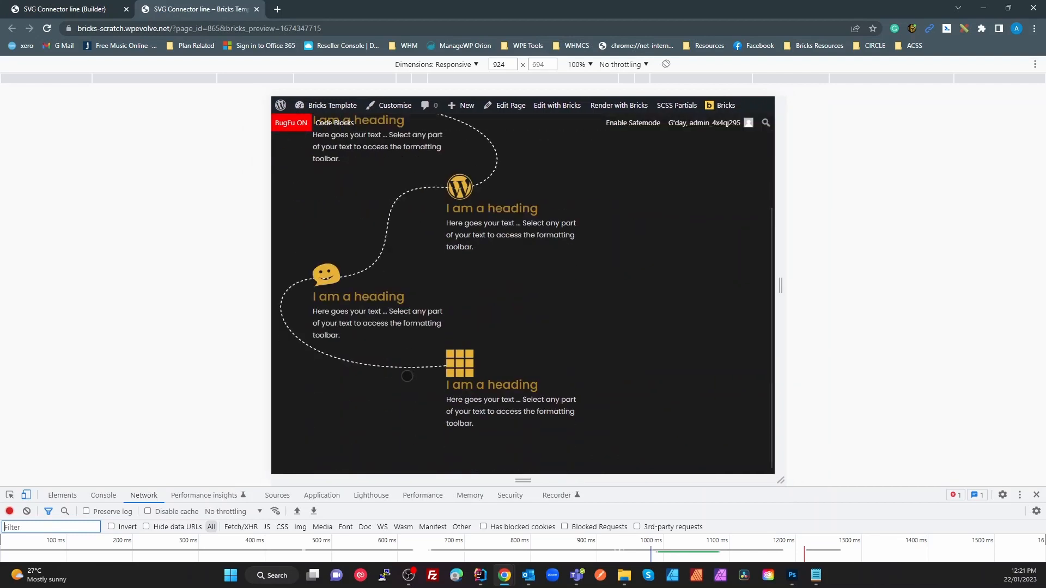
scroll(404, 279, "up", 3)
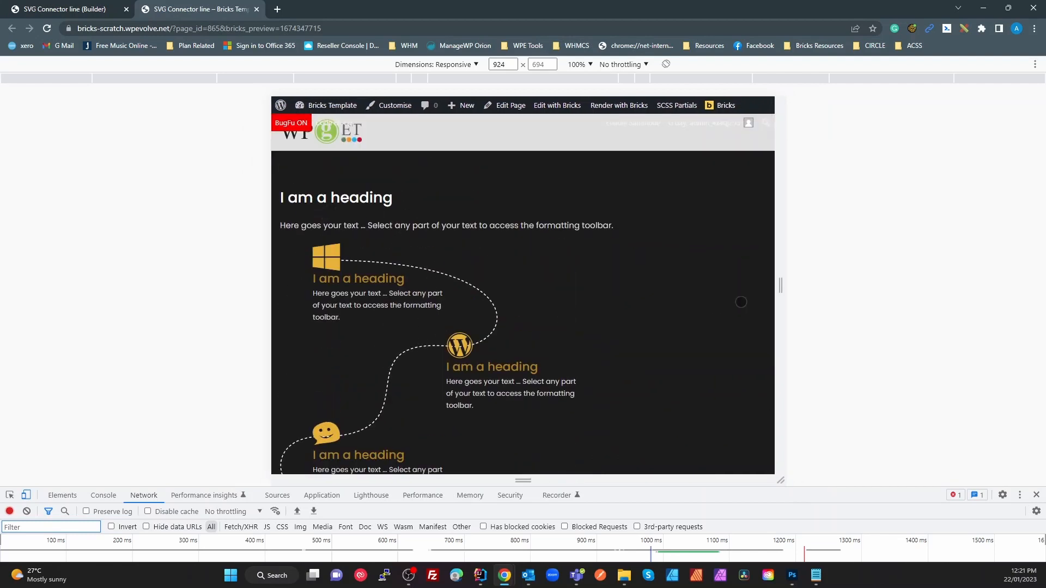
left_click_drag(768, 293, 880, 286)
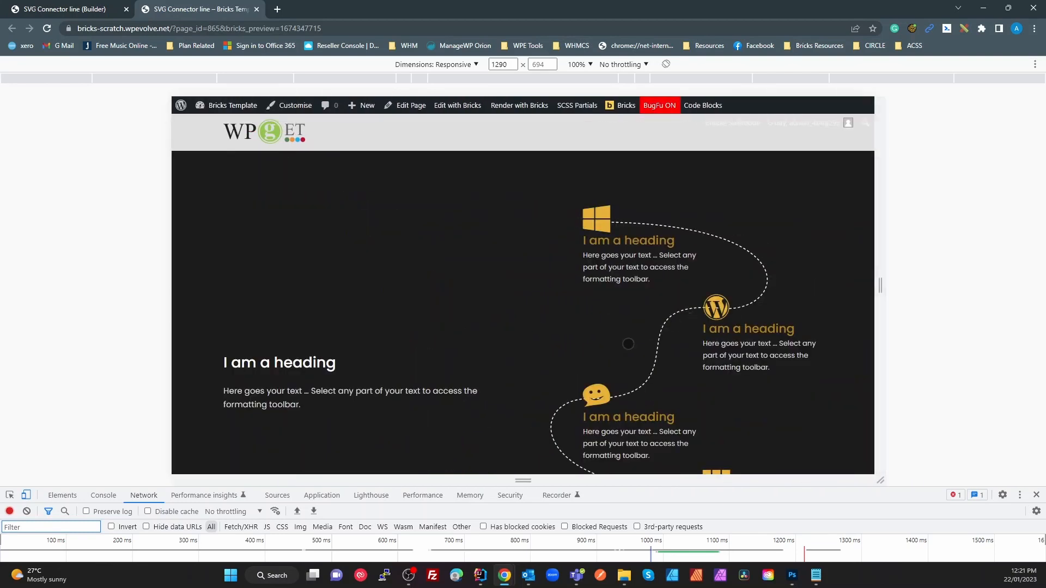
left_click_drag(879, 292, 731, 309)
scroll(452, 311, "down", 3)
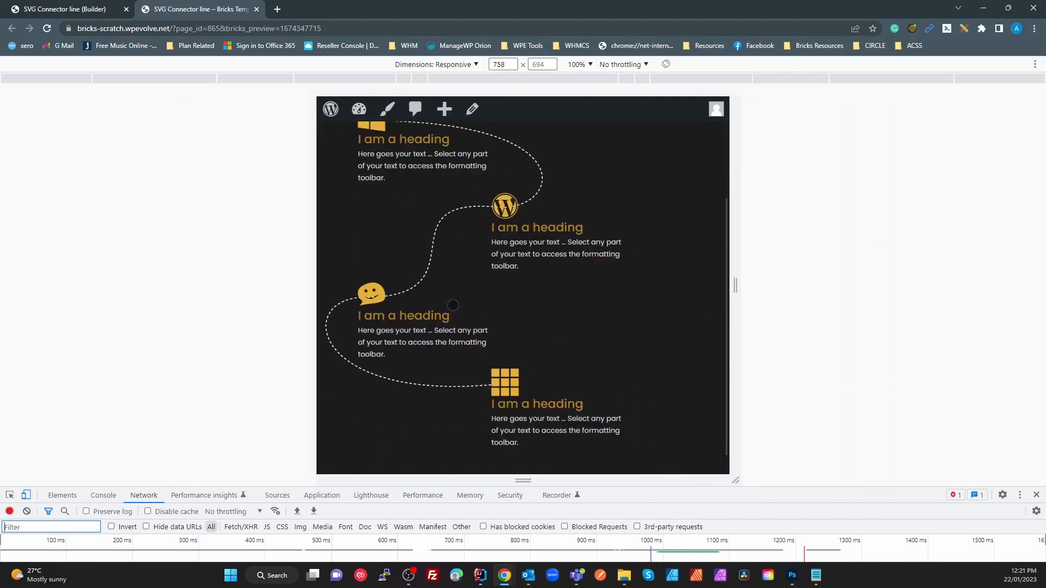